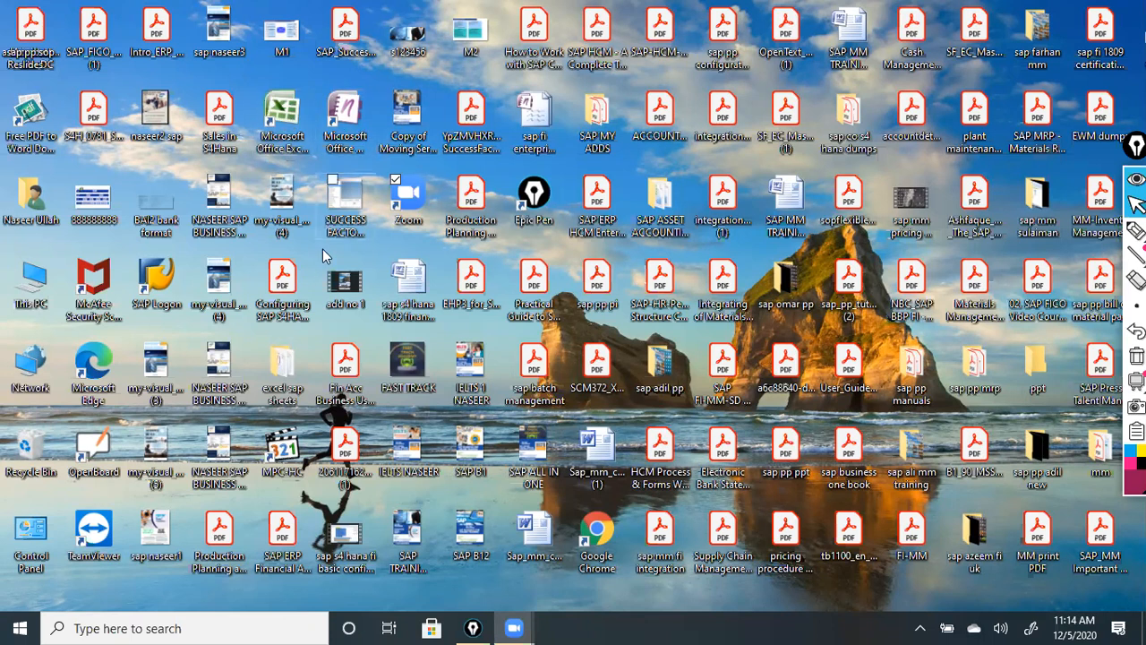
# Search the excel sap sheets folder for 'vendor master data' and open the SAP MM VENDOR MASTER DATA workbook.
pyautogui.doubleClick(305, 354)
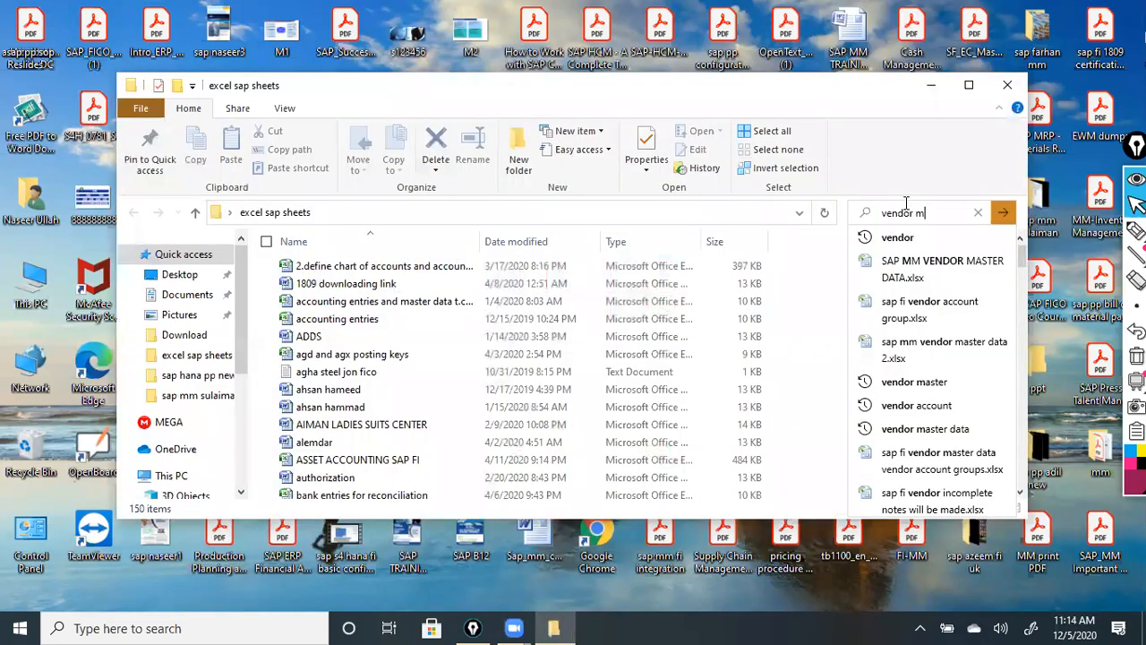
pyautogui.write('aster data')
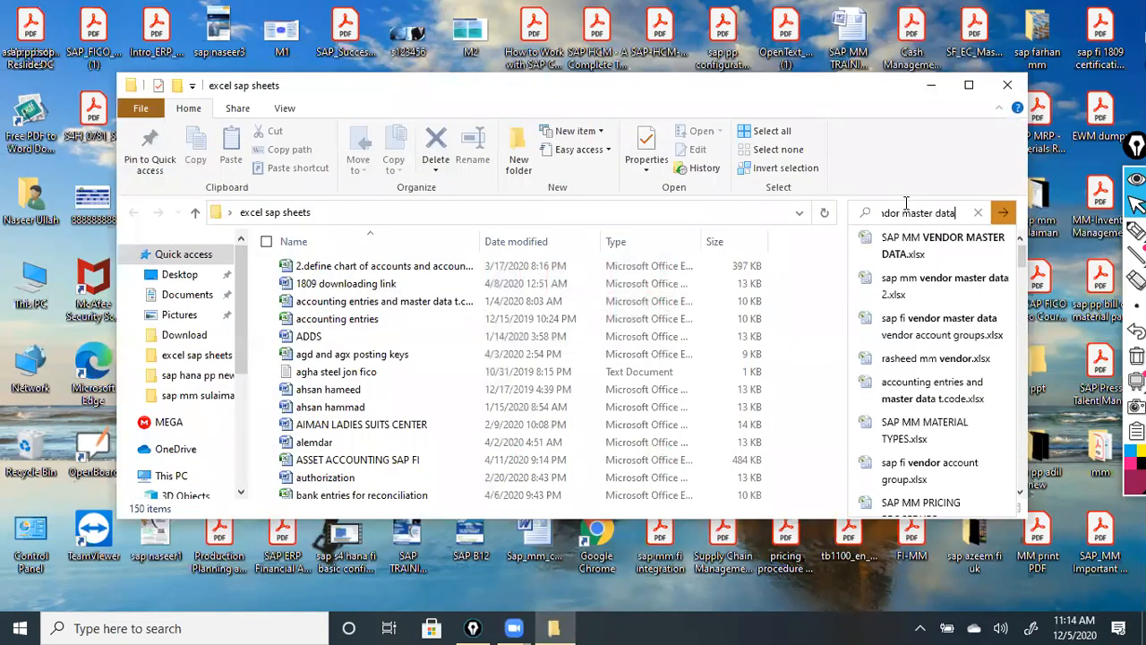
pyautogui.press('Return')
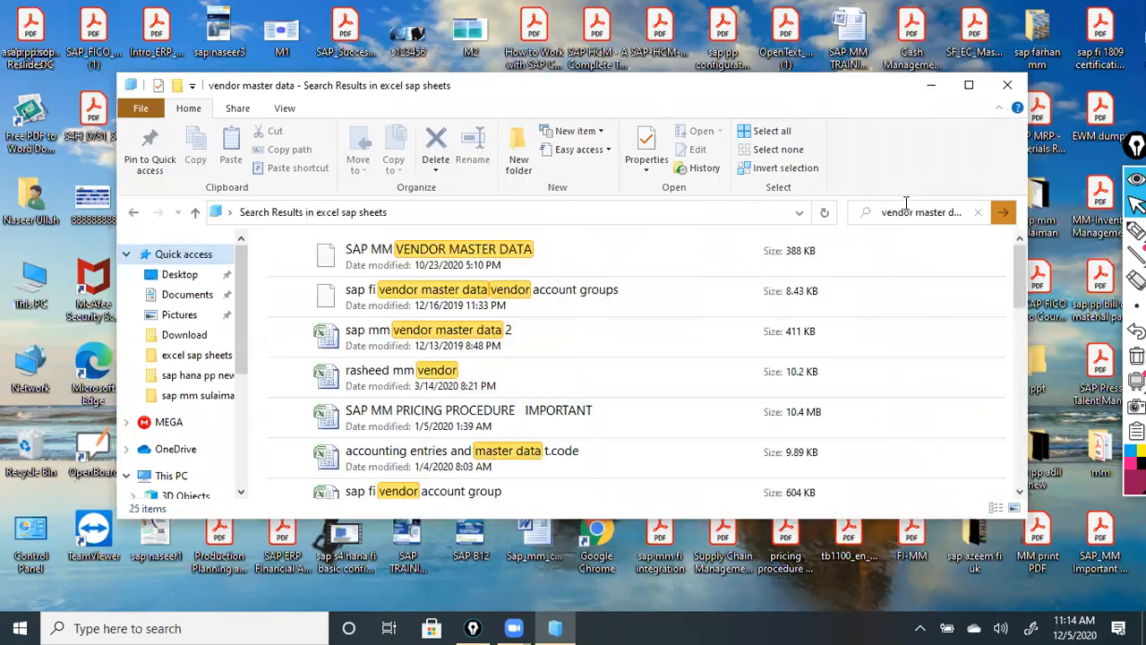
pyautogui.doubleClick(436, 253)
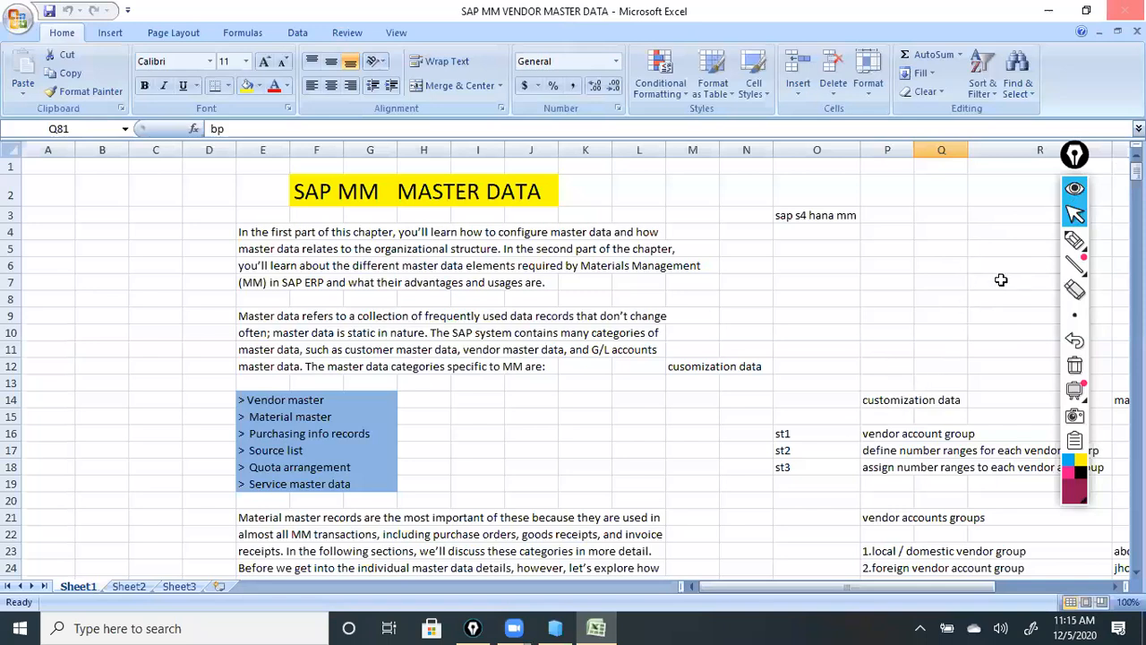
# Select the Epic Pen pen tool to write over the workbook.
pyautogui.click(1080, 259)
# Handwrite 'Step1 Customization' and 'Step2 Master Data' beside the number range notes.
pyautogui.moveTo(734, 361); pyautogui.dragTo(747, 348)
pyautogui.scroll(-8, 748, 360)
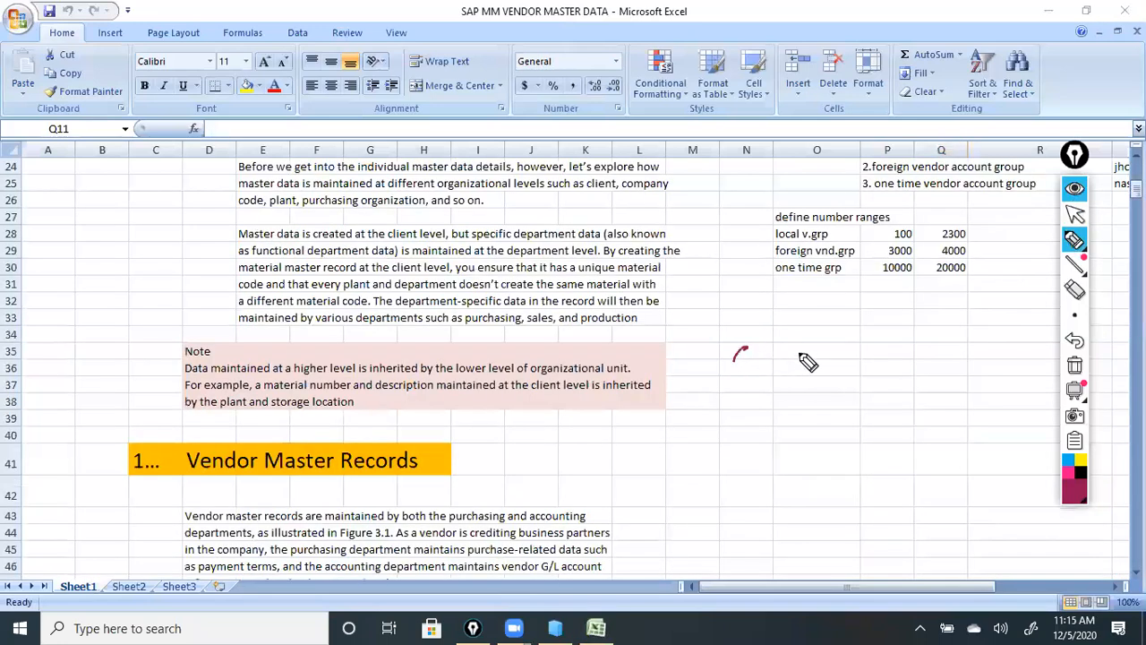
pyautogui.moveTo(746, 349); pyautogui.dragTo(908, 358)
pyautogui.click(906, 349)
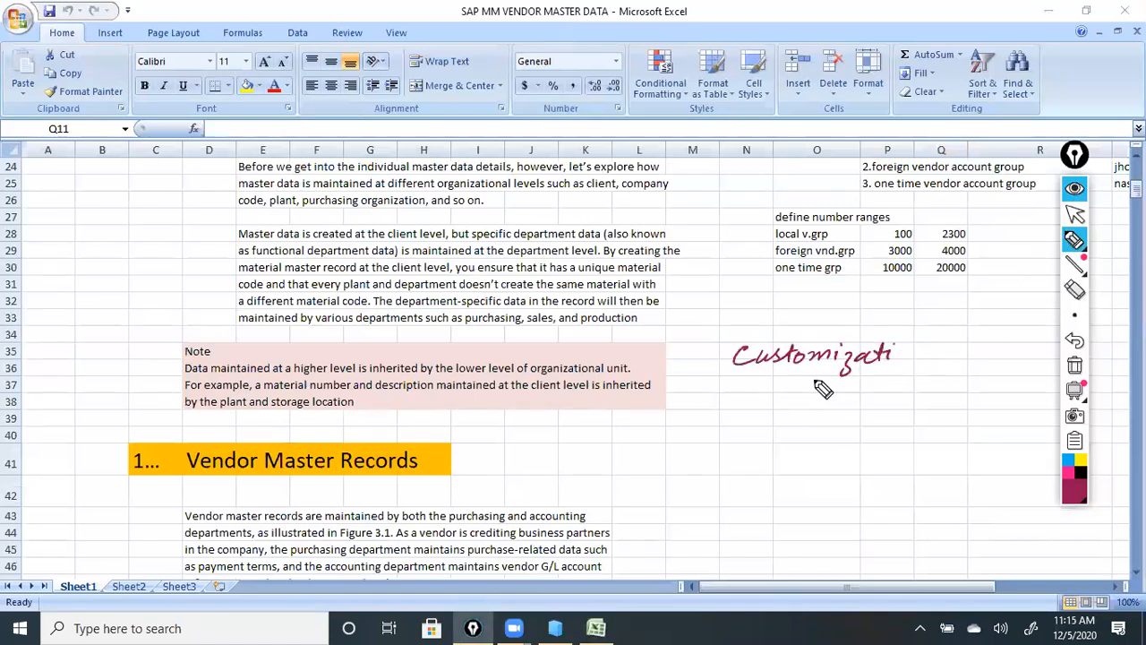
pyautogui.moveTo(745, 429)
pyautogui.mouseDown()
pyautogui.moveTo(739, 442)
pyautogui.moveTo(910, 437)
pyautogui.mouseUp()
pyautogui.moveTo(686, 351)
pyautogui.mouseDown()
pyautogui.moveTo(676, 366)
pyautogui.moveTo(696, 359)
pyautogui.moveTo(708, 369)
pyautogui.mouseUp()
pyautogui.moveTo(677, 428)
pyautogui.mouseDown()
pyautogui.moveTo(666, 443)
pyautogui.moveTo(690, 439)
pyautogui.moveTo(697, 451)
pyautogui.moveTo(717, 439)
pyautogui.mouseUp()
pyautogui.moveTo(688, 495)
pyautogui.mouseDown()
pyautogui.moveTo(677, 510)
pyautogui.moveTo(742, 507)
pyautogui.mouseUp()
# Add 'Step3 Transaction Data' and box the Step1 Customization note.
pyautogui.click(723, 364)
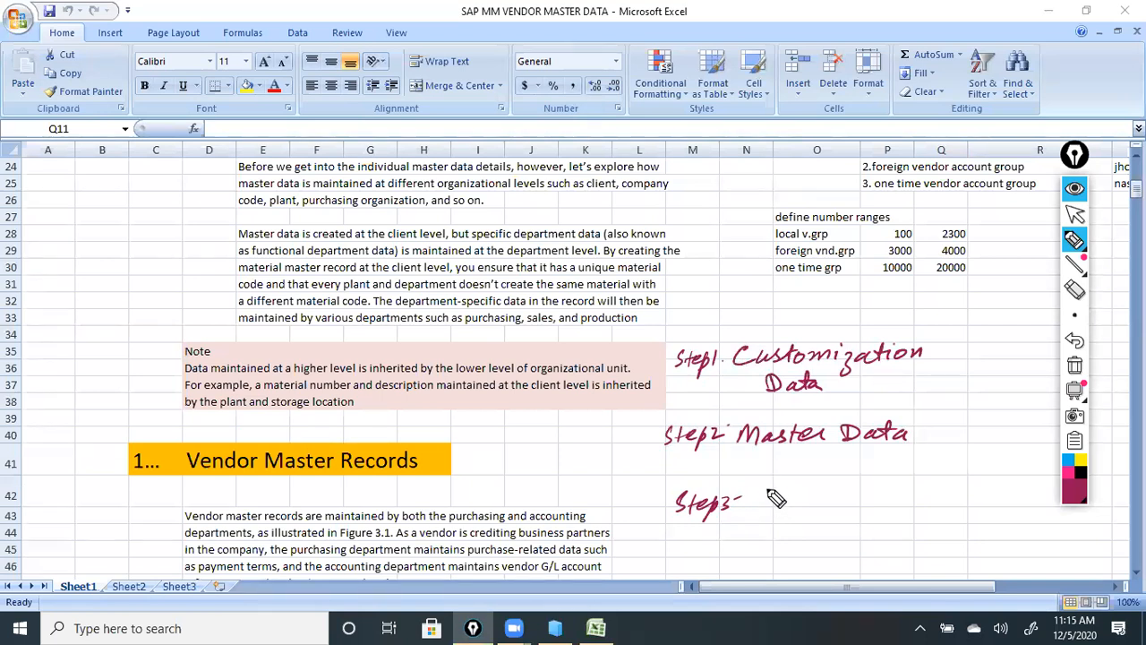
pyautogui.moveTo(765, 489)
pyautogui.mouseDown()
pyautogui.moveTo(786, 485)
pyautogui.moveTo(772, 514)
pyautogui.moveTo(866, 504)
pyautogui.mouseUp()
pyautogui.moveTo(874, 491)
pyautogui.mouseDown()
pyautogui.moveTo(869, 507)
pyautogui.moveTo(908, 503)
pyautogui.mouseUp()
pyautogui.moveTo(803, 524)
pyautogui.mouseDown()
pyautogui.moveTo(806, 536)
pyautogui.moveTo(869, 545)
pyautogui.mouseUp()
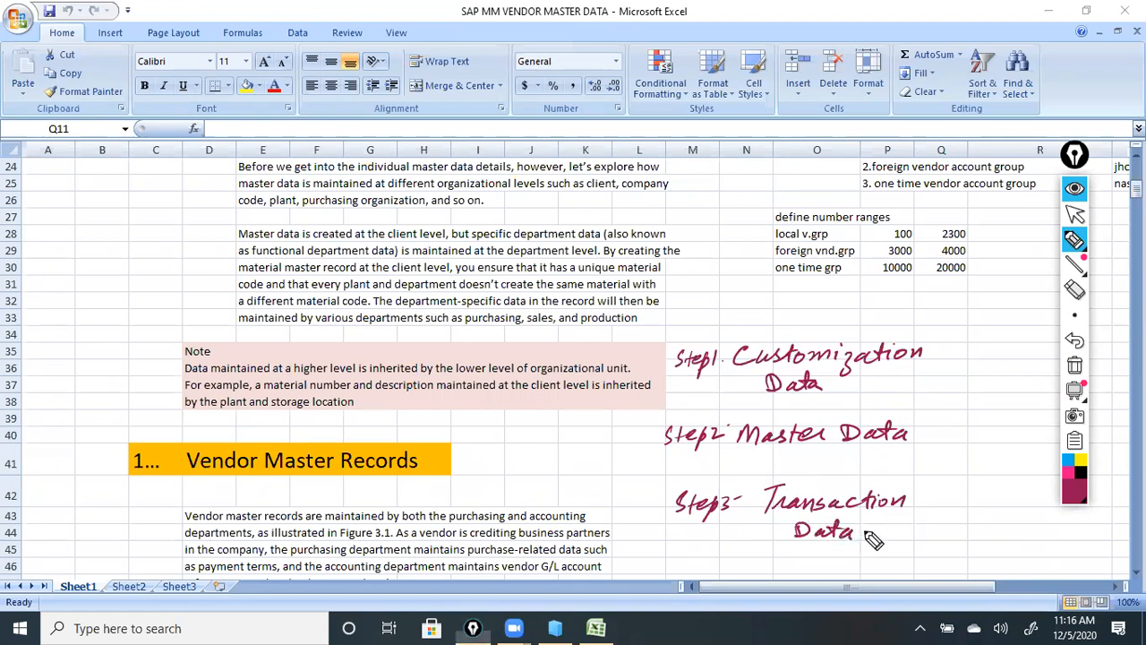
pyautogui.click(862, 535)
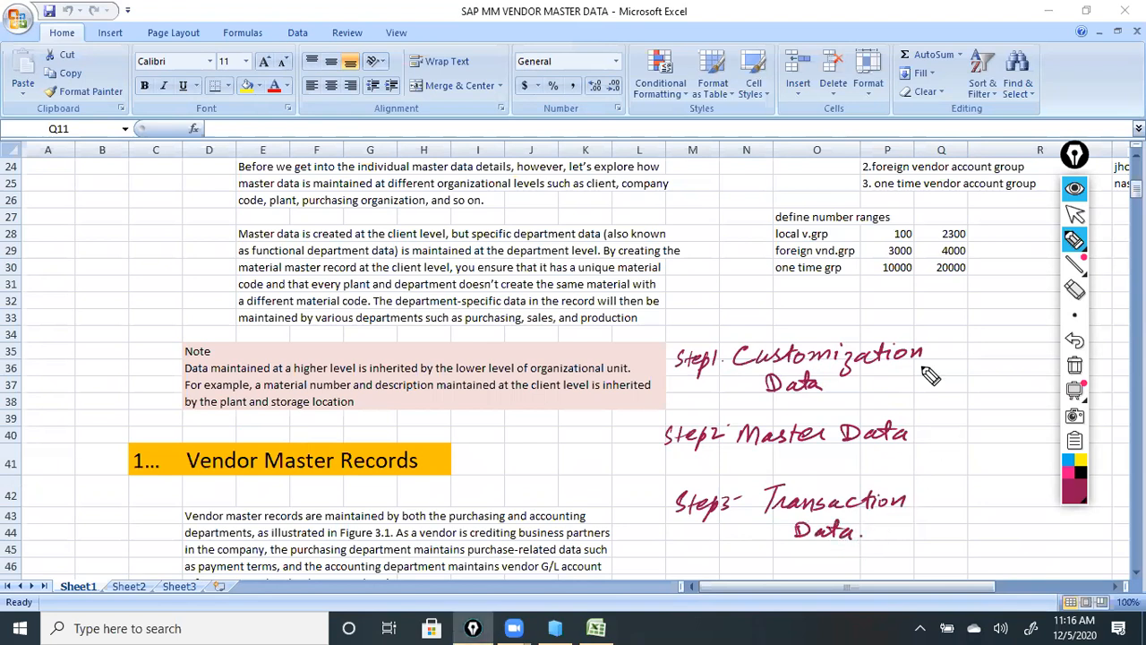
pyautogui.moveTo(733, 386)
pyautogui.mouseDown()
pyautogui.moveTo(797, 333)
pyautogui.moveTo(938, 365)
pyautogui.moveTo(777, 405)
pyautogui.moveTo(736, 356)
pyautogui.mouseUp()
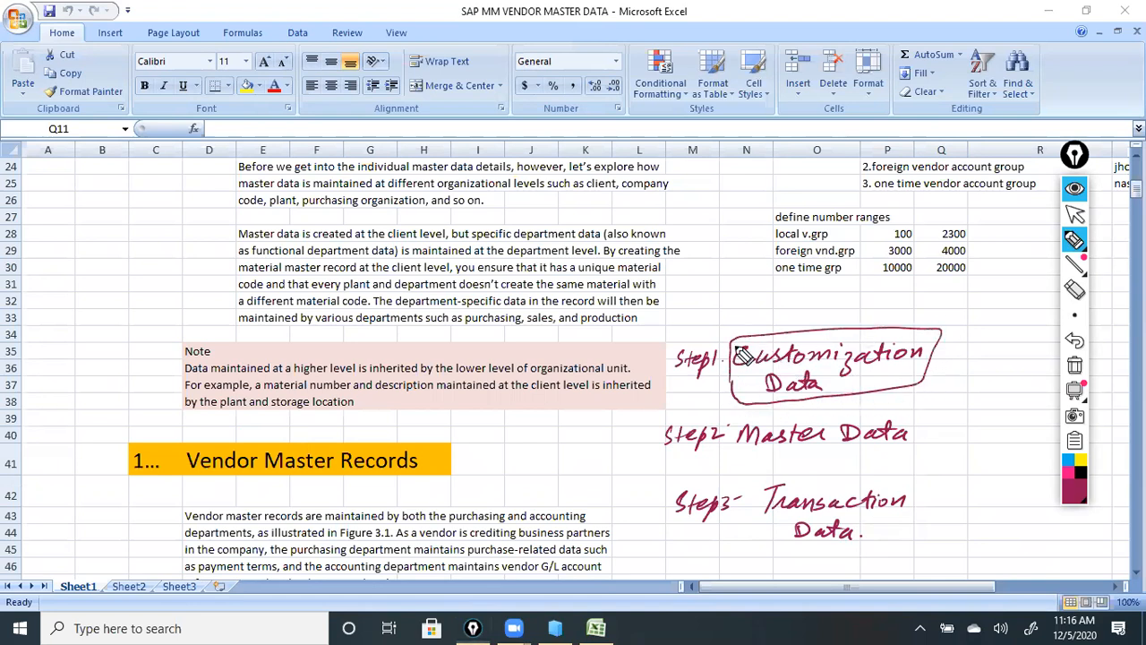
# Erase most of the handwritten step notes with the Epic Pen eraser.
pyautogui.click(1074, 214)
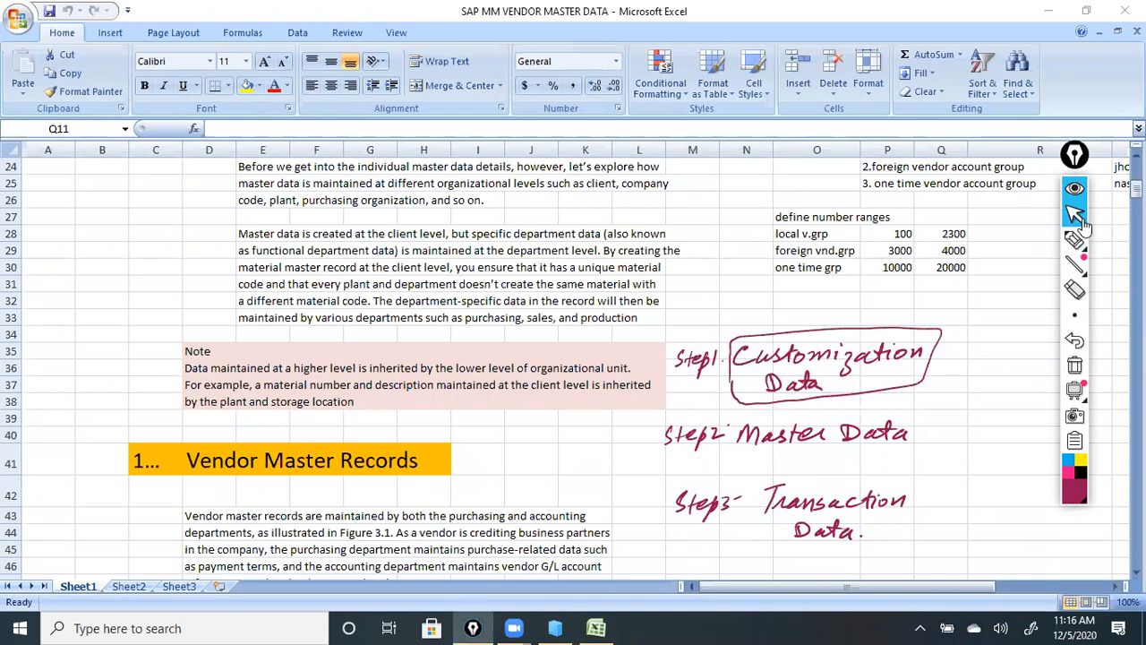
pyautogui.moveTo(989, 587); pyautogui.dragTo(1028, 588)
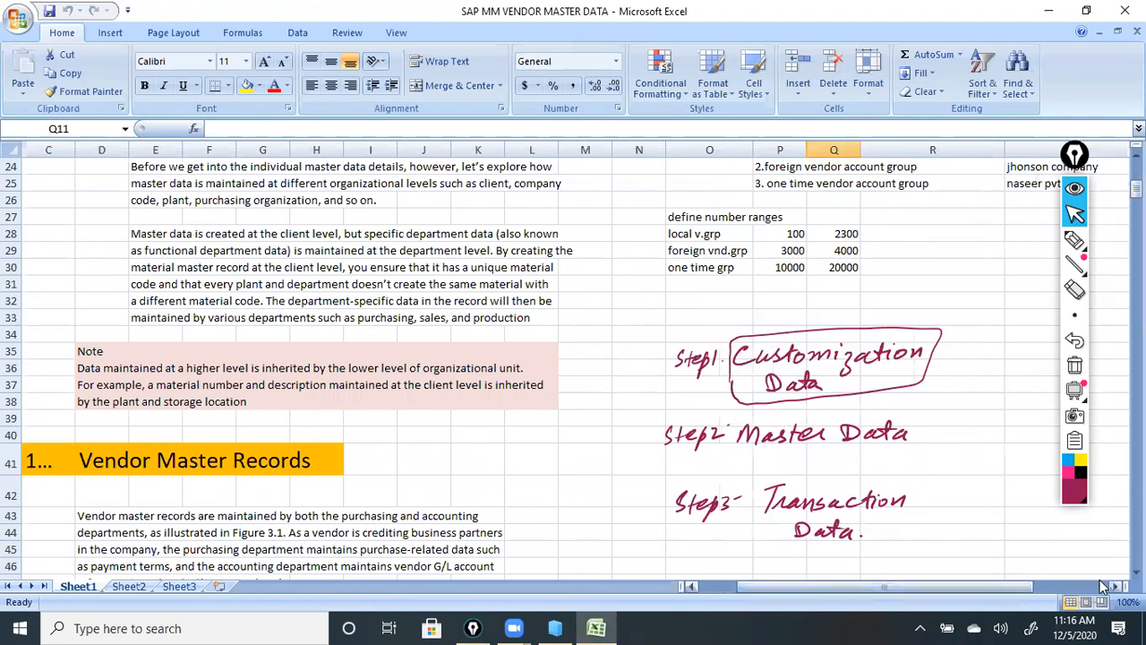
pyautogui.click(1075, 290)
pyautogui.moveTo(945, 351); pyautogui.dragTo(775, 341)
pyautogui.moveTo(746, 396)
pyautogui.mouseDown()
pyautogui.moveTo(671, 478)
pyautogui.moveTo(703, 506)
pyautogui.moveTo(819, 479)
pyautogui.moveTo(801, 548)
pyautogui.mouseUp()
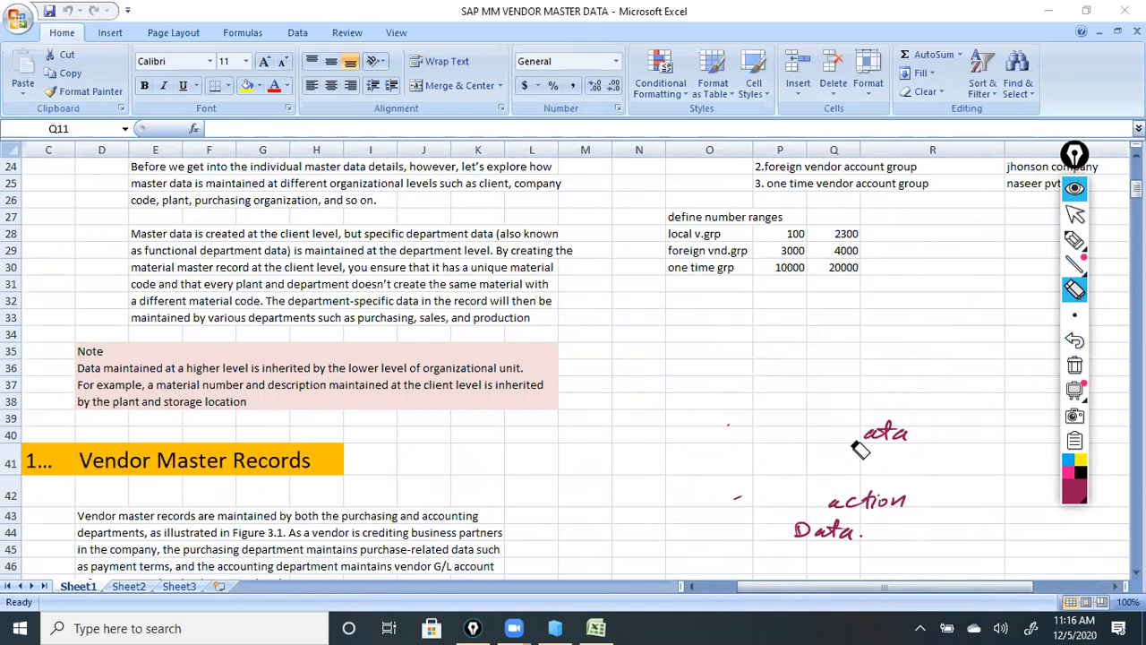
# Clear all remaining ink, minimize the Excel workbook, and switch Epic Pen to the highlighter.
pyautogui.click(1075, 366)
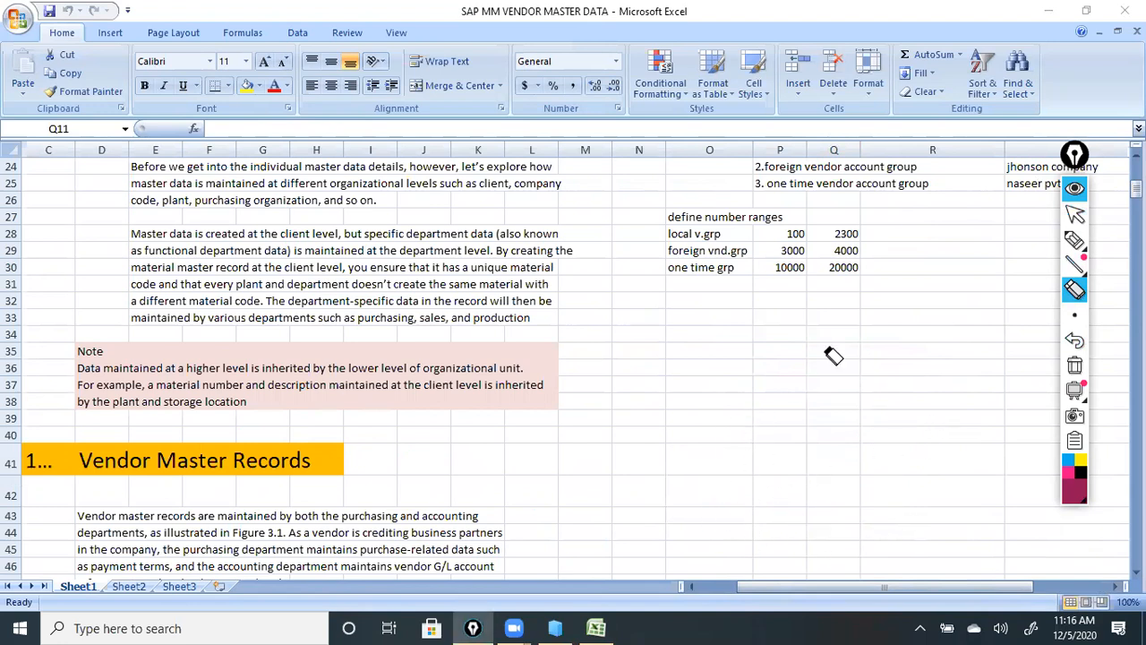
pyautogui.click(1078, 215)
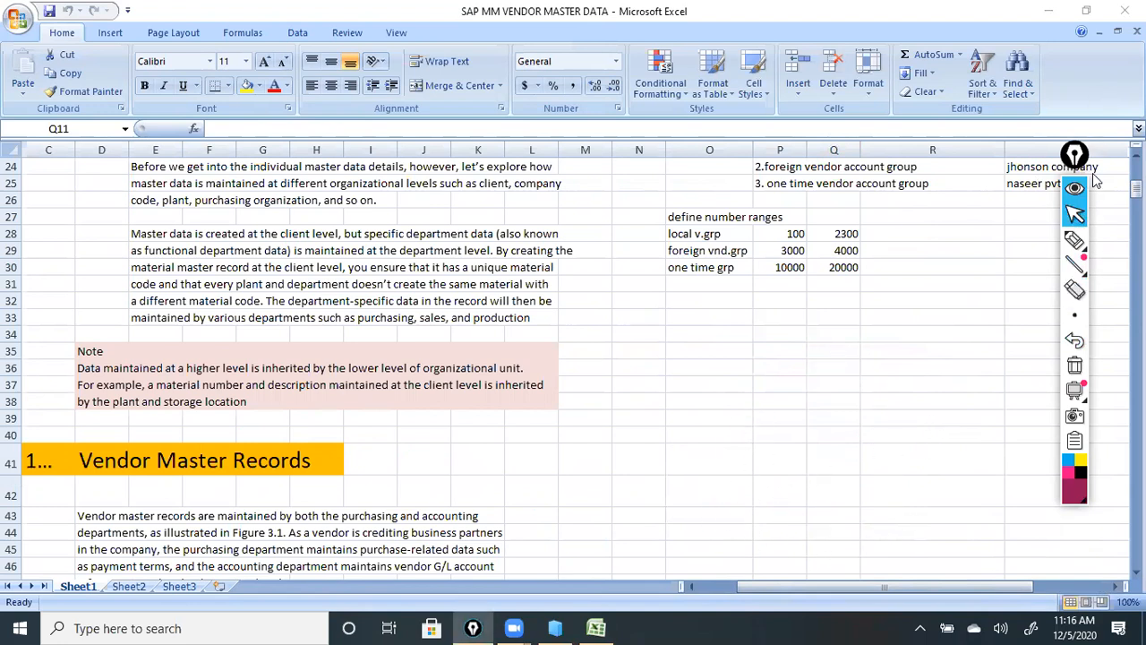
pyautogui.click(1051, 12)
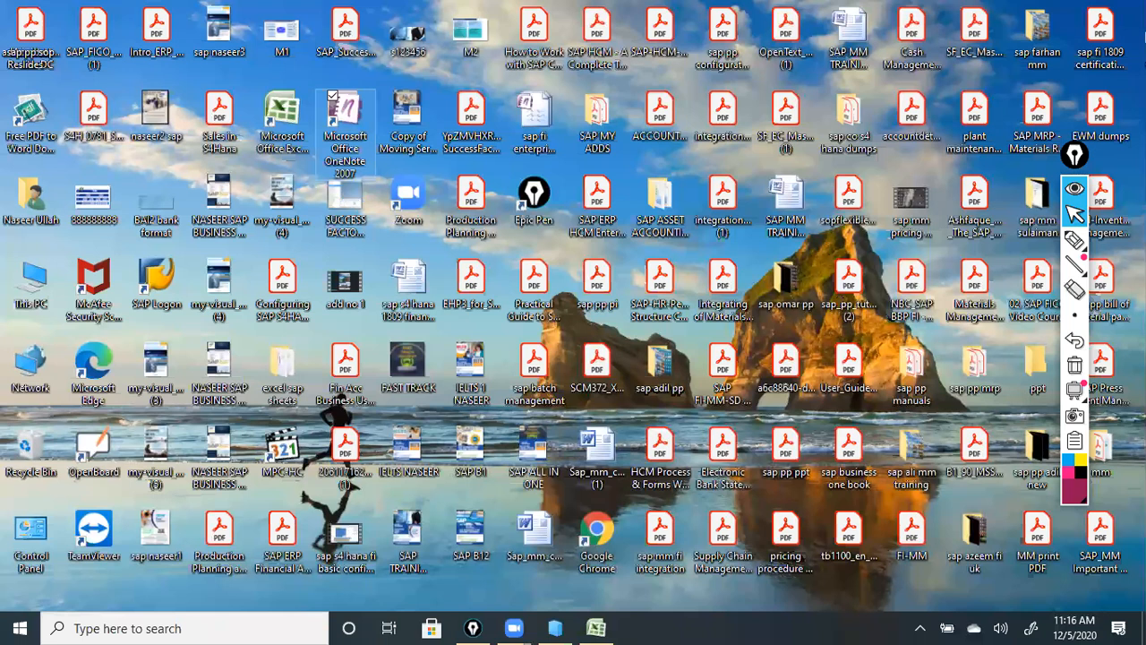
pyautogui.click(1077, 243)
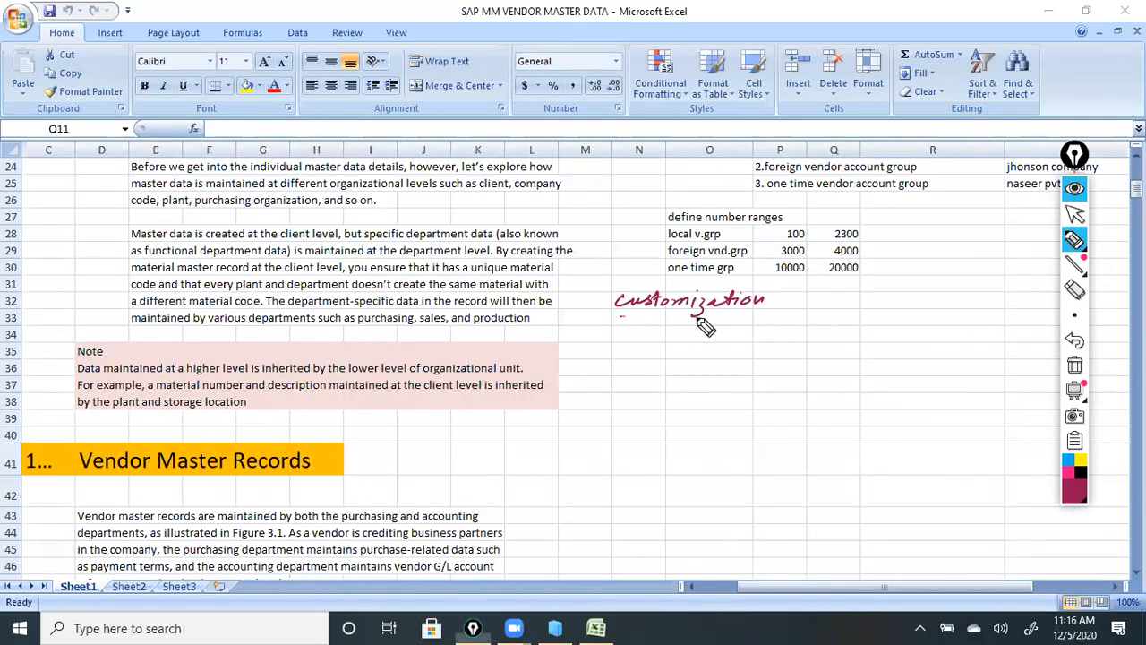
# Underline 'customization' and write item '1. Vendor A/c group' beneath it.
pyautogui.moveTo(743, 313); pyautogui.dragTo(646, 311)
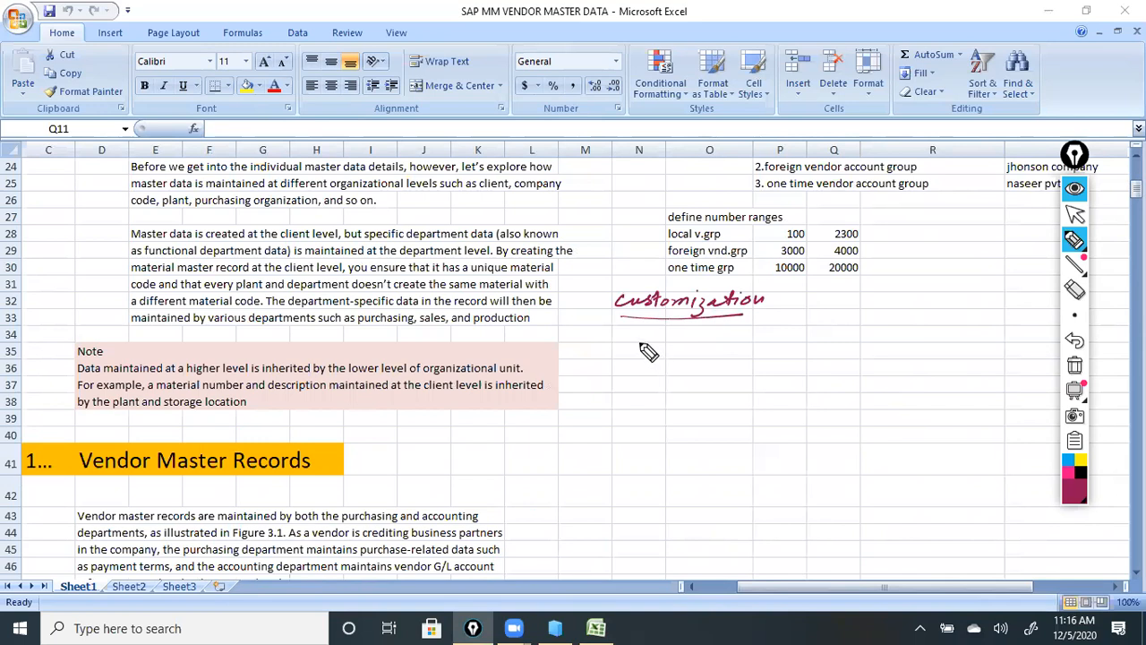
pyautogui.click(636, 340)
pyautogui.moveTo(624, 332)
pyautogui.mouseDown()
pyautogui.moveTo(625, 344)
pyautogui.moveTo(813, 345)
pyautogui.moveTo(894, 329)
pyautogui.mouseUp()
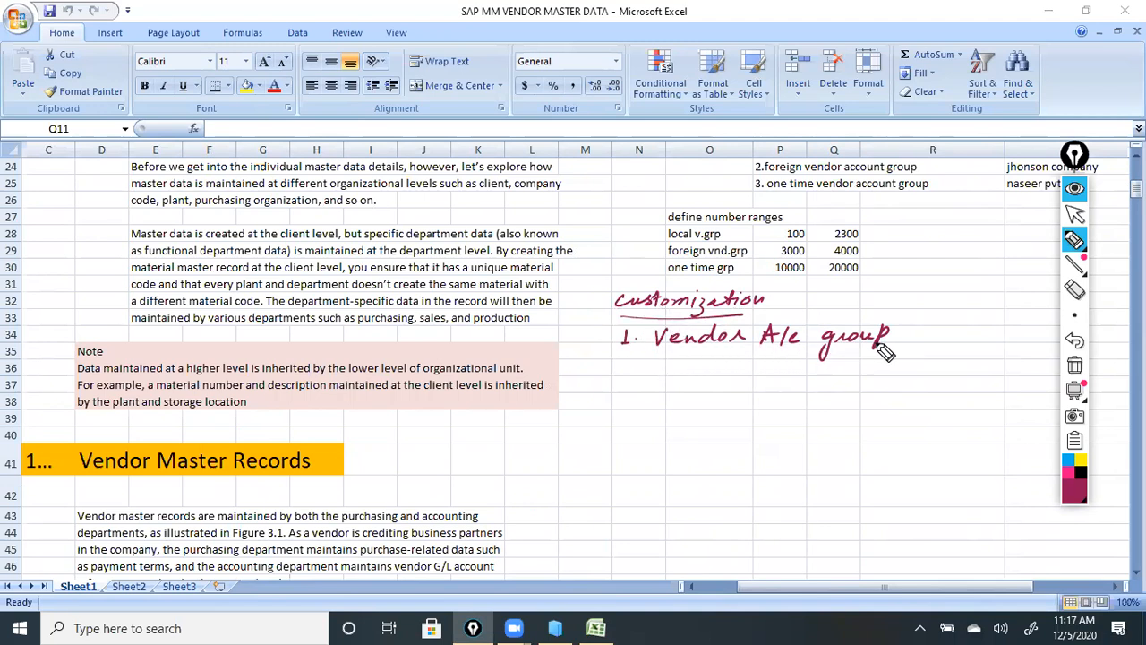
# Write item '2- Define Number Range for each A/c group.'.
pyautogui.moveTo(625, 367)
pyautogui.mouseDown()
pyautogui.moveTo(637, 380)
pyautogui.moveTo(690, 371)
pyautogui.moveTo(969, 383)
pyautogui.mouseUp()
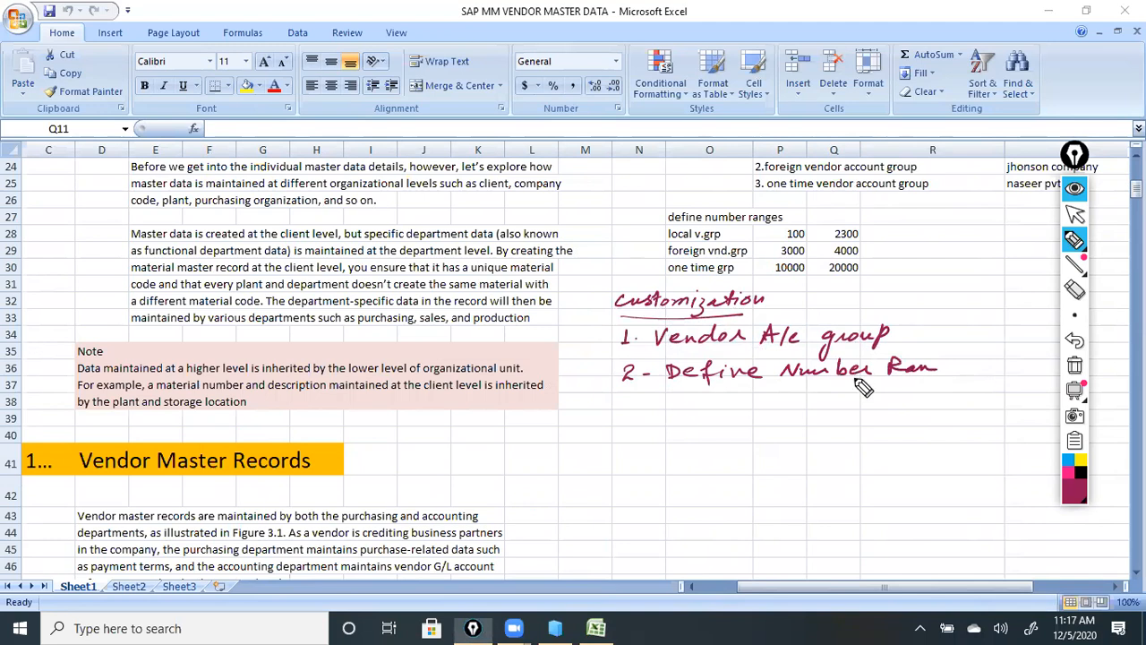
pyautogui.moveTo(691, 392)
pyautogui.mouseDown()
pyautogui.moveTo(693, 414)
pyautogui.moveTo(719, 399)
pyautogui.mouseUp()
pyautogui.click(740, 401)
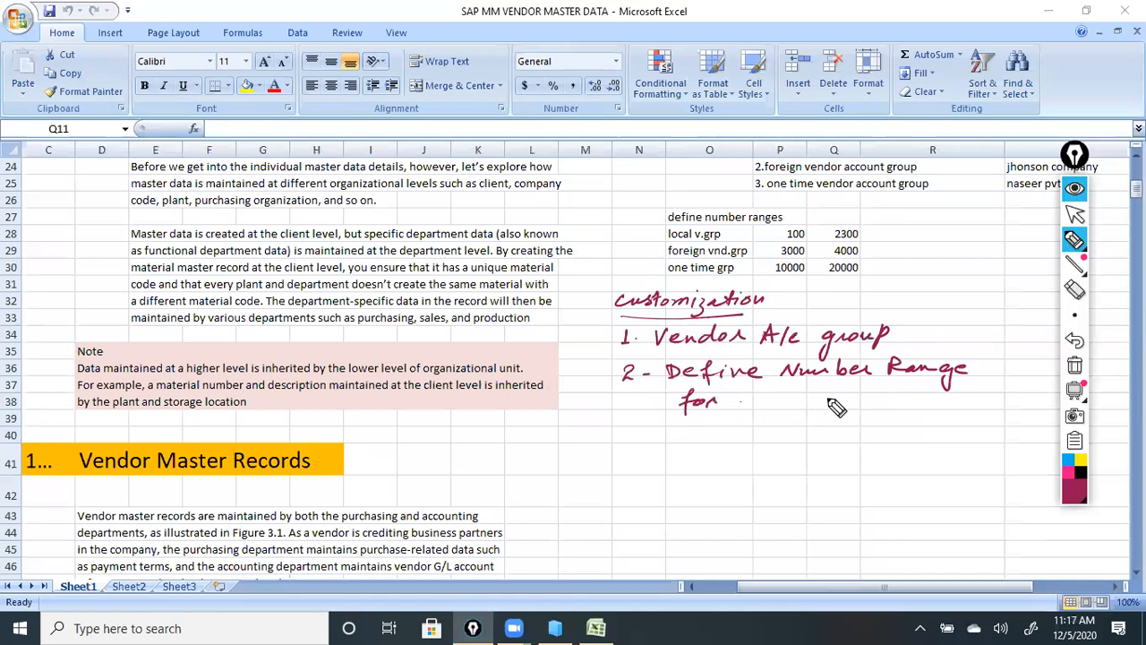
pyautogui.moveTo(827, 408); pyautogui.dragTo(836, 405)
pyautogui.moveTo(846, 393); pyautogui.dragTo(839, 415)
pyautogui.moveTo(857, 403); pyautogui.dragTo(960, 405)
pyautogui.click(959, 402)
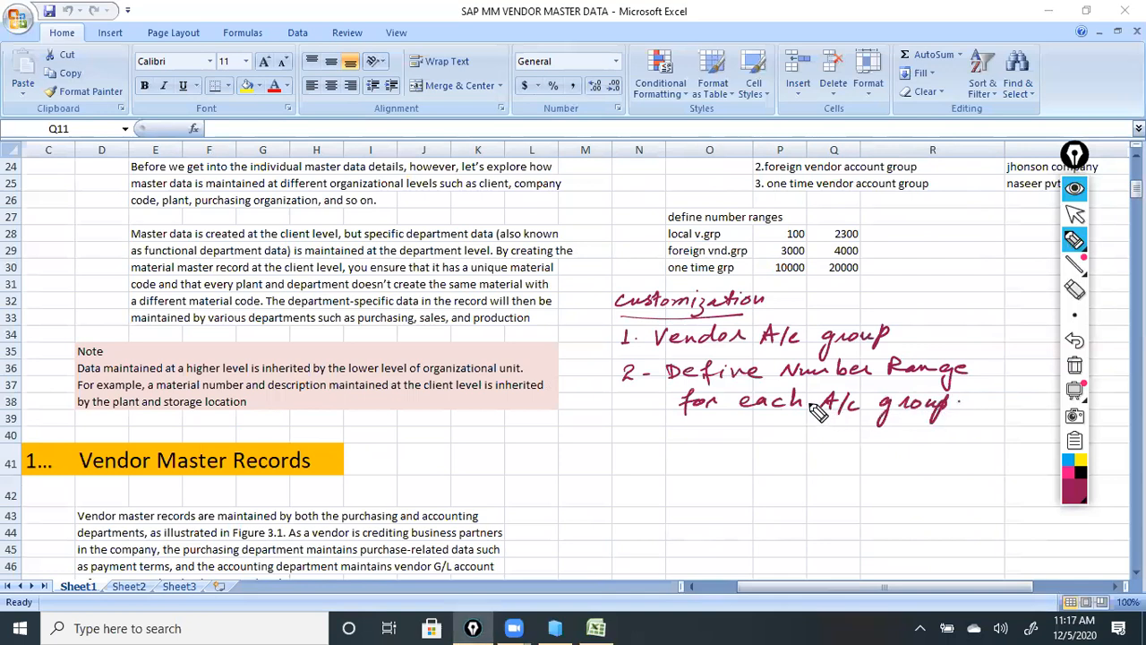
pyautogui.moveTo(813, 387); pyautogui.dragTo(822, 387)
# Number item 3, bracket items 1 and 2 with an arrow, and begin 'Assign'.
pyautogui.moveTo(627, 433); pyautogui.dragTo(655, 440)
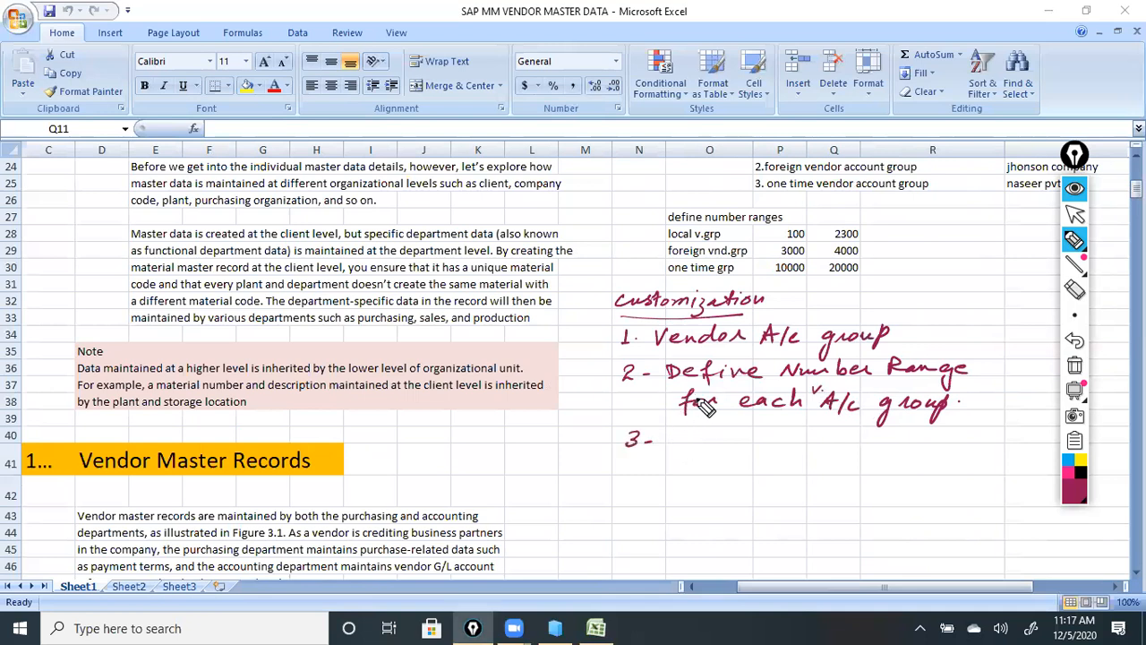
pyautogui.moveTo(983, 387)
pyautogui.mouseDown()
pyautogui.moveTo(994, 359)
pyautogui.moveTo(936, 336)
pyautogui.moveTo(940, 346)
pyautogui.mouseUp()
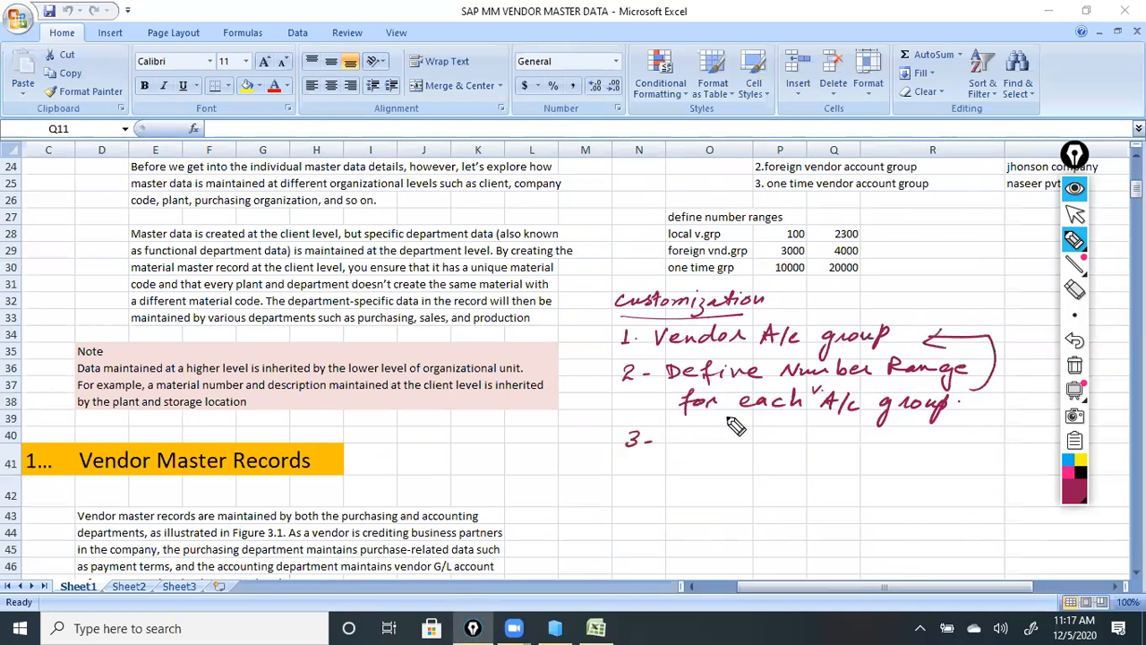
pyautogui.moveTo(677, 448)
pyautogui.mouseDown()
pyautogui.moveTo(696, 435)
pyautogui.moveTo(716, 445)
pyautogui.moveTo(1012, 435)
pyautogui.mouseUp()
# Complete item 3 'Assign Number Ranges to each A/c group', tick all three items and circle item 1.
pyautogui.moveTo(680, 493)
pyautogui.mouseDown()
pyautogui.moveTo(801, 469)
pyautogui.moveTo(978, 482)
pyautogui.mouseUp()
pyautogui.click(983, 468)
pyautogui.moveTo(581, 334); pyautogui.dragTo(611, 328)
pyautogui.moveTo(584, 373); pyautogui.dragTo(611, 365)
pyautogui.moveTo(590, 436); pyautogui.dragTo(612, 431)
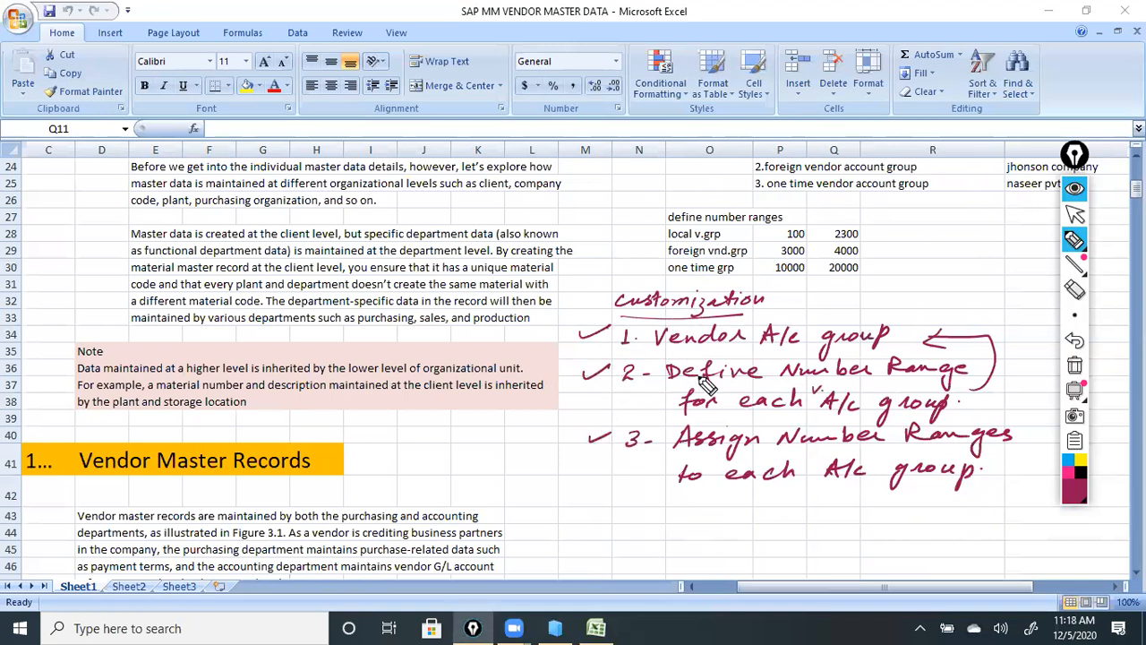
pyautogui.moveTo(730, 358)
pyautogui.mouseDown()
pyautogui.moveTo(873, 356)
pyautogui.moveTo(891, 324)
pyautogui.moveTo(717, 326)
pyautogui.moveTo(649, 349)
pyautogui.mouseUp()
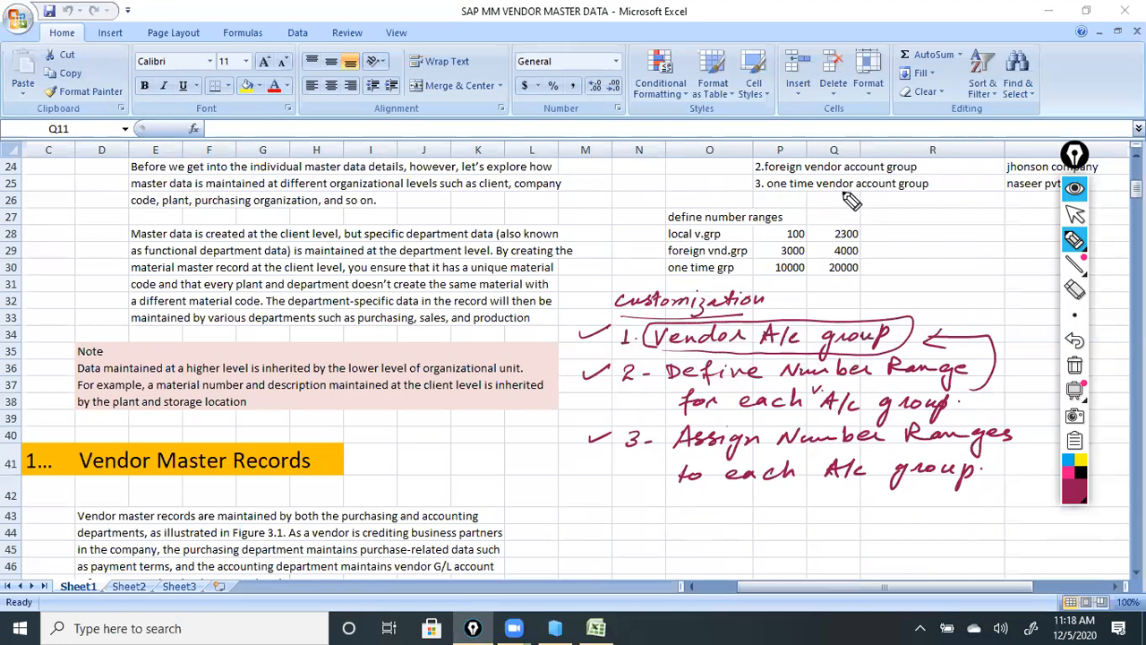
# Erase the handwritten customization list with the Epic Pen eraser.
pyautogui.click(1076, 215)
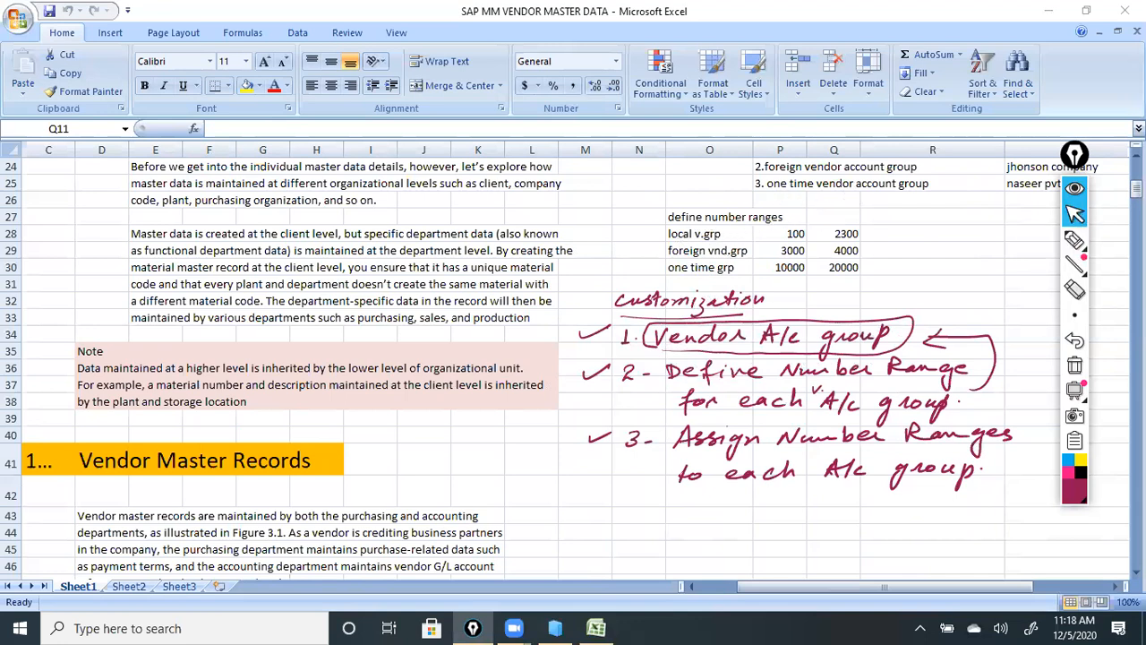
pyautogui.click(1075, 288)
pyautogui.moveTo(675, 341)
pyautogui.mouseDown()
pyautogui.moveTo(652, 303)
pyautogui.moveTo(591, 381)
pyautogui.moveTo(859, 339)
pyautogui.moveTo(650, 412)
pyautogui.moveTo(904, 394)
pyautogui.moveTo(887, 421)
pyautogui.moveTo(779, 470)
pyautogui.moveTo(748, 385)
pyautogui.moveTo(610, 469)
pyautogui.moveTo(722, 417)
pyautogui.moveTo(837, 518)
pyautogui.moveTo(1019, 442)
pyautogui.moveTo(952, 504)
pyautogui.moveTo(719, 456)
pyautogui.moveTo(627, 366)
pyautogui.moveTo(750, 462)
pyautogui.moveTo(729, 427)
pyautogui.moveTo(517, 440)
pyautogui.mouseUp()
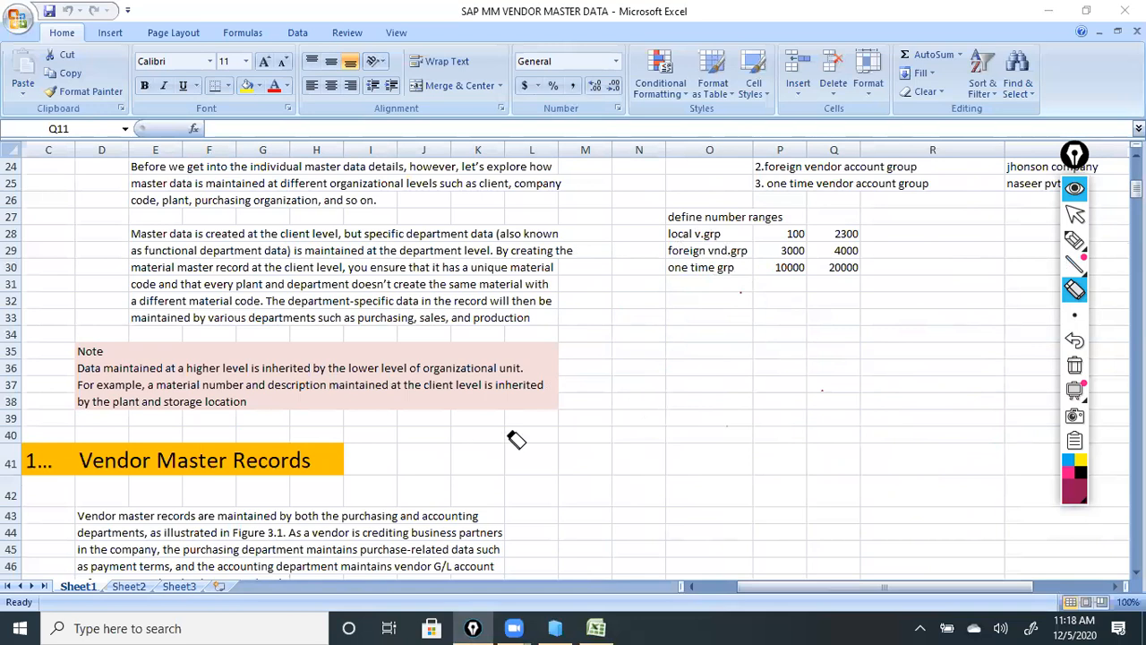
pyautogui.click(1075, 213)
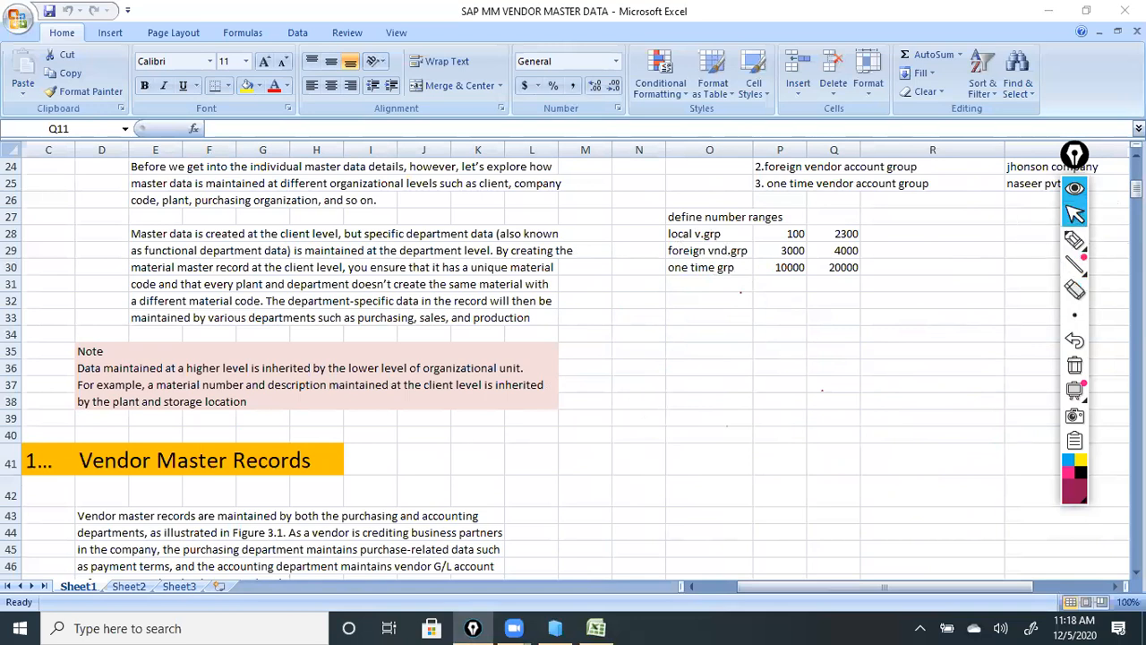
pyautogui.click(1137, 155)
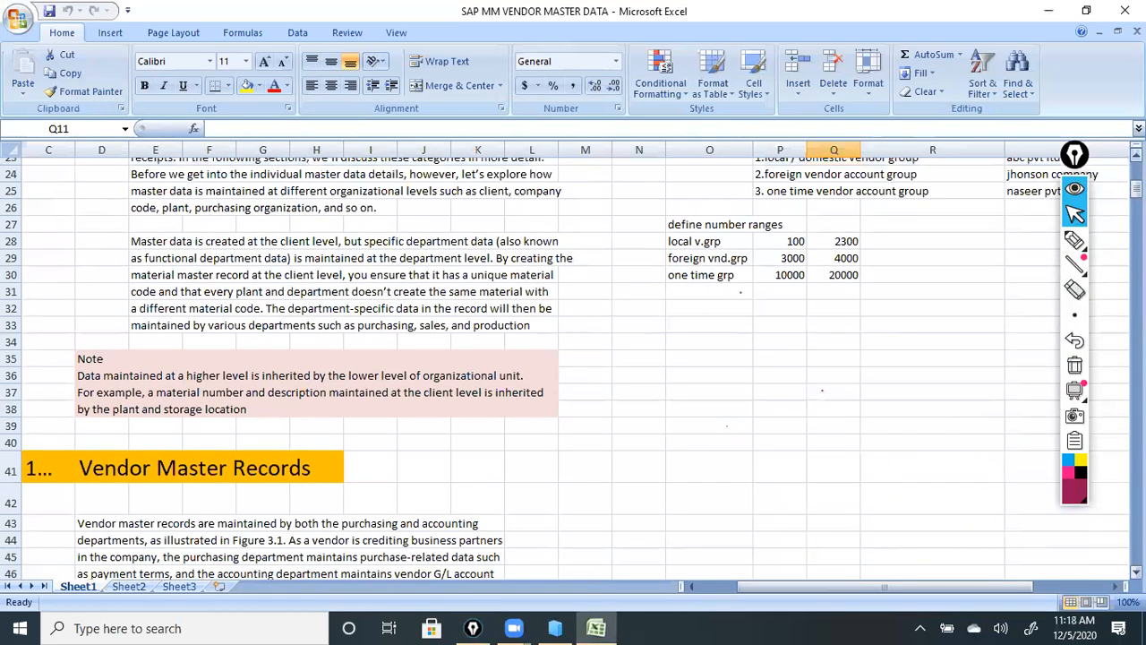
pyautogui.click(1136, 155)
pyautogui.click(1136, 155)
pyautogui.click(1137, 155)
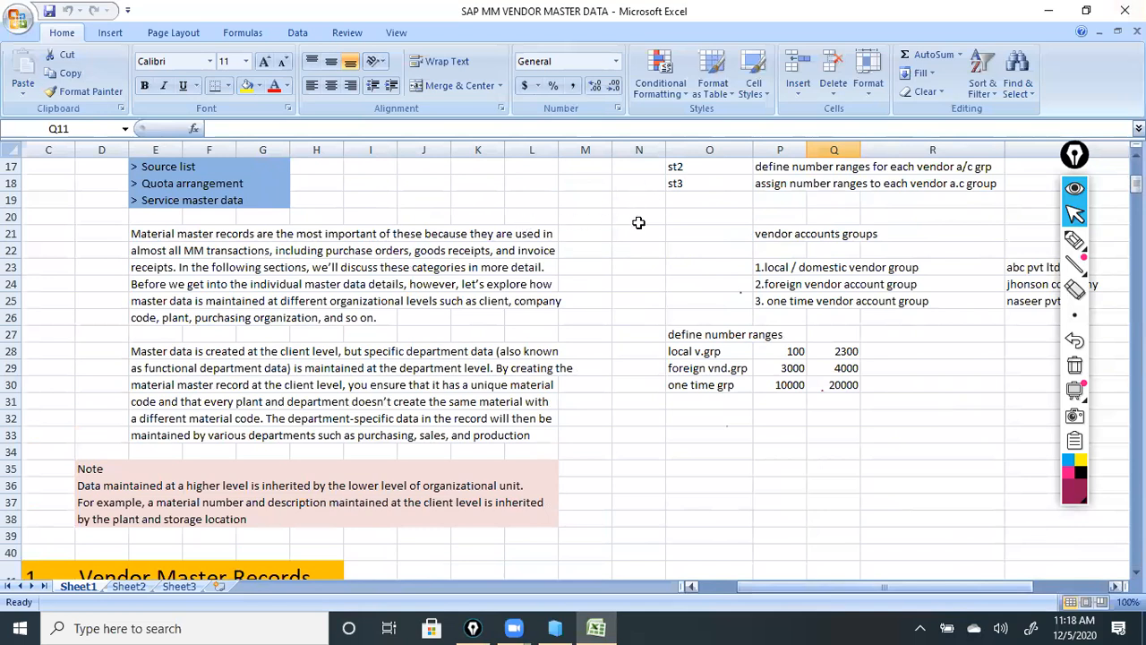
pyautogui.scroll(2, 638, 222)
pyautogui.hscroll(3, 672, 222)
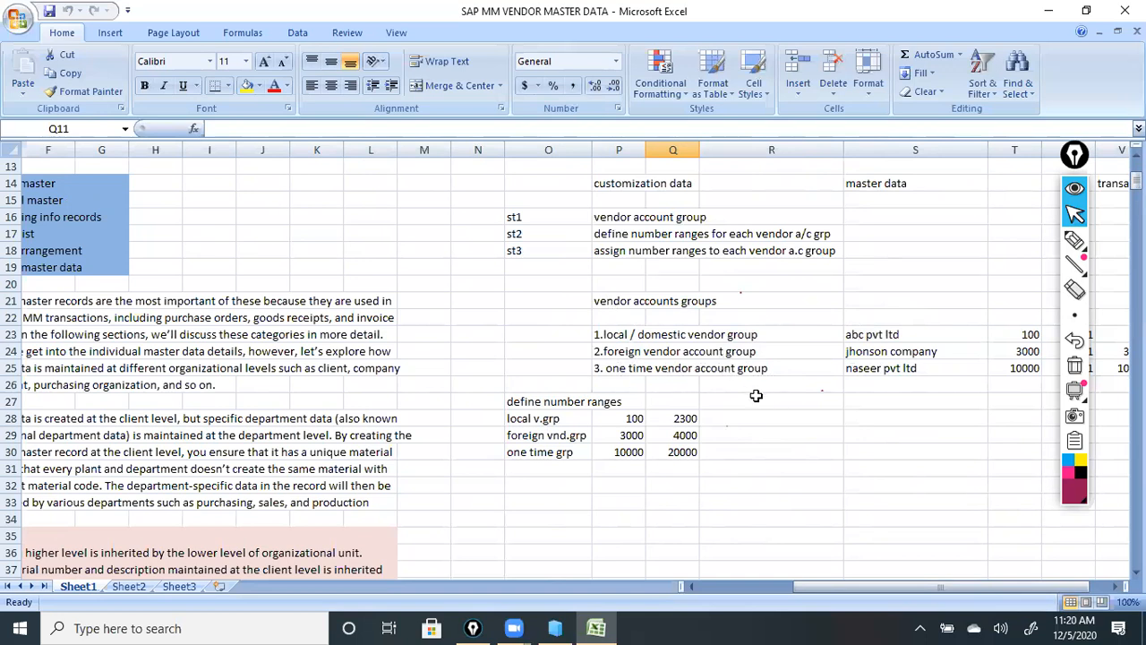
pyautogui.click(705, 586)
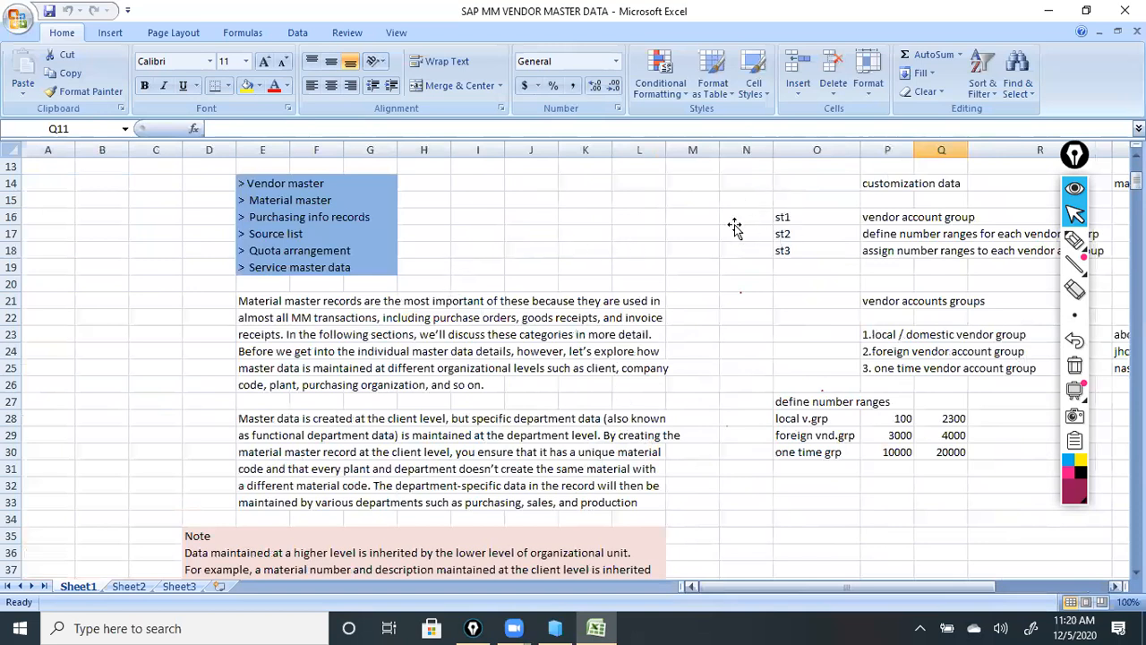
pyautogui.scroll(-12, 752, 233)
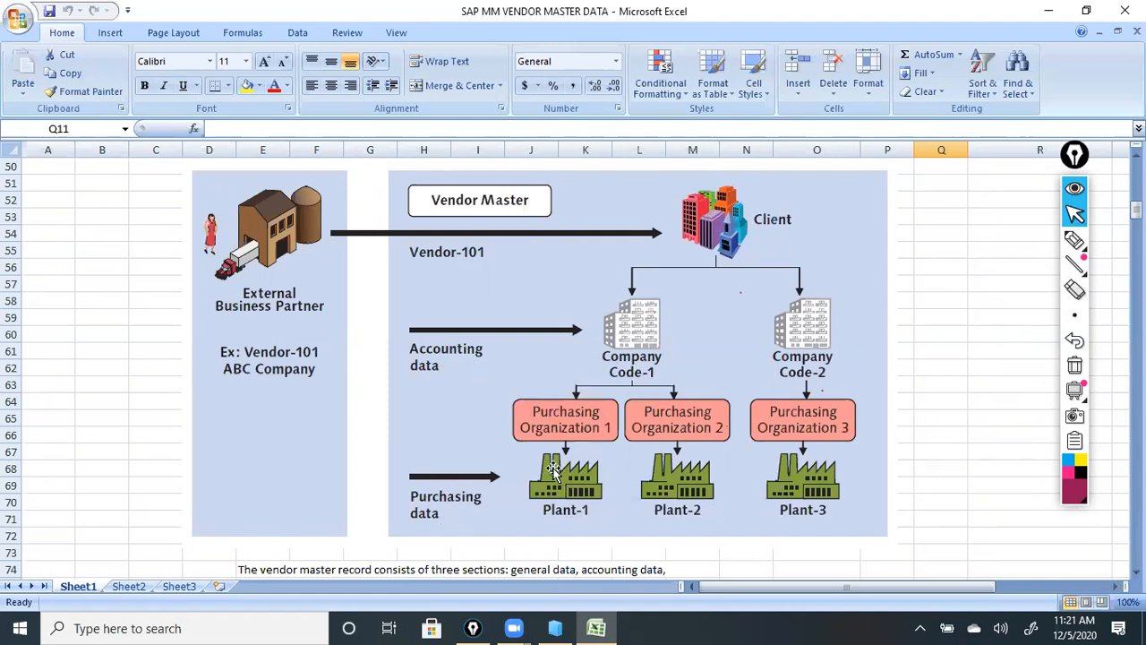
pyautogui.scroll(-2, 497, 484)
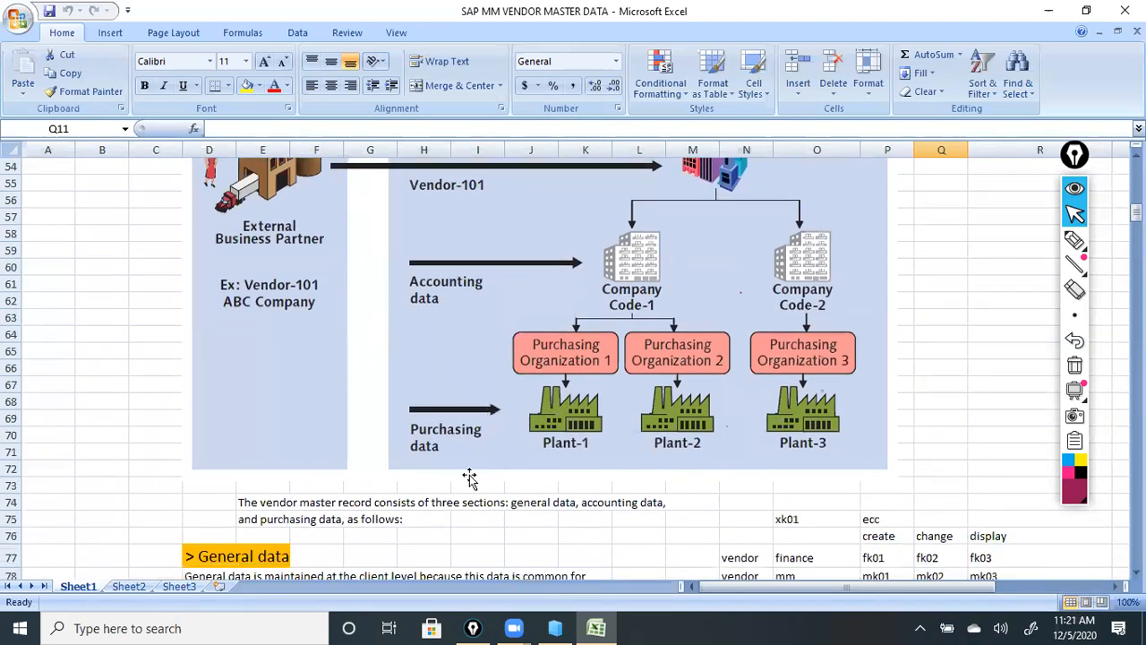
pyautogui.scroll(-4, 469, 474)
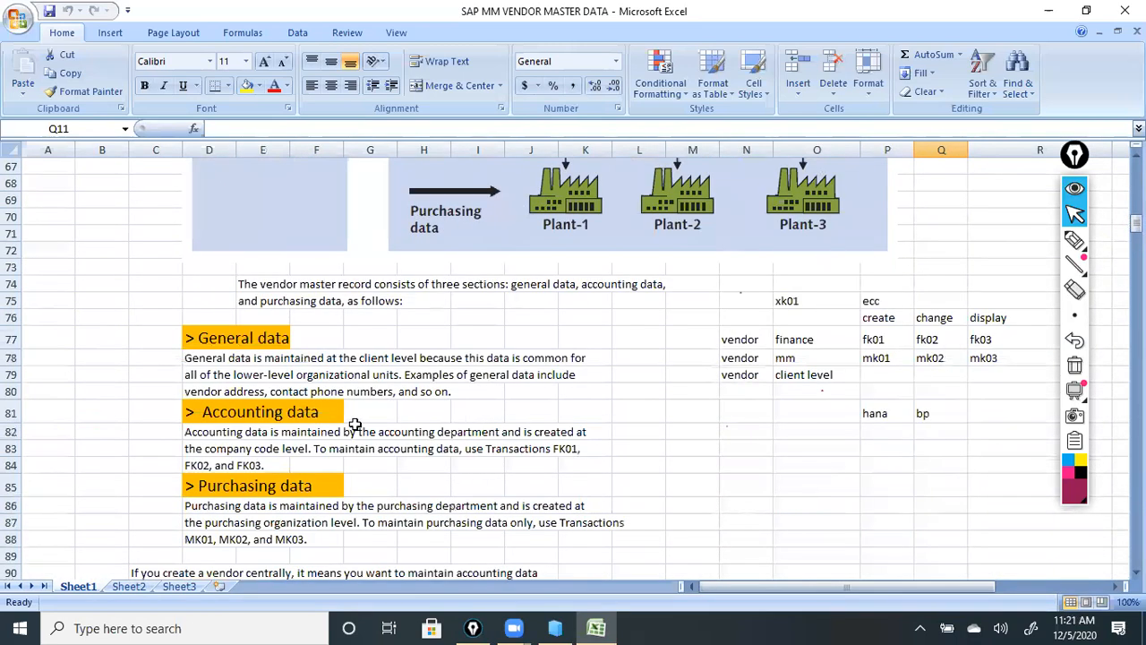
pyautogui.scroll(-1, 282, 356)
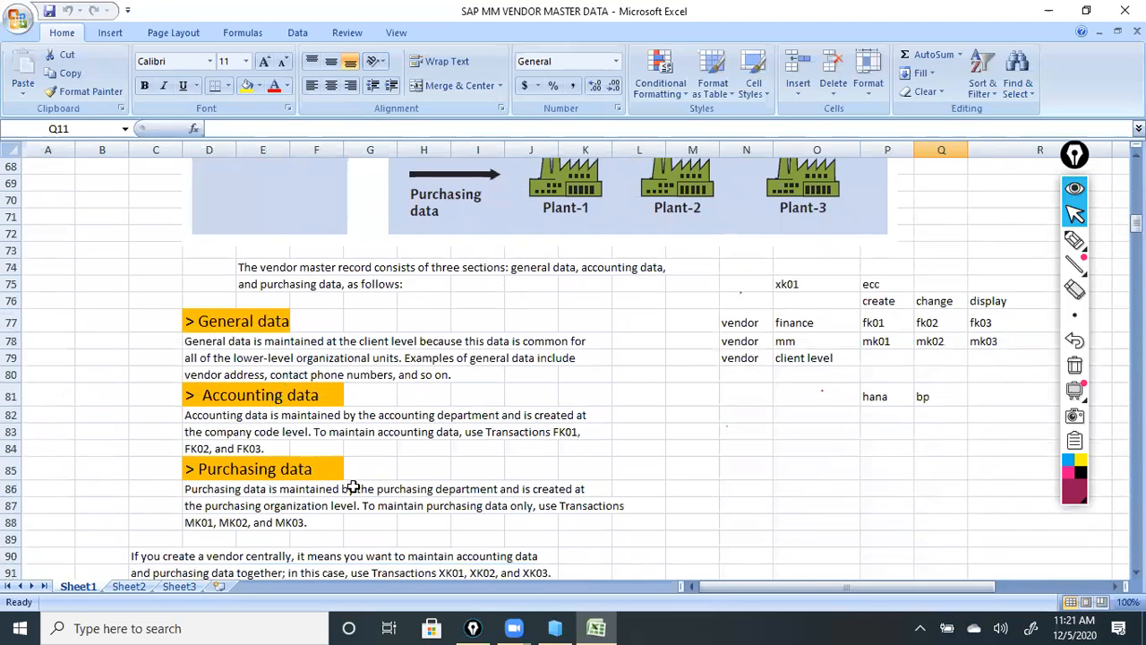
pyautogui.scroll(-1, 358, 474)
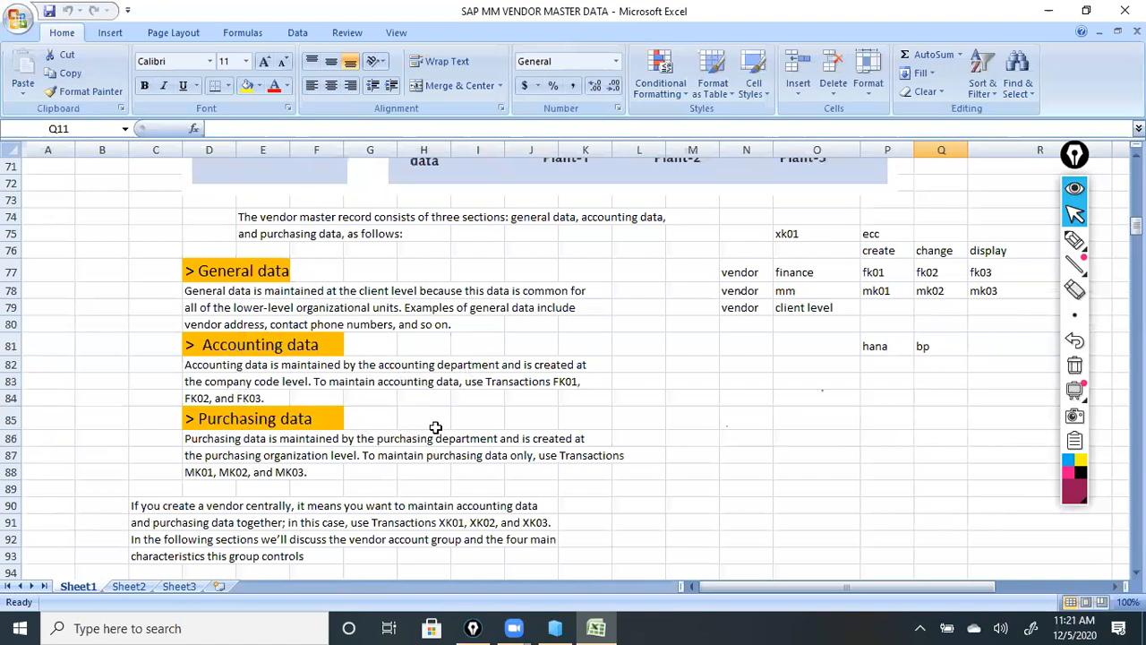
pyautogui.scroll(-4, 435, 427)
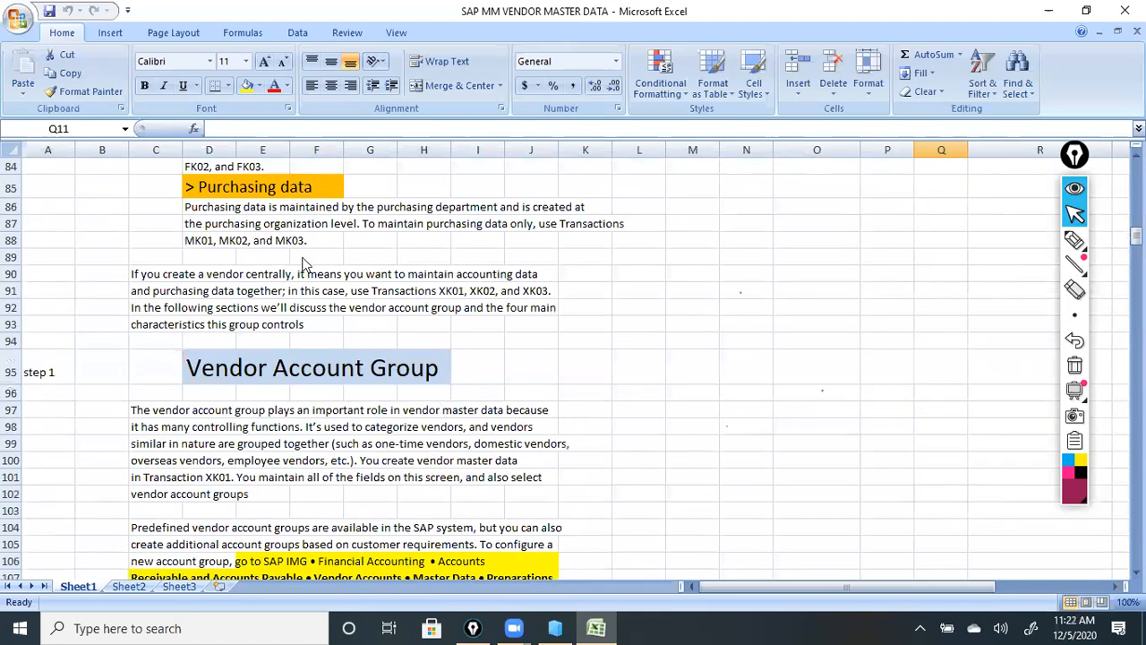
pyautogui.scroll(-3, 438, 219)
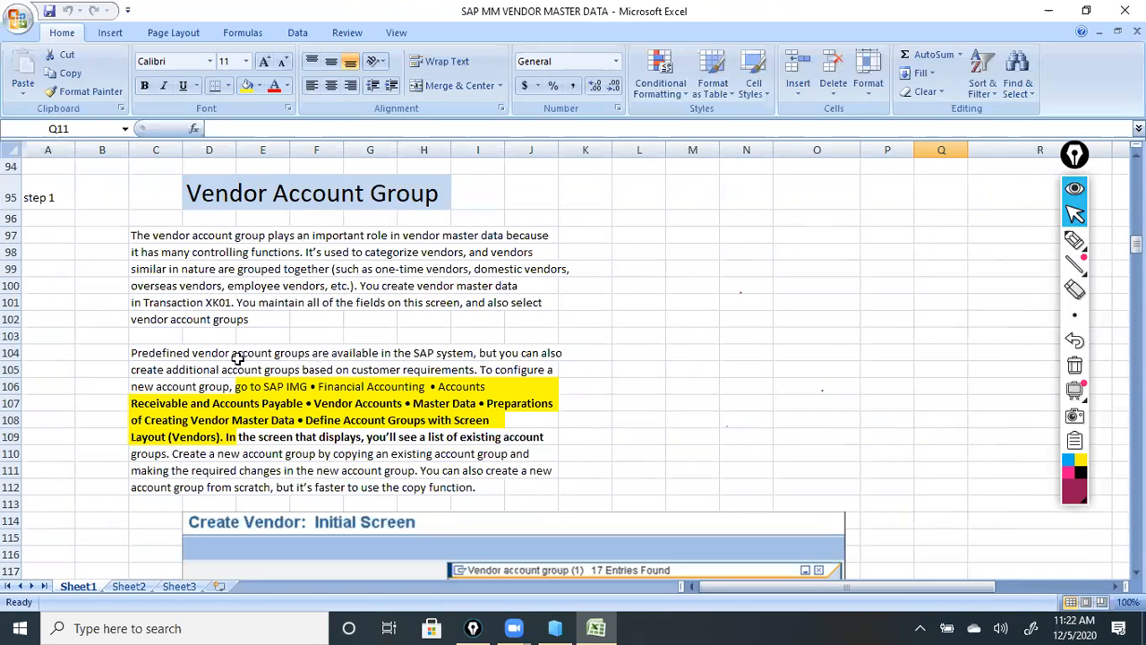
pyautogui.scroll(-1, 304, 350)
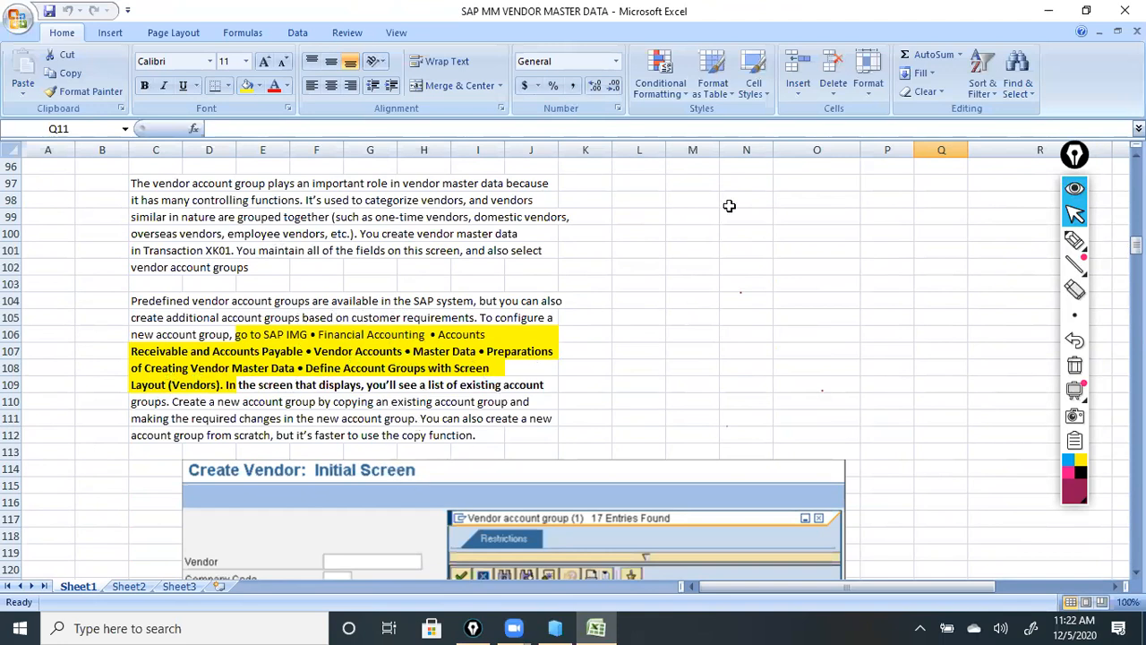
# Minimize the vendor master Excel workbook.
pyautogui.click(1050, 9)
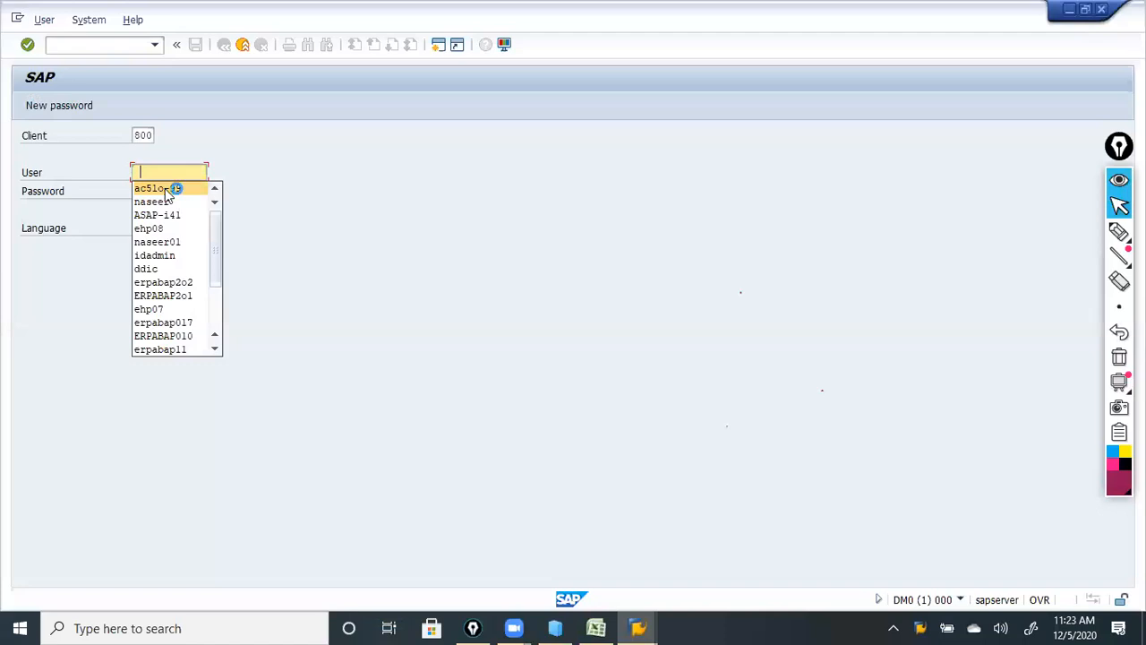
# Choose the saved user name on the client 800 SAP logon screen.
pyautogui.click(164, 189)
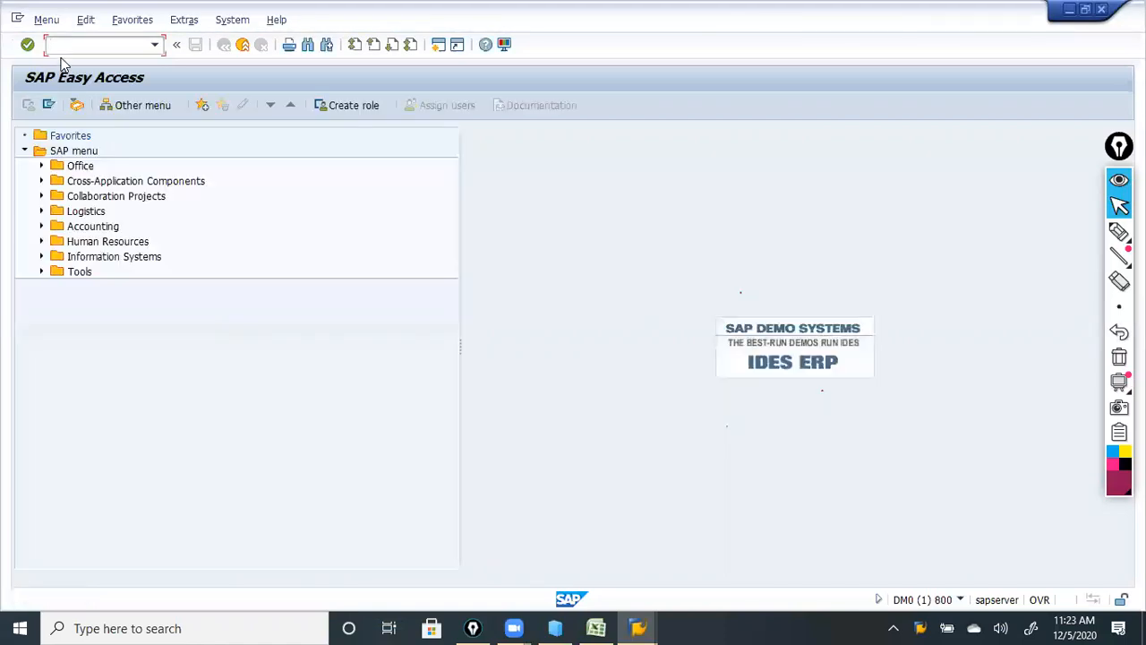
# Via SPRO, expand the IMG to Vendor Accounts preparations and run Define Account Groups with Screen Layout (Vendors).
pyautogui.write('spro')
pyautogui.press('Return')
pyautogui.click(82, 108)
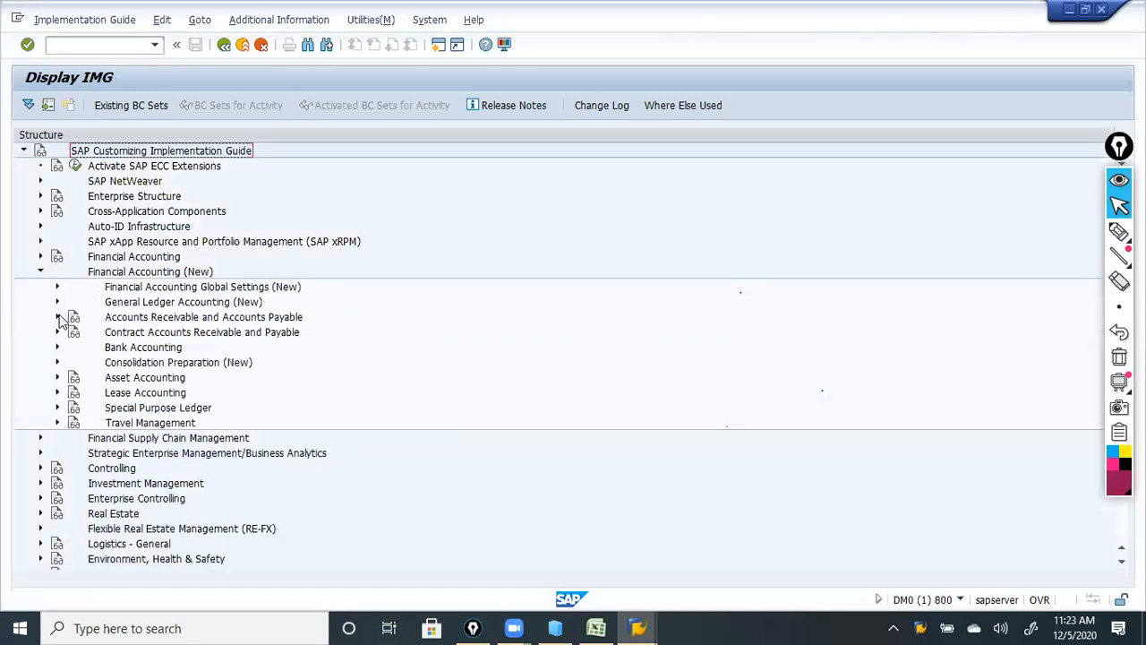
pyautogui.click(57, 317)
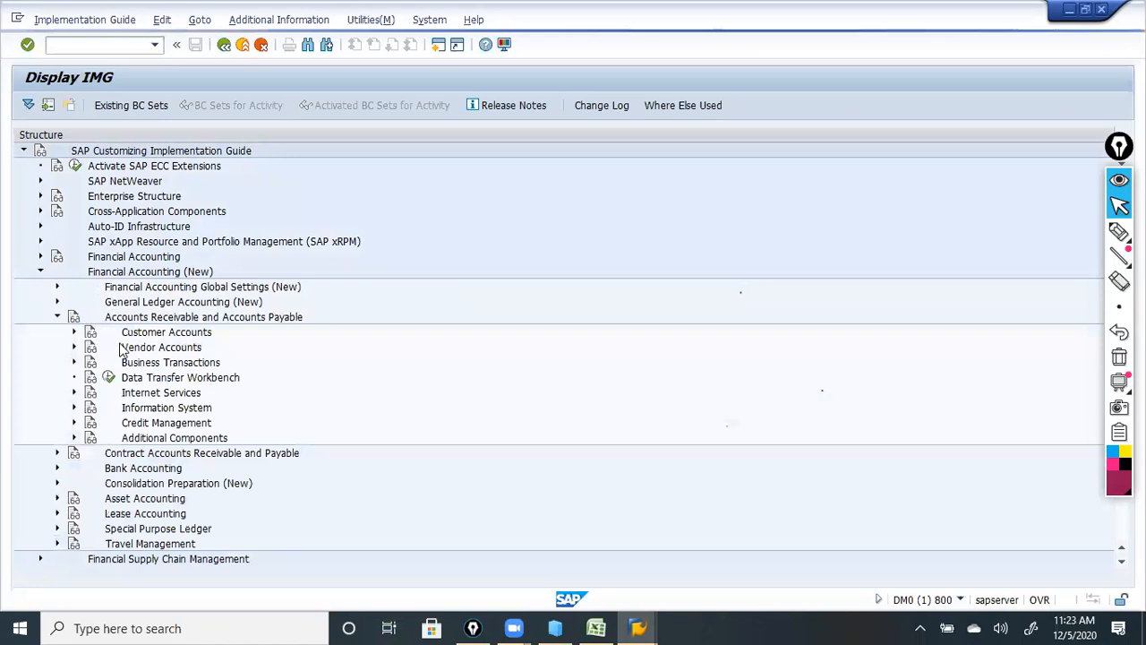
pyautogui.click(74, 347)
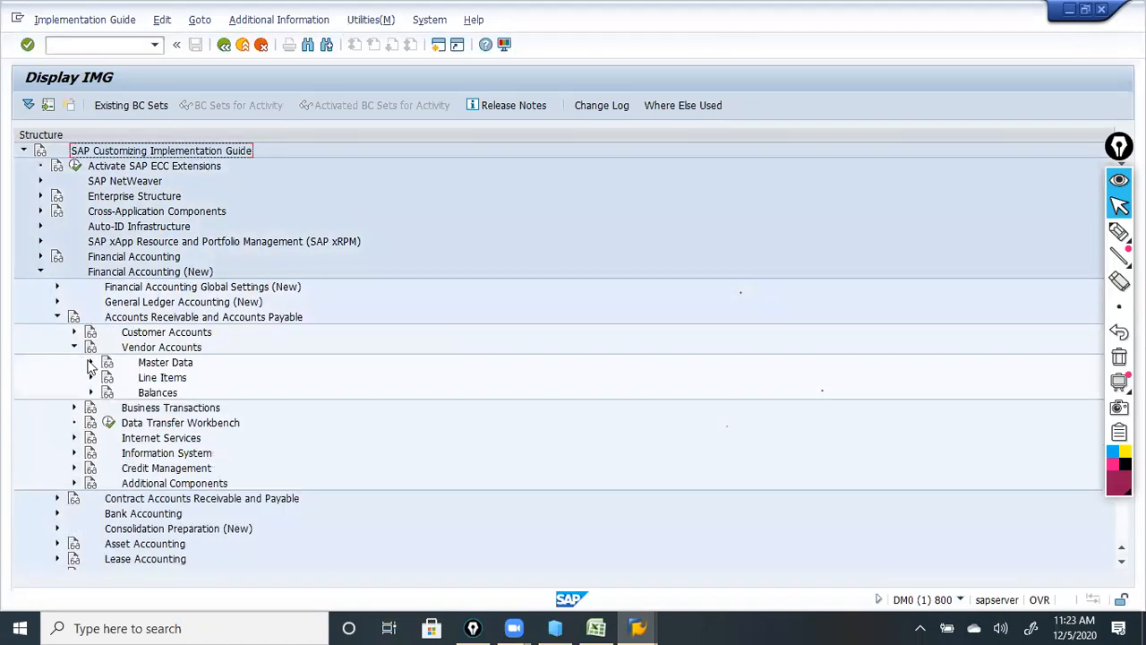
pyautogui.click(90, 362)
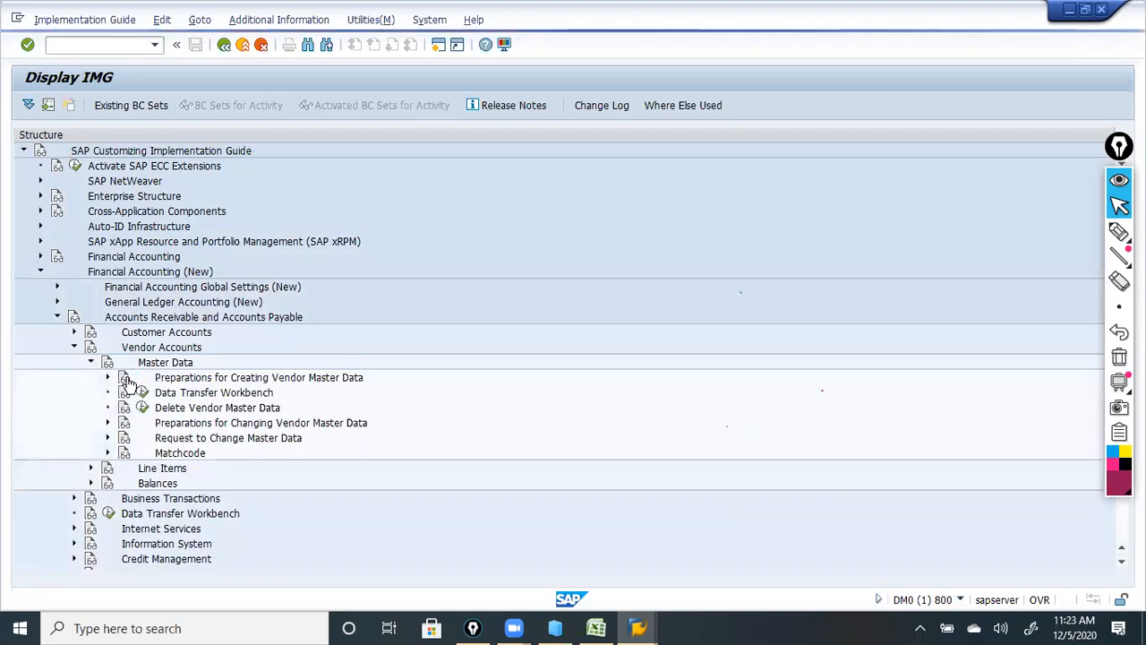
pyautogui.click(106, 378)
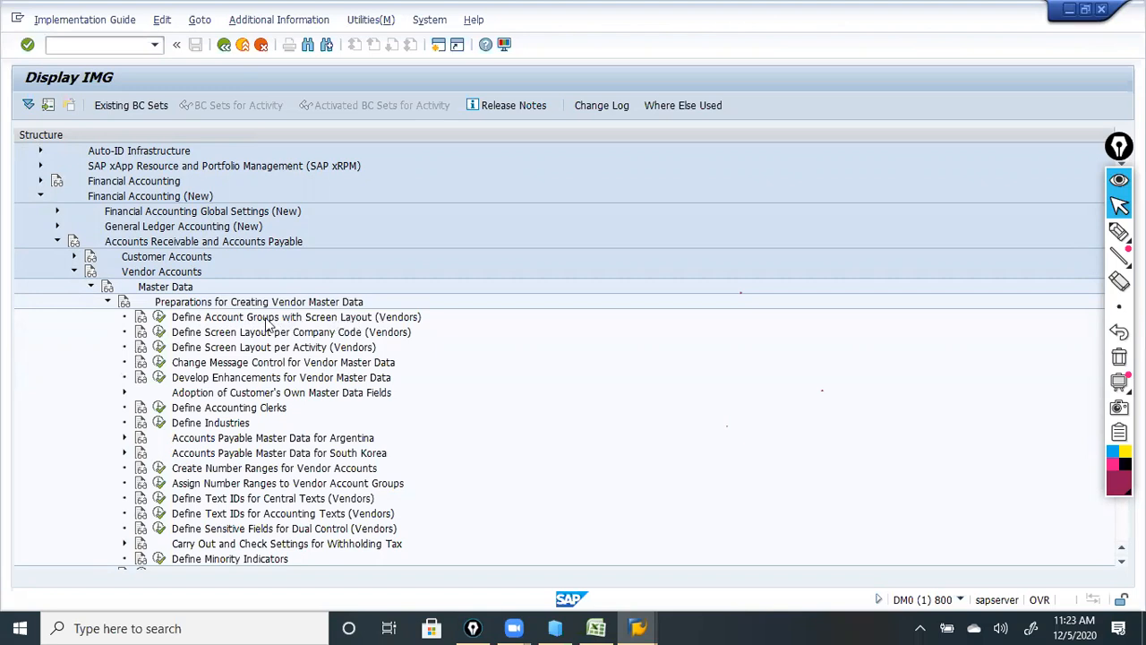
pyautogui.click(161, 317)
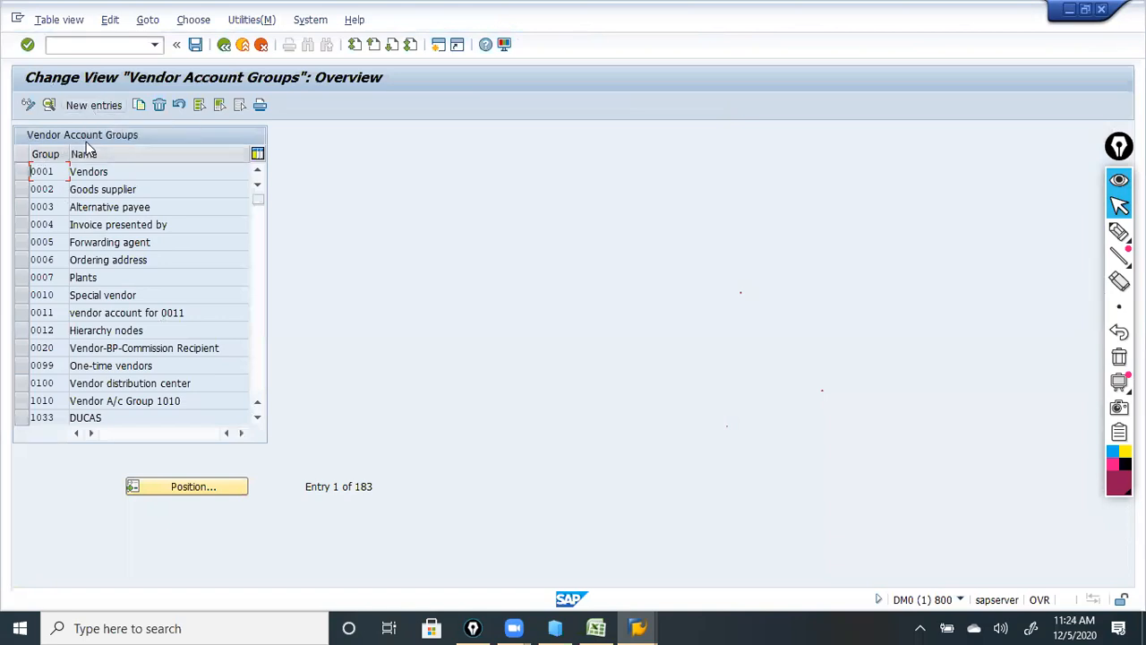
# Add new vendor account group 1123 with the name 'local domestic vndr lk01'.
pyautogui.click(91, 105)
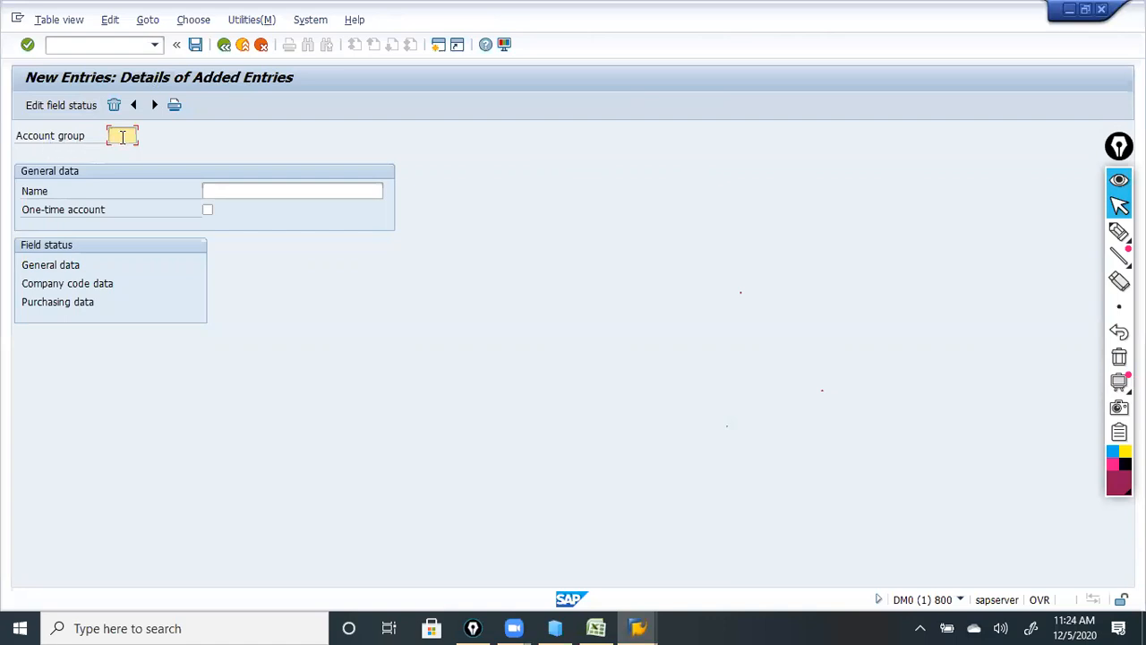
pyautogui.write('1c0')
pyautogui.press('BackSpace')
pyautogui.press('BackSpace')
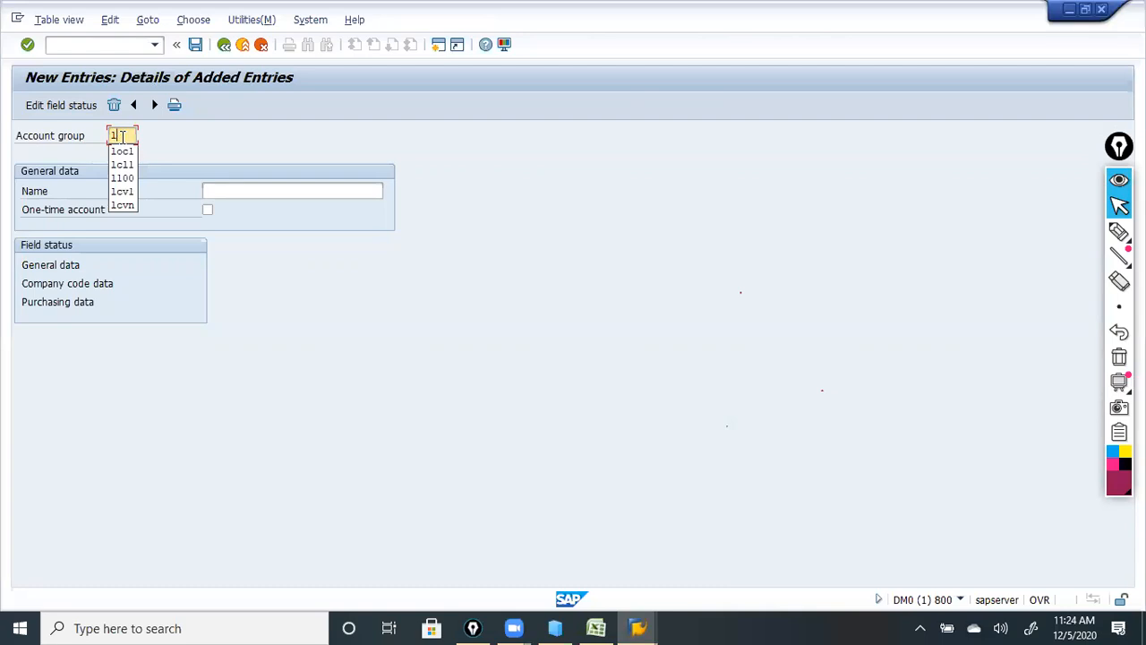
pyautogui.write('123')
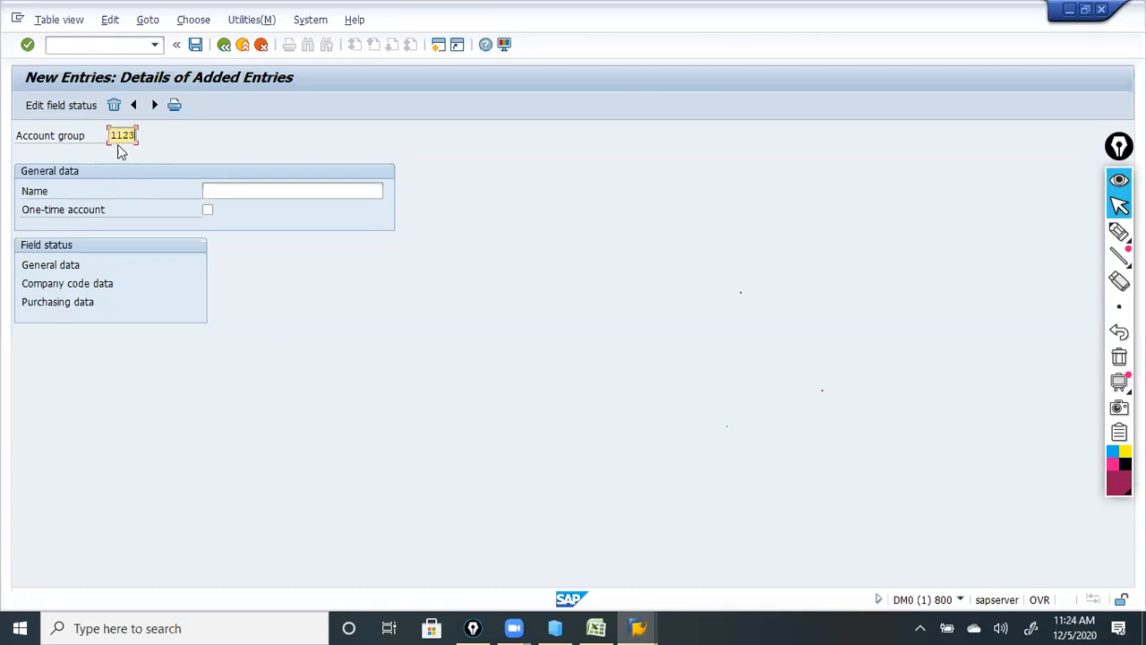
pyautogui.click(240, 190)
pyautogui.write('local')
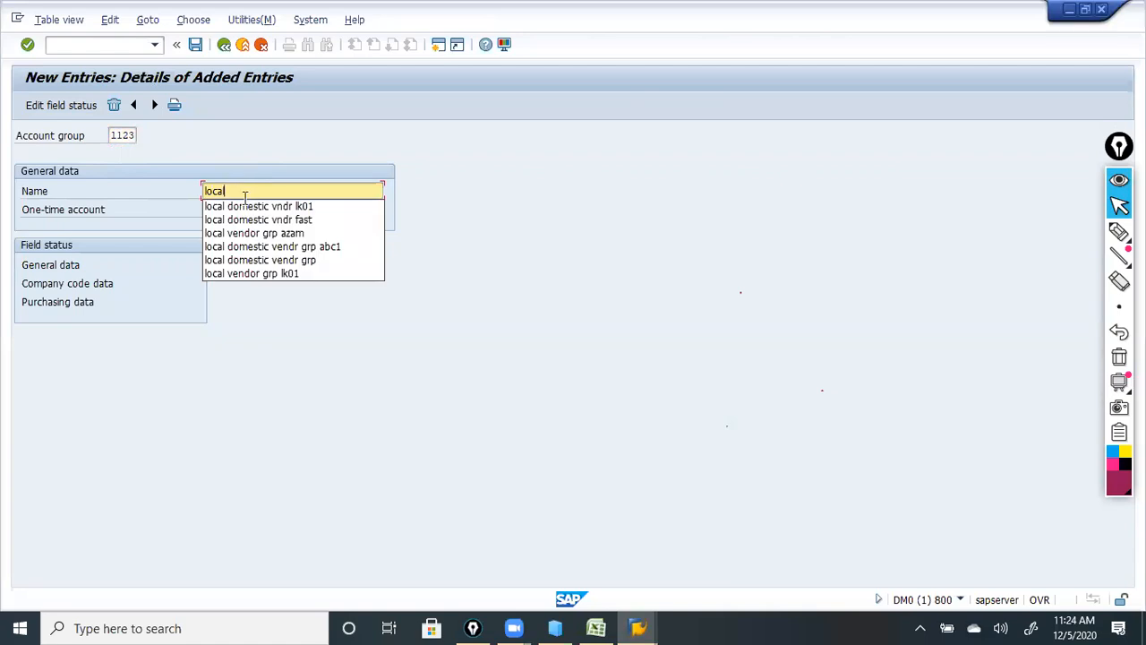
pyautogui.click(257, 207)
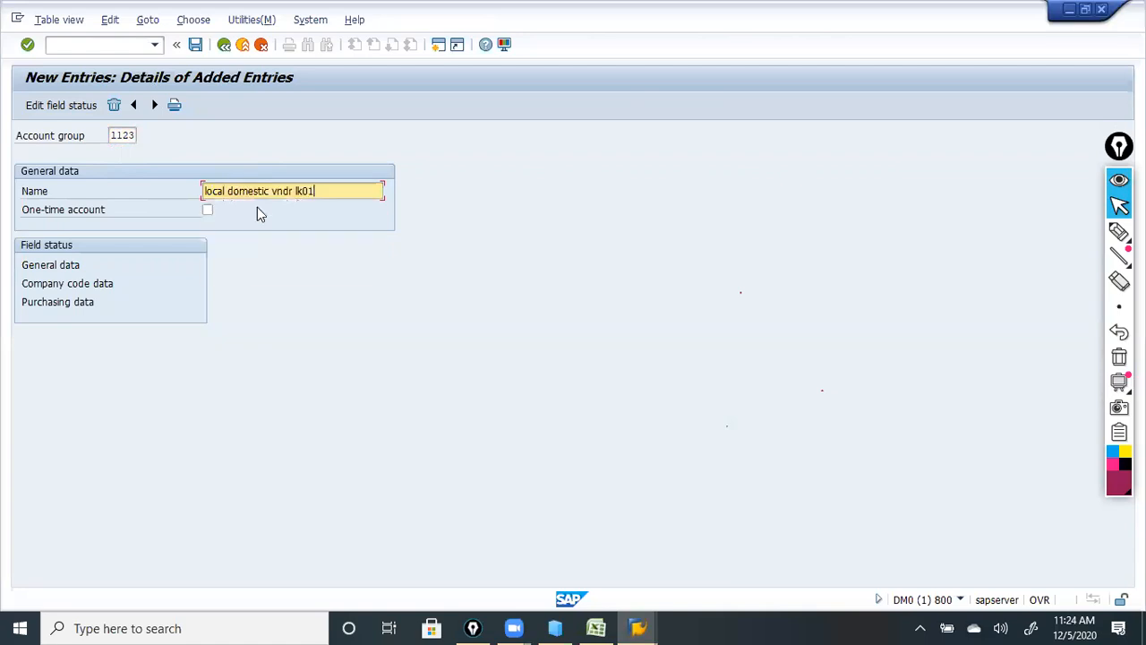
pyautogui.press('BackSpace')
pyautogui.press('BackSpace')
pyautogui.press('BackSpace')
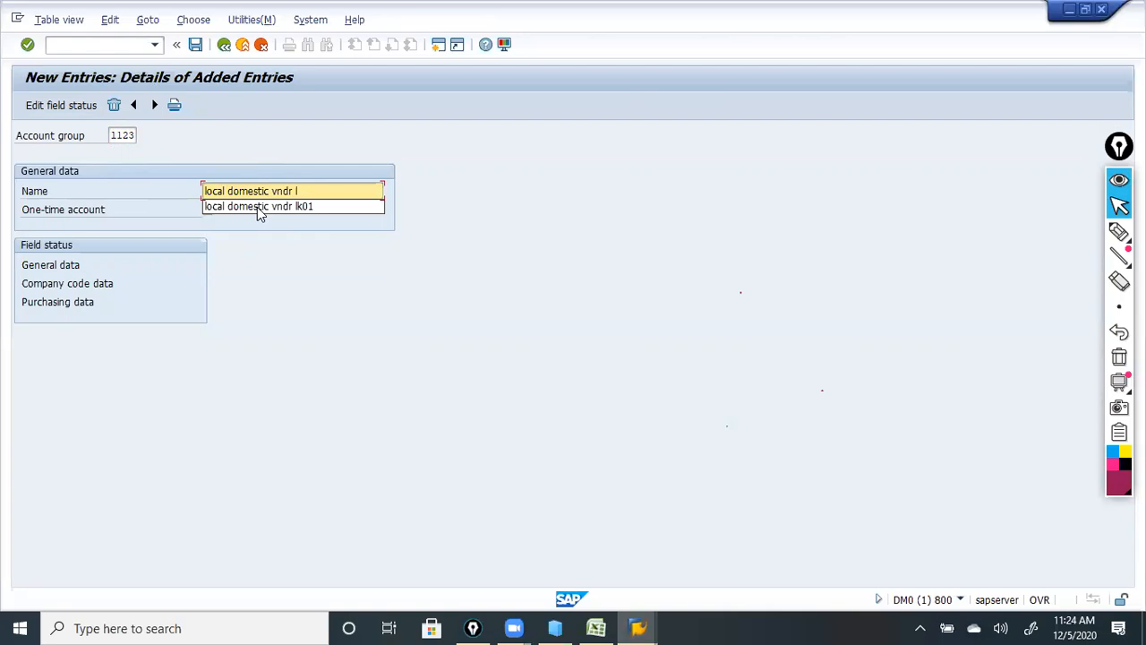
pyautogui.write('k01')
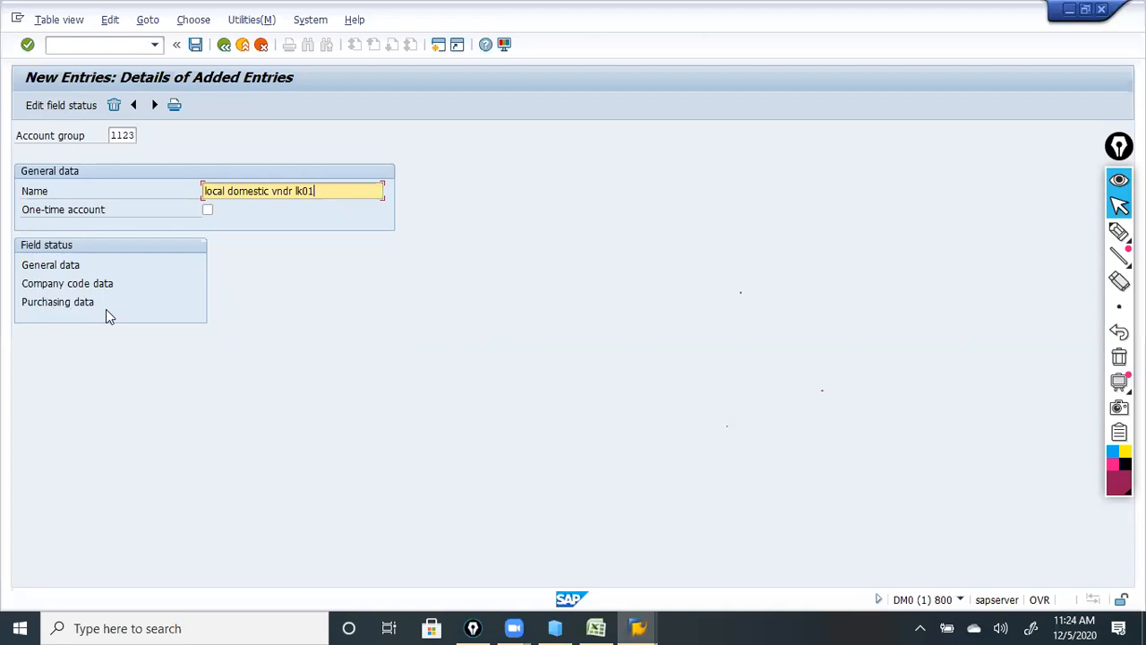
pyautogui.click(1120, 232)
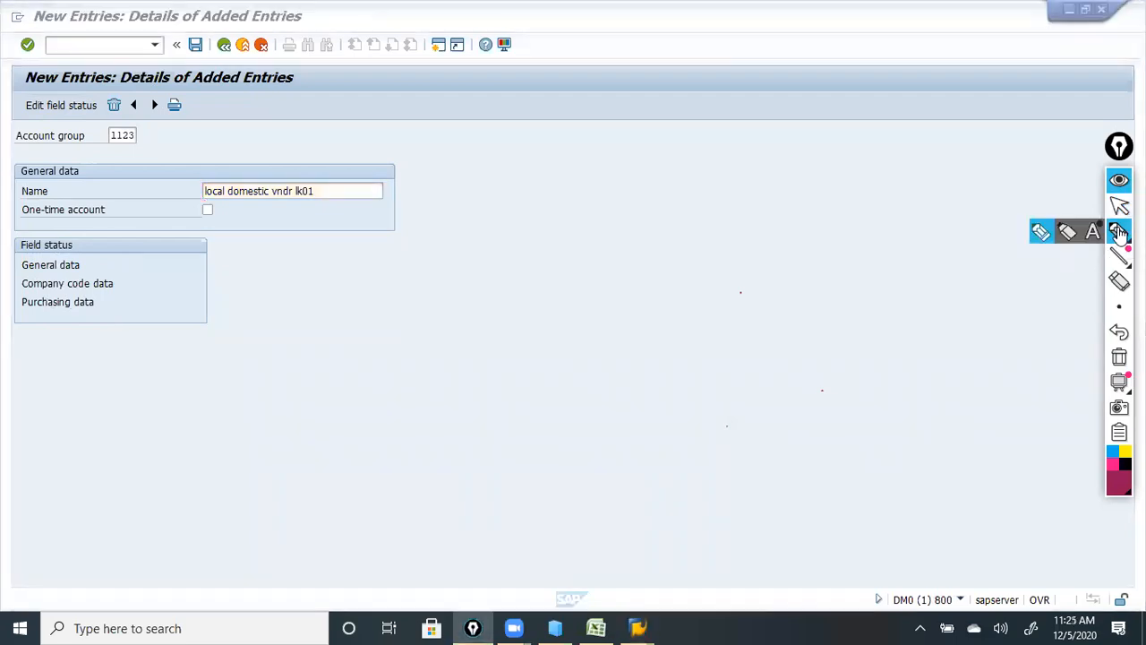
pyautogui.moveTo(86, 267)
pyautogui.mouseDown()
pyautogui.moveTo(258, 257)
pyautogui.moveTo(320, 238)
pyautogui.moveTo(345, 259)
pyautogui.moveTo(399, 236)
pyautogui.moveTo(461, 247)
pyautogui.mouseUp()
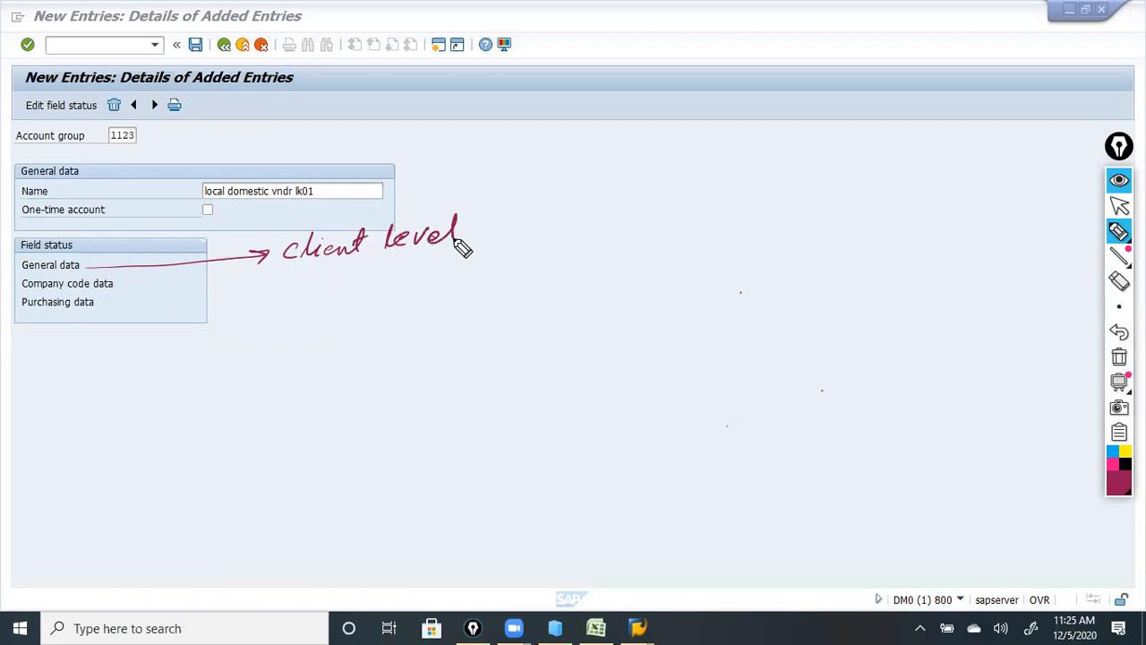
pyautogui.moveTo(125, 285); pyautogui.dragTo(289, 285)
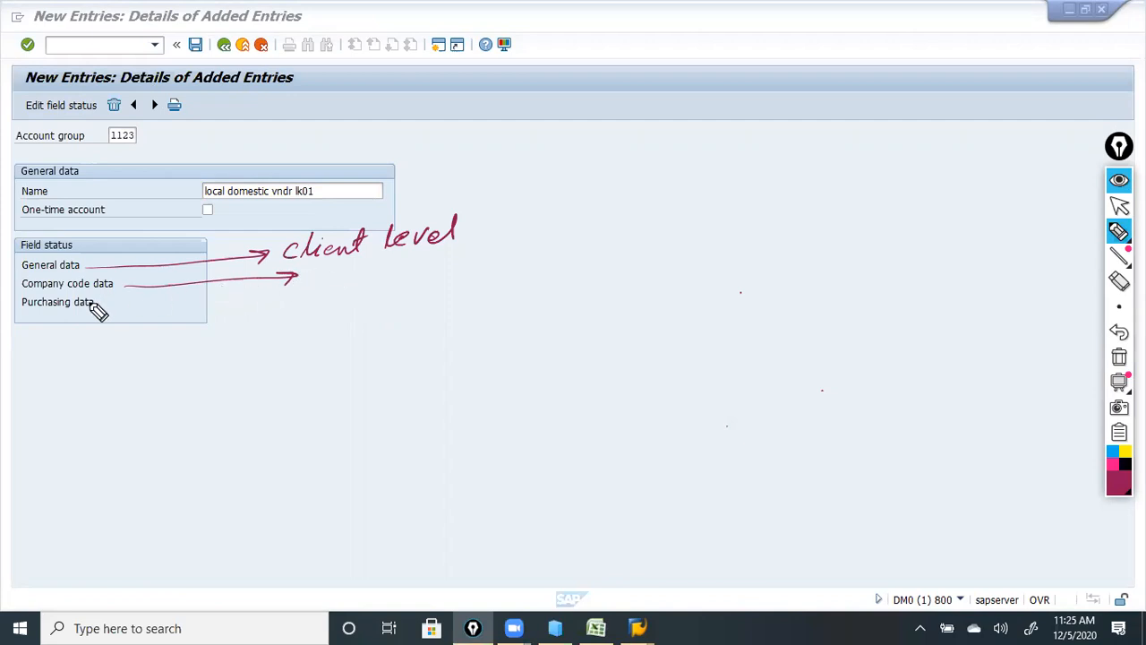
pyautogui.moveTo(327, 273)
pyautogui.mouseDown()
pyautogui.moveTo(445, 283)
pyautogui.moveTo(529, 274)
pyautogui.moveTo(520, 263)
pyautogui.moveTo(641, 260)
pyautogui.mouseUp()
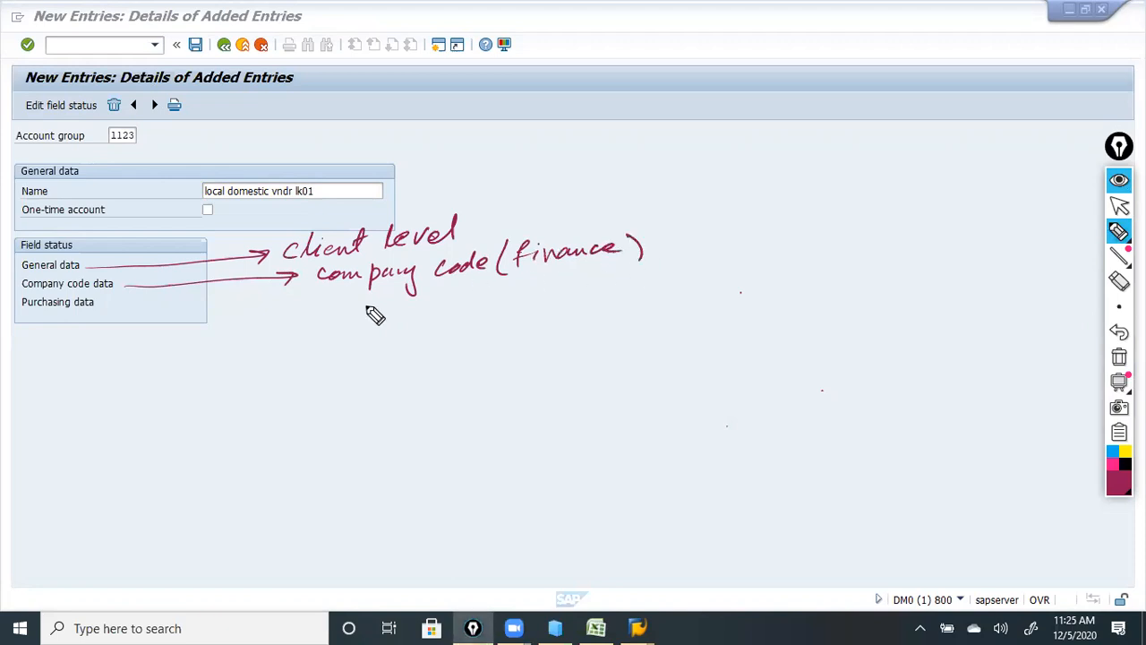
pyautogui.moveTo(104, 310)
pyautogui.mouseDown()
pyautogui.moveTo(259, 307)
pyautogui.moveTo(272, 319)
pyautogui.mouseUp()
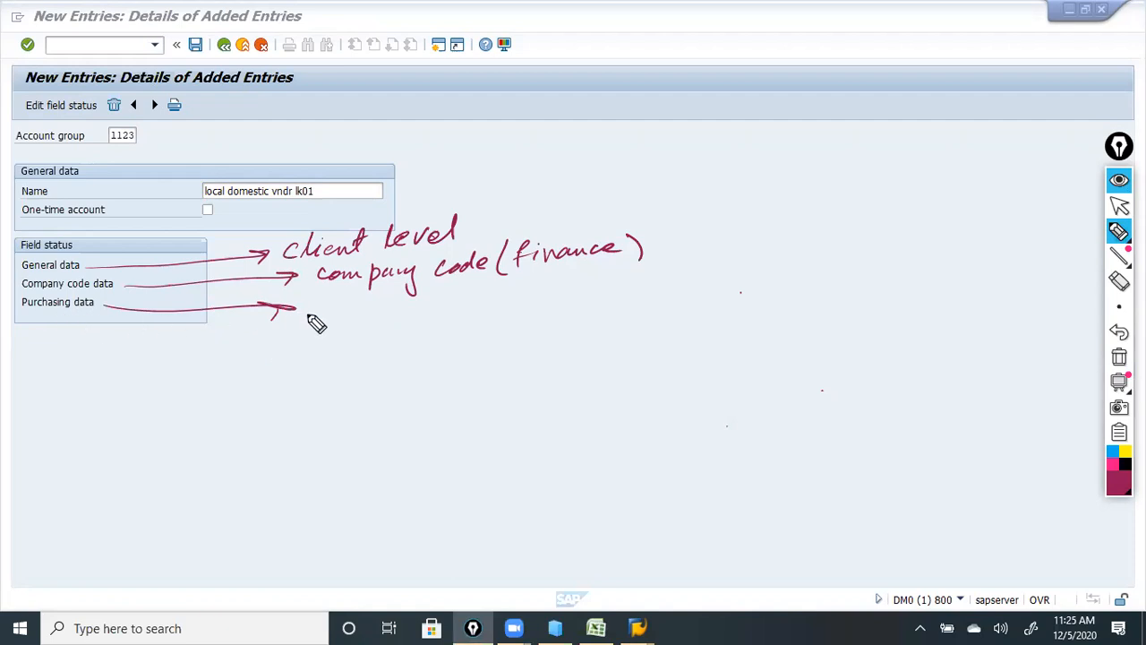
pyautogui.moveTo(317, 298)
pyautogui.mouseDown()
pyautogui.moveTo(320, 317)
pyautogui.moveTo(362, 321)
pyautogui.moveTo(543, 295)
pyautogui.moveTo(657, 304)
pyautogui.moveTo(696, 289)
pyautogui.moveTo(686, 284)
pyautogui.mouseUp()
pyautogui.click(720, 285)
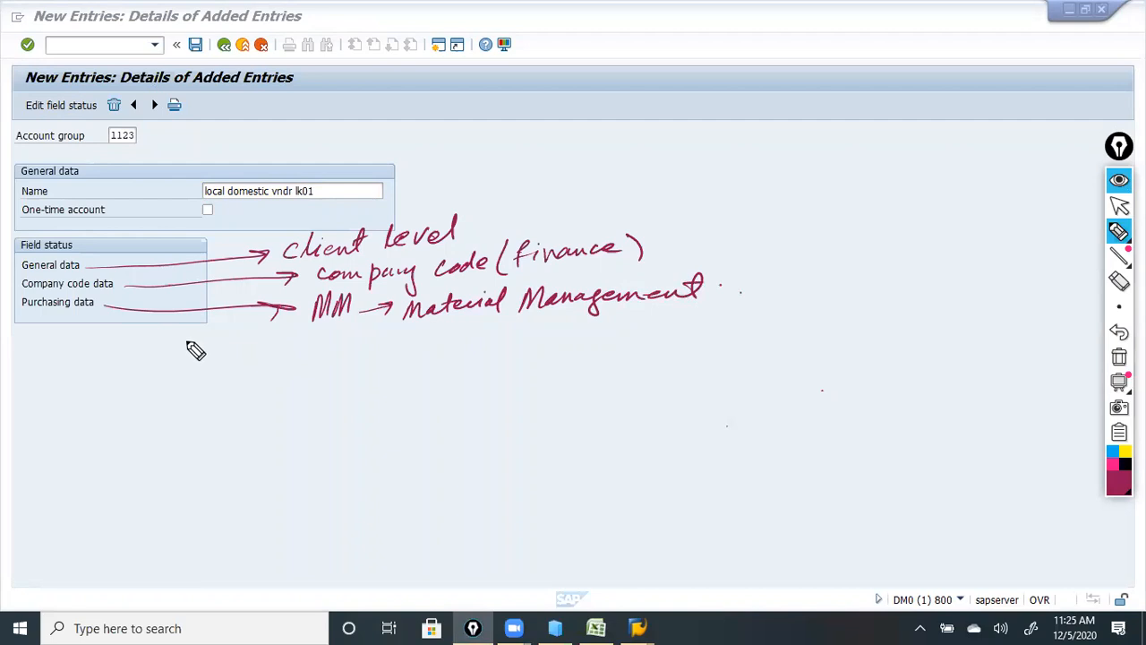
pyautogui.moveTo(311, 221)
pyautogui.mouseDown()
pyautogui.moveTo(278, 246)
pyautogui.moveTo(382, 211)
pyautogui.moveTo(482, 224)
pyautogui.moveTo(498, 213)
pyautogui.moveTo(734, 225)
pyautogui.moveTo(690, 235)
pyautogui.moveTo(709, 238)
pyautogui.mouseUp()
pyautogui.moveTo(481, 222)
pyautogui.mouseDown()
pyautogui.moveTo(634, 224)
pyautogui.moveTo(773, 274)
pyautogui.moveTo(726, 292)
pyautogui.mouseUp()
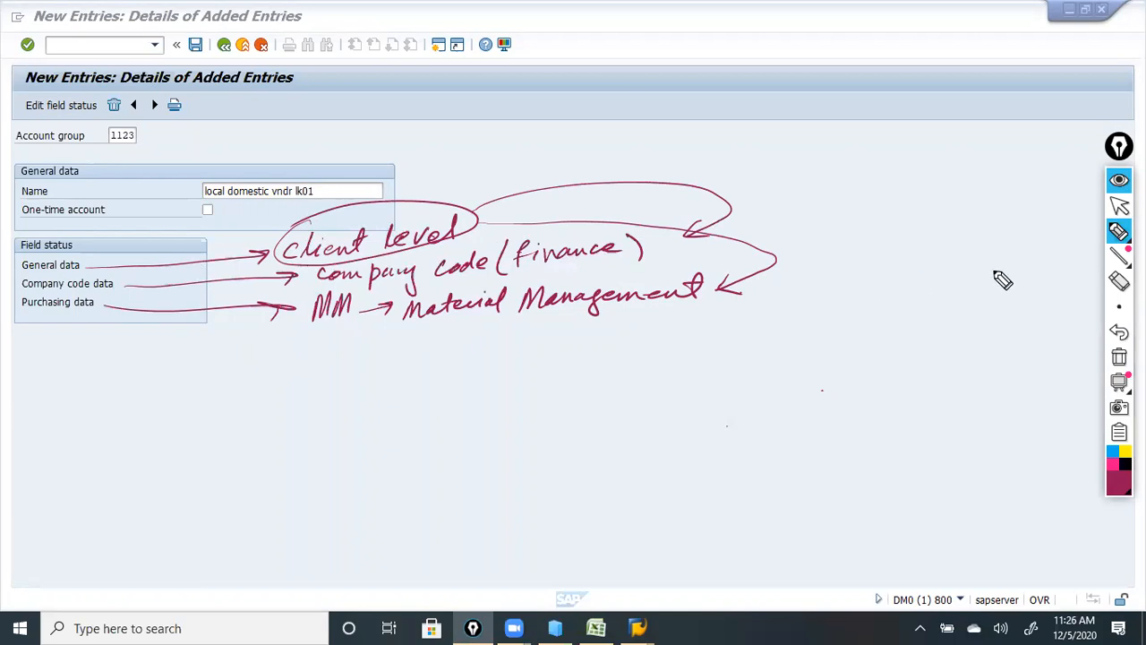
pyautogui.click(1119, 281)
pyautogui.moveTo(1074, 281)
pyautogui.mouseDown()
pyautogui.moveTo(645, 325)
pyautogui.moveTo(829, 263)
pyautogui.moveTo(659, 225)
pyautogui.moveTo(371, 325)
pyautogui.moveTo(264, 281)
pyautogui.moveTo(158, 269)
pyautogui.moveTo(622, 292)
pyautogui.mouseUp()
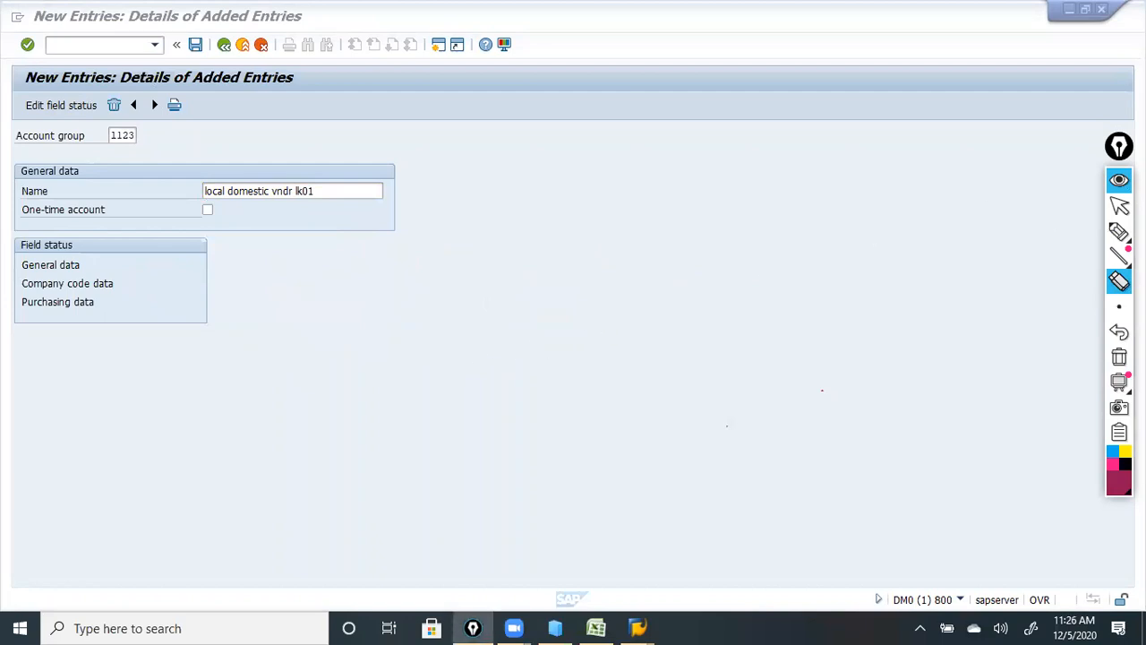
pyautogui.click(1120, 206)
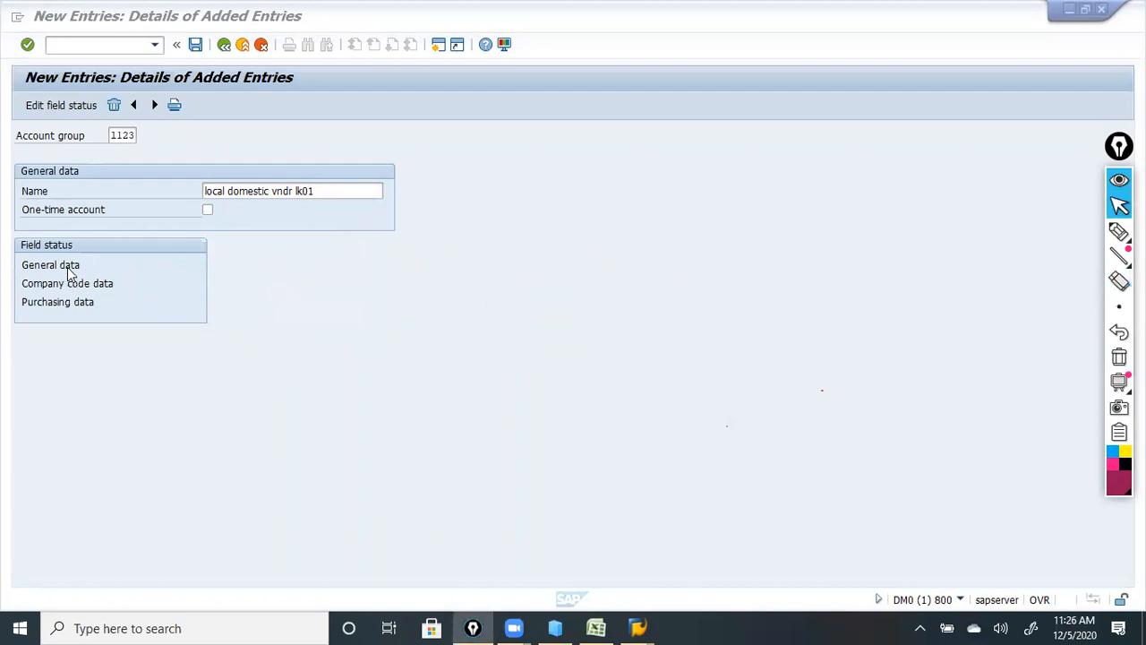
pyautogui.click(89, 309)
pyautogui.doubleClick(90, 308)
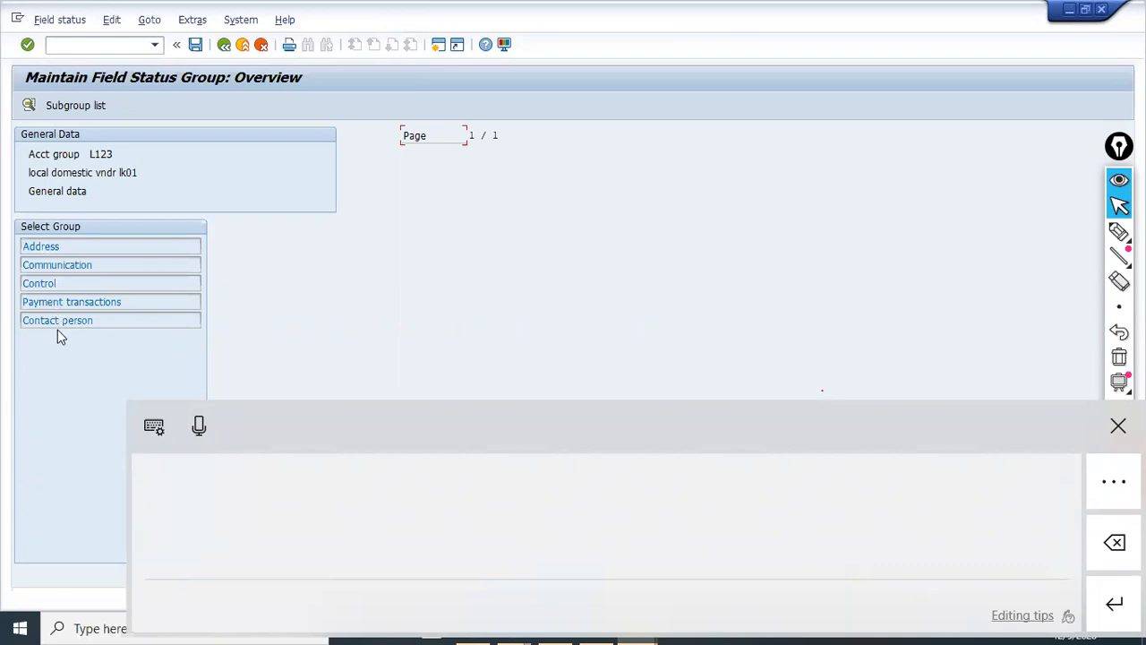
pyautogui.click(50, 249)
pyautogui.doubleClick(58, 245)
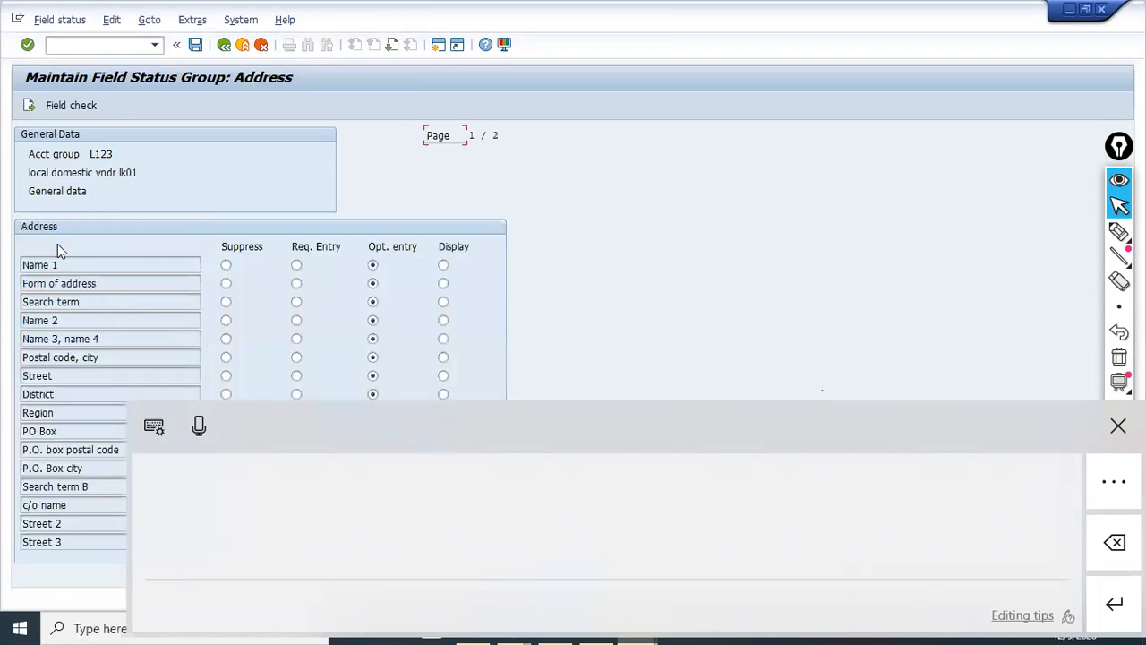
pyautogui.click(1096, 428)
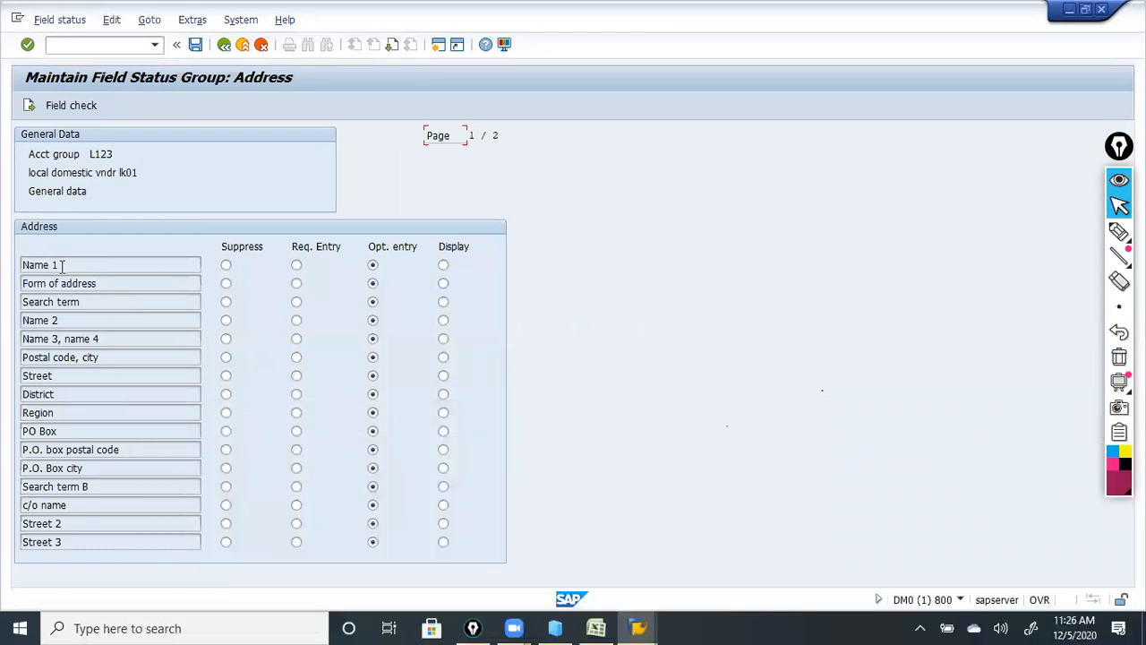
pyautogui.click(296, 264)
pyautogui.click(374, 266)
pyautogui.click(225, 45)
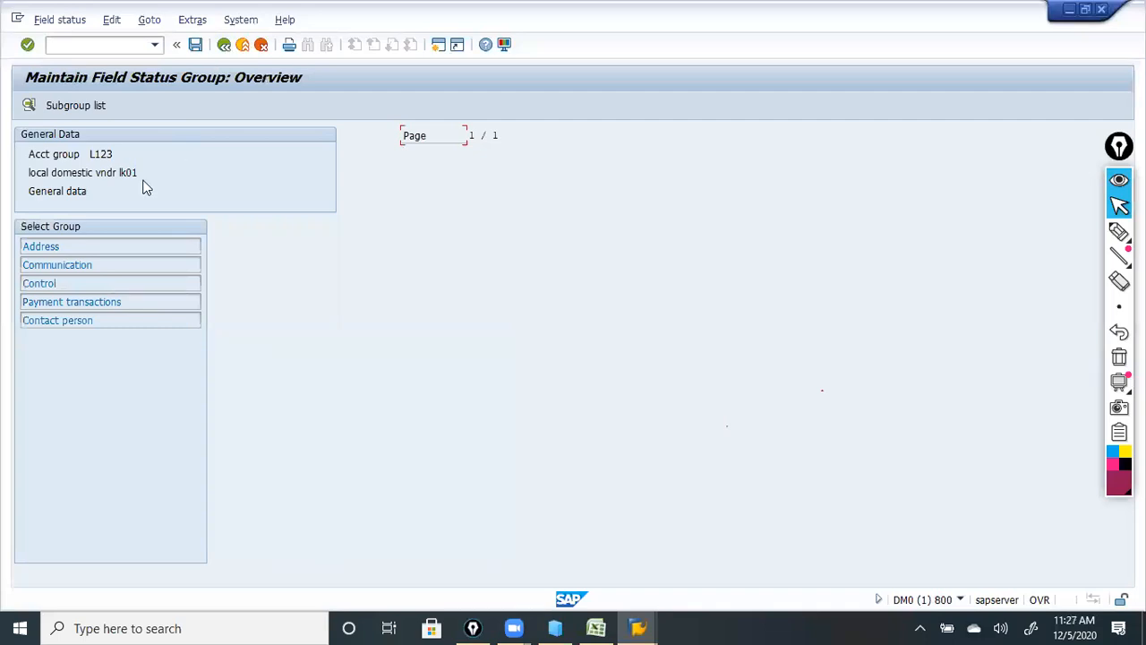
pyautogui.click(224, 47)
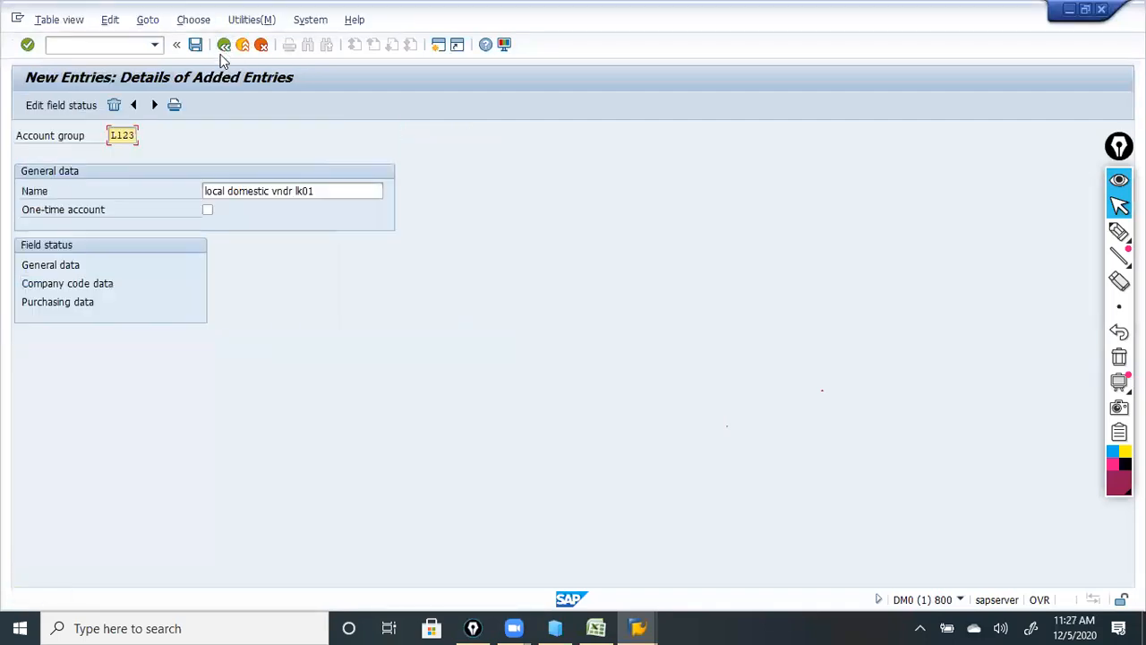
pyautogui.doubleClick(72, 286)
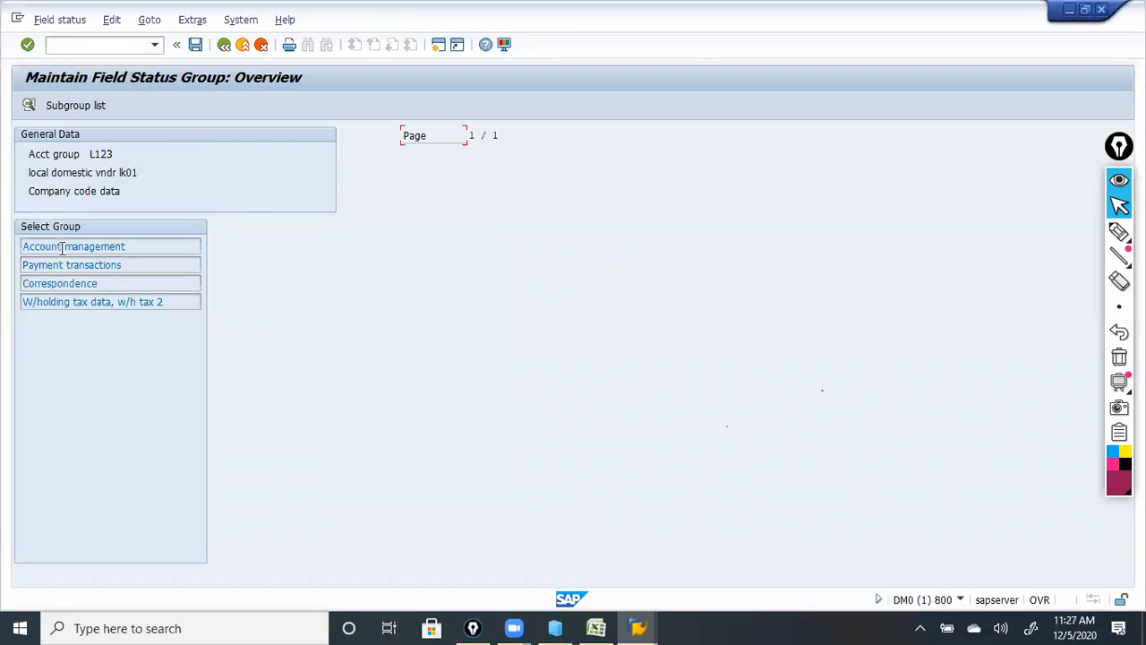
pyautogui.doubleClick(62, 249)
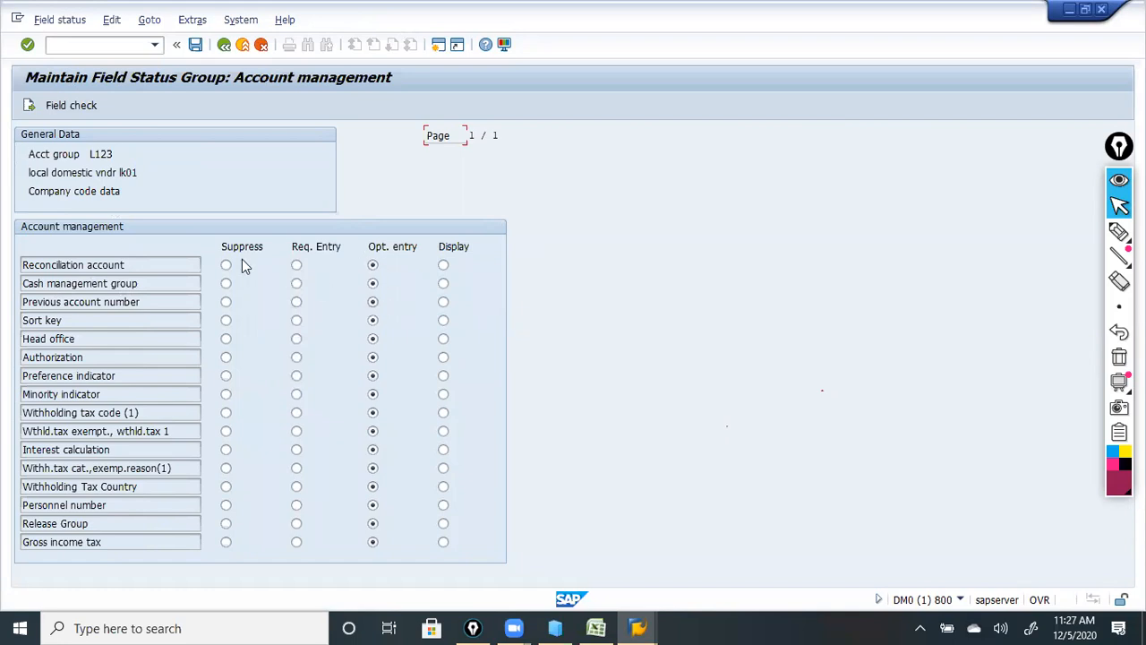
pyautogui.click(224, 44)
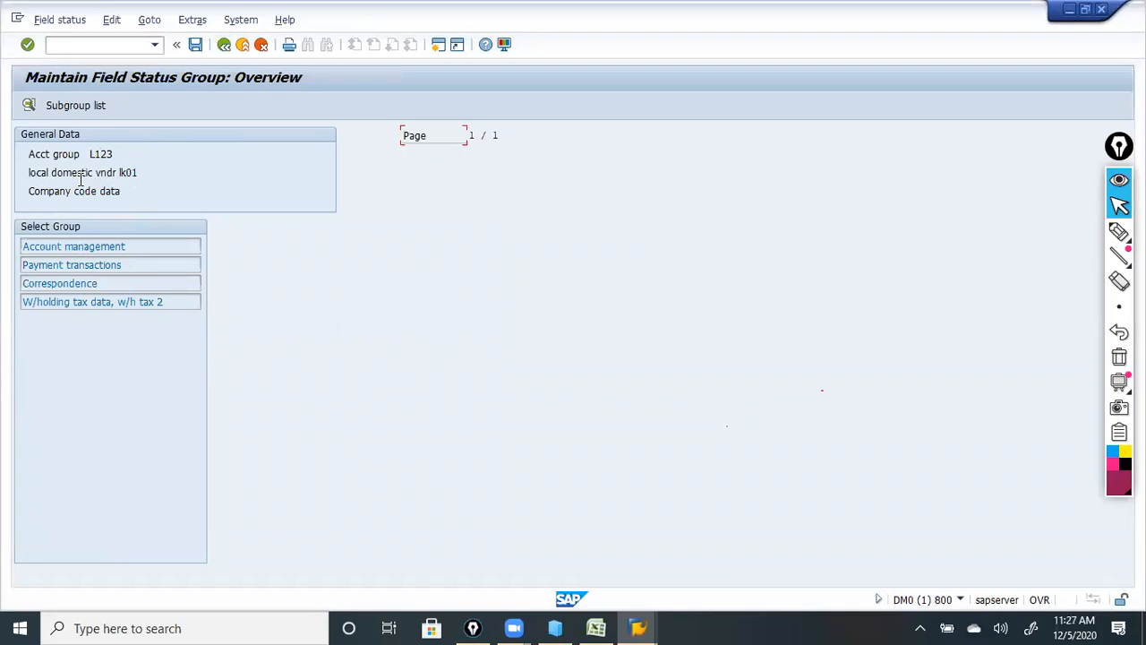
pyautogui.doubleClick(69, 265)
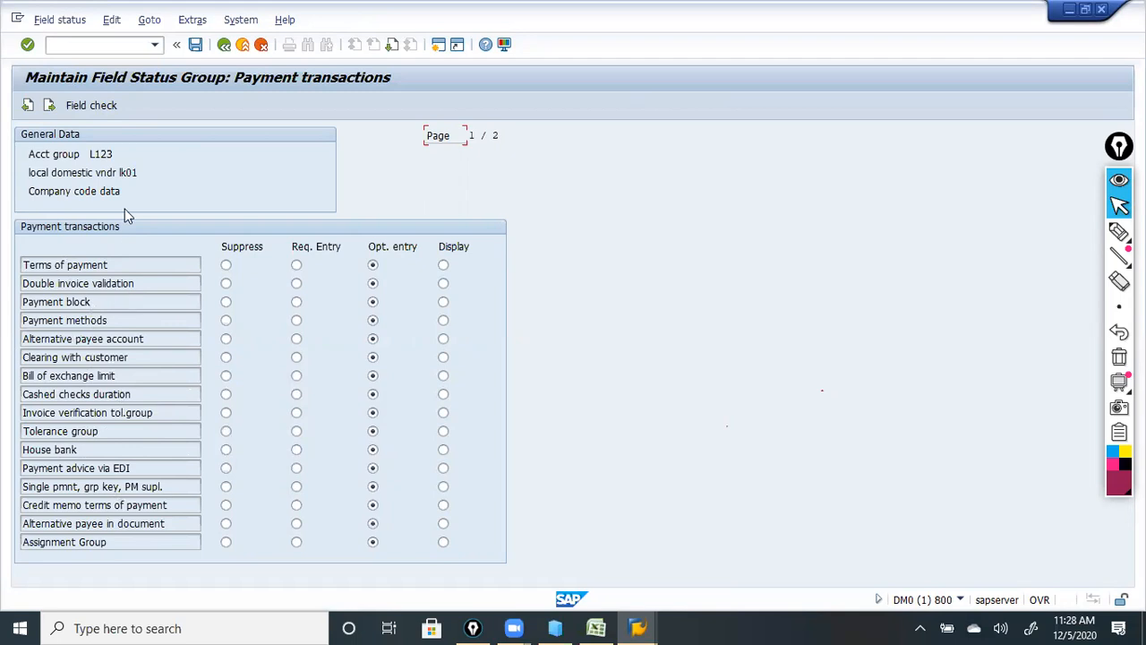
pyautogui.click(223, 51)
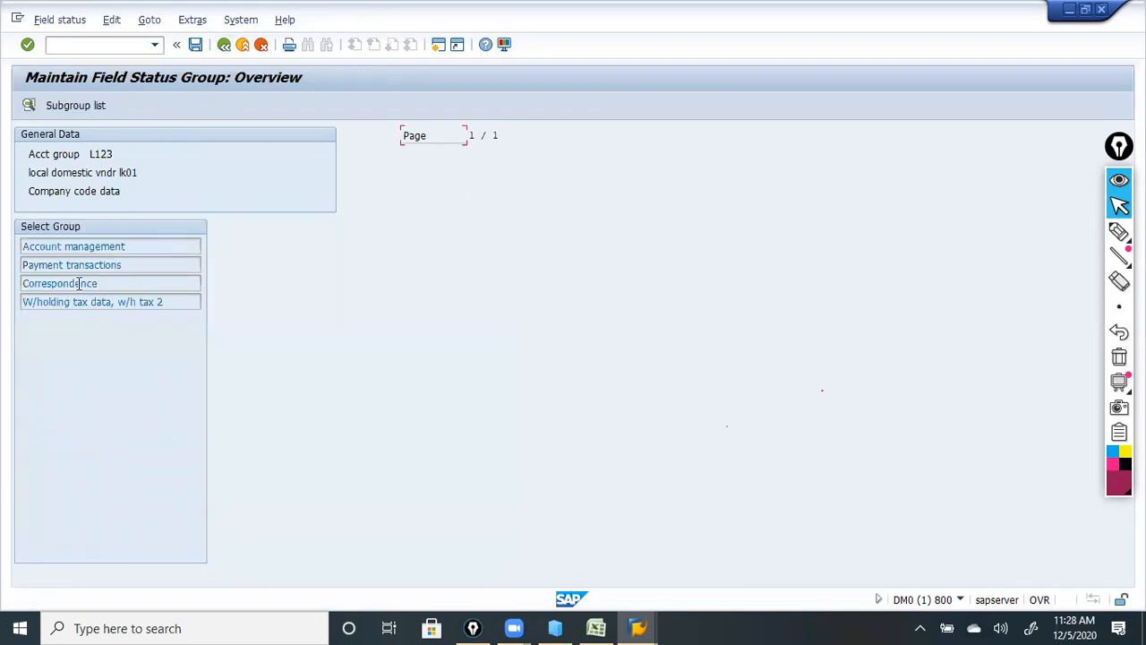
pyautogui.click(224, 49)
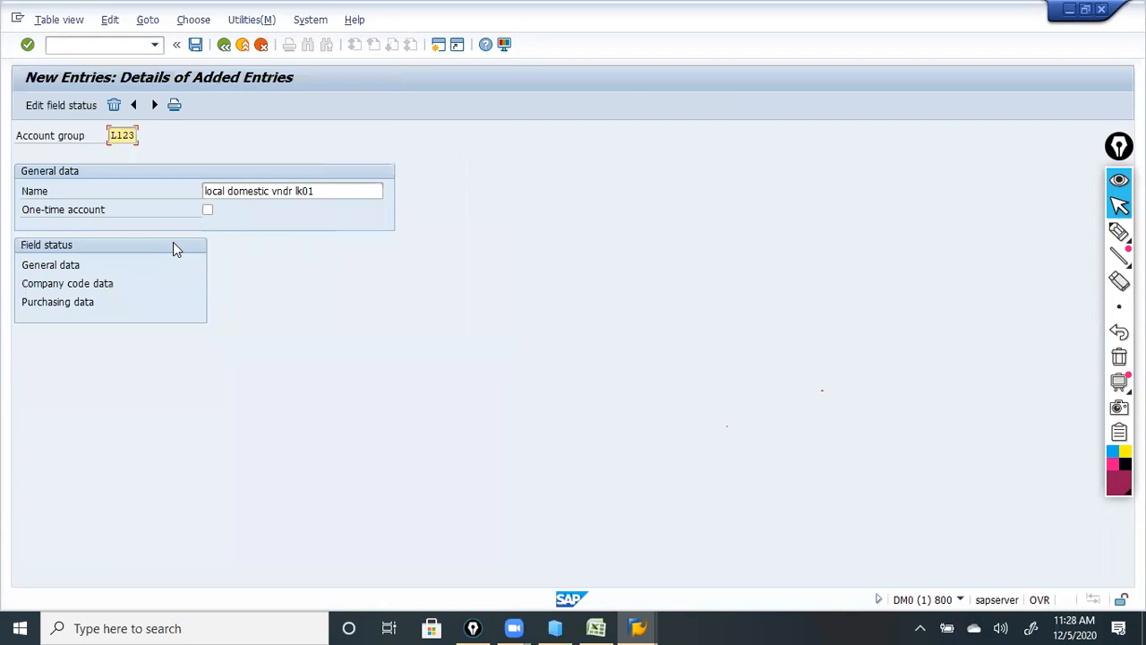
# Keep Purchase order currency as an optional entry in L123's Purchasing data fields, then return to the account group list.
pyautogui.doubleClick(69, 302)
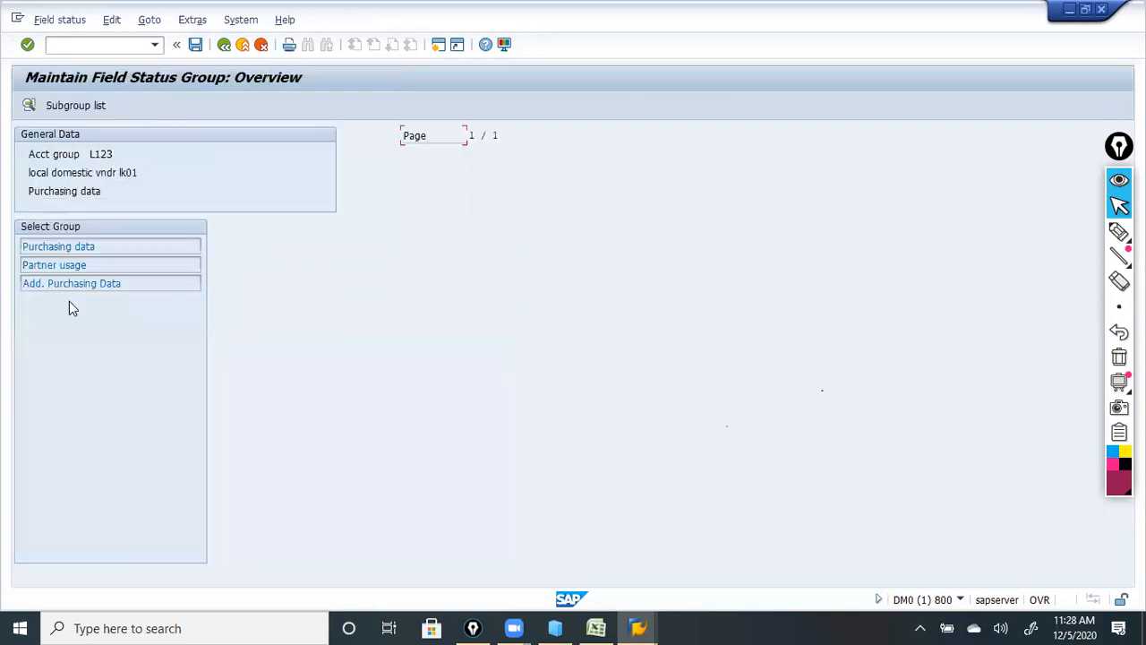
pyautogui.doubleClick(76, 246)
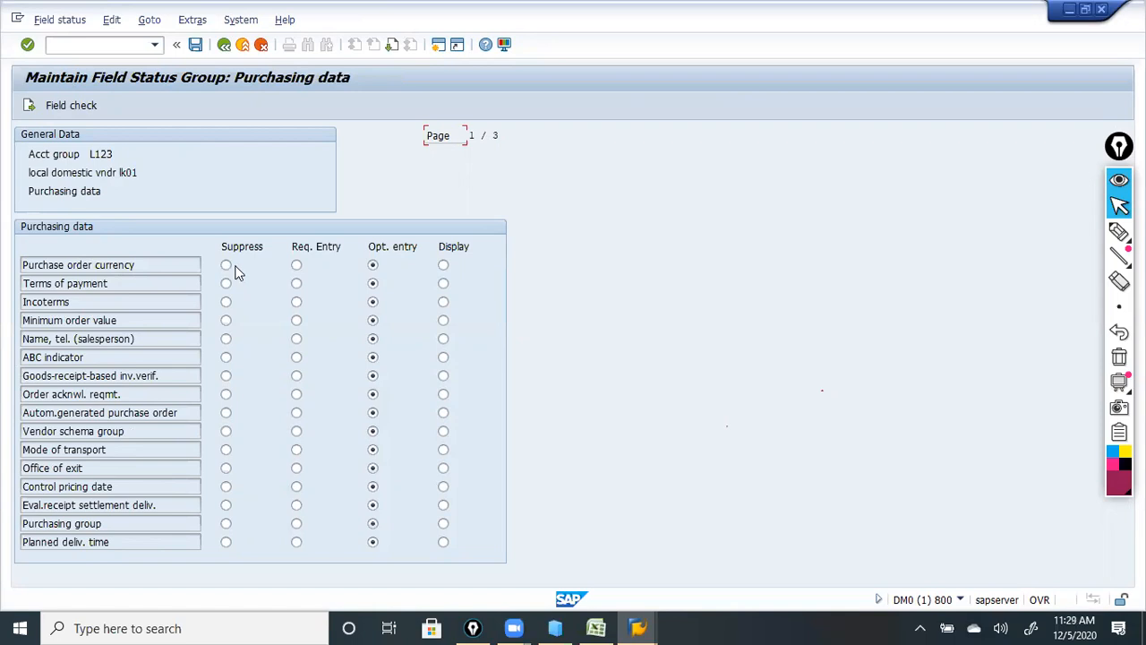
pyautogui.click(372, 266)
pyautogui.click(224, 44)
pyautogui.click(224, 45)
pyautogui.click(224, 45)
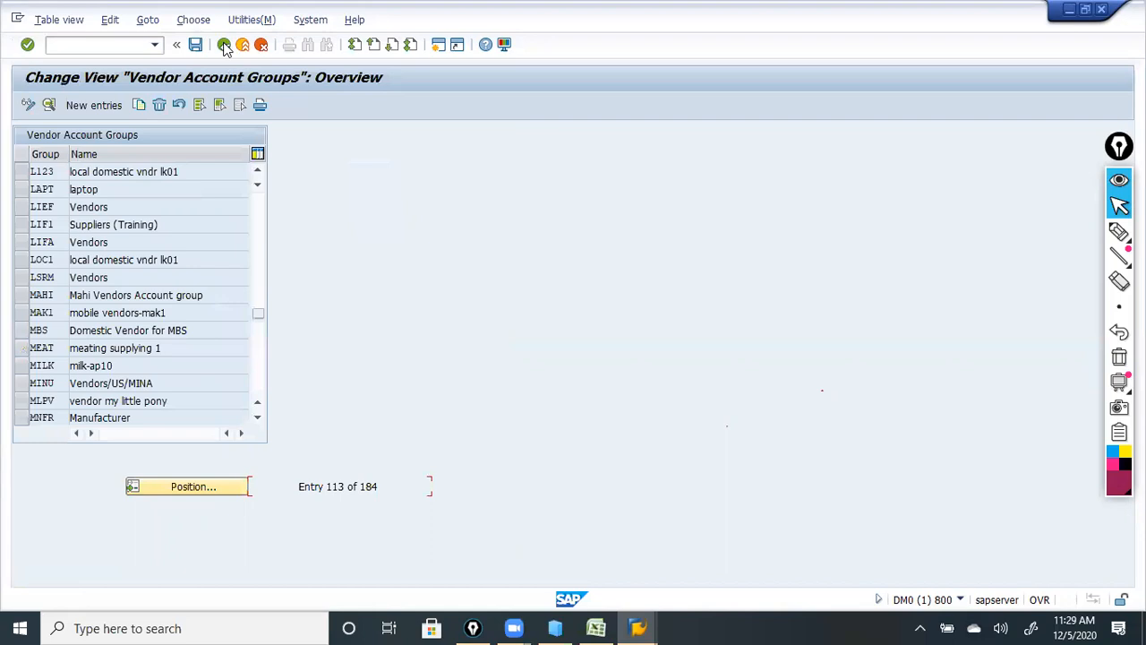
# Save the L123 changes to a customizing request and reopen the vendor account groups definition.
pyautogui.click(224, 45)
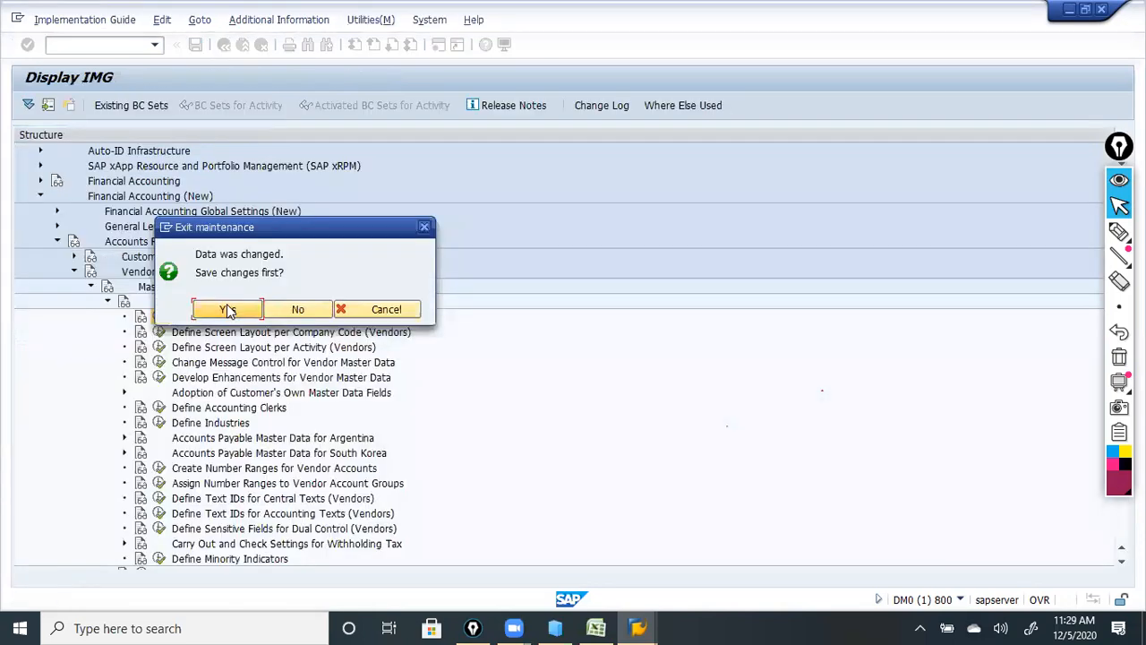
pyautogui.click(220, 310)
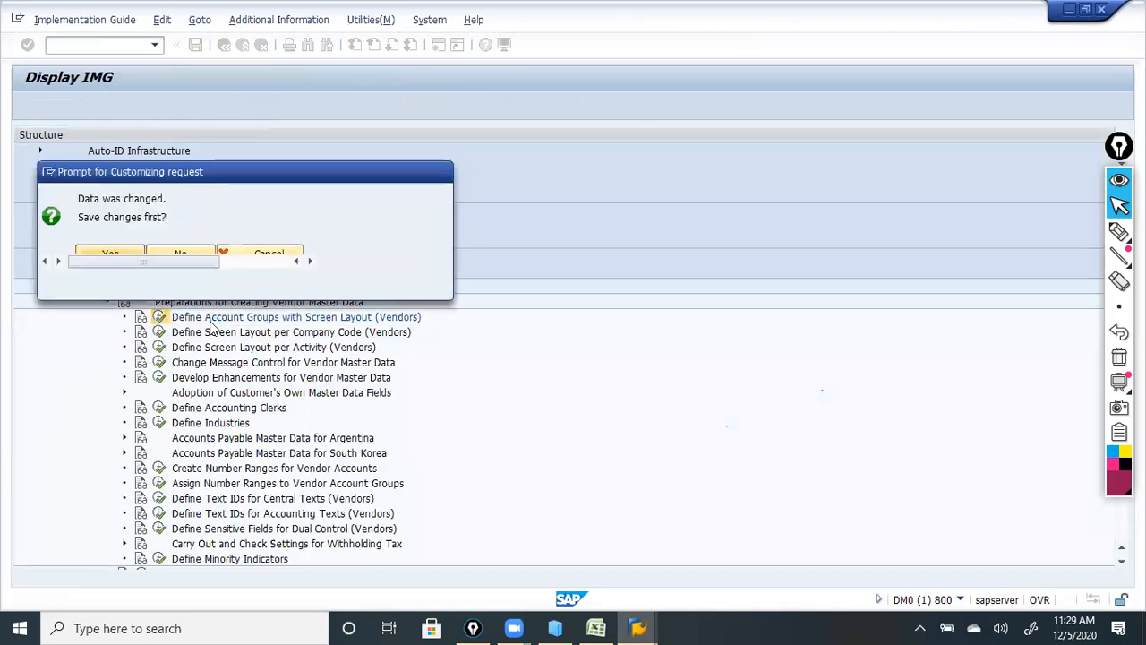
pyautogui.click(248, 285)
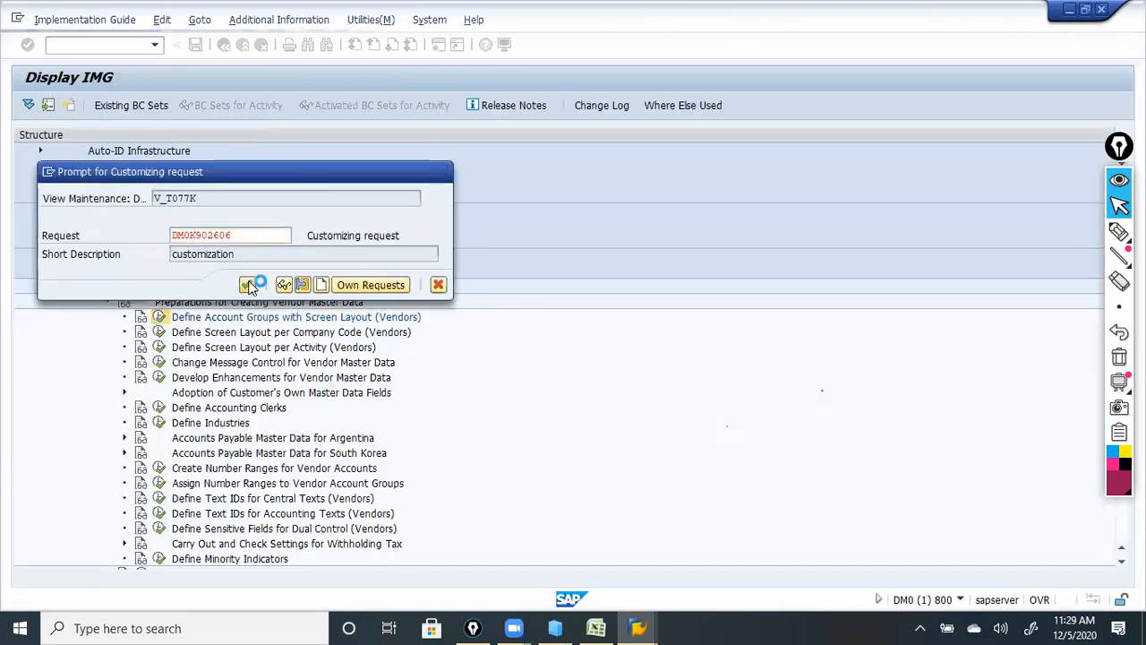
pyautogui.click(162, 319)
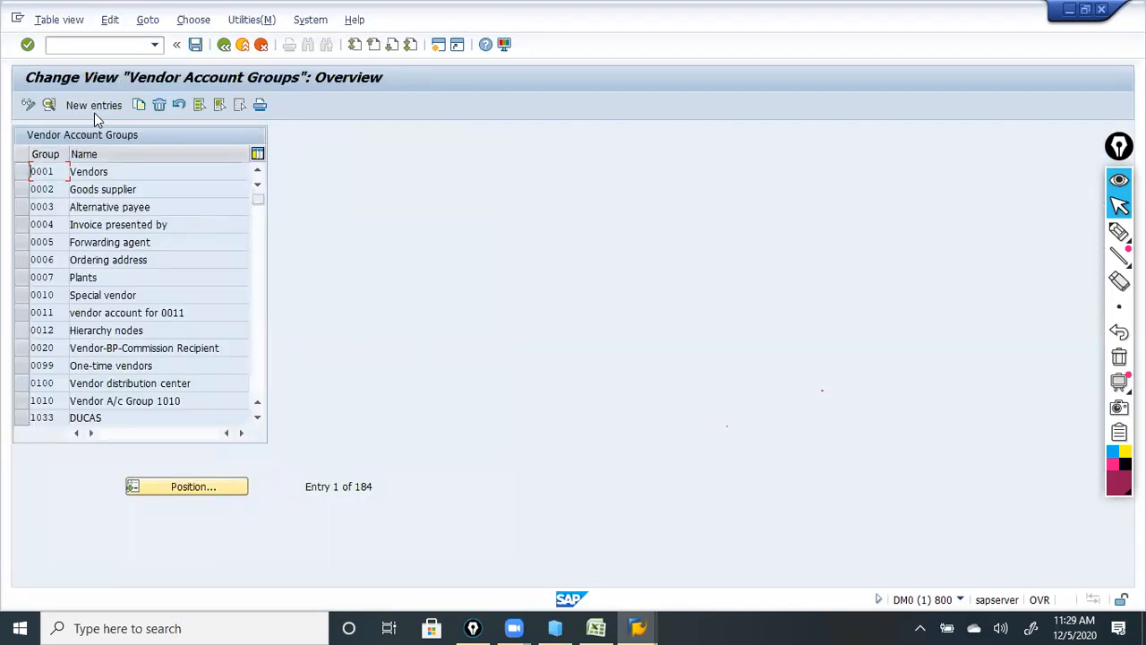
# Add account group F123 named 'foreign vendor grp lk01', save it and go back.
pyautogui.click(94, 104)
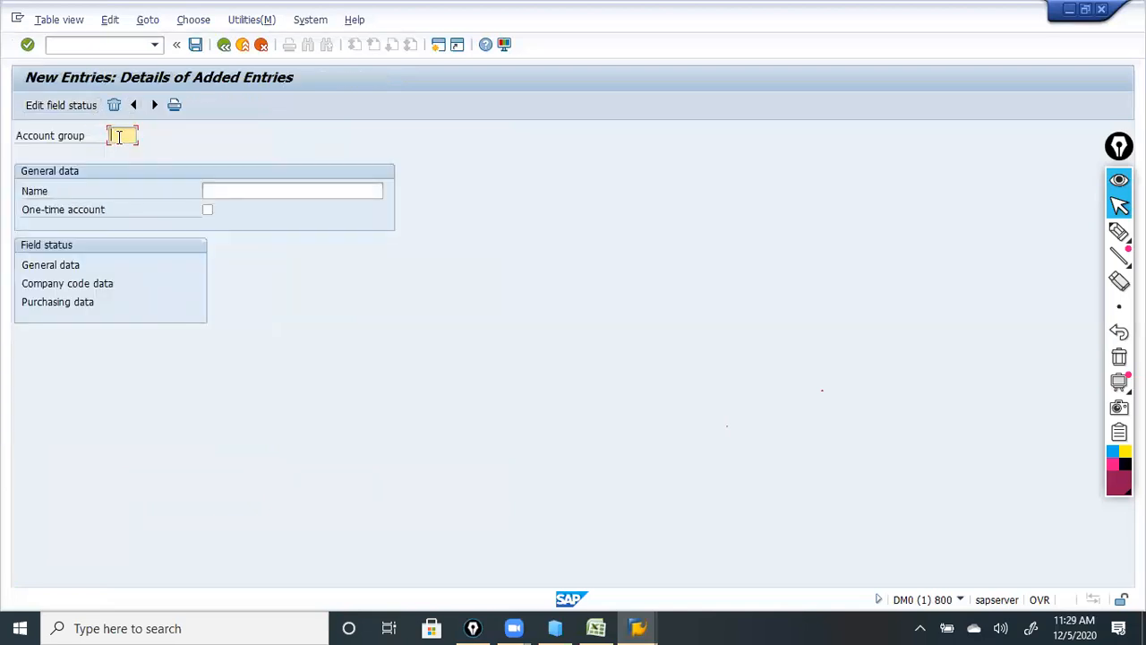
pyautogui.write('Z123')
pyautogui.click(206, 189)
pyautogui.write('fore')
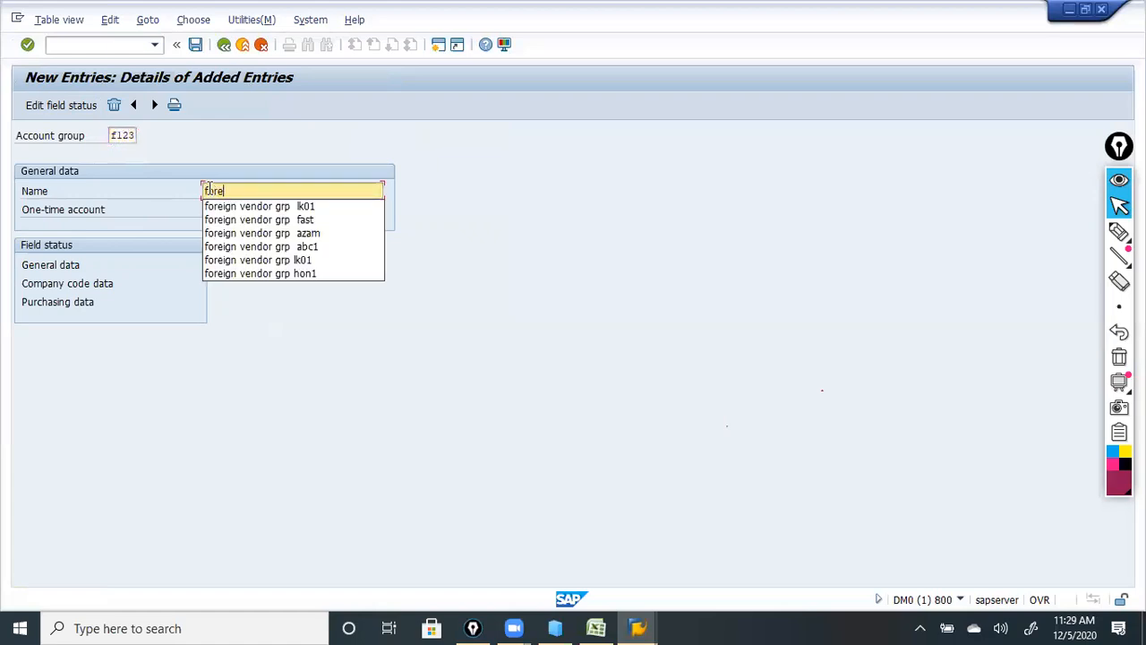
pyautogui.click(252, 206)
pyautogui.press('BackSpace')
pyautogui.press('BackSpace')
pyautogui.press('BackSpace')
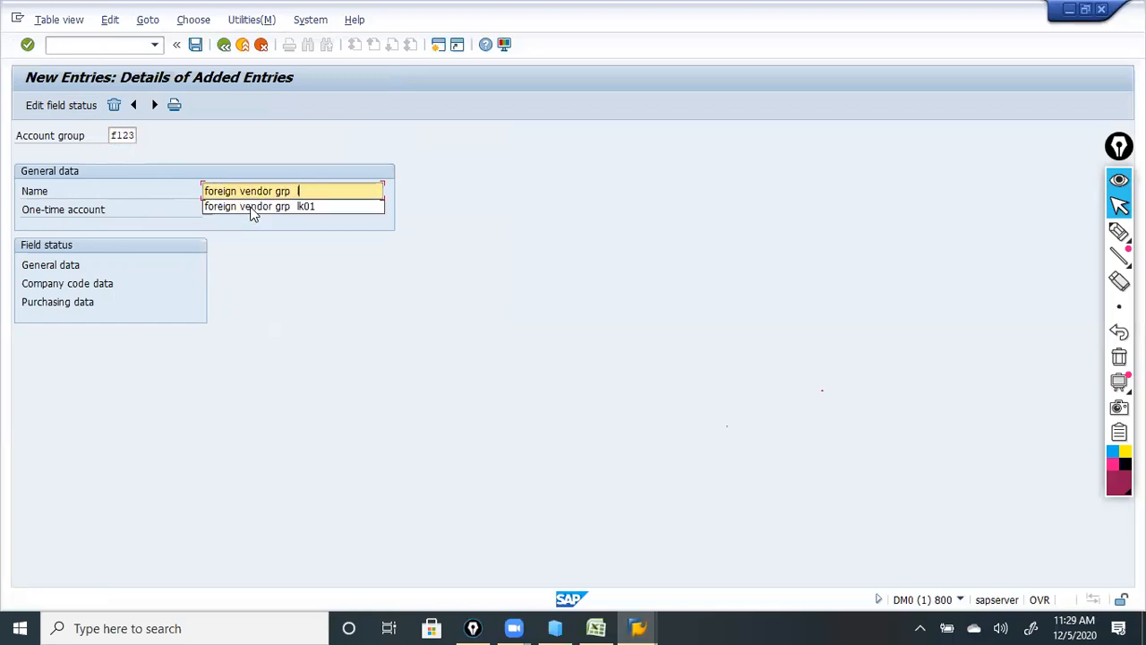
pyautogui.click(252, 207)
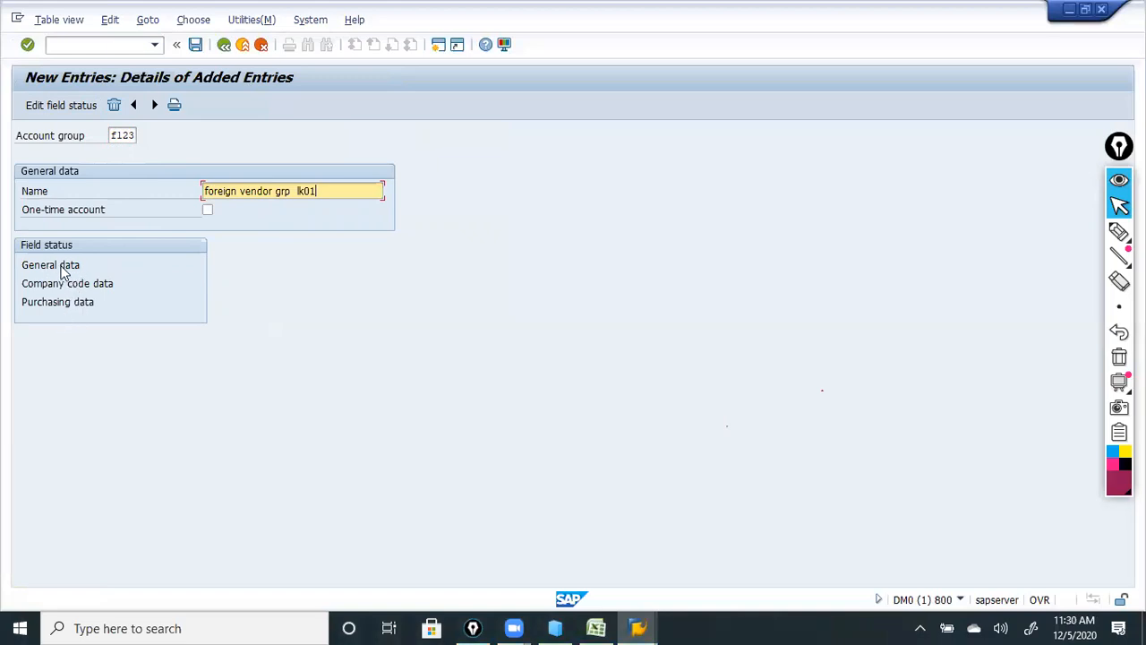
pyautogui.click(27, 44)
pyautogui.click(194, 46)
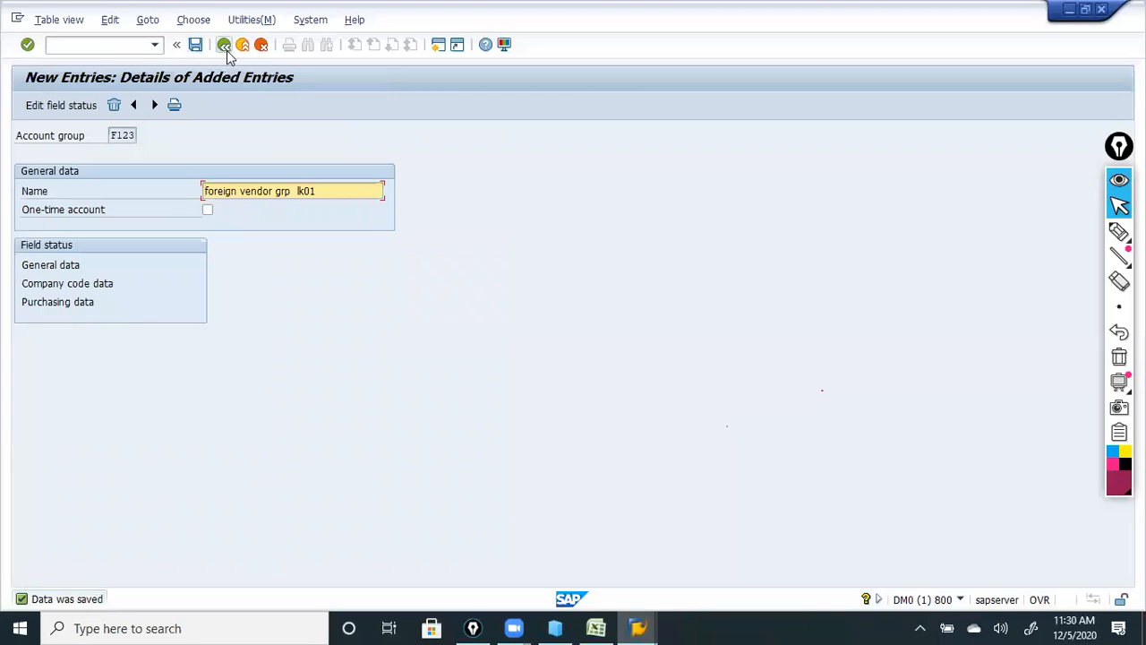
pyautogui.click(226, 49)
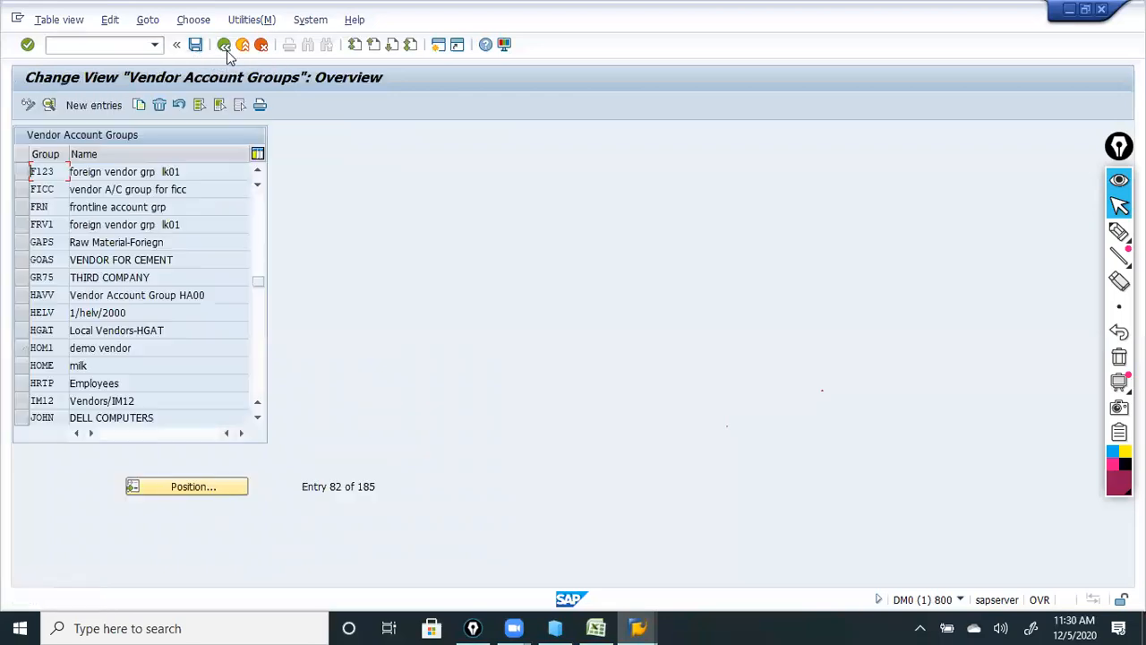
# Add account group T123 'one time vendor lk01' flagged as One-time account, save it and go back.
pyautogui.click(120, 106)
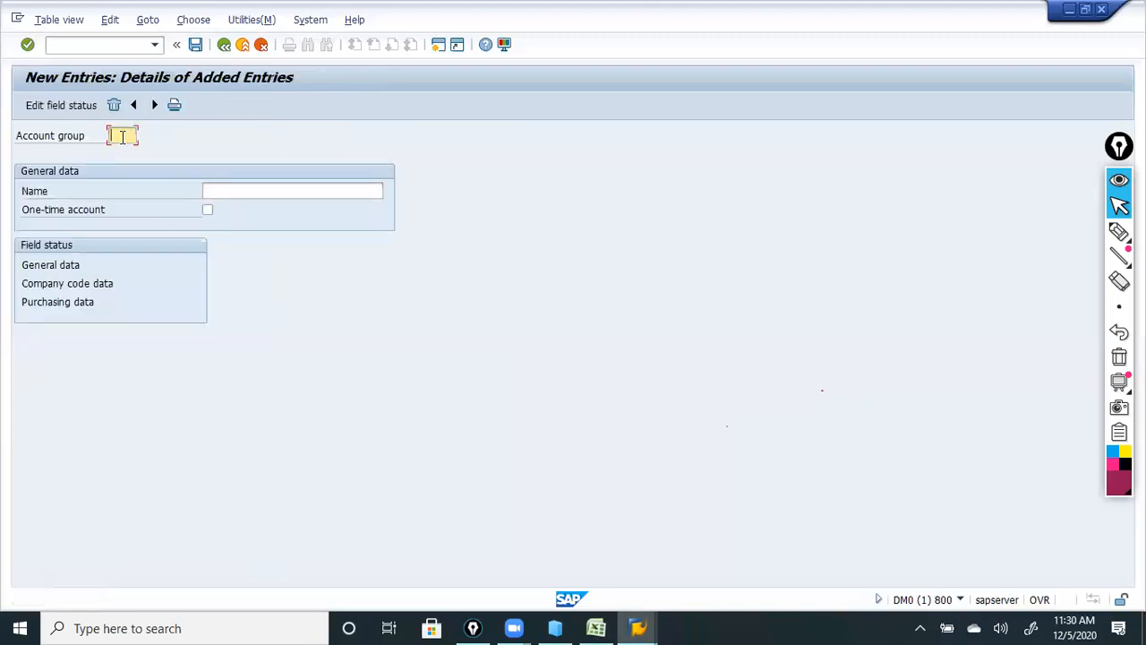
pyautogui.write('l')
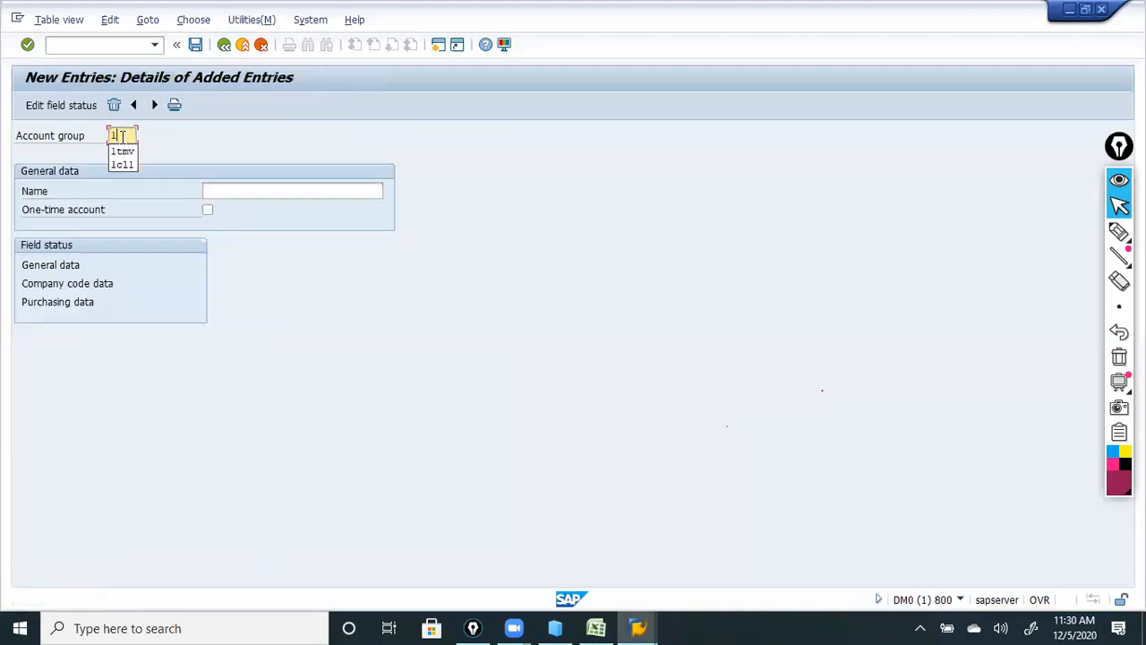
pyautogui.write('t')
pyautogui.press('BackSpace')
pyautogui.press('BackSpace')
pyautogui.press('BackSpace')
pyautogui.write('t123')
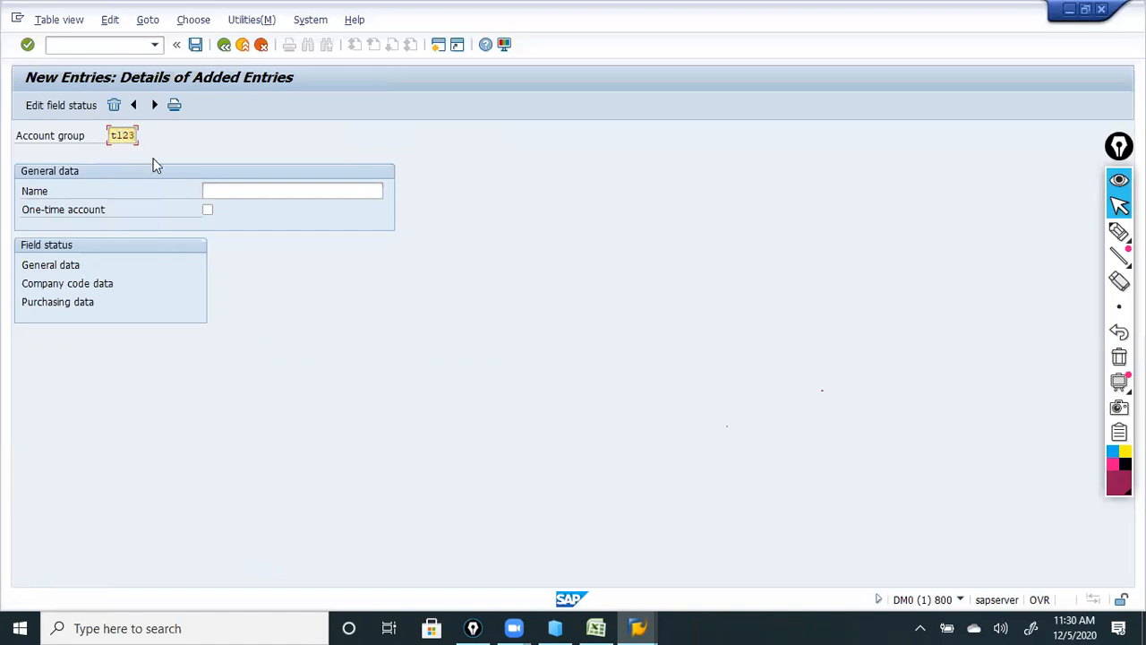
pyautogui.click(216, 190)
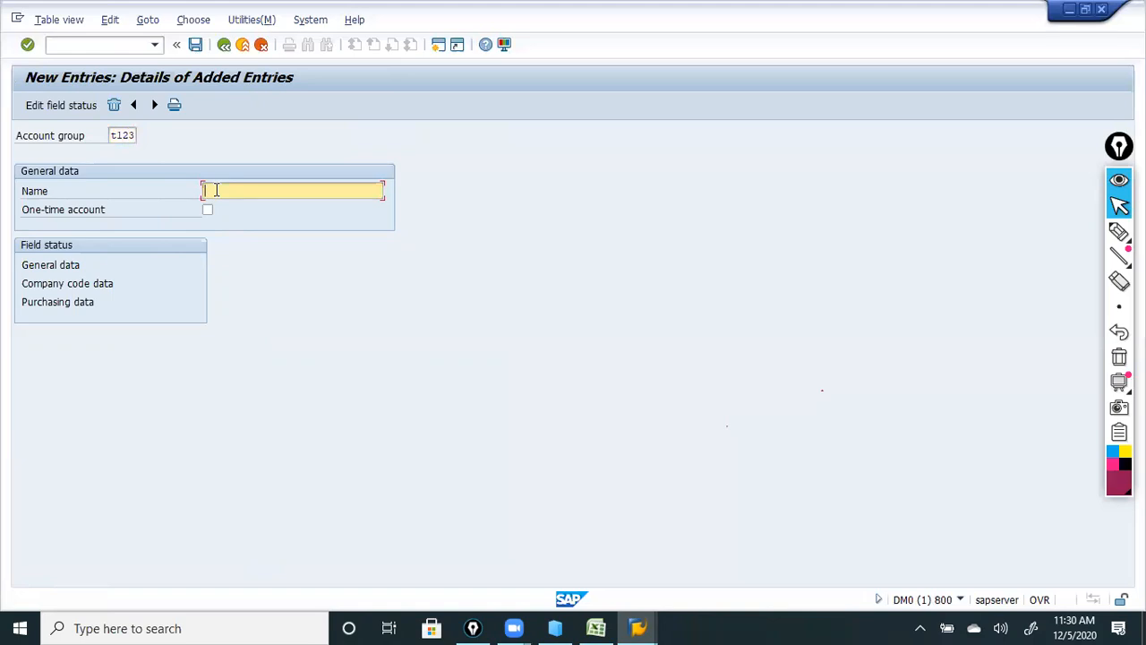
pyautogui.write('one')
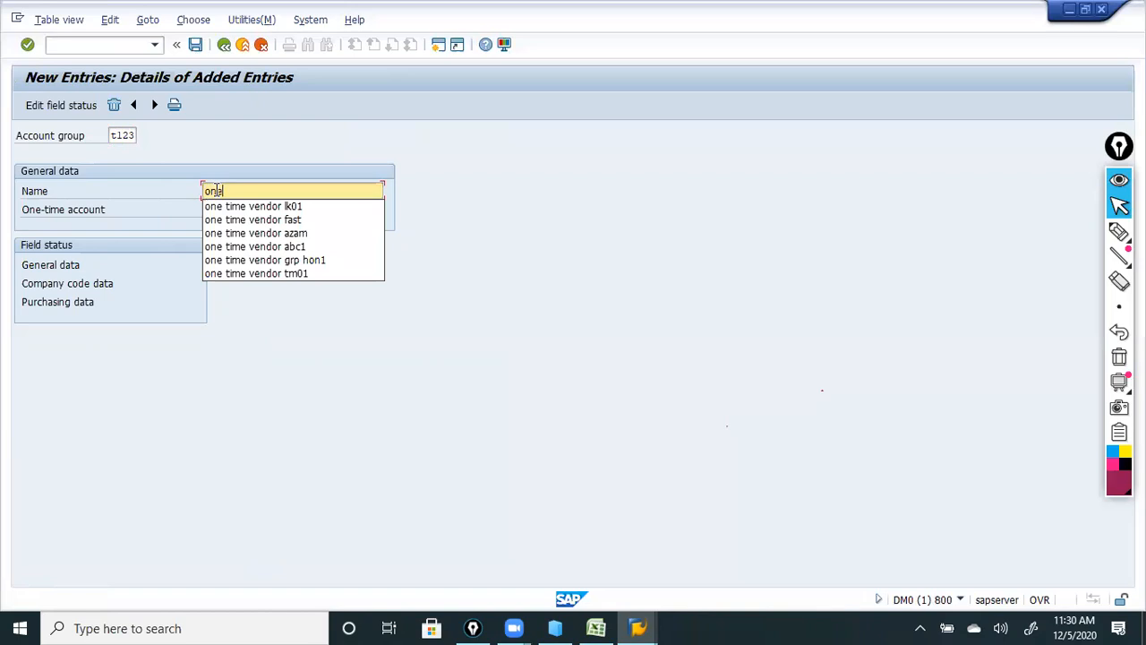
pyautogui.click(231, 207)
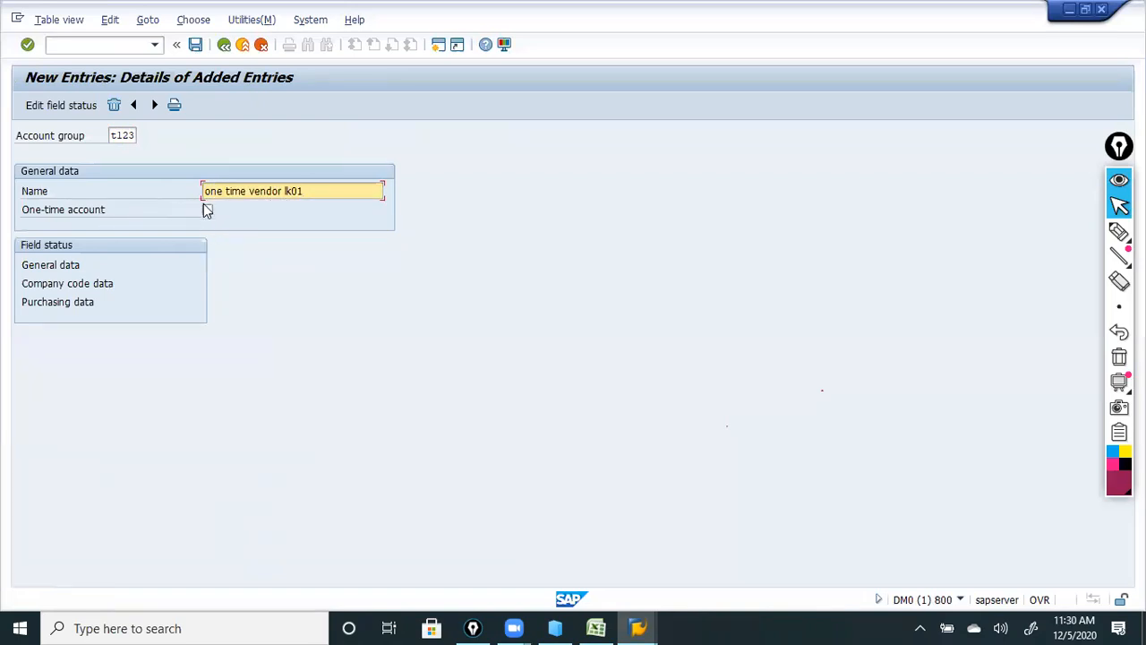
pyautogui.click(206, 209)
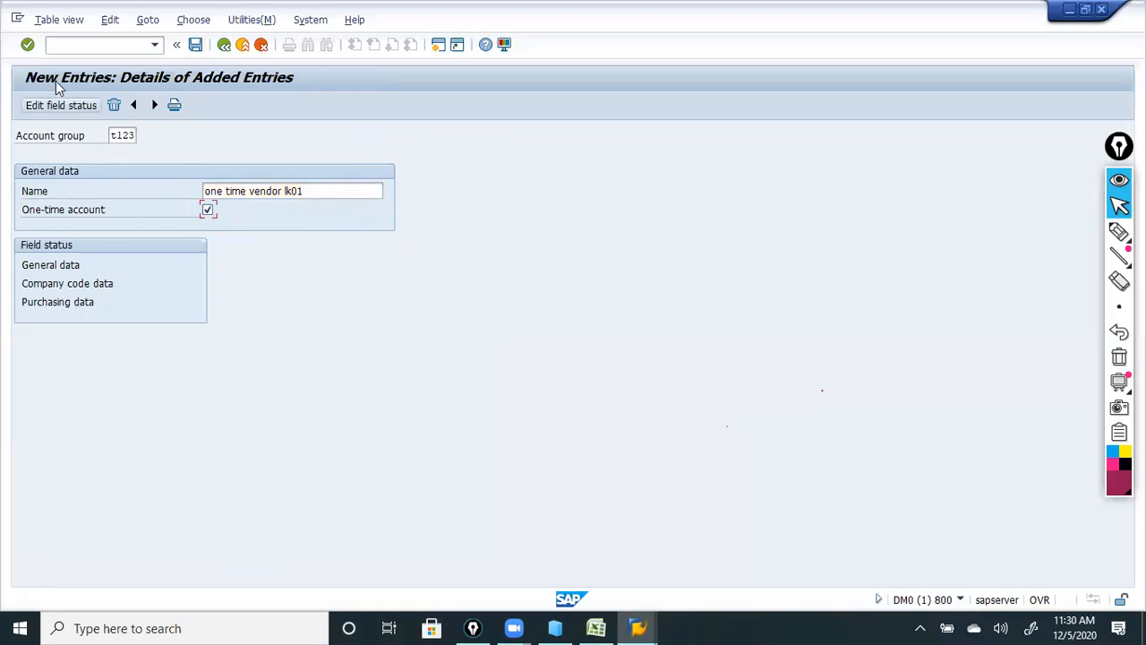
pyautogui.click(28, 44)
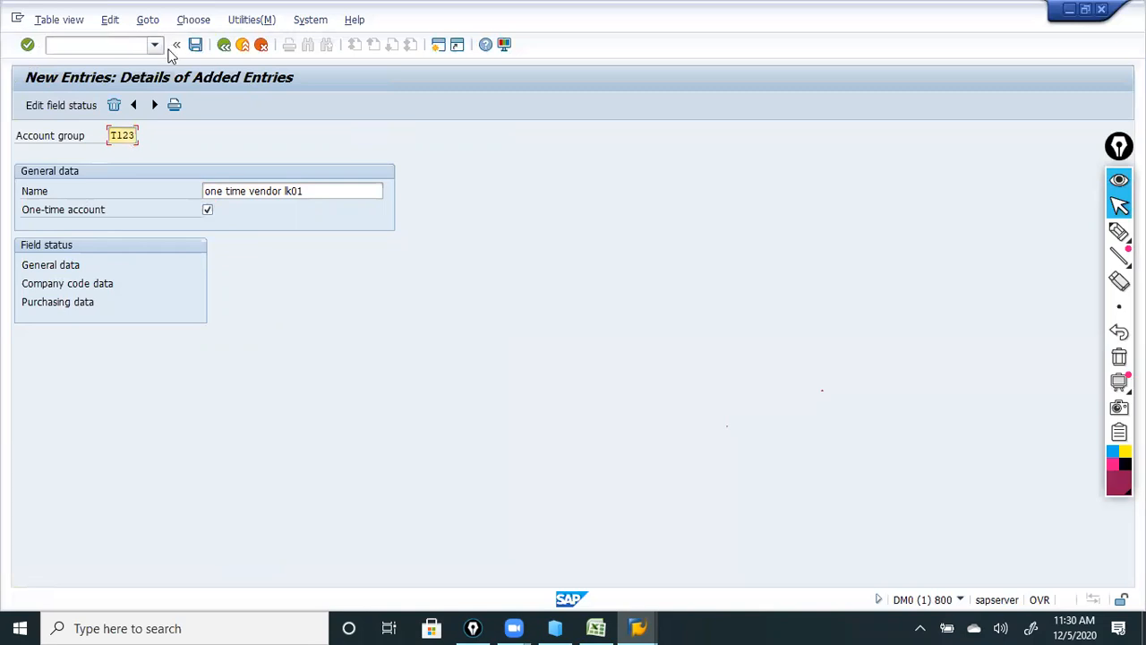
pyautogui.click(196, 44)
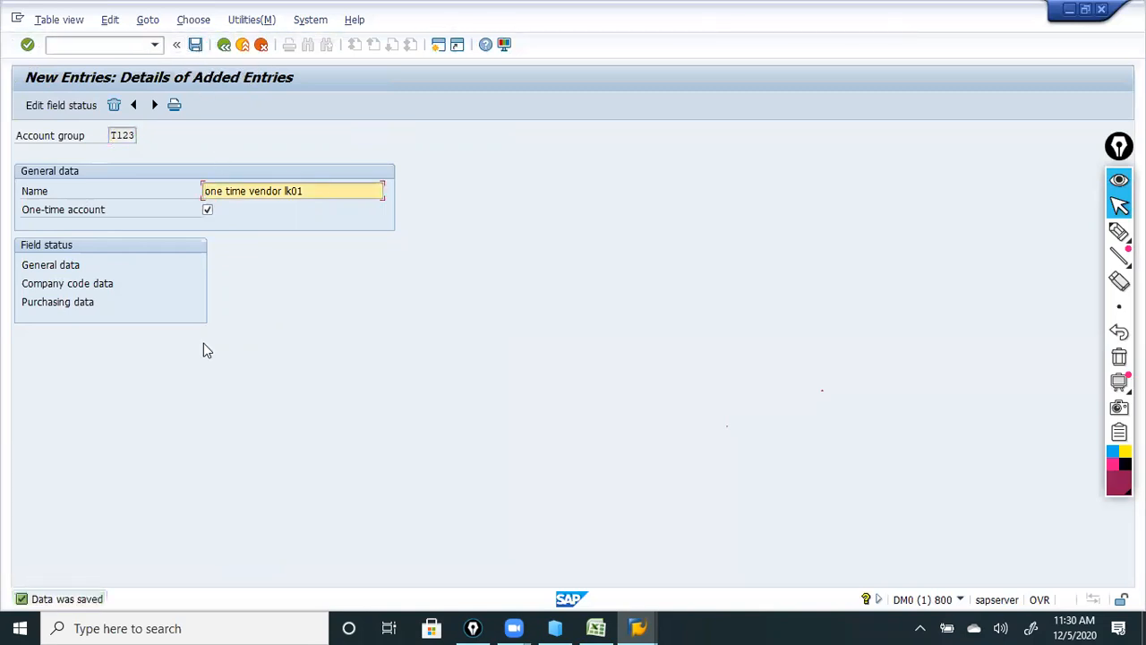
pyautogui.click(224, 46)
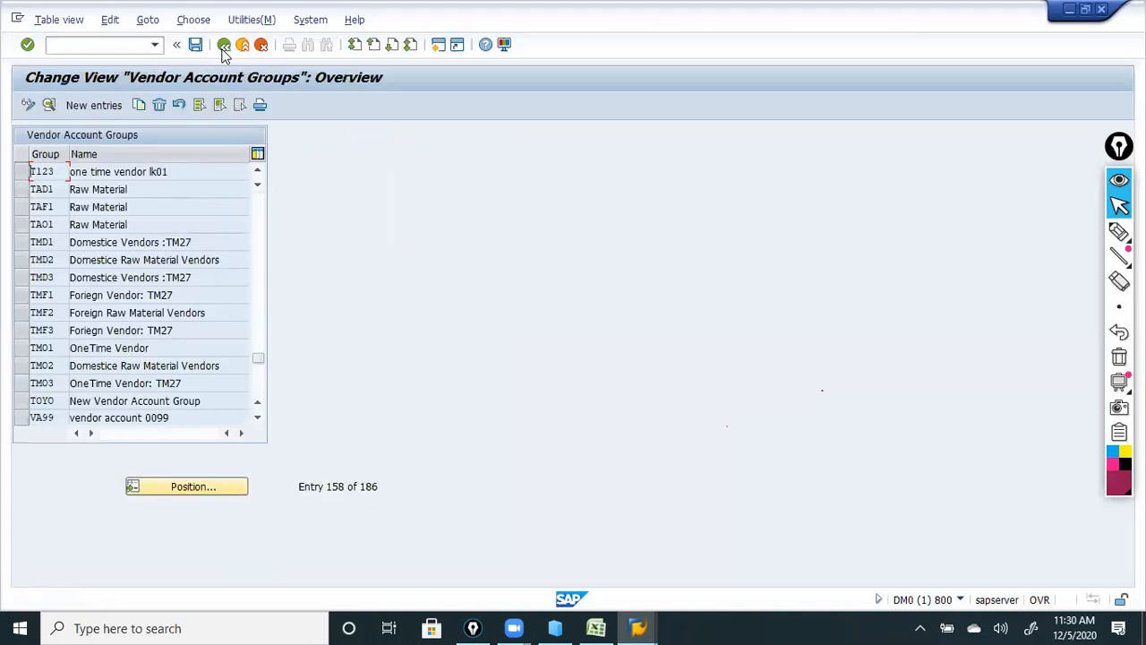
# Return to the IMG tree and bring up the vendor master data workbook in Excel.
pyautogui.click(224, 47)
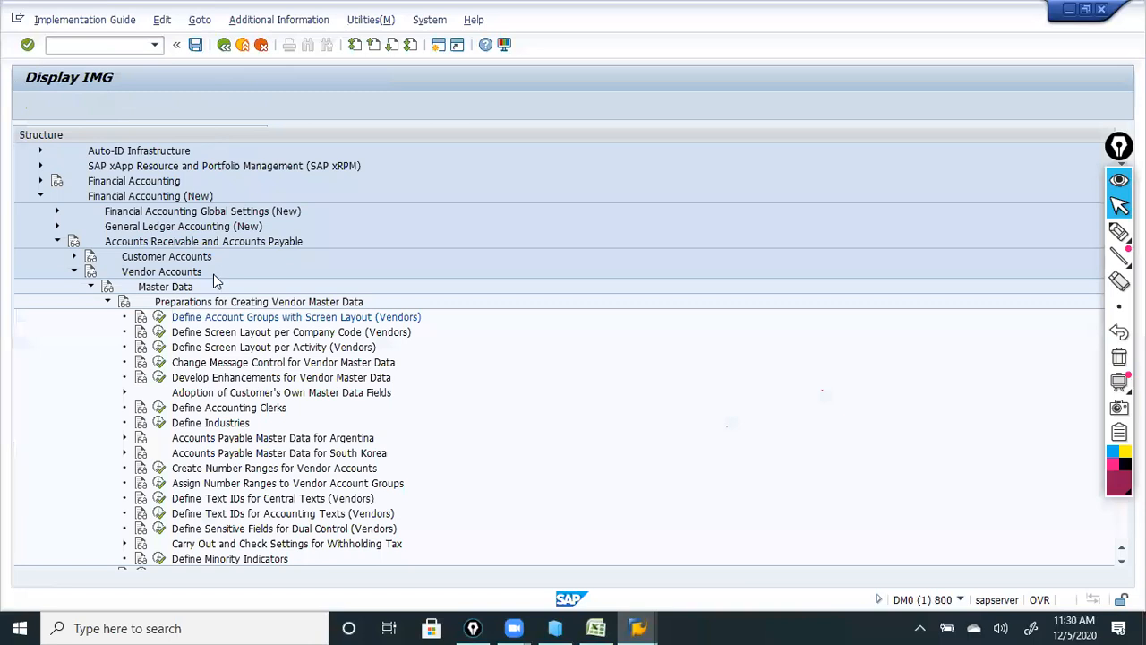
pyautogui.click(206, 319)
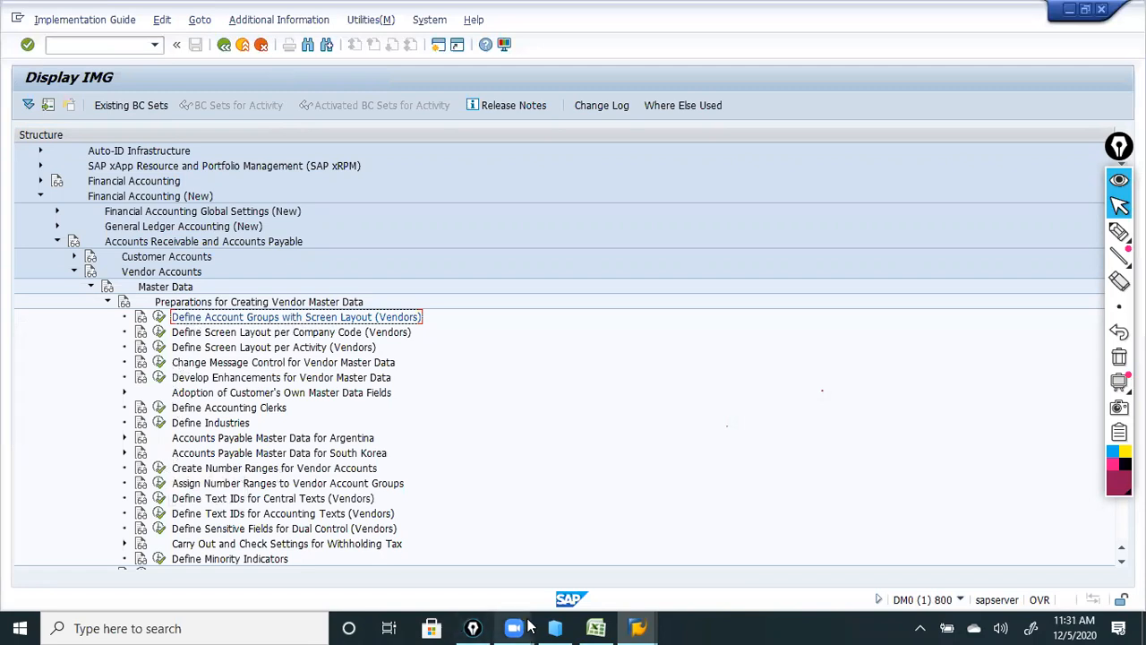
pyautogui.click(595, 627)
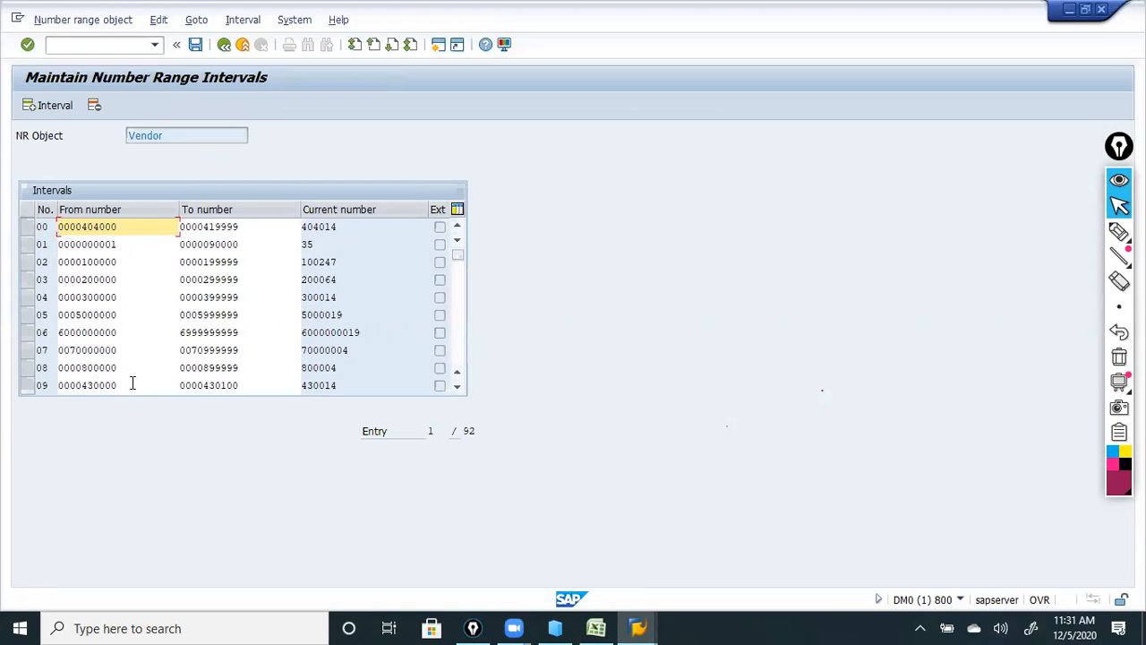
# Open the vendor number range intervals for change and scroll through the 92 existing ranges.
pyautogui.click(454, 390)
pyautogui.click(455, 390)
pyautogui.click(455, 391)
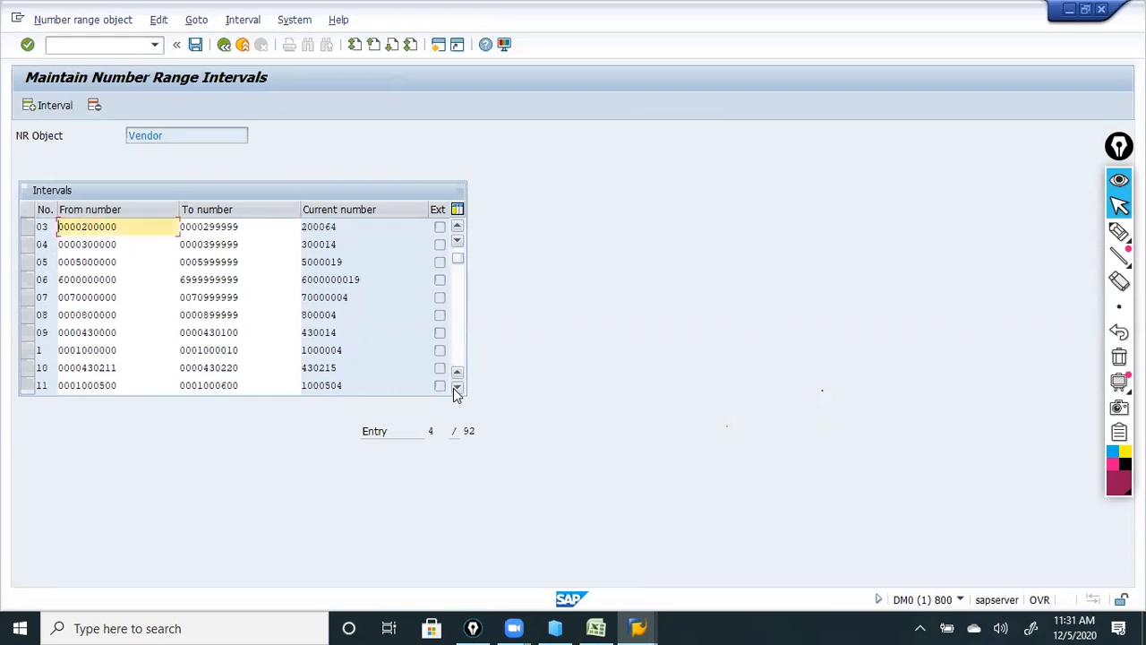
pyautogui.click(455, 390)
pyautogui.click(455, 391)
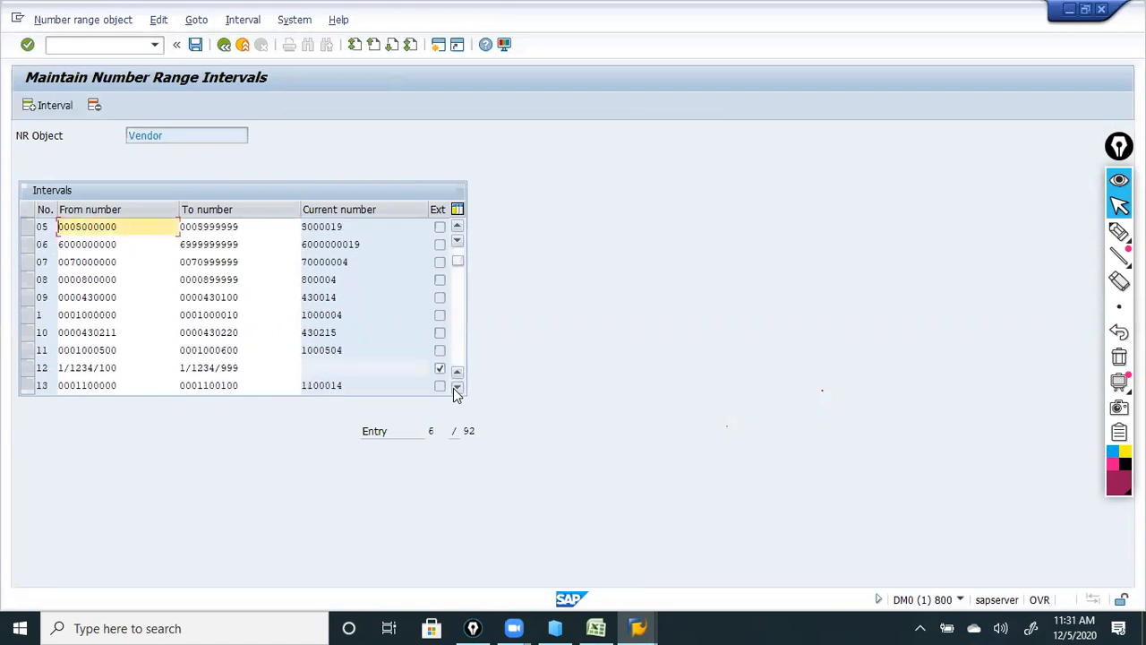
pyautogui.click(455, 390)
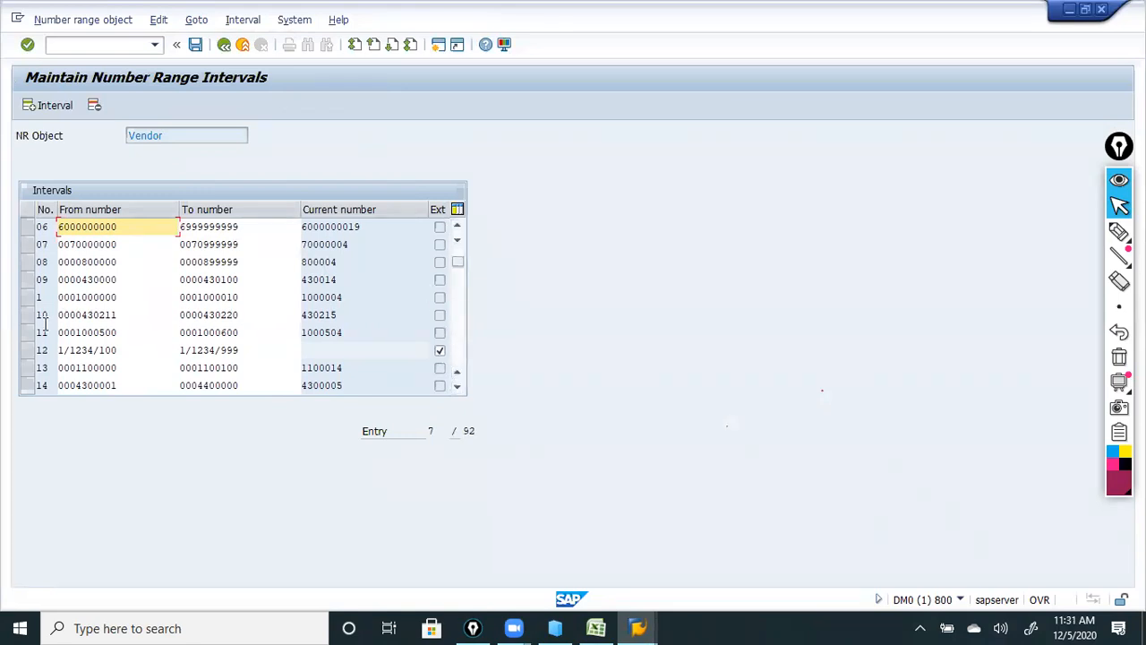
pyautogui.click(458, 228)
pyautogui.click(458, 228)
pyautogui.click(458, 229)
pyautogui.click(458, 229)
pyautogui.click(457, 229)
pyautogui.click(458, 229)
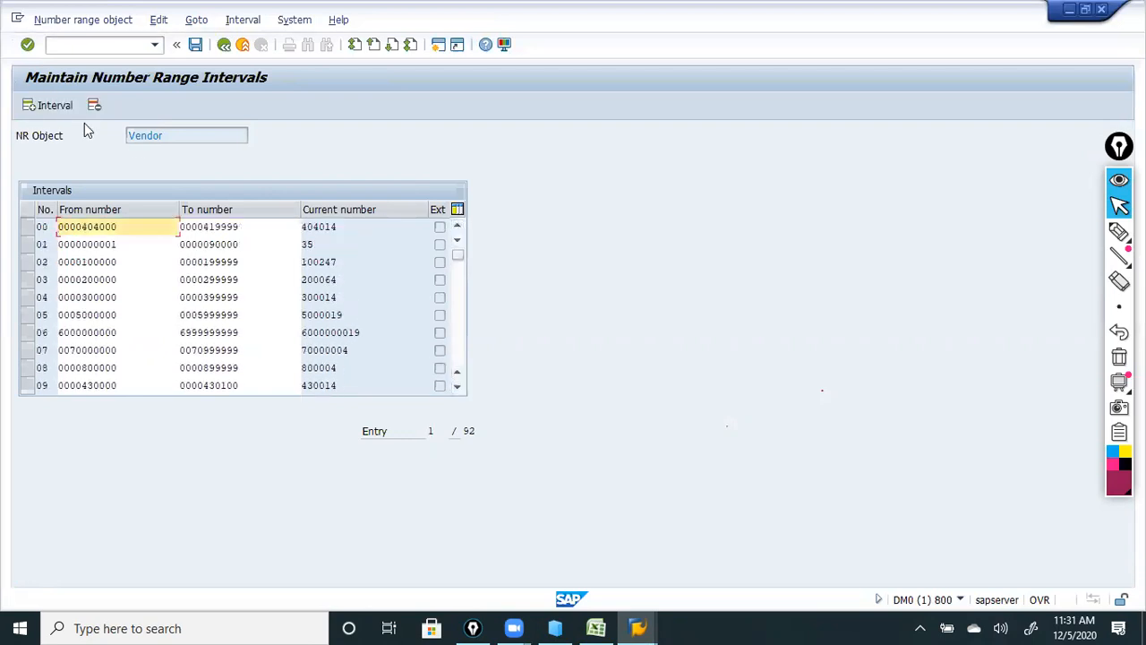
# Start inserting a new interval, cancel it, and exit interval maintenance without saving.
pyautogui.click(28, 107)
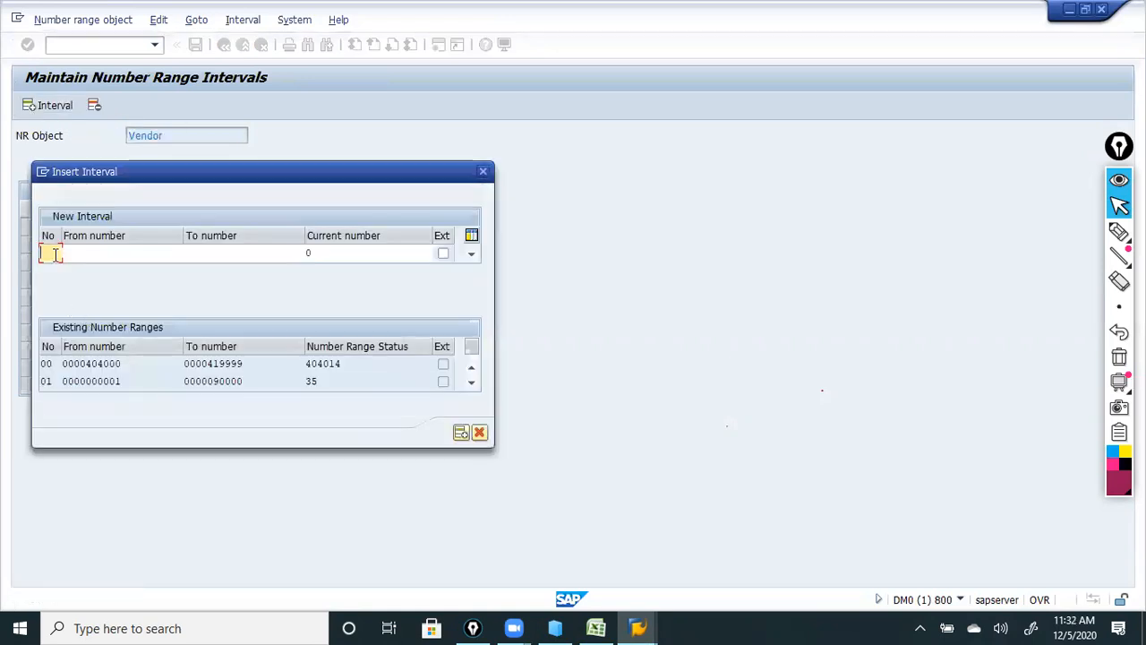
pyautogui.write('11')
pyautogui.click(107, 254)
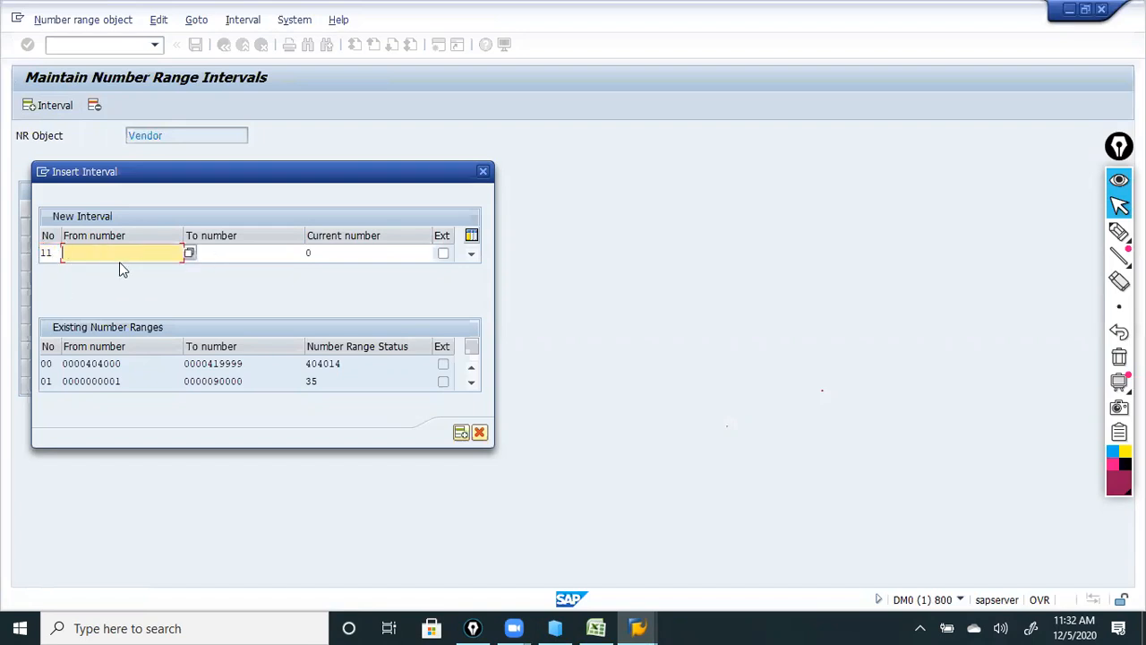
pyautogui.click(239, 257)
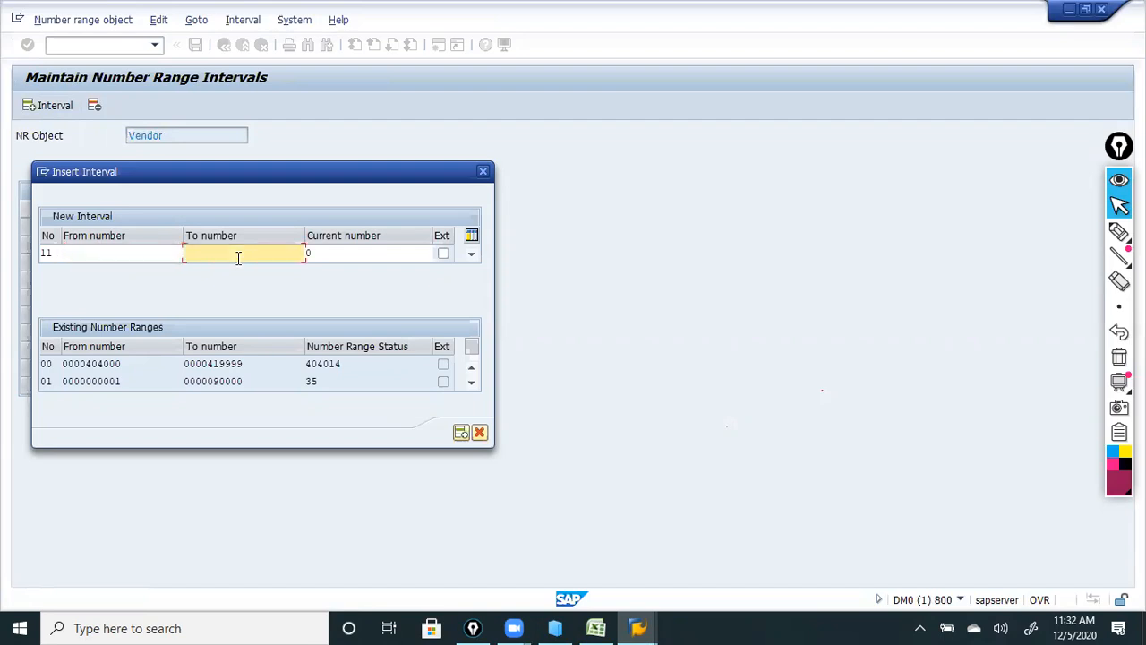
pyautogui.click(93, 256)
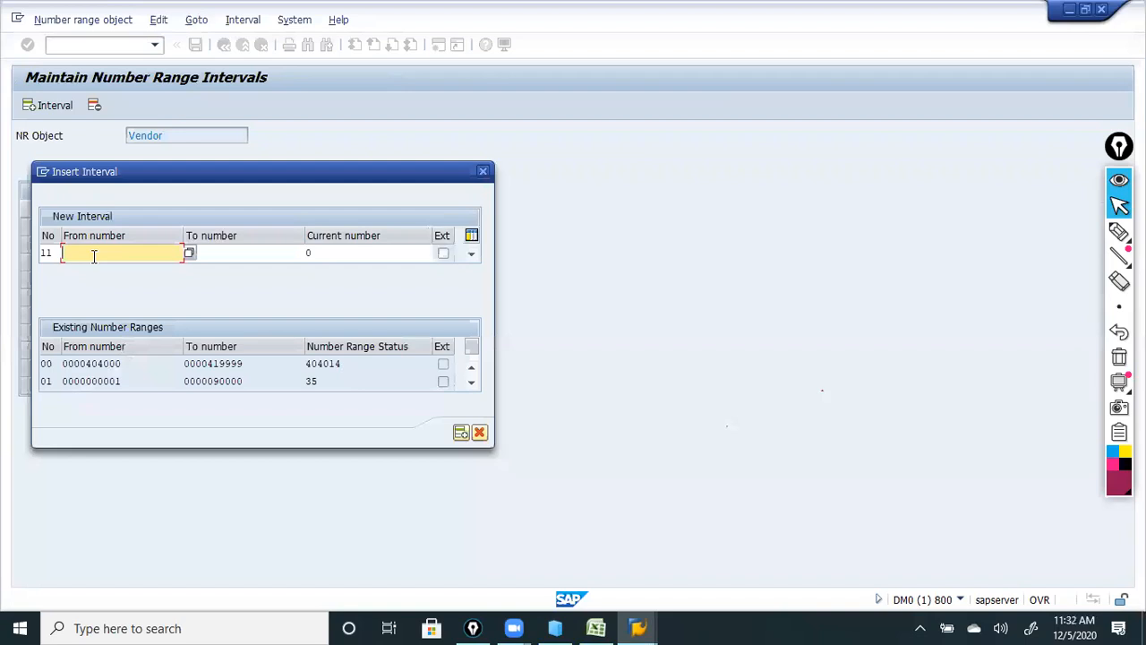
pyautogui.click(217, 255)
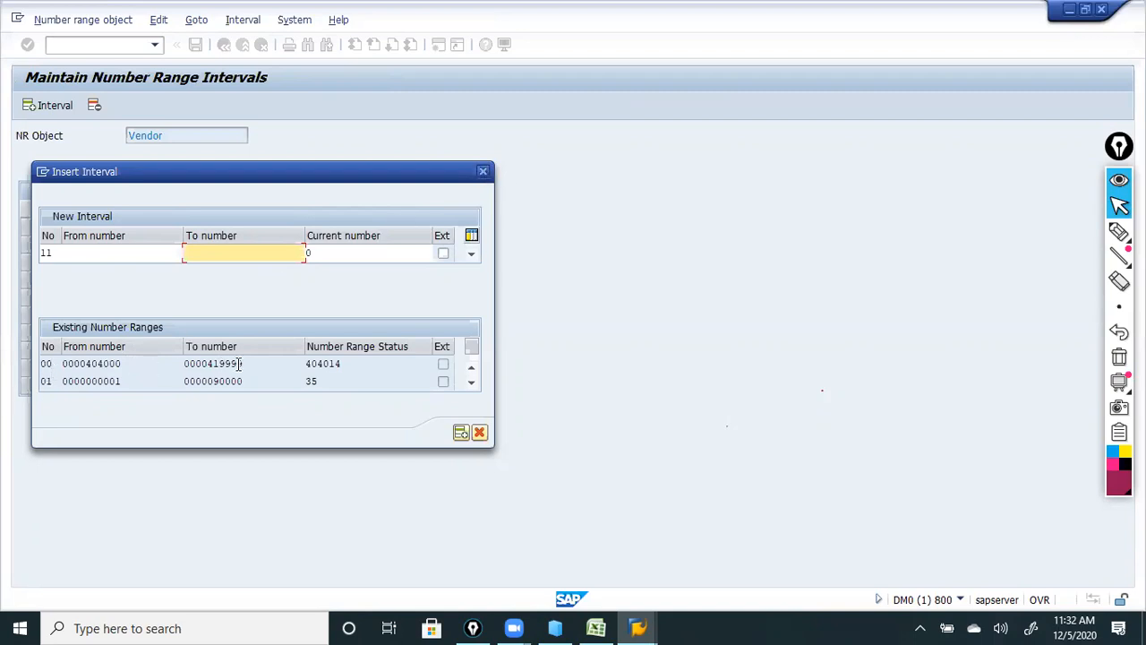
pyautogui.click(483, 172)
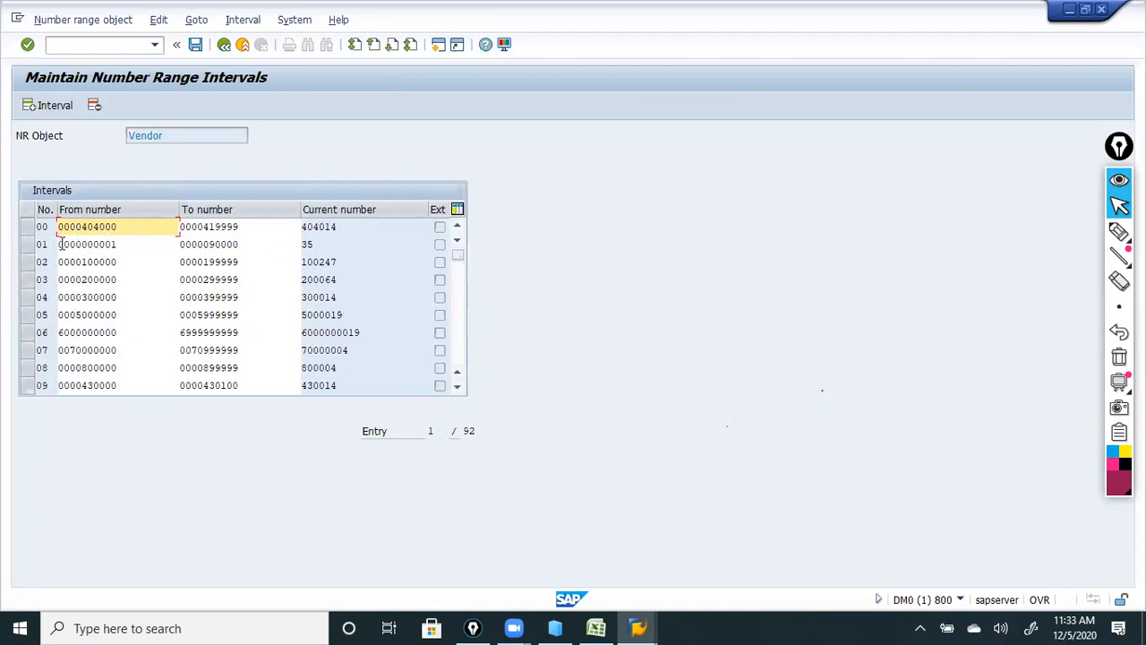
pyautogui.click(224, 45)
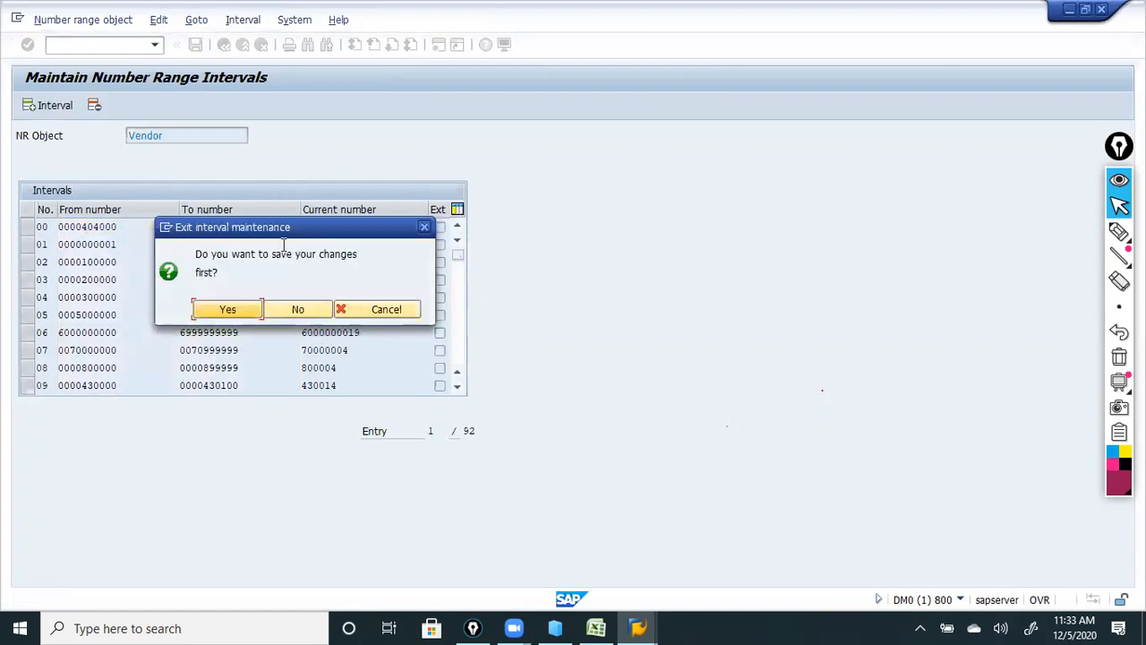
pyautogui.click(287, 307)
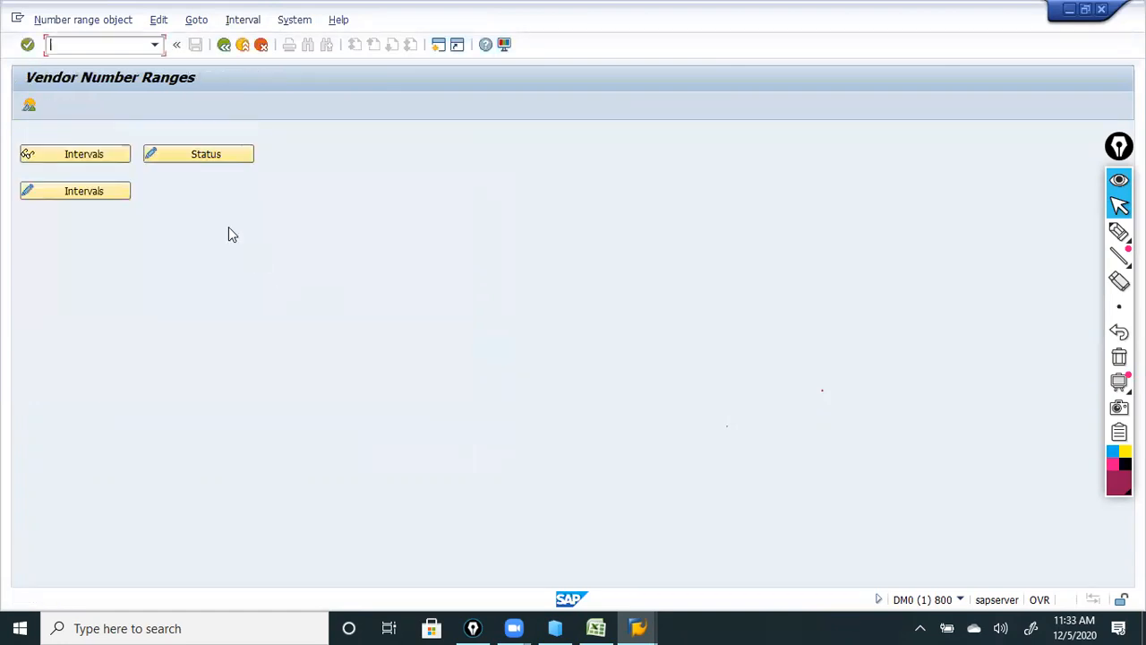
# Open Assign Number Ranges to Vendor Account Groups and position the list at L123.
pyautogui.click(224, 46)
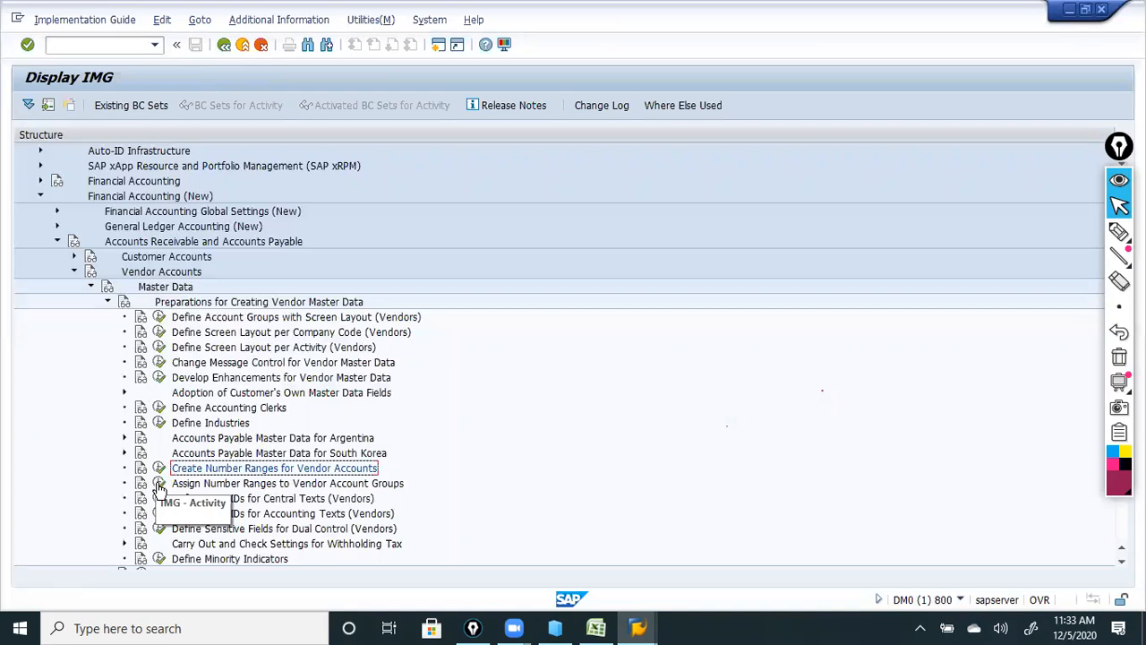
pyautogui.click(157, 483)
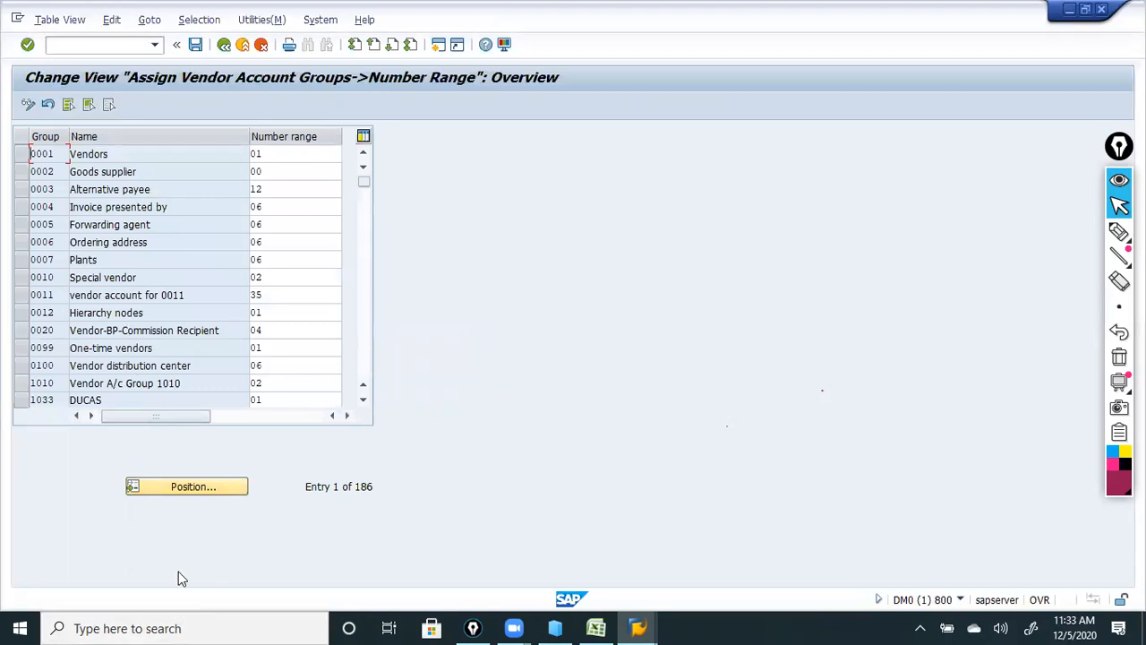
pyautogui.click(186, 487)
pyautogui.write('1123')
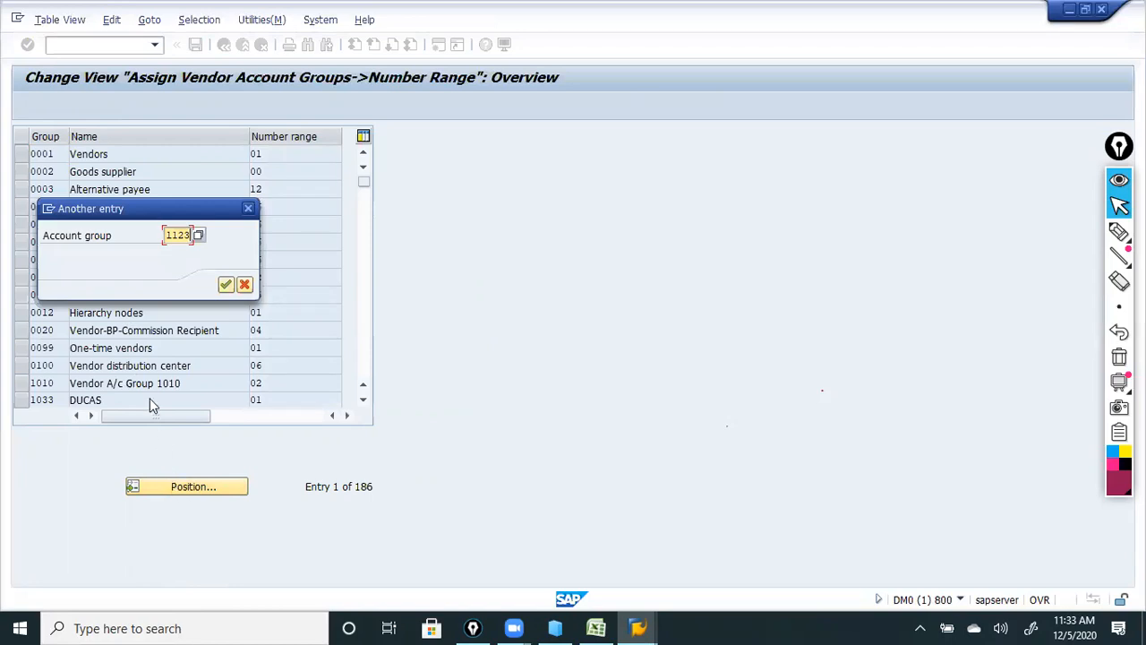
pyautogui.click(226, 285)
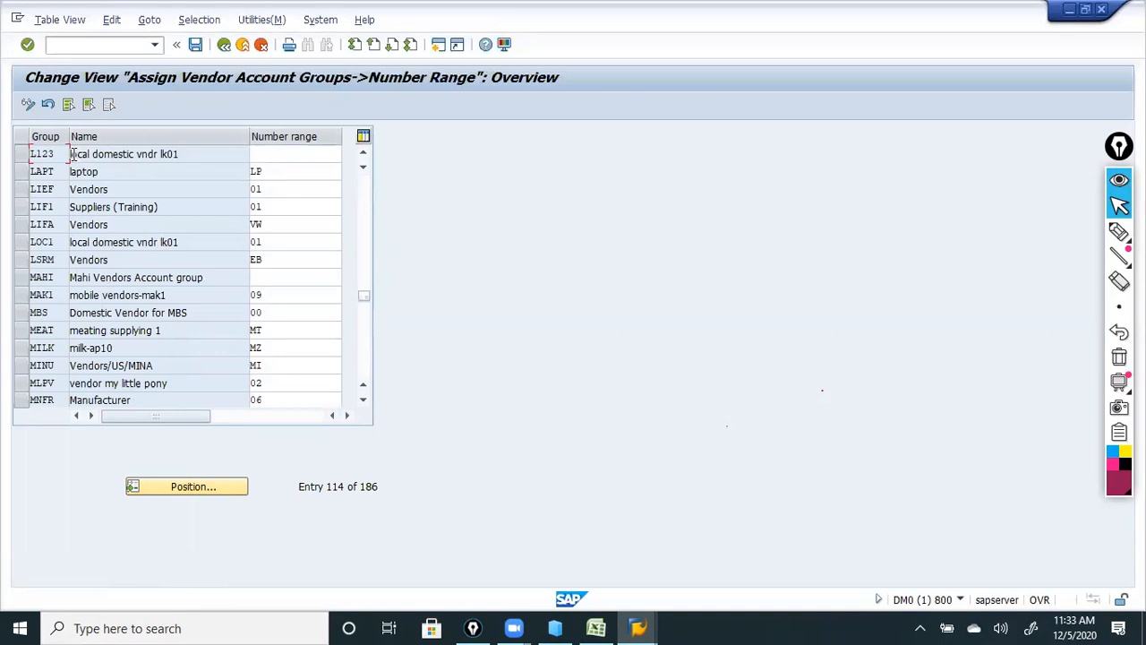
# Assign number range 01 to L123 and save the assignment.
pyautogui.click(266, 156)
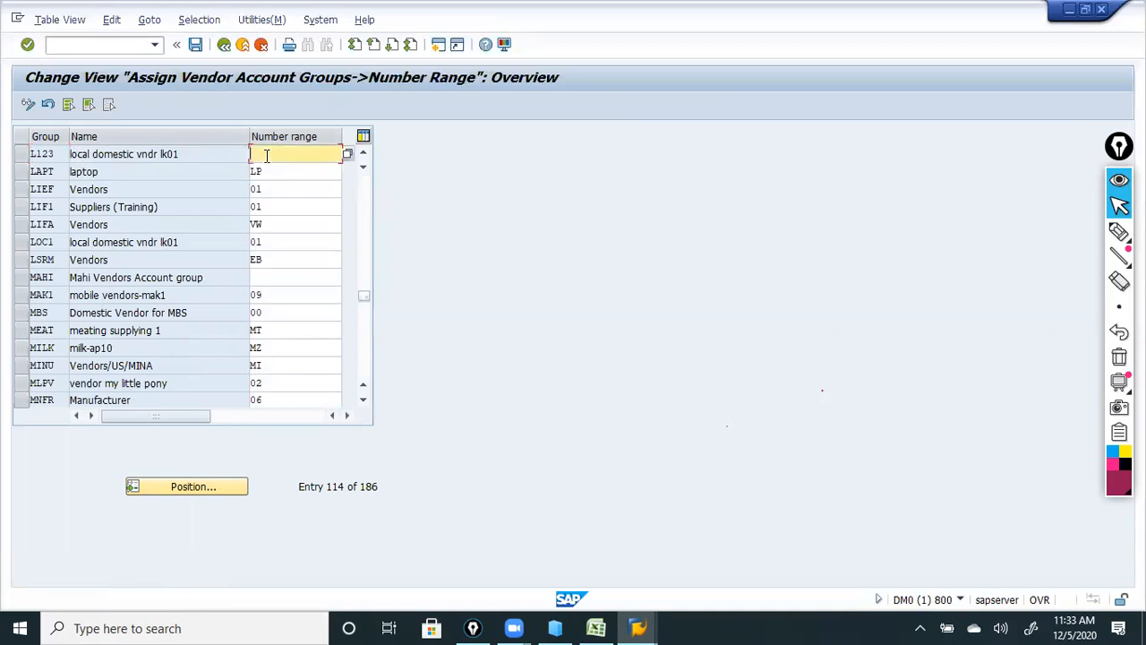
pyautogui.click(348, 156)
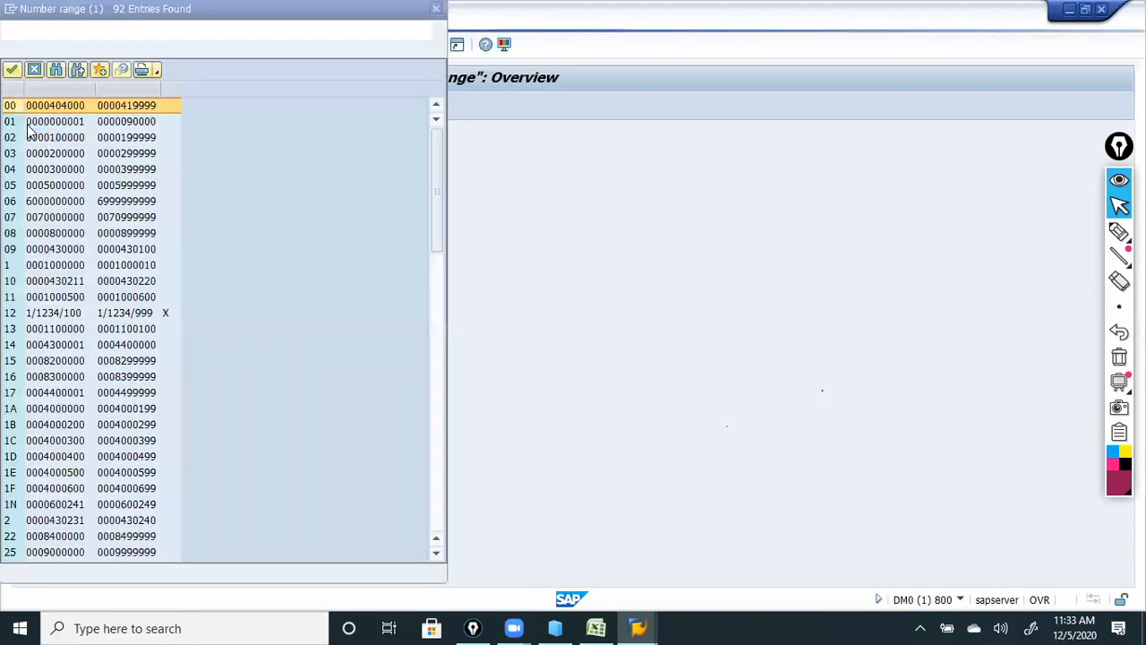
pyautogui.click(32, 124)
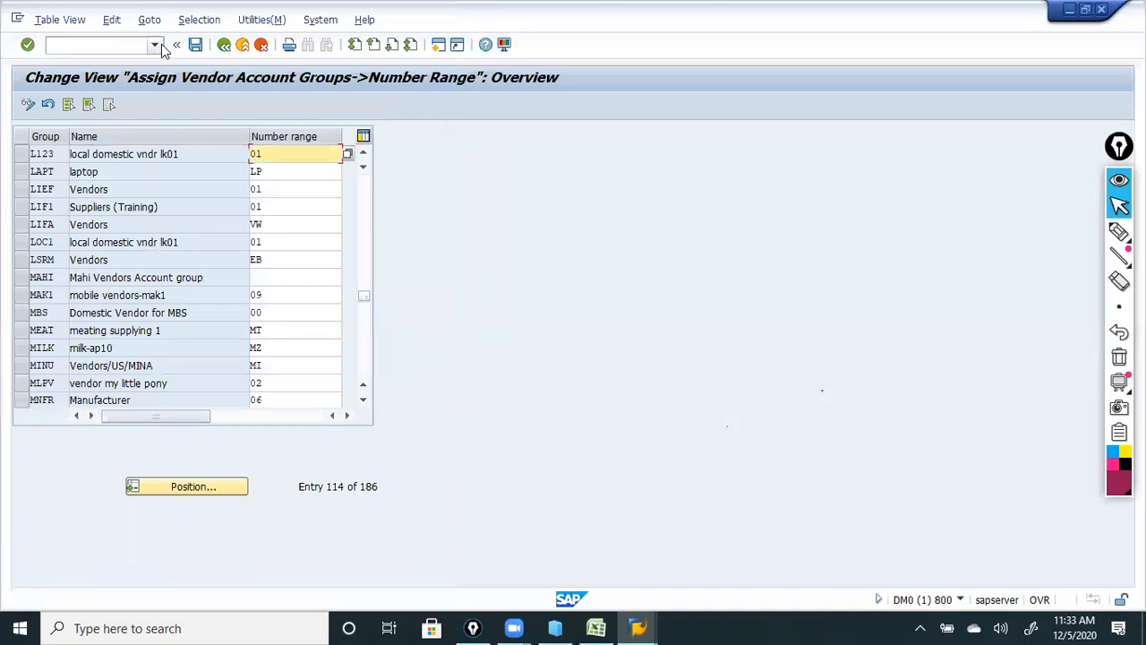
pyautogui.click(197, 52)
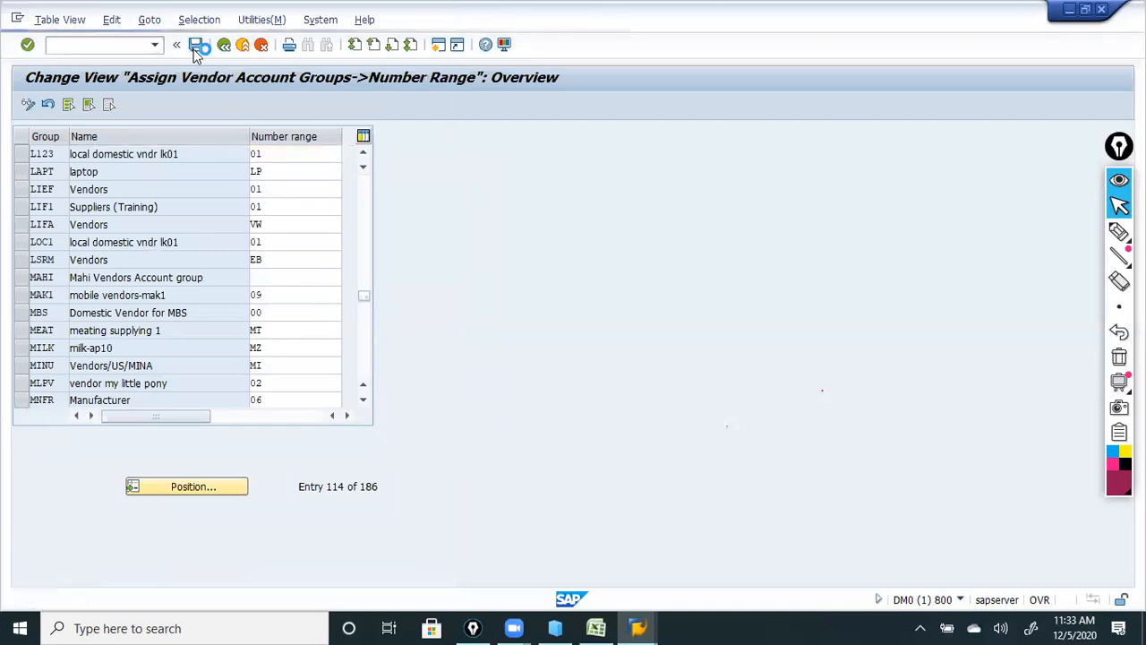
pyautogui.press('F3')
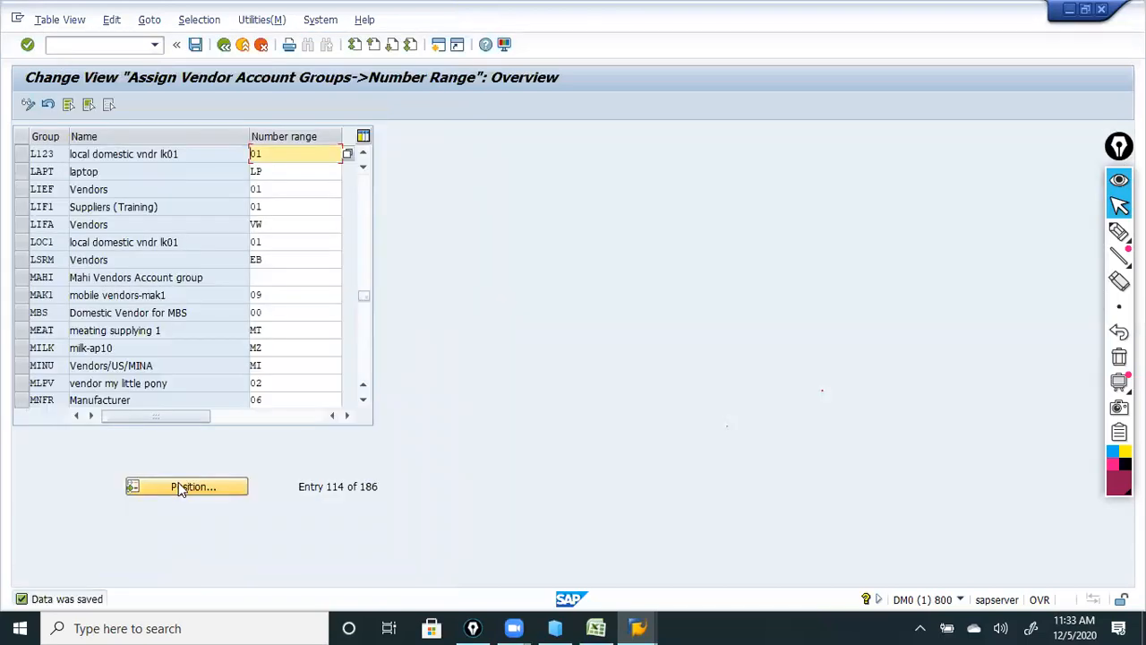
pyautogui.click(182, 486)
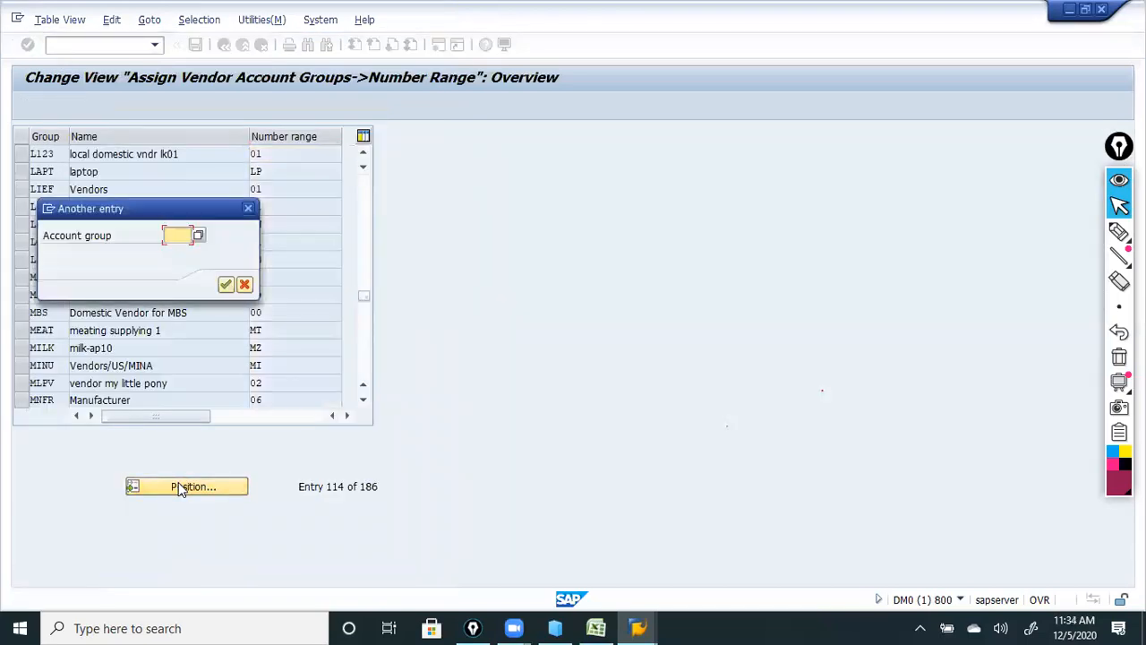
# Position to F123 and assign it number range 02, then save.
pyautogui.write('f123')
pyautogui.press('Return')
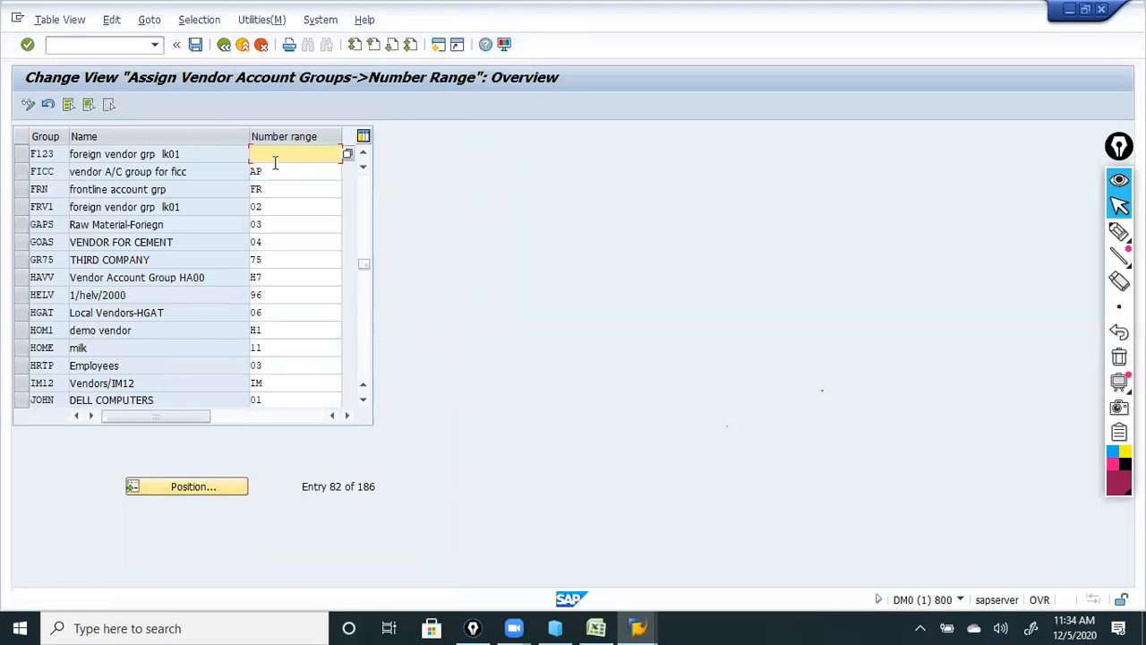
pyautogui.click(345, 156)
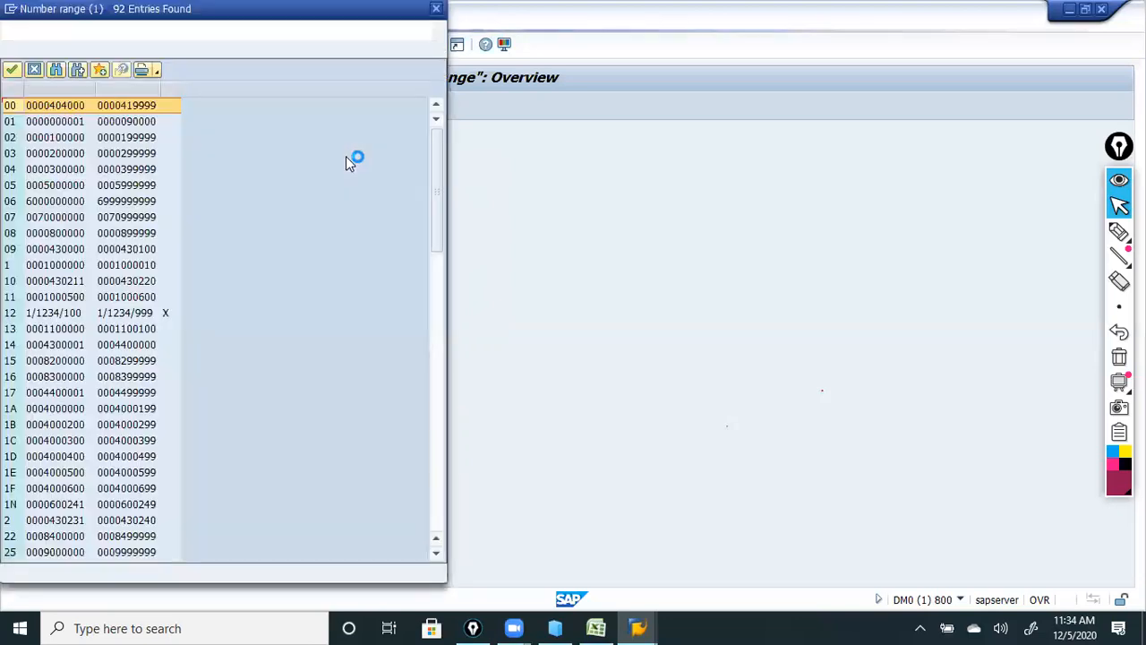
pyautogui.doubleClick(68, 140)
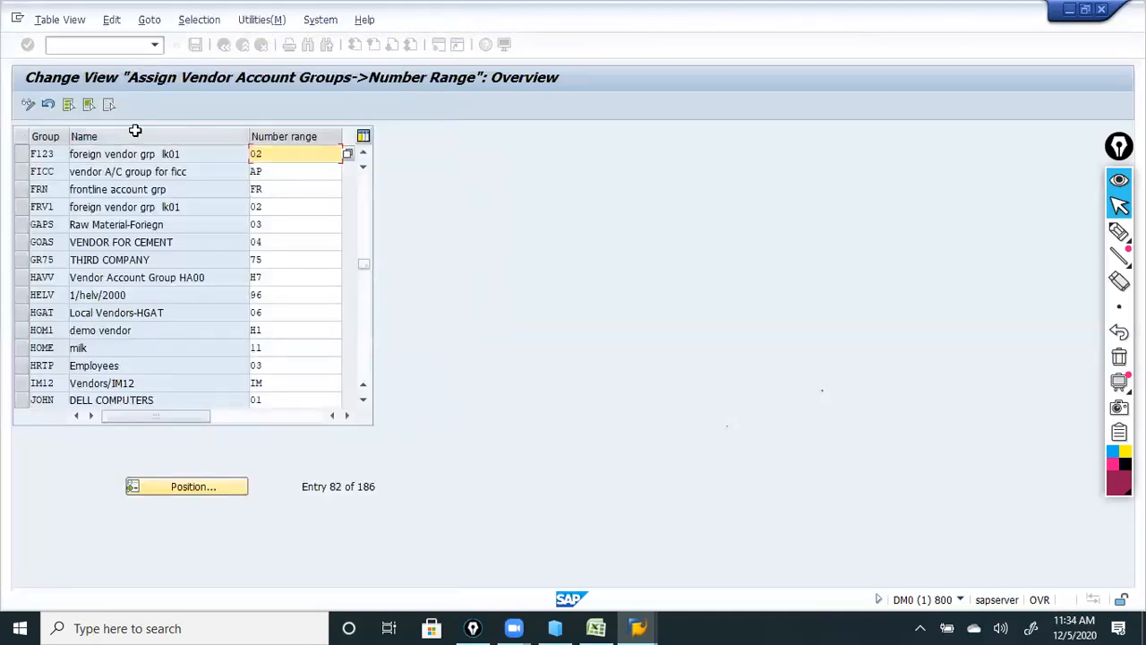
pyautogui.click(195, 45)
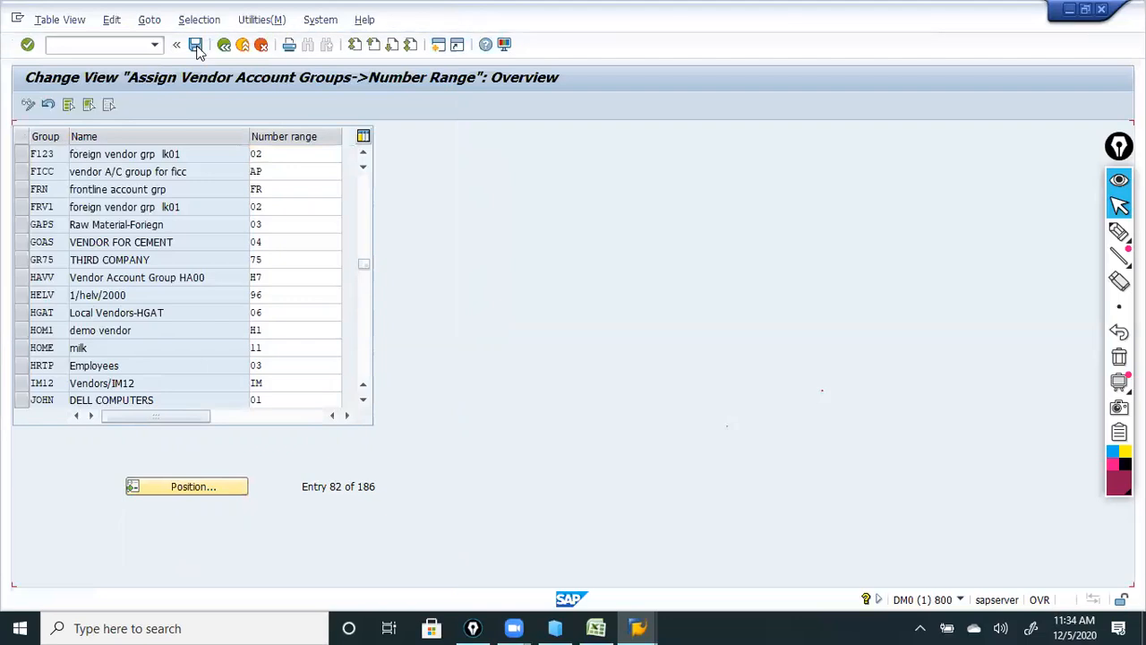
# Position to T123 and assign it number range 03, then save.
pyautogui.click(148, 491)
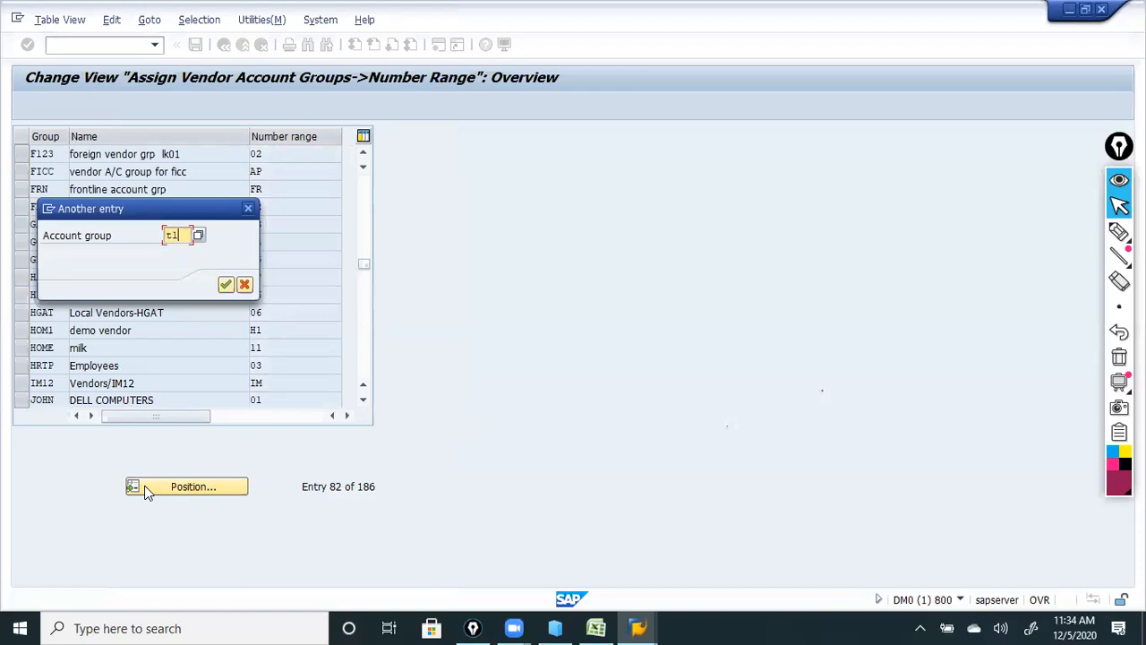
pyautogui.press('Return')
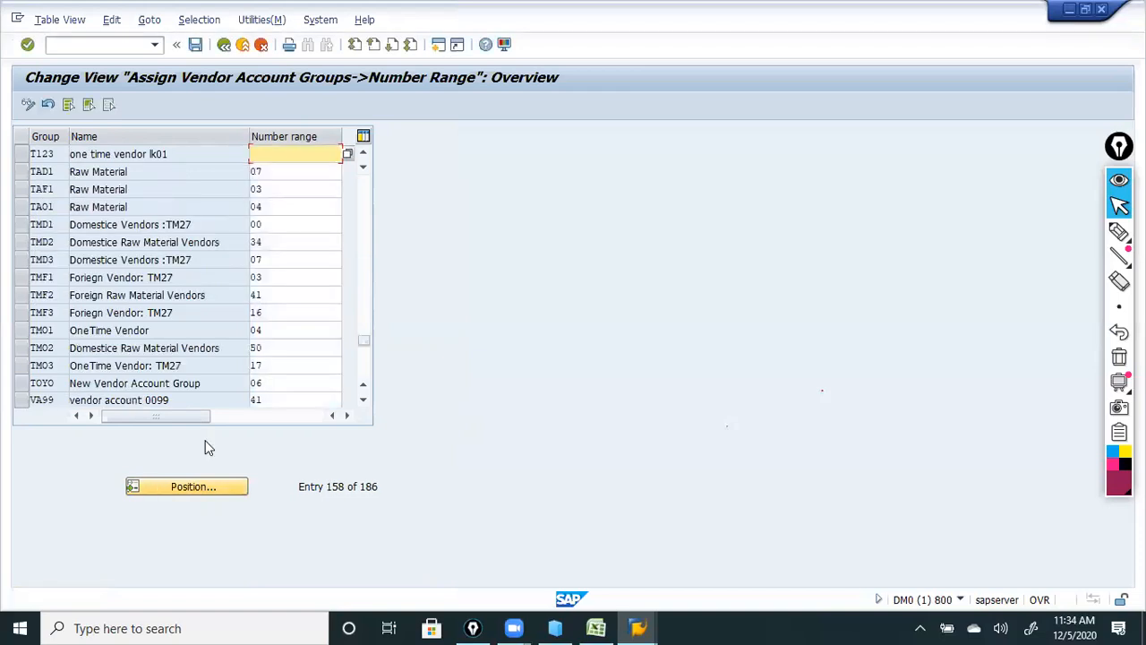
pyautogui.click(348, 155)
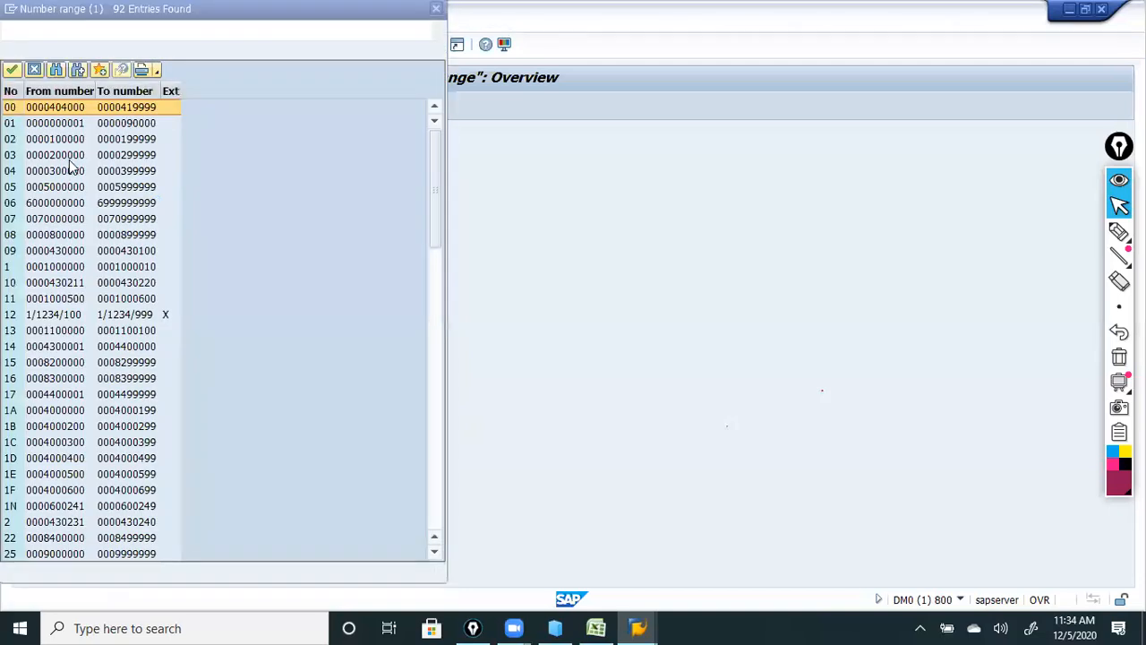
pyautogui.doubleClick(85, 158)
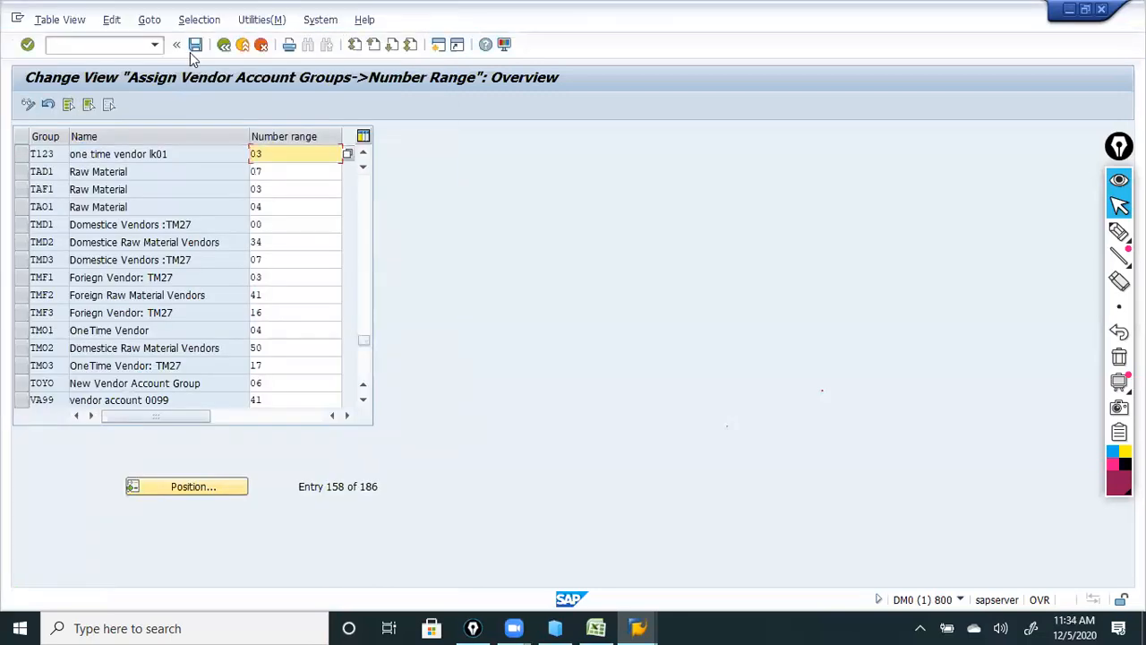
pyautogui.click(192, 52)
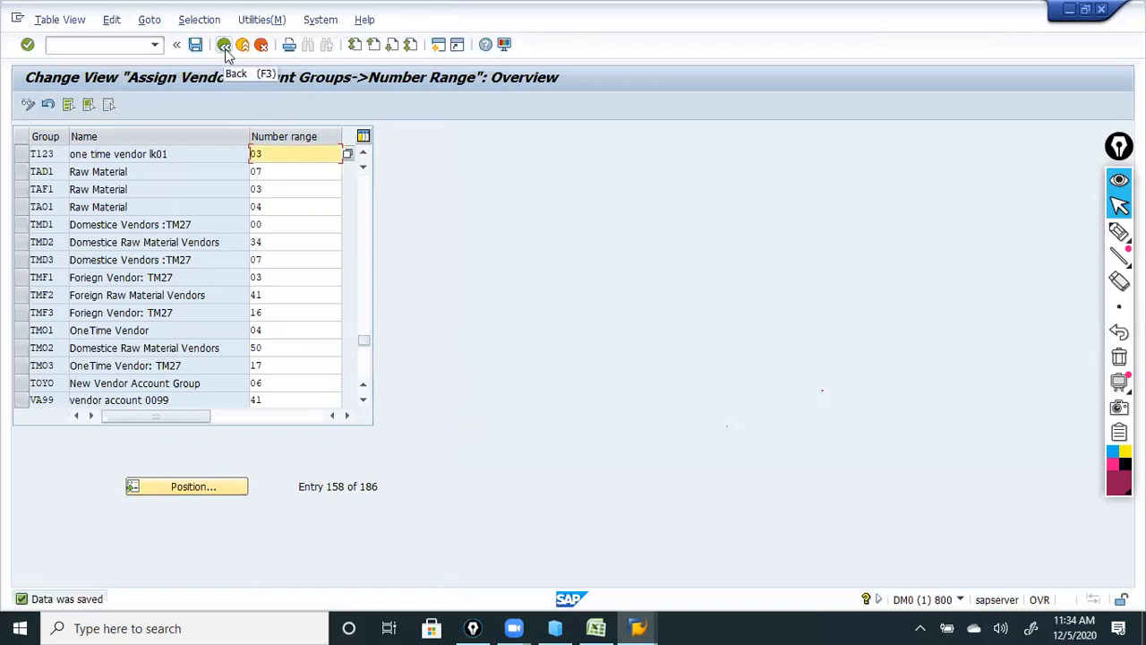
pyautogui.click(226, 49)
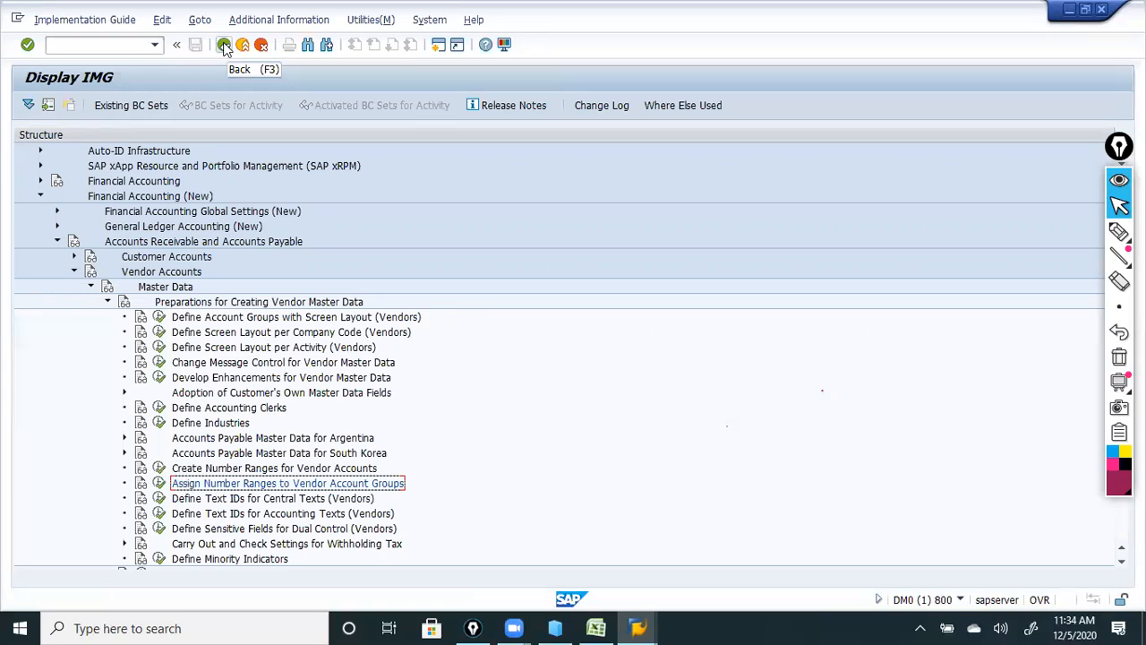
# Handwrite Customization Data, Vendor A and number range notes, circling the Customization Data note.
pyautogui.click(1120, 231)
pyautogui.moveTo(605, 330)
pyautogui.mouseDown()
pyautogui.moveTo(643, 348)
pyautogui.moveTo(819, 333)
pyautogui.mouseUp()
pyautogui.moveTo(611, 357)
pyautogui.mouseDown()
pyautogui.moveTo(757, 352)
pyautogui.moveTo(614, 392)
pyautogui.mouseUp()
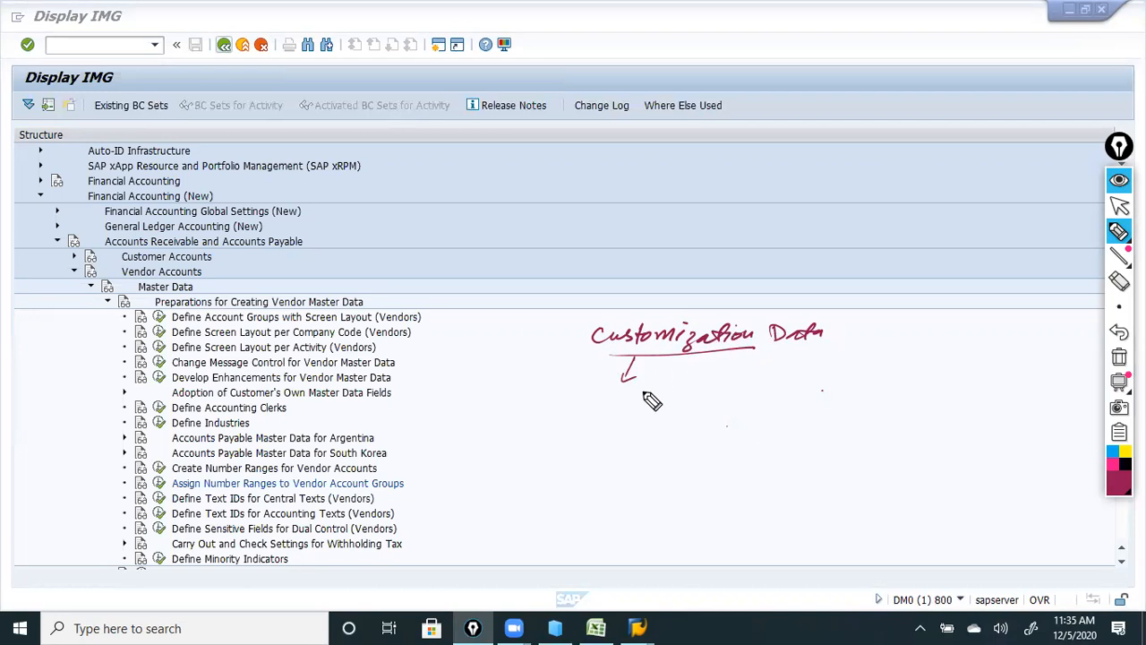
pyautogui.moveTo(631, 407); pyautogui.dragTo(653, 405)
pyautogui.moveTo(633, 399); pyautogui.dragTo(654, 397)
pyautogui.moveTo(556, 399)
pyautogui.mouseDown()
pyautogui.moveTo(749, 404)
pyautogui.moveTo(758, 391)
pyautogui.mouseUp()
pyautogui.moveTo(570, 439)
pyautogui.mouseDown()
pyautogui.moveTo(731, 436)
pyautogui.moveTo(589, 469)
pyautogui.moveTo(654, 462)
pyautogui.mouseUp()
pyautogui.moveTo(593, 314)
pyautogui.mouseDown()
pyautogui.moveTo(762, 455)
pyautogui.moveTo(546, 366)
pyautogui.mouseUp()
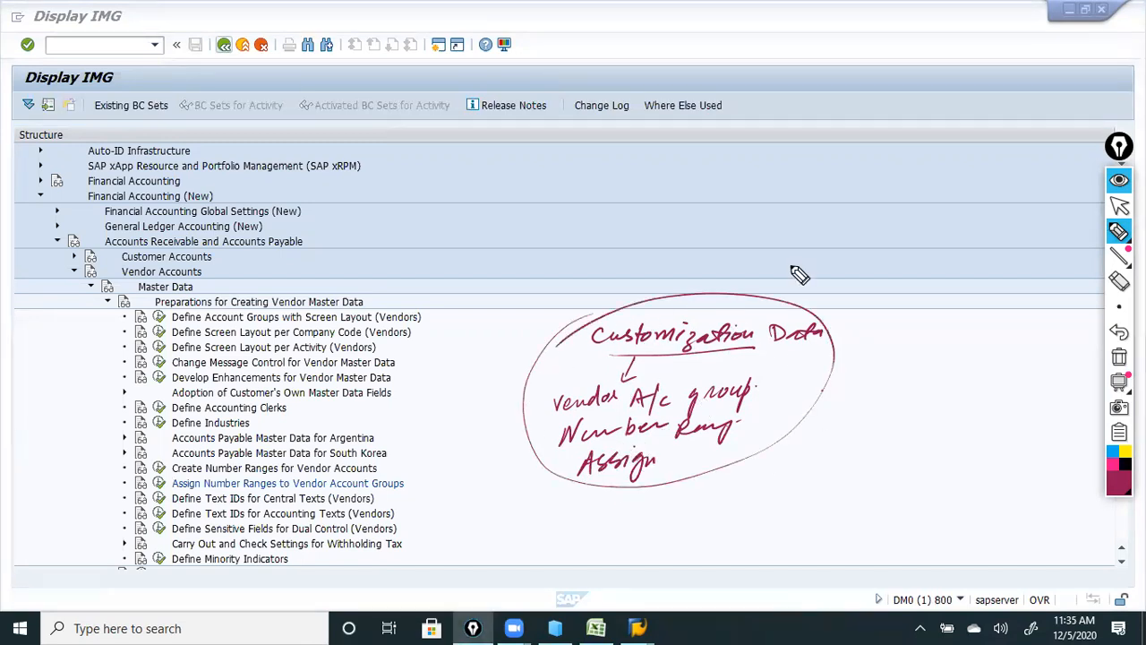
# Write an underlined Master Data heading, undo the stray stroke, and erase the Customization Data oval.
pyautogui.moveTo(867, 285)
pyautogui.mouseDown()
pyautogui.moveTo(939, 269)
pyautogui.moveTo(1028, 271)
pyautogui.mouseUp()
pyautogui.moveTo(866, 301); pyautogui.dragTo(1023, 296)
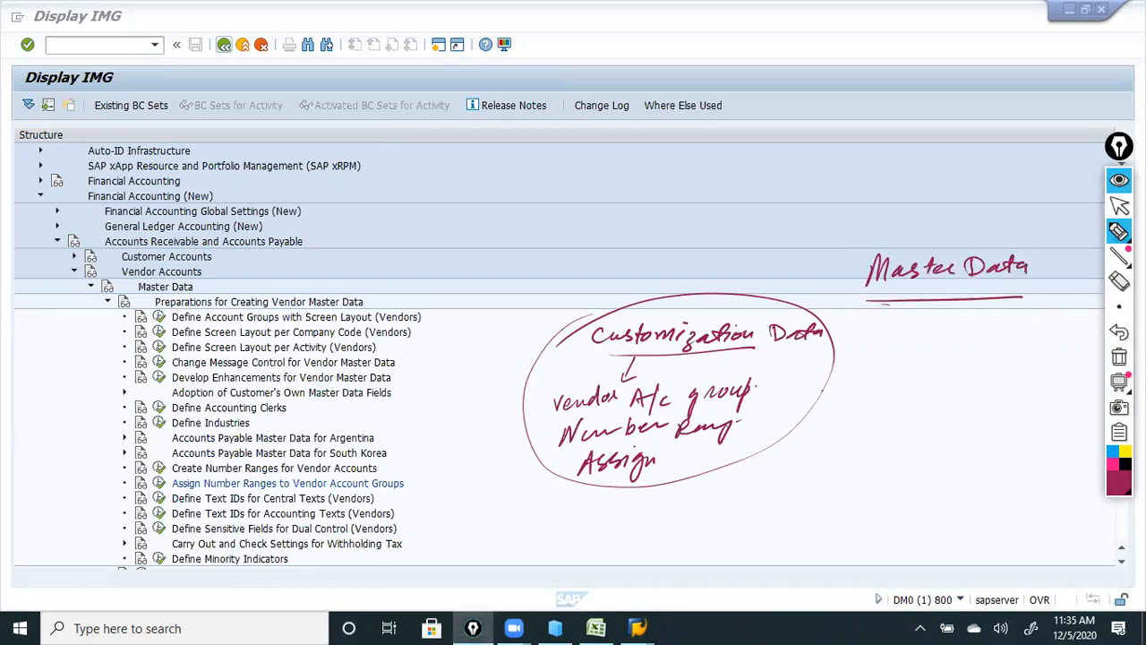
pyautogui.click(1120, 336)
pyautogui.moveTo(630, 389)
pyautogui.mouseDown()
pyautogui.moveTo(635, 358)
pyautogui.moveTo(703, 311)
pyautogui.moveTo(708, 360)
pyautogui.moveTo(814, 335)
pyautogui.moveTo(684, 423)
pyautogui.moveTo(762, 402)
pyautogui.moveTo(578, 481)
pyautogui.moveTo(564, 416)
pyautogui.moveTo(609, 409)
pyautogui.moveTo(642, 323)
pyautogui.mouseUp()
pyautogui.click(1119, 280)
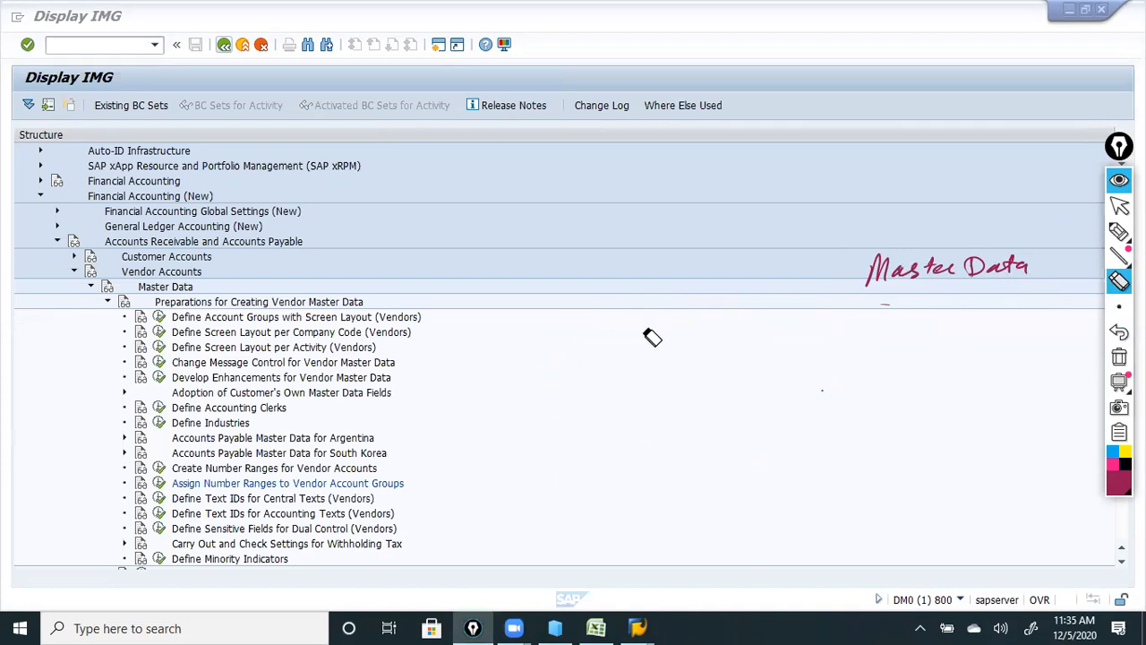
# Underline Master Data and handwrite account groups L123, F123 and T123 beneath it.
pyautogui.click(1119, 231)
pyautogui.moveTo(776, 306); pyautogui.dragTo(1027, 301)
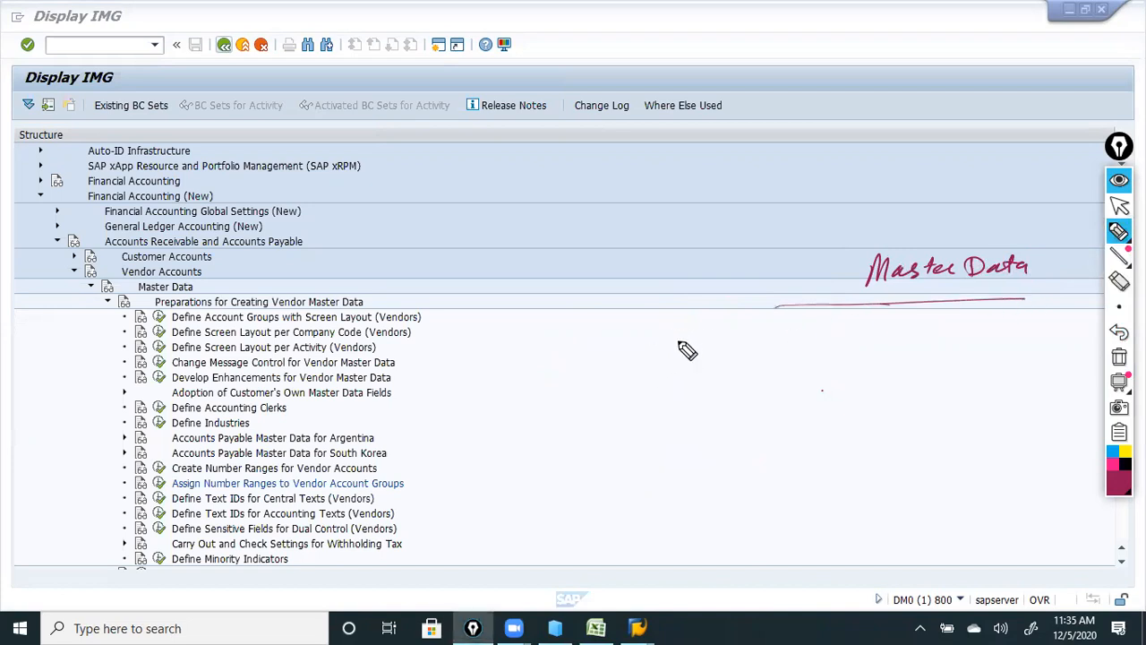
pyautogui.moveTo(617, 331); pyautogui.dragTo(657, 347)
pyautogui.moveTo(677, 340); pyautogui.dragTo(695, 345)
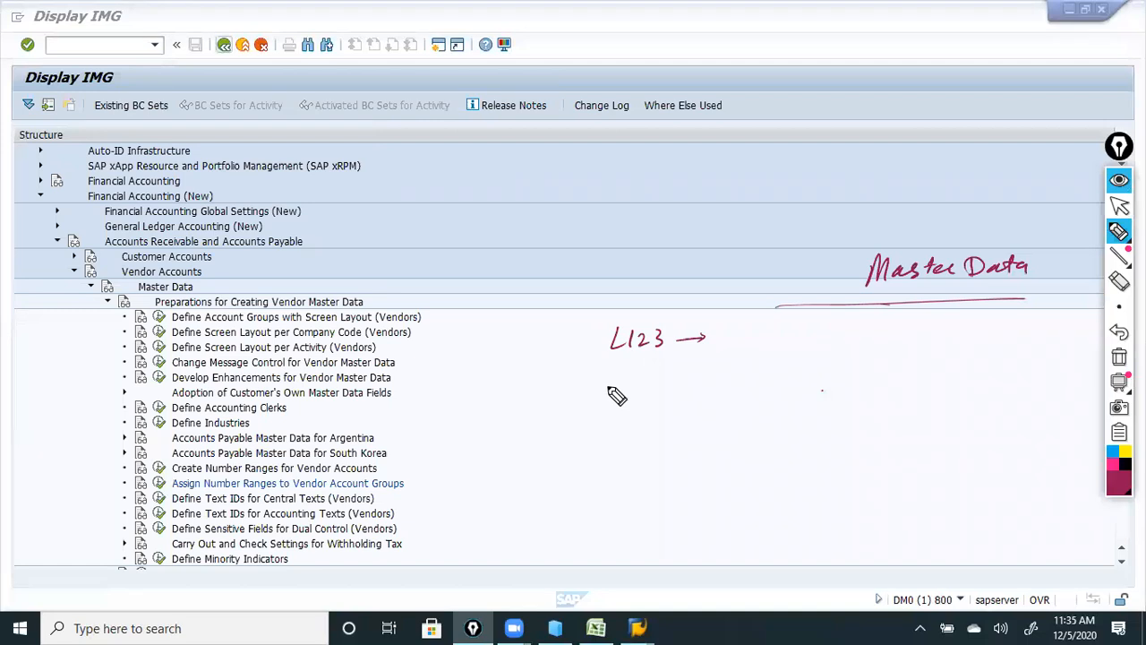
pyautogui.moveTo(619, 378); pyautogui.dragTo(607, 403)
pyautogui.moveTo(608, 391); pyautogui.dragTo(661, 397)
pyautogui.moveTo(602, 421)
pyautogui.mouseDown()
pyautogui.moveTo(616, 438)
pyautogui.moveTo(697, 427)
pyautogui.moveTo(709, 389)
pyautogui.mouseUp()
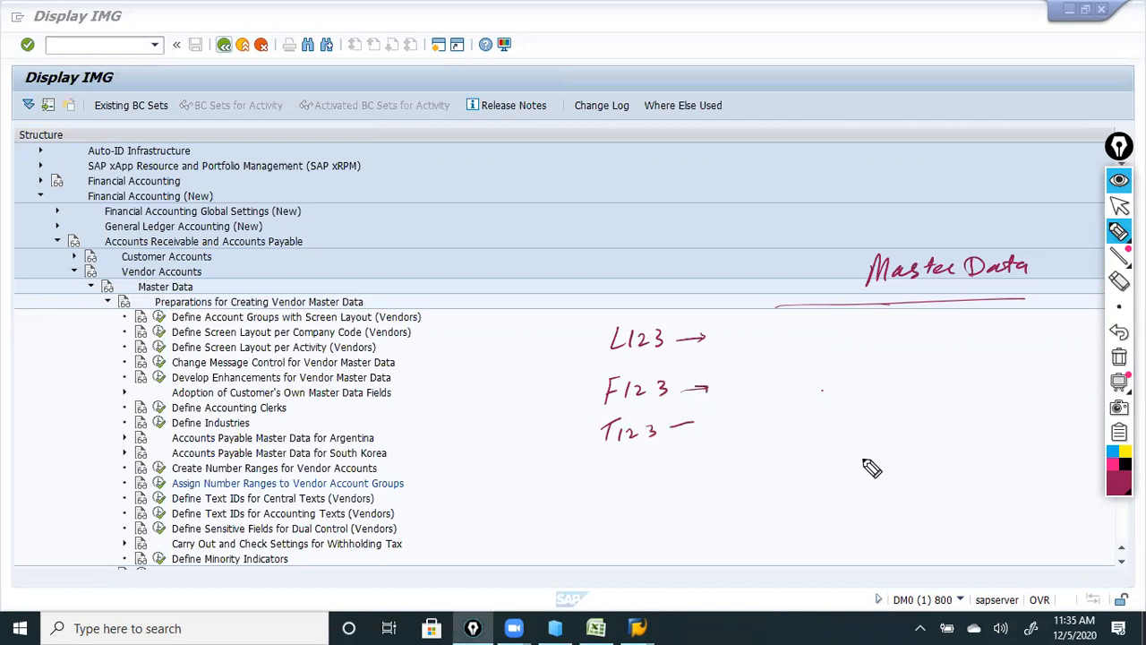
# Annotate the sample vendor company name with arrows, a bracket and a T.code label.
pyautogui.moveTo(778, 498)
pyautogui.mouseDown()
pyautogui.moveTo(792, 476)
pyautogui.moveTo(803, 502)
pyautogui.moveTo(834, 503)
pyautogui.moveTo(998, 483)
pyautogui.moveTo(1005, 460)
pyautogui.mouseUp()
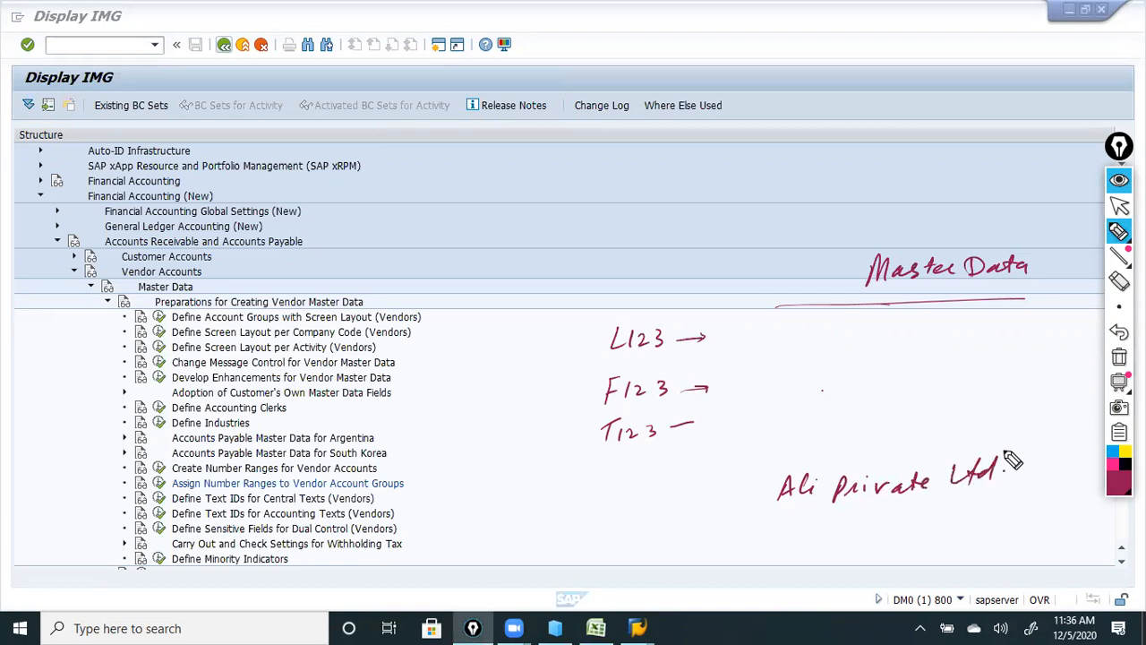
pyautogui.moveTo(726, 502)
pyautogui.mouseDown()
pyautogui.moveTo(766, 491)
pyautogui.moveTo(754, 498)
pyautogui.mouseUp()
pyautogui.moveTo(885, 303)
pyautogui.mouseDown()
pyautogui.moveTo(856, 407)
pyautogui.moveTo(874, 394)
pyautogui.moveTo(834, 432)
pyautogui.moveTo(935, 426)
pyautogui.mouseUp()
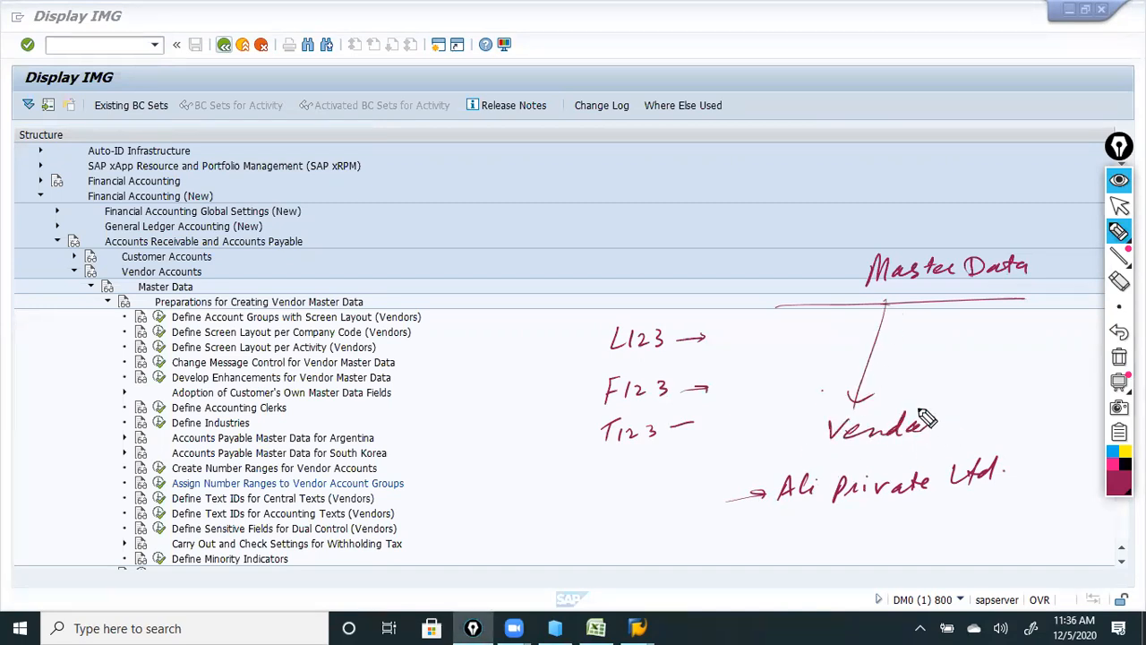
pyautogui.moveTo(777, 460); pyautogui.dragTo(743, 521)
pyautogui.moveTo(477, 462)
pyautogui.mouseDown()
pyautogui.moveTo(484, 483)
pyautogui.moveTo(552, 458)
pyautogui.moveTo(546, 467)
pyautogui.mouseUp()
pyautogui.moveTo(484, 491); pyautogui.dragTo(545, 475)
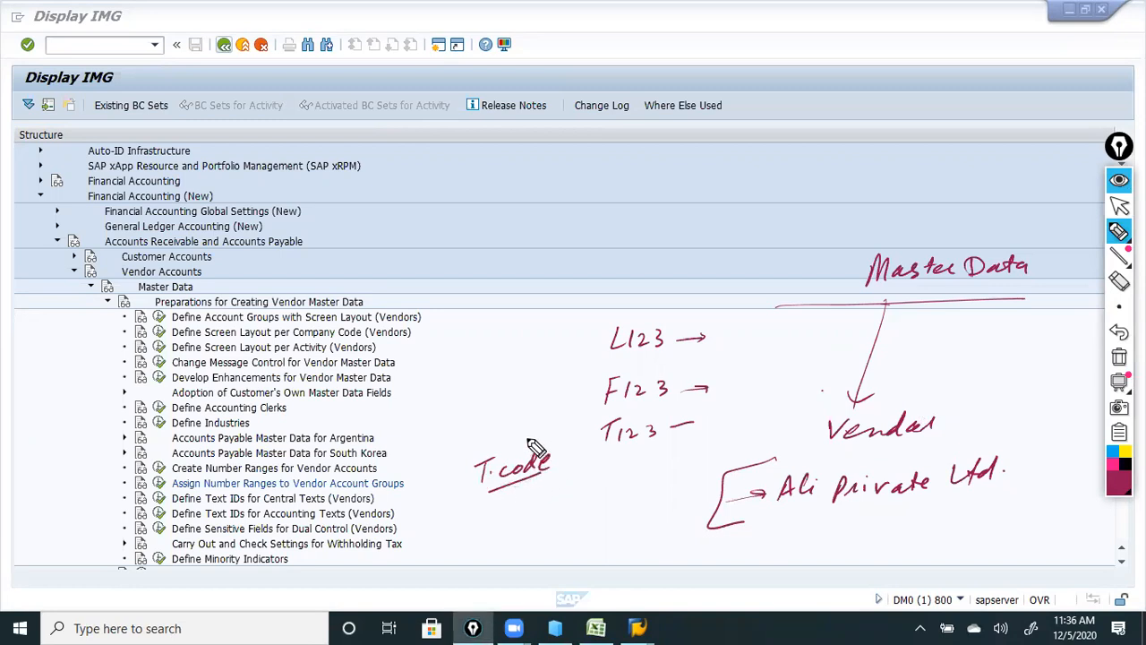
# Write T.code MK01 create, MK02 change, MK03 display, and link them to MM.
pyautogui.moveTo(696, 143); pyautogui.dragTo(781, 154)
pyautogui.moveTo(694, 166); pyautogui.dragTo(779, 159)
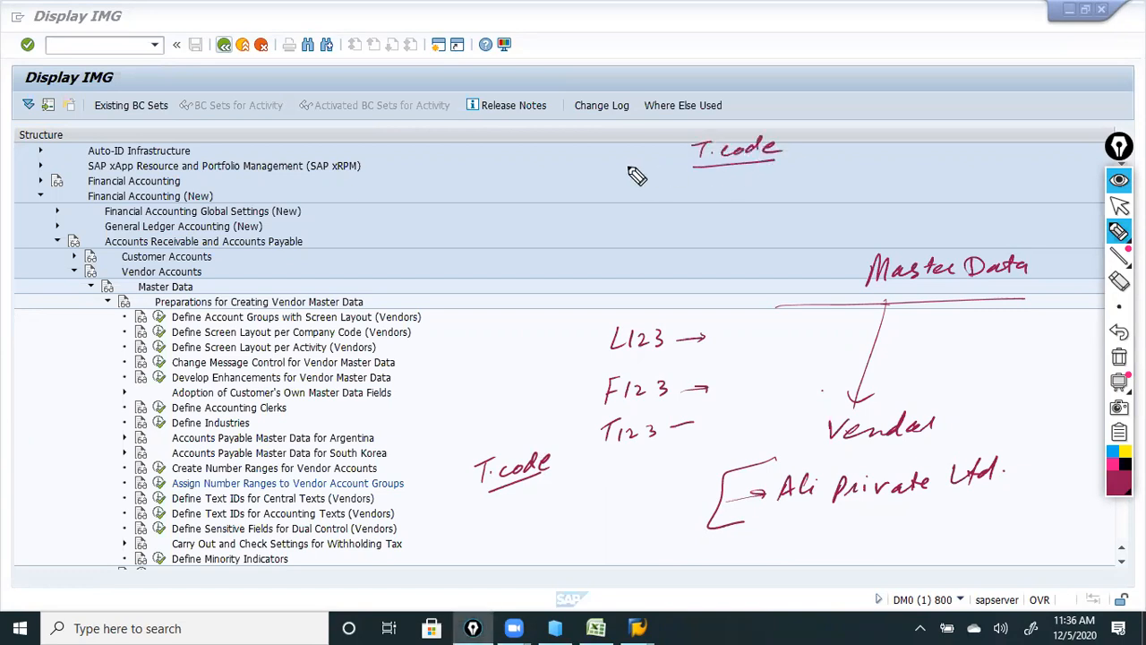
pyautogui.moveTo(729, 189)
pyautogui.mouseDown()
pyautogui.moveTo(751, 179)
pyautogui.moveTo(802, 190)
pyautogui.mouseUp()
pyautogui.moveTo(729, 202); pyautogui.dragTo(922, 163)
pyautogui.moveTo(757, 226); pyautogui.dragTo(942, 192)
pyautogui.moveTo(762, 262)
pyautogui.mouseDown()
pyautogui.moveTo(821, 243)
pyautogui.moveTo(841, 253)
pyautogui.moveTo(846, 240)
pyautogui.mouseUp()
pyautogui.moveTo(860, 224); pyautogui.dragTo(955, 231)
pyautogui.moveTo(704, 179); pyautogui.dragTo(730, 267)
pyautogui.moveTo(691, 227); pyautogui.dragTo(650, 240)
pyautogui.moveTo(663, 226); pyautogui.dragTo(667, 240)
pyautogui.moveTo(581, 240)
pyautogui.mouseDown()
pyautogui.moveTo(581, 260)
pyautogui.moveTo(614, 241)
pyautogui.moveTo(625, 262)
pyautogui.mouseUp()
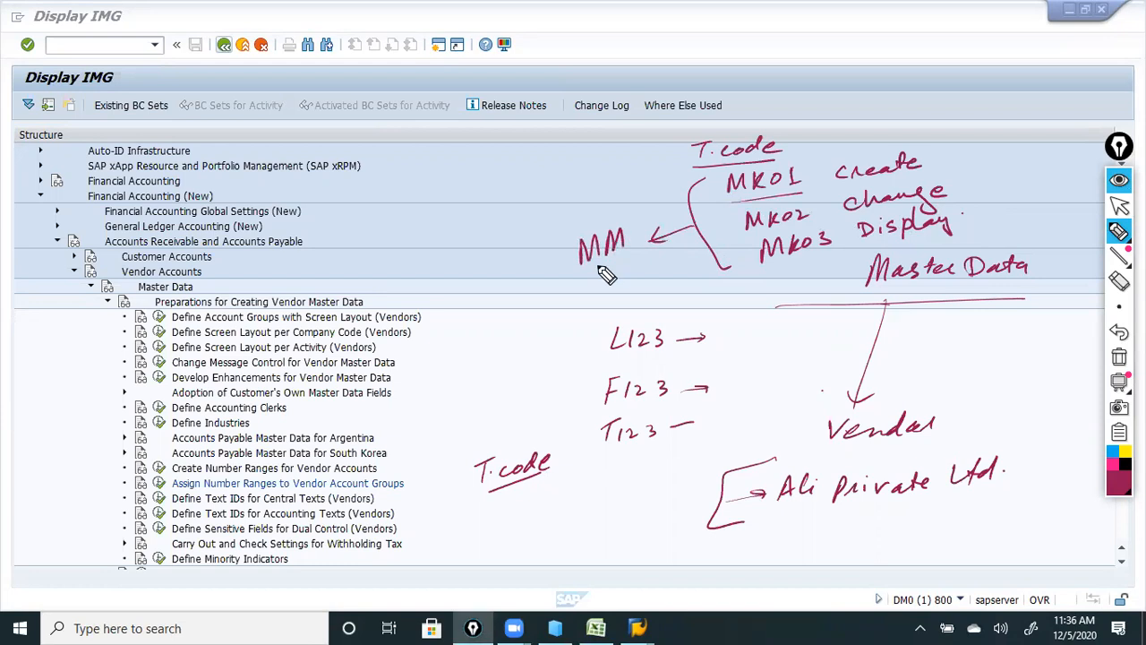
# Erase the account group and T.code notes, then start an FI note.
pyautogui.click(1119, 279)
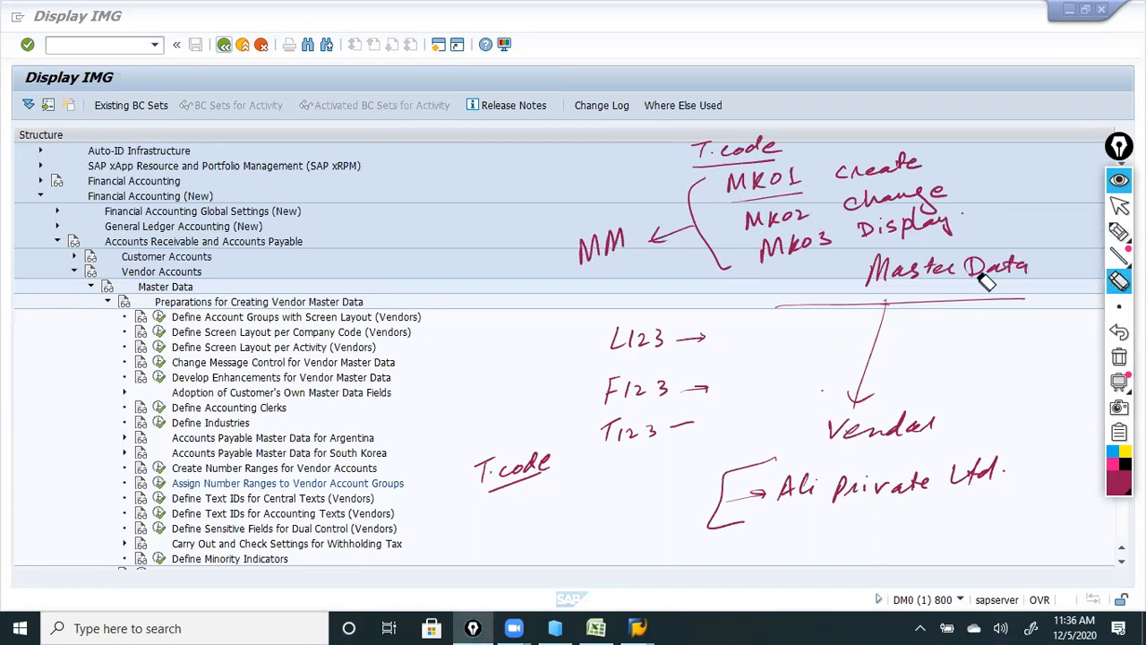
pyautogui.moveTo(475, 466); pyautogui.dragTo(529, 468)
pyautogui.moveTo(664, 369)
pyautogui.mouseDown()
pyautogui.moveTo(566, 390)
pyautogui.moveTo(643, 403)
pyautogui.moveTo(724, 382)
pyautogui.moveTo(525, 489)
pyautogui.moveTo(514, 460)
pyautogui.mouseUp()
pyautogui.click(1118, 231)
pyautogui.moveTo(455, 369); pyautogui.dragTo(478, 395)
# Write T.code with FK01, FK02, FK03 and arrows to create, change and display.
pyautogui.moveTo(518, 338)
pyautogui.mouseDown()
pyautogui.moveTo(511, 327)
pyautogui.moveTo(591, 319)
pyautogui.moveTo(495, 365)
pyautogui.moveTo(544, 484)
pyautogui.mouseUp()
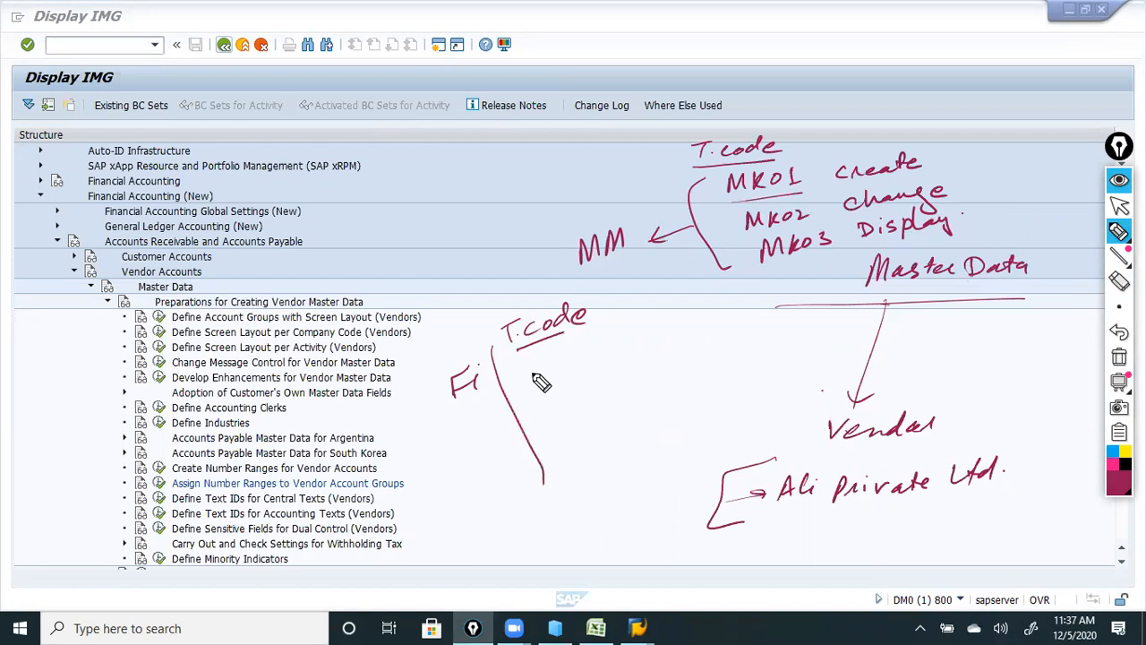
pyautogui.moveTo(536, 381)
pyautogui.mouseDown()
pyautogui.moveTo(525, 384)
pyautogui.moveTo(582, 386)
pyautogui.mouseUp()
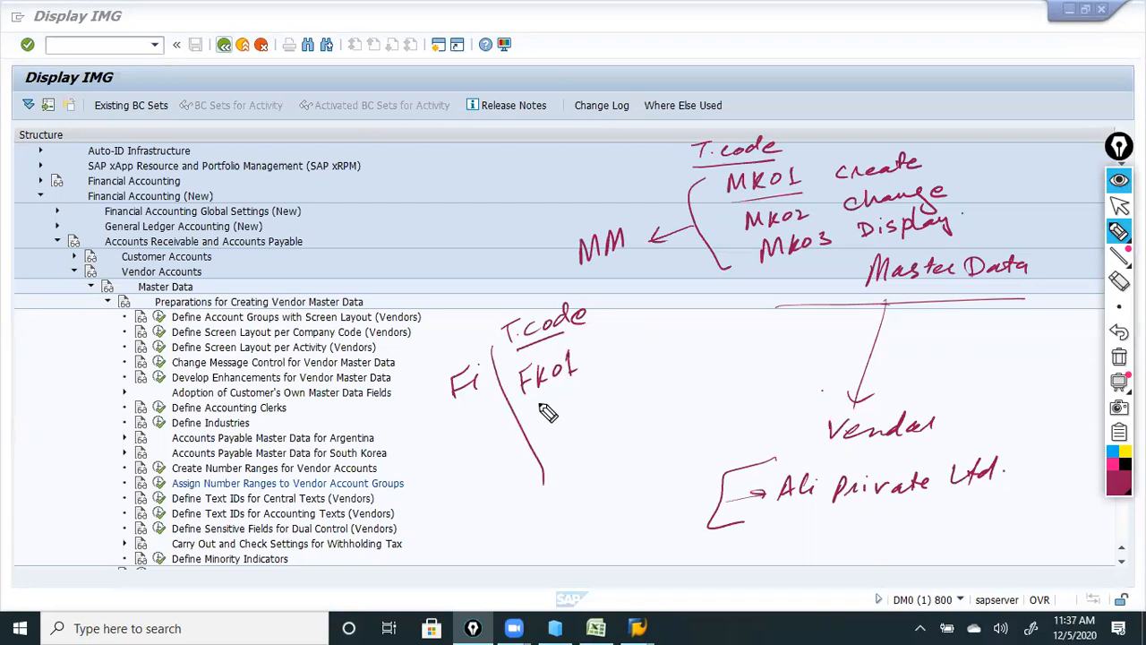
pyautogui.moveTo(549, 421)
pyautogui.mouseDown()
pyautogui.moveTo(538, 435)
pyautogui.moveTo(594, 405)
pyautogui.mouseUp()
pyautogui.moveTo(557, 448)
pyautogui.mouseDown()
pyautogui.moveTo(552, 457)
pyautogui.moveTo(602, 423)
pyautogui.mouseUp()
pyautogui.moveTo(582, 364); pyautogui.dragTo(704, 322)
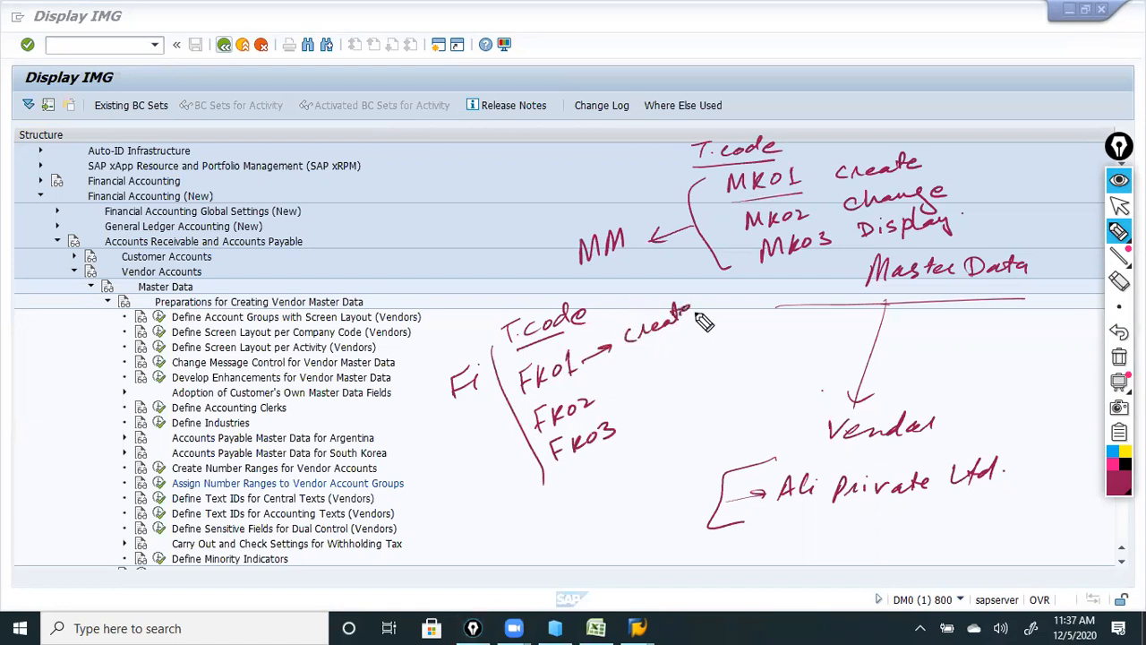
pyautogui.moveTo(605, 408); pyautogui.dragTo(730, 337)
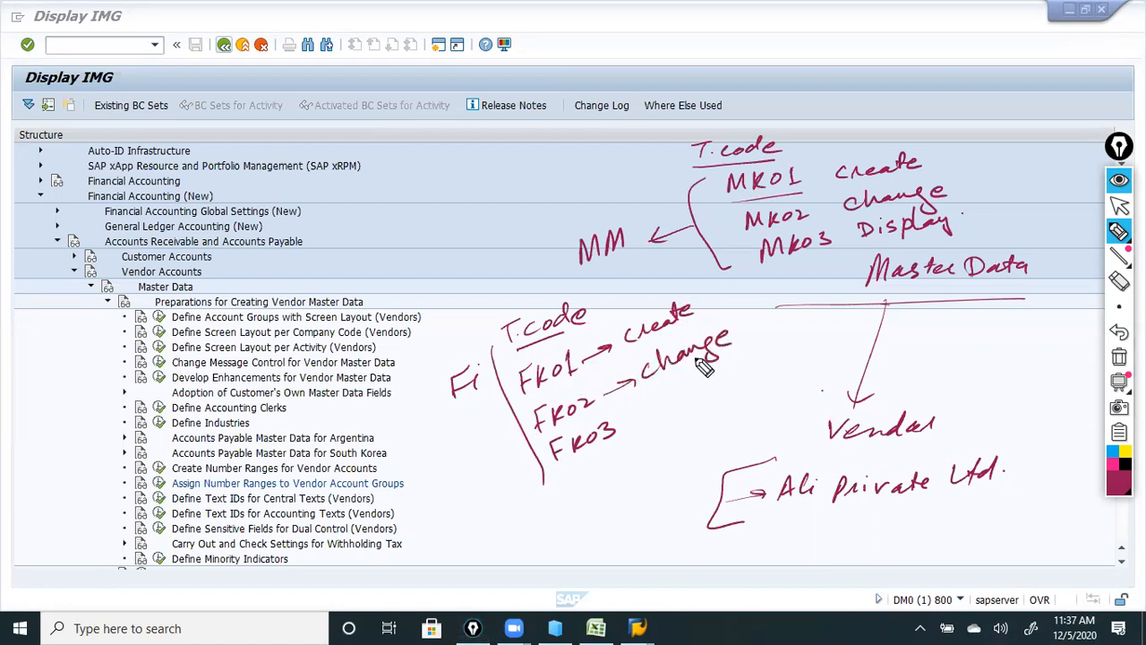
pyautogui.moveTo(627, 430)
pyautogui.mouseDown()
pyautogui.moveTo(717, 387)
pyautogui.moveTo(722, 408)
pyautogui.moveTo(750, 373)
pyautogui.moveTo(752, 391)
pyautogui.mouseUp()
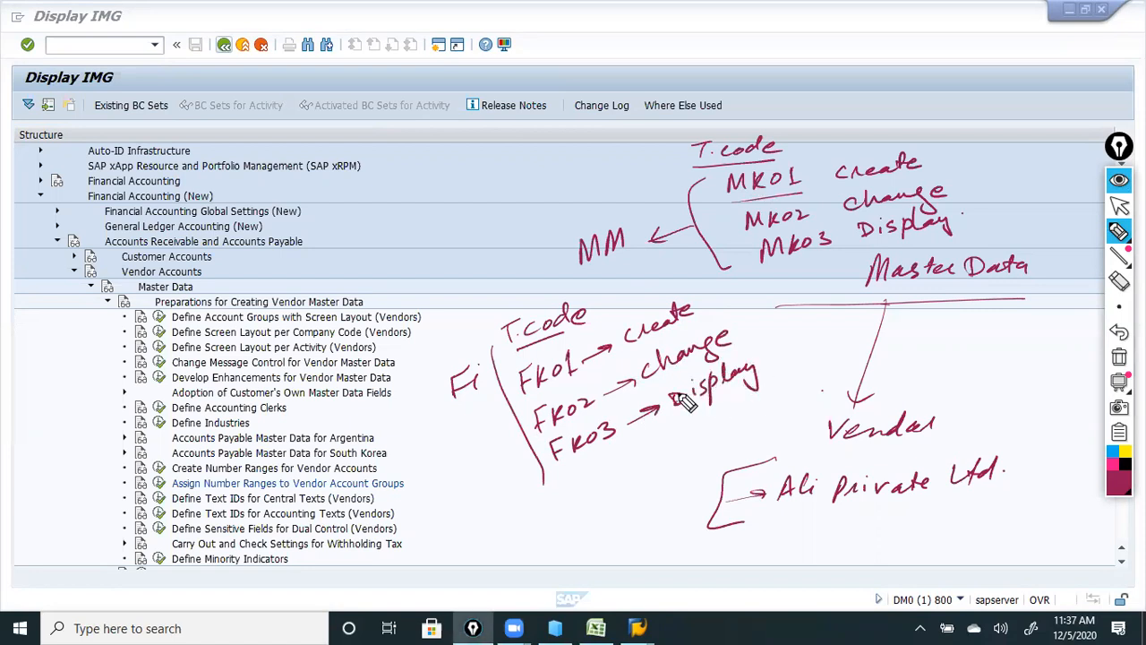
# Circle the Fi label and add a small arrow pointing to MK01.
pyautogui.moveTo(465, 381)
pyautogui.mouseDown()
pyautogui.moveTo(443, 408)
pyautogui.moveTo(484, 368)
pyautogui.moveTo(475, 412)
pyautogui.moveTo(484, 421)
pyautogui.moveTo(511, 404)
pyautogui.mouseUp()
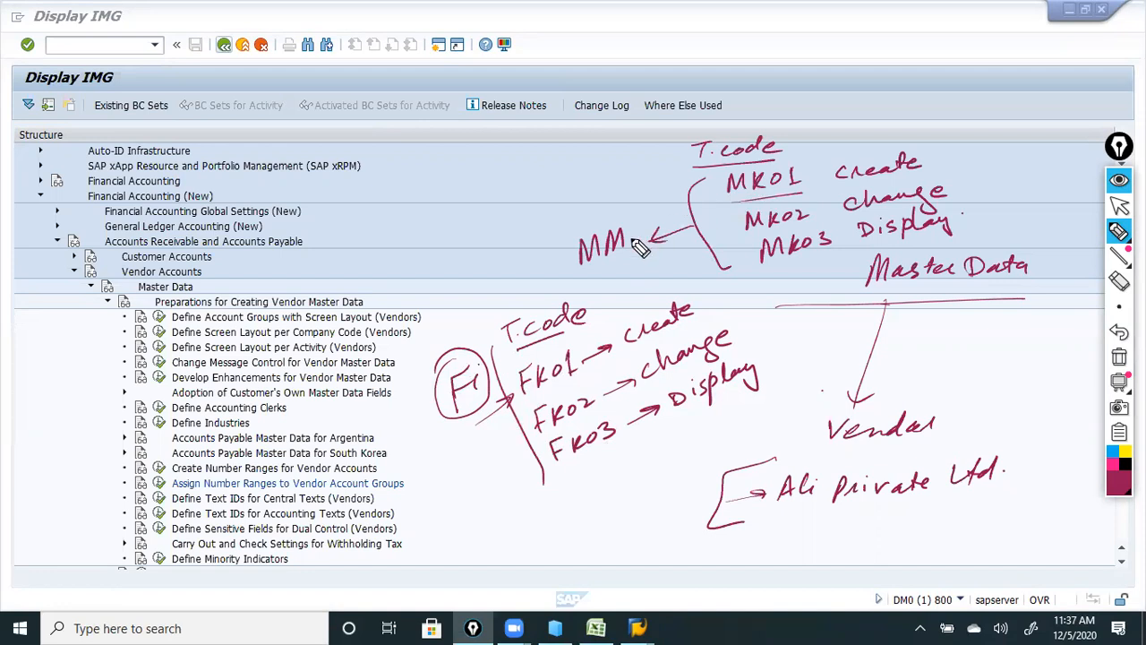
pyautogui.moveTo(660, 208); pyautogui.dragTo(702, 193)
pyautogui.moveTo(696, 190); pyautogui.dragTo(700, 199)
# Erase the Master Data sketch and the leftover ink marks.
pyautogui.click(1119, 280)
pyautogui.moveTo(1021, 267)
pyautogui.mouseDown()
pyautogui.moveTo(925, 285)
pyautogui.moveTo(722, 534)
pyautogui.moveTo(860, 418)
pyautogui.moveTo(943, 475)
pyautogui.moveTo(945, 502)
pyautogui.mouseUp()
pyautogui.moveTo(866, 510); pyautogui.dragTo(891, 468)
# Draw a connector from the FK codes to XK01, XK02, XK03 for create, change, display.
pyautogui.click(1120, 231)
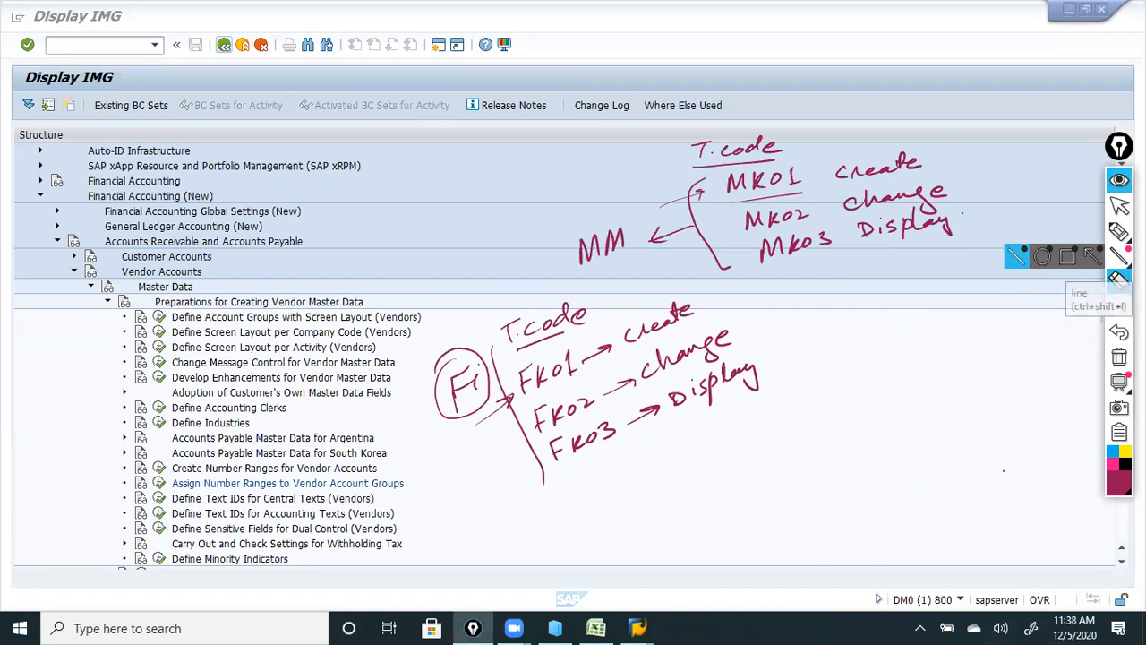
pyautogui.moveTo(659, 445)
pyautogui.mouseDown()
pyautogui.moveTo(717, 460)
pyautogui.moveTo(844, 294)
pyautogui.mouseUp()
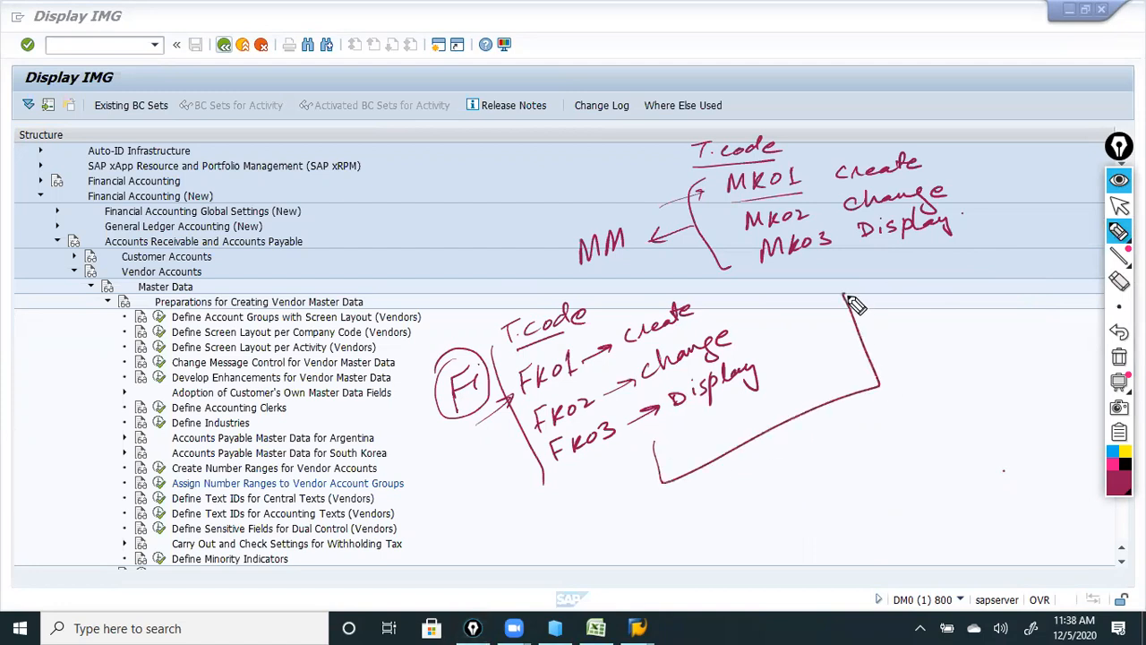
pyautogui.moveTo(768, 433); pyautogui.dragTo(783, 475)
pyautogui.moveTo(773, 456); pyautogui.dragTo(796, 457)
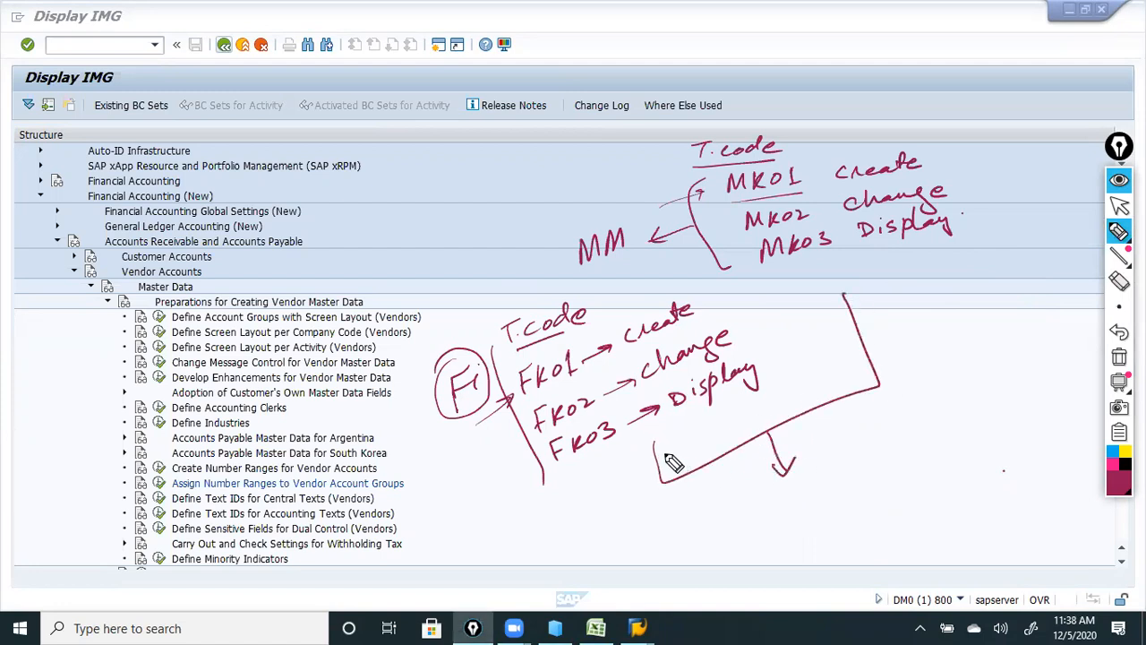
pyautogui.moveTo(755, 514)
pyautogui.mouseDown()
pyautogui.moveTo(822, 511)
pyautogui.moveTo(899, 441)
pyautogui.moveTo(965, 414)
pyautogui.mouseUp()
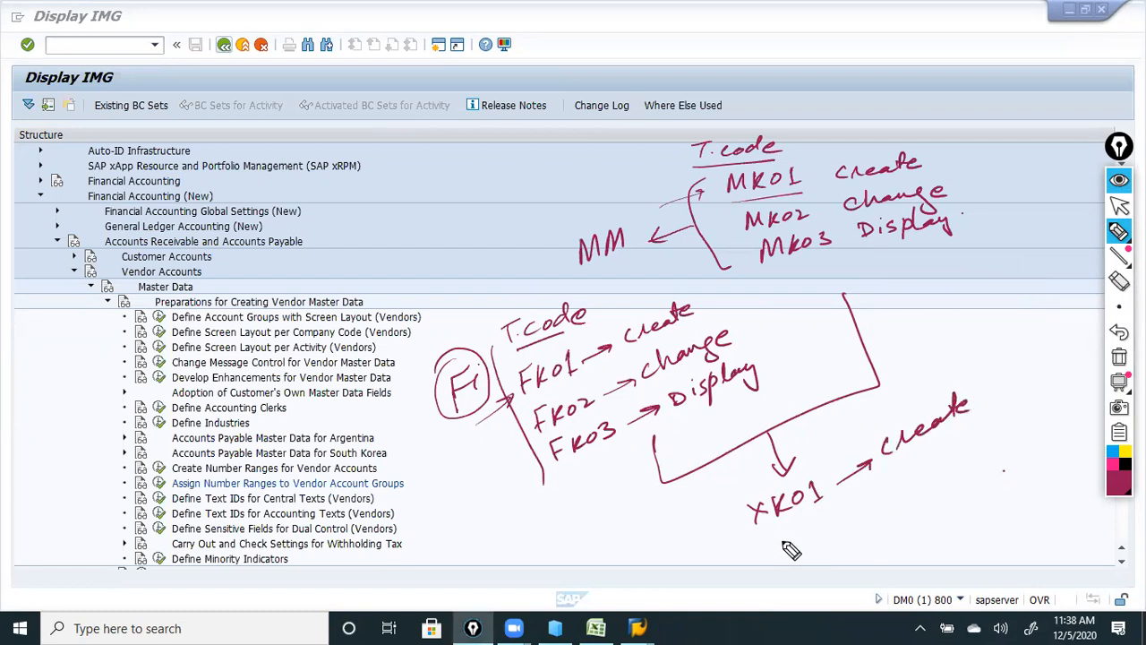
pyautogui.moveTo(779, 538)
pyautogui.mouseDown()
pyautogui.moveTo(885, 507)
pyautogui.moveTo(928, 463)
pyautogui.moveTo(961, 458)
pyautogui.moveTo(1010, 421)
pyautogui.mouseUp()
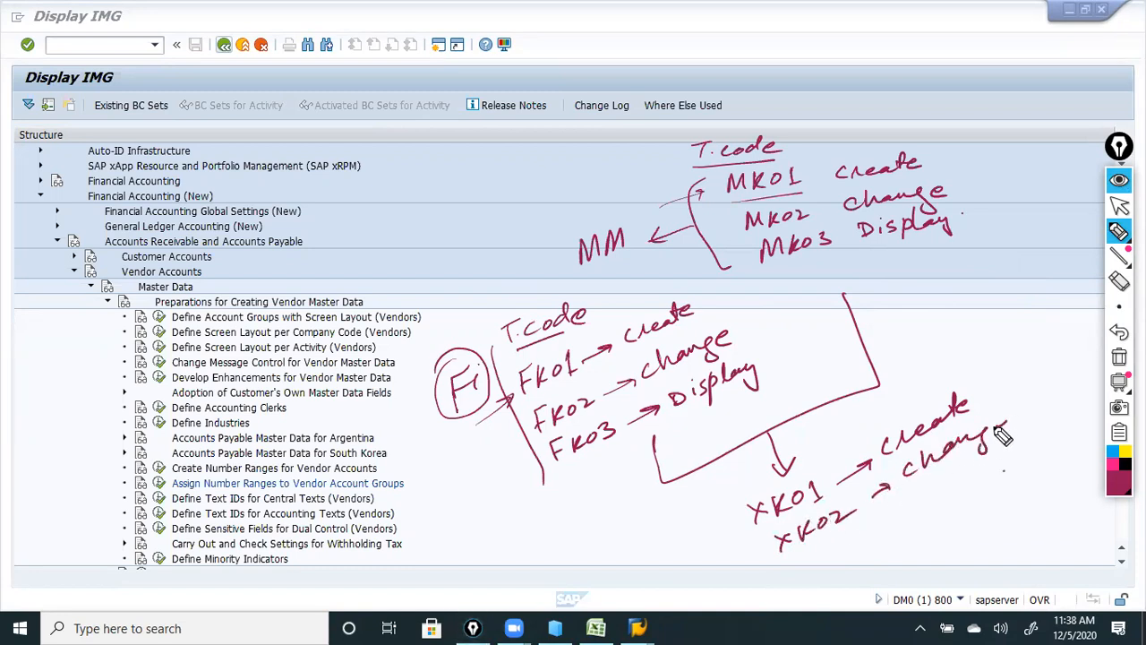
pyautogui.moveTo(804, 554)
pyautogui.mouseDown()
pyautogui.moveTo(967, 493)
pyautogui.moveTo(978, 517)
pyautogui.moveTo(994, 483)
pyautogui.moveTo(1026, 460)
pyautogui.mouseUp()
# Circle XK01, then leave the IMG display for Customizing: Execute Project.
pyautogui.moveTo(811, 467)
pyautogui.mouseDown()
pyautogui.moveTo(759, 521)
pyautogui.moveTo(831, 472)
pyautogui.moveTo(867, 421)
pyautogui.mouseUp()
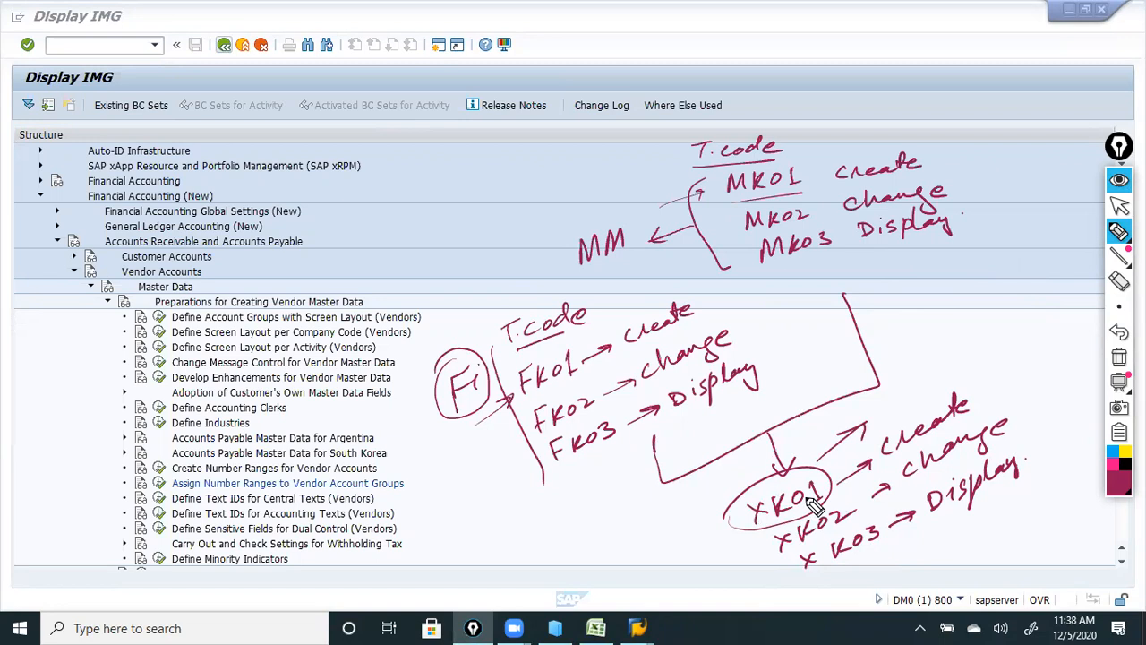
pyautogui.click(1119, 206)
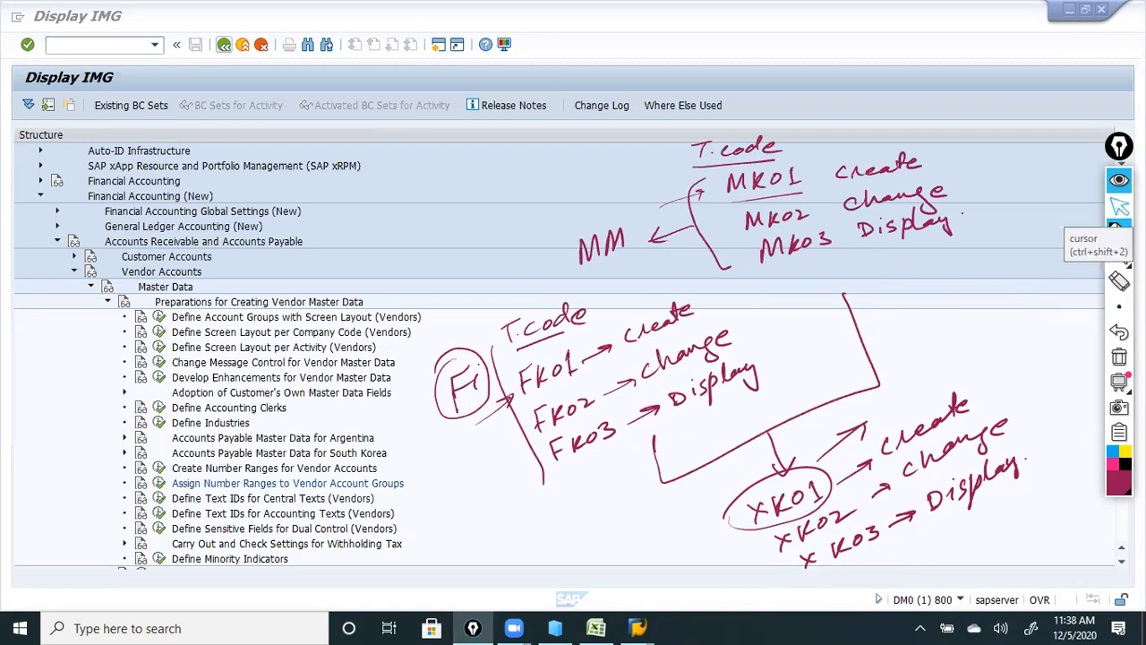
pyautogui.click(225, 46)
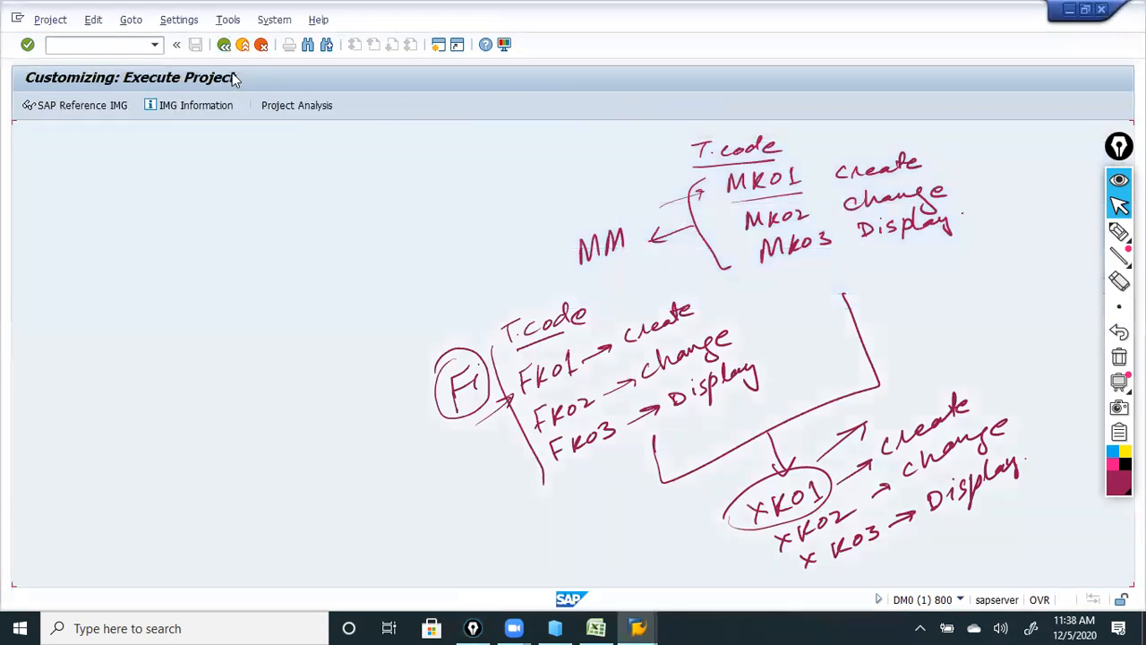
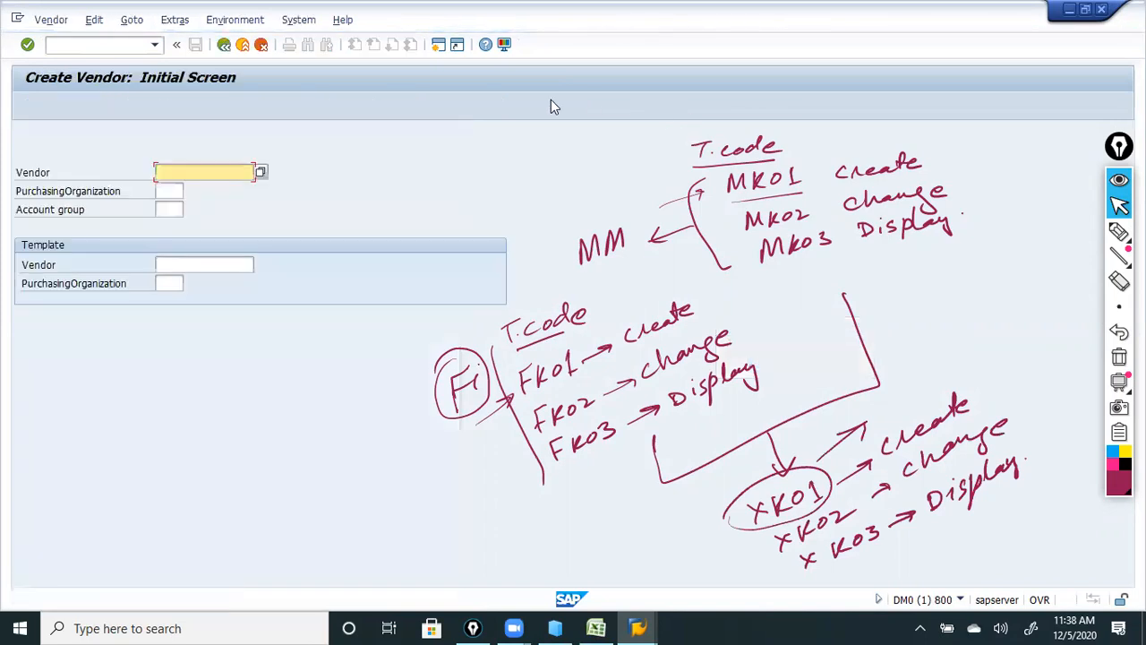
# Annotate the form: vendor number is system generated, purchasing organization links to MM, account groups L123, F123.
pyautogui.click(163, 190)
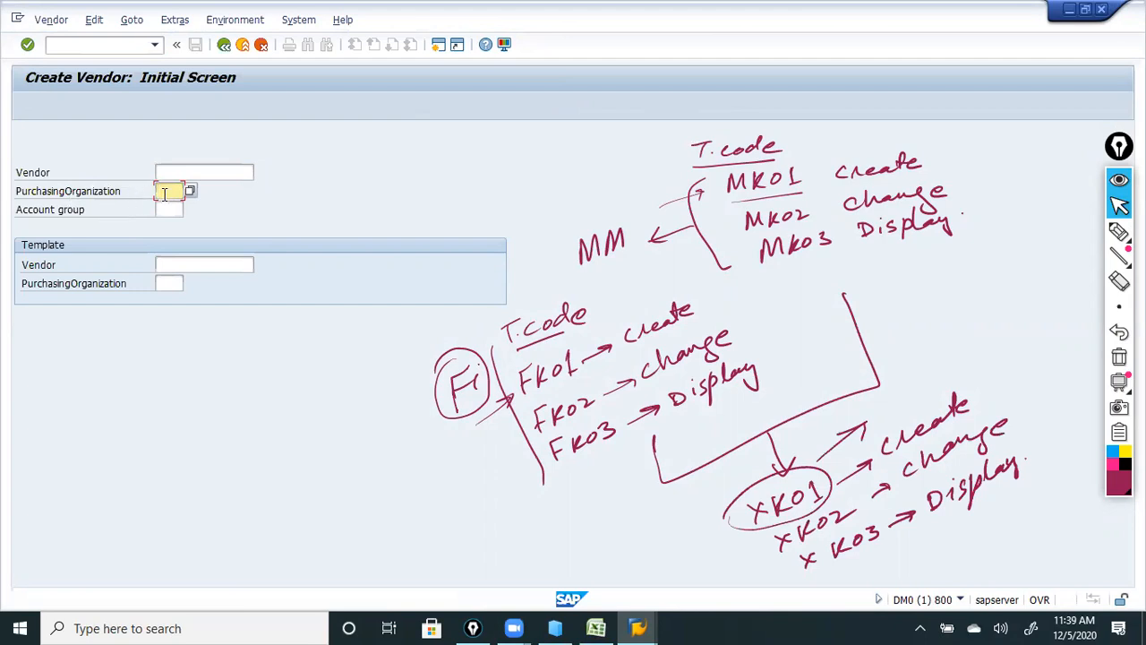
pyautogui.click(170, 210)
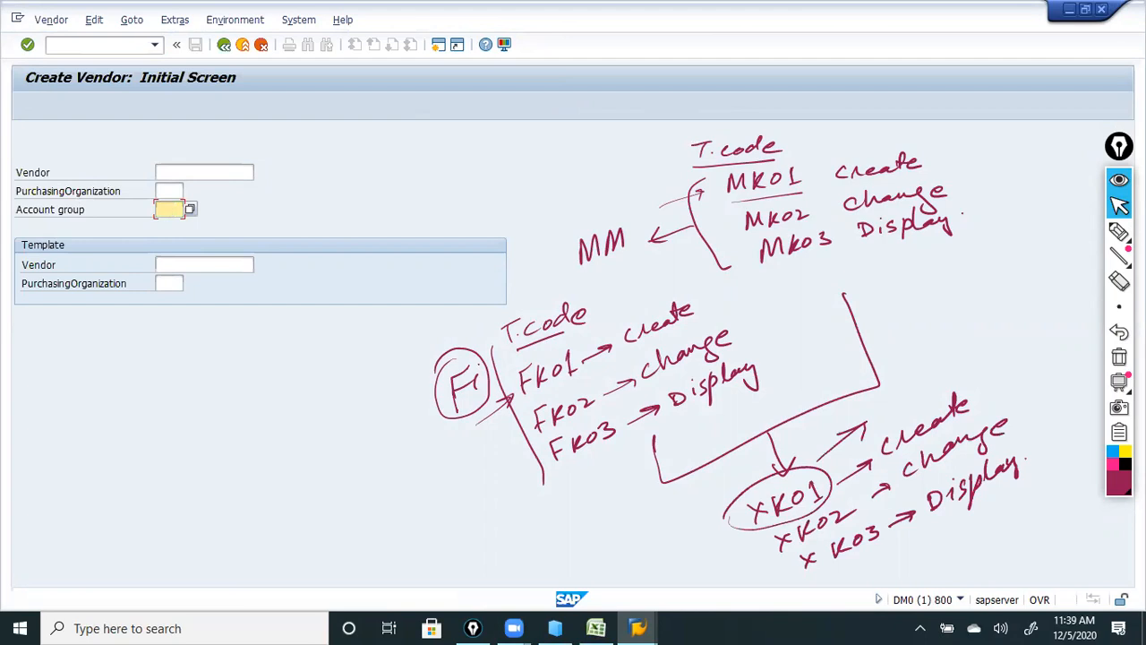
pyautogui.click(1120, 231)
pyautogui.moveTo(263, 175)
pyautogui.mouseDown()
pyautogui.moveTo(381, 163)
pyautogui.moveTo(545, 113)
pyautogui.mouseUp()
pyautogui.moveTo(185, 195); pyautogui.dragTo(293, 189)
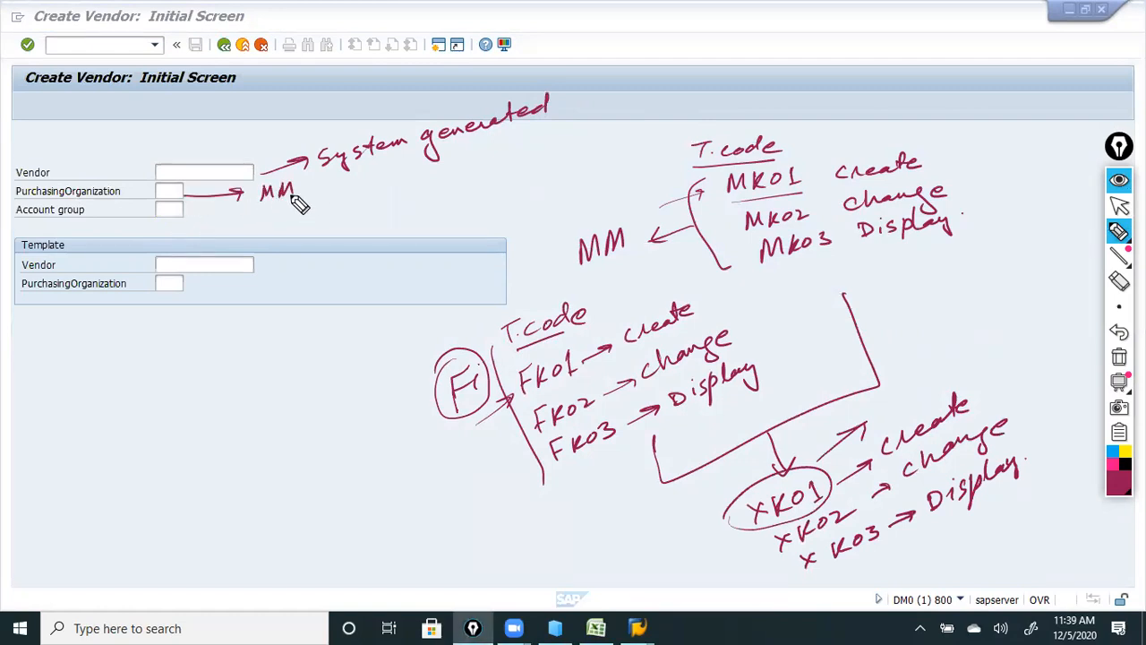
pyautogui.moveTo(186, 216); pyautogui.dragTo(337, 220)
pyautogui.moveTo(342, 210)
pyautogui.mouseDown()
pyautogui.moveTo(371, 218)
pyautogui.moveTo(351, 225)
pyautogui.moveTo(401, 223)
pyautogui.mouseUp()
pyautogui.moveTo(404, 205)
pyautogui.mouseDown()
pyautogui.moveTo(417, 204)
pyautogui.moveTo(422, 221)
pyautogui.mouseUp()
pyautogui.moveTo(426, 207)
pyautogui.mouseDown()
pyautogui.moveTo(439, 218)
pyautogui.moveTo(498, 189)
pyautogui.moveTo(489, 206)
pyautogui.moveTo(506, 206)
pyautogui.mouseUp()
# Add T123, circle the example groups, and tick the vendor, purchasing organization, account group and Template fields.
pyautogui.moveTo(513, 192); pyautogui.dragTo(535, 205)
pyautogui.moveTo(313, 232)
pyautogui.mouseDown()
pyautogui.moveTo(367, 199)
pyautogui.moveTo(312, 234)
pyautogui.mouseUp()
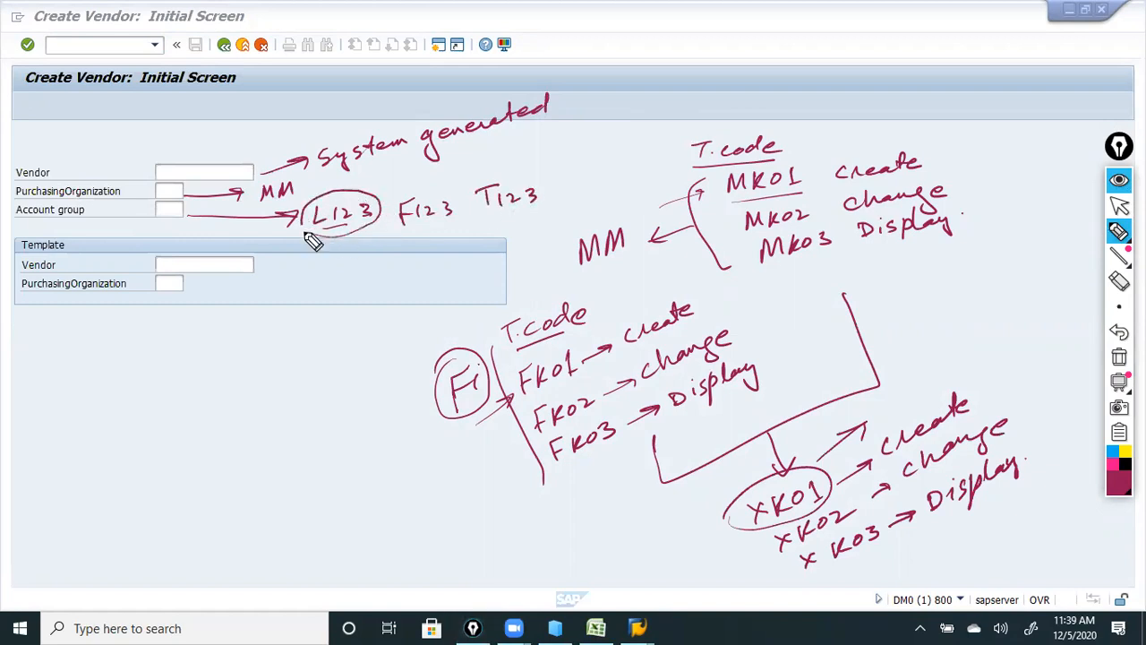
pyautogui.moveTo(432, 190)
pyautogui.mouseDown()
pyautogui.moveTo(404, 238)
pyautogui.moveTo(443, 196)
pyautogui.mouseUp()
pyautogui.moveTo(503, 177)
pyautogui.mouseDown()
pyautogui.moveTo(493, 225)
pyautogui.moveTo(504, 179)
pyautogui.moveTo(493, 173)
pyautogui.mouseUp()
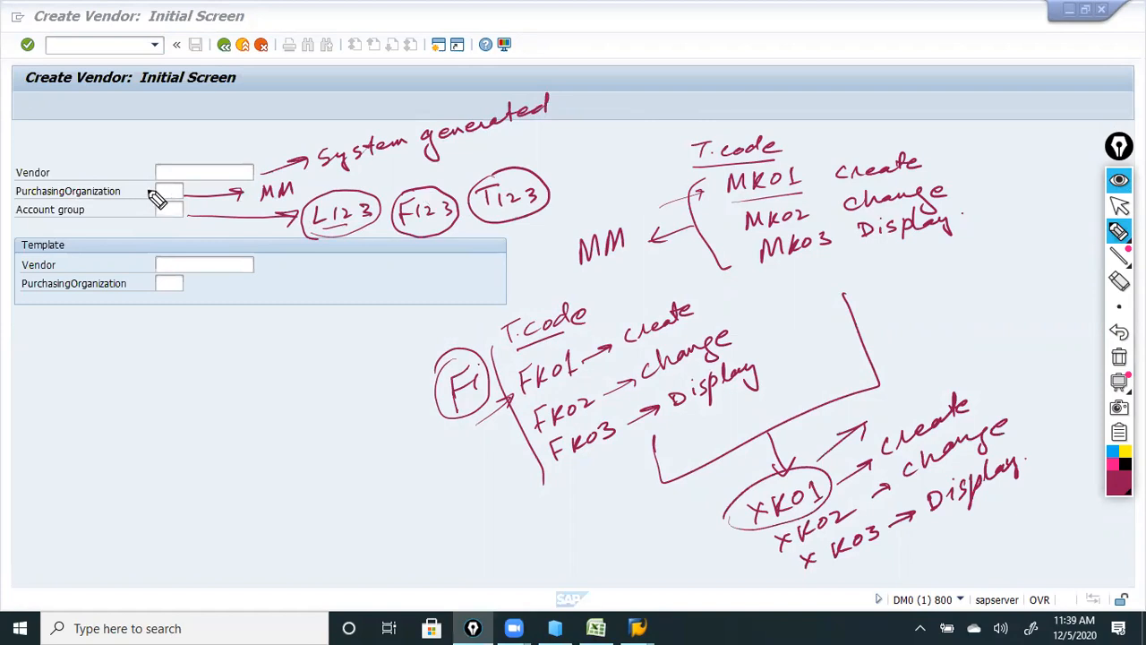
pyautogui.moveTo(129, 166); pyautogui.dragTo(150, 162)
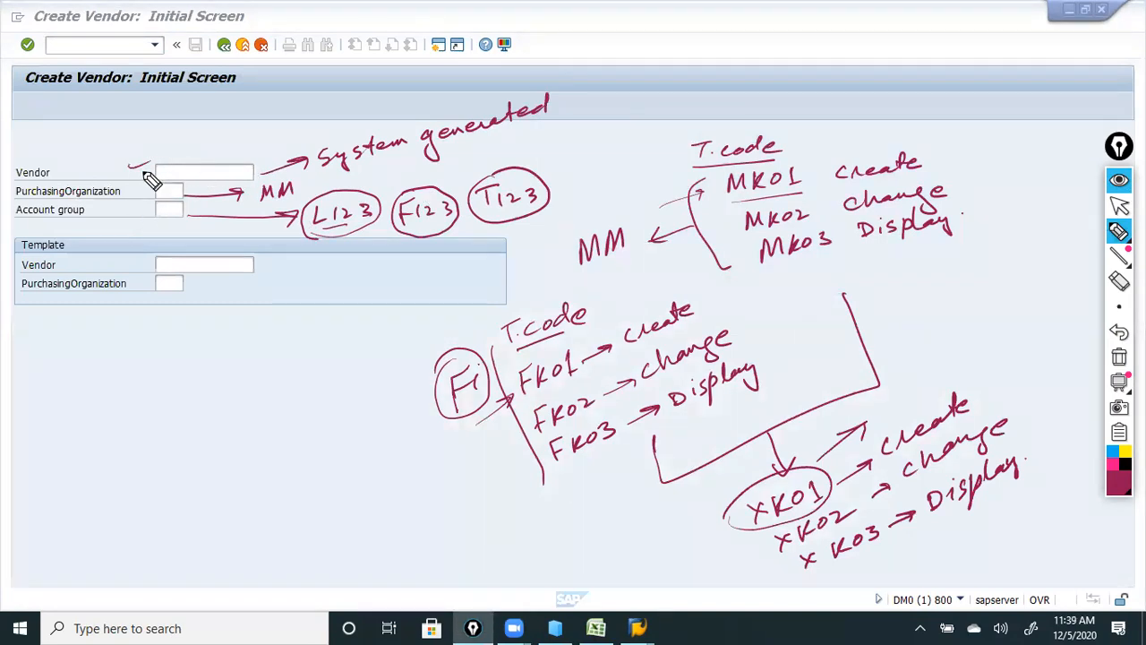
pyautogui.moveTo(133, 192)
pyautogui.mouseDown()
pyautogui.moveTo(150, 187)
pyautogui.moveTo(152, 208)
pyautogui.mouseUp()
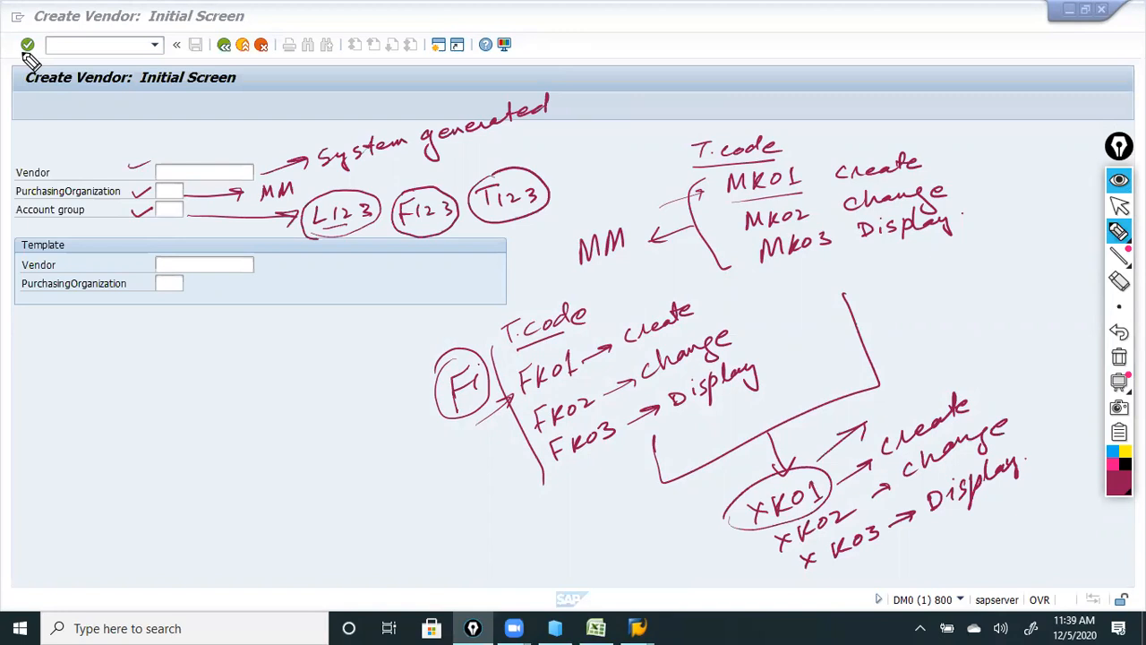
pyautogui.moveTo(82, 267)
pyautogui.mouseDown()
pyautogui.moveTo(136, 263)
pyautogui.moveTo(150, 287)
pyautogui.mouseUp()
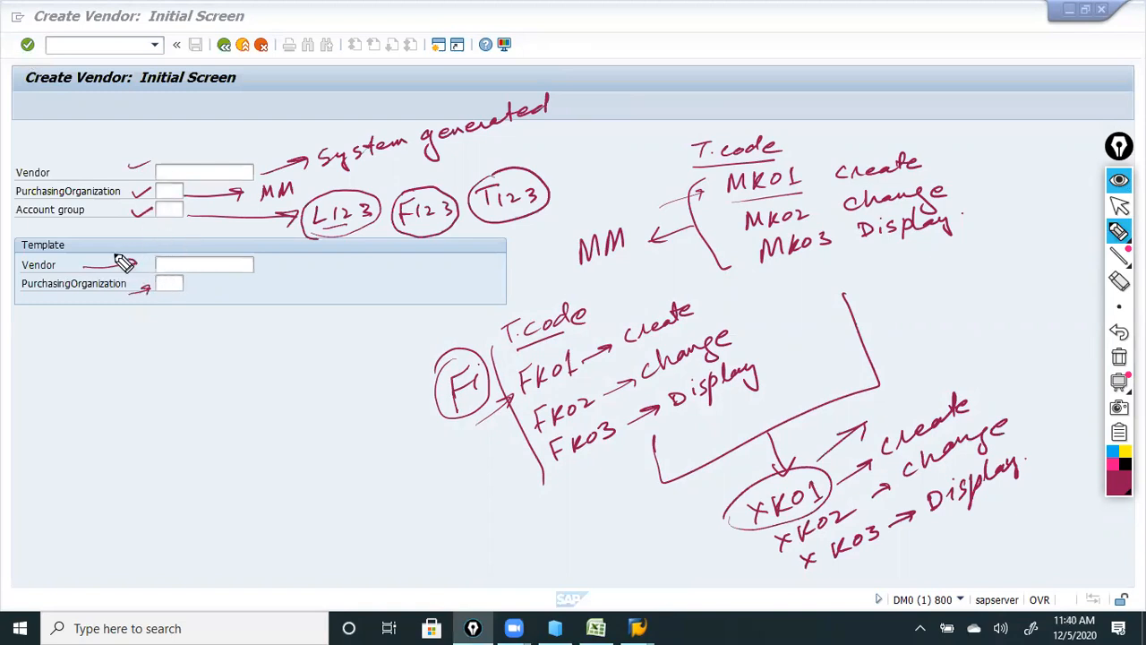
pyautogui.moveTo(54, 230)
pyautogui.mouseDown()
pyautogui.moveTo(68, 331)
pyautogui.moveTo(253, 241)
pyautogui.moveTo(41, 242)
pyautogui.mouseUp()
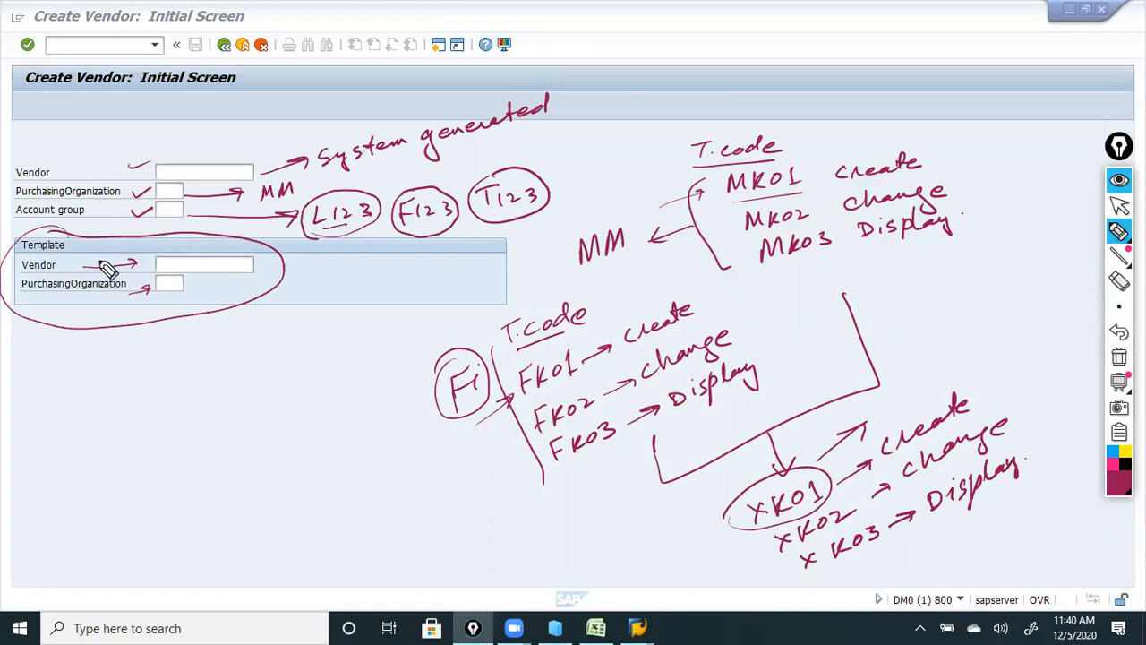
# Erase the notes around the vendor fields and the leftover 123 examples.
pyautogui.click(1120, 281)
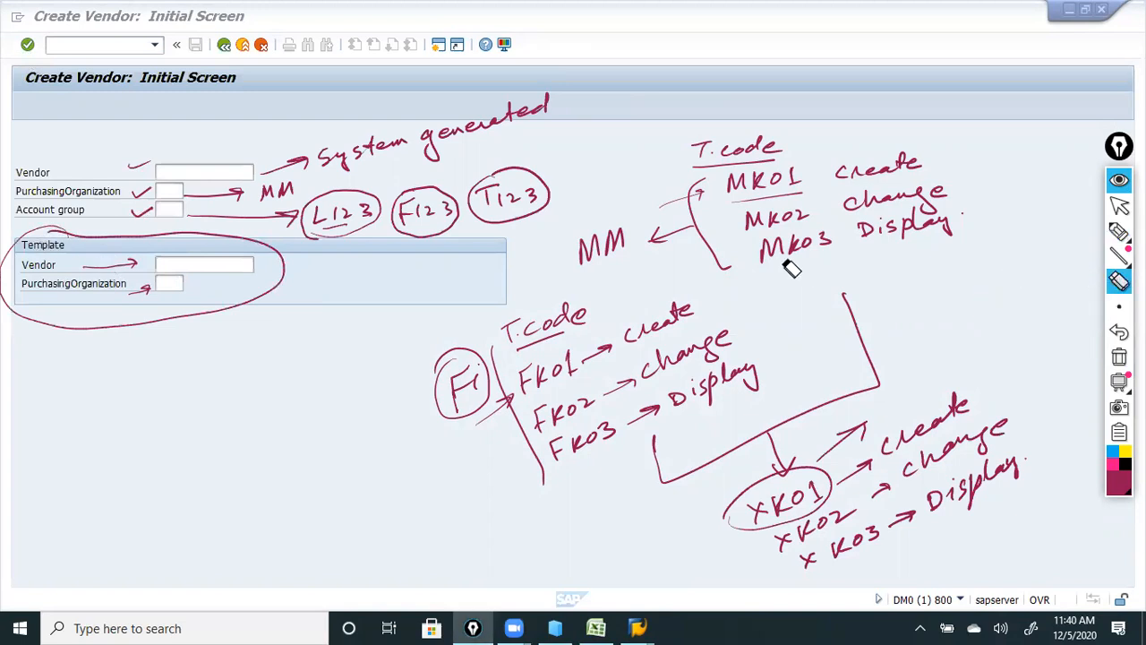
pyautogui.moveTo(157, 321)
pyautogui.mouseDown()
pyautogui.moveTo(120, 338)
pyautogui.moveTo(141, 197)
pyautogui.moveTo(176, 151)
pyautogui.moveTo(322, 170)
pyautogui.moveTo(569, 117)
pyautogui.mouseUp()
pyautogui.moveTo(394, 230); pyautogui.dragTo(568, 191)
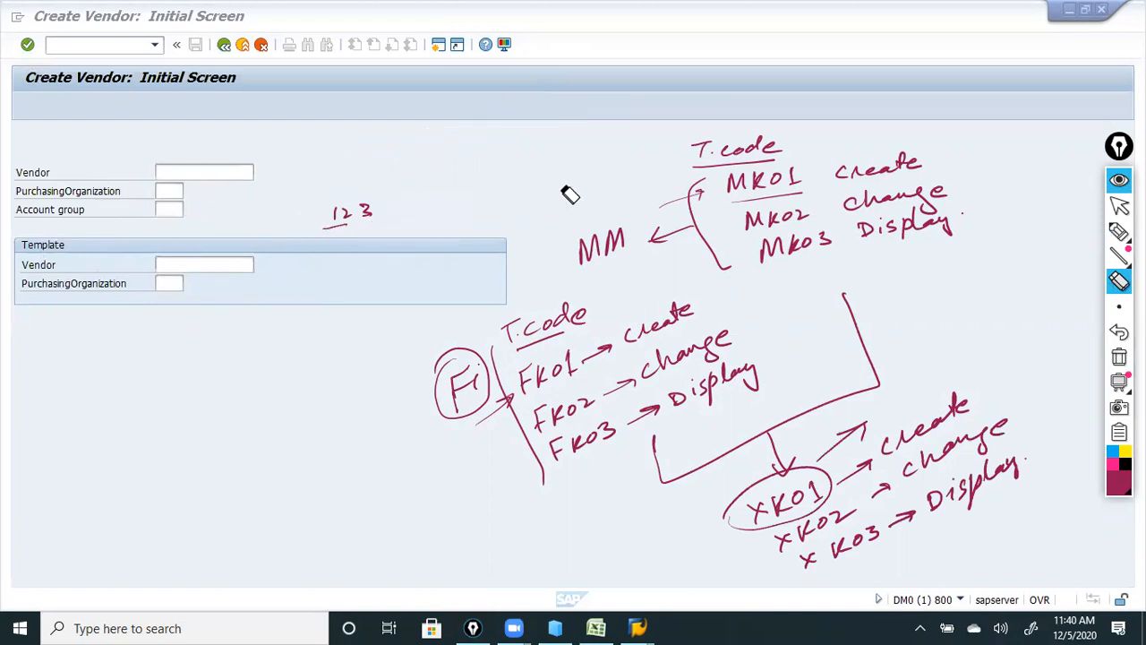
pyautogui.moveTo(379, 215); pyautogui.dragTo(294, 216)
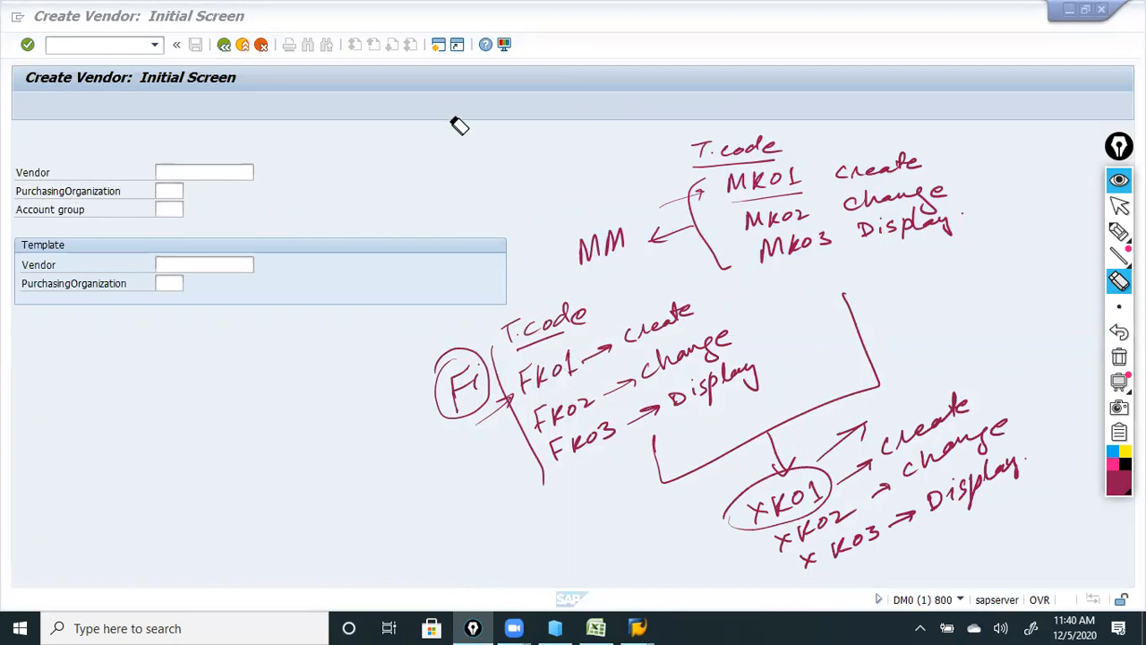
pyautogui.click(1119, 206)
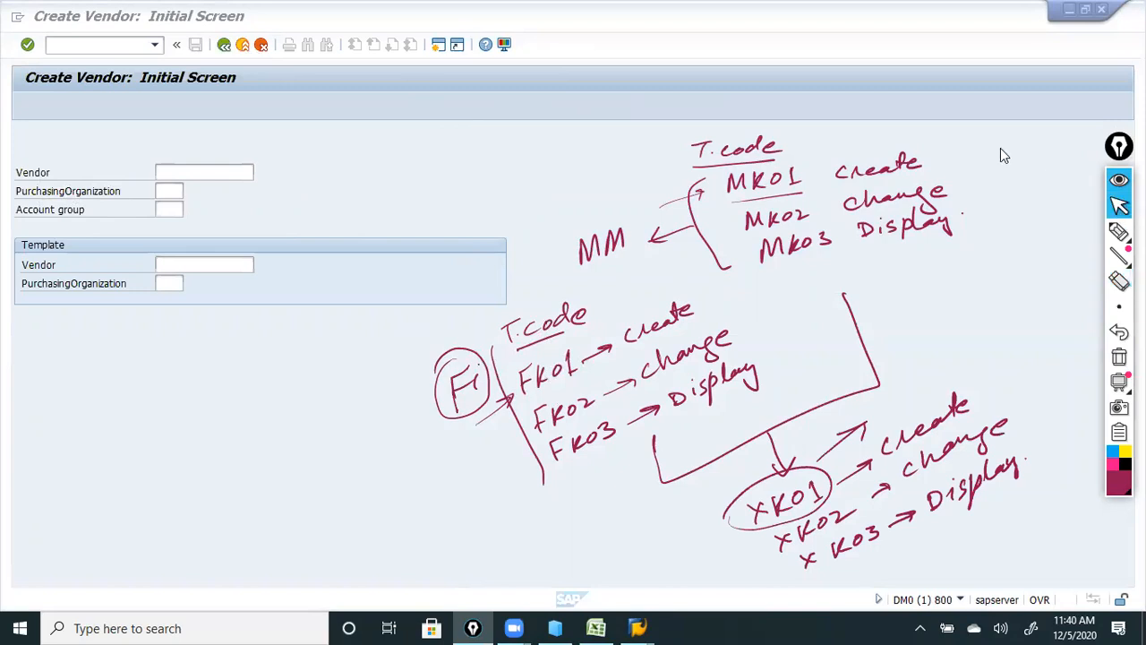
# Return to SAP Easy Access, try FK01, go back, and start transaction XK01.
pyautogui.click(224, 44)
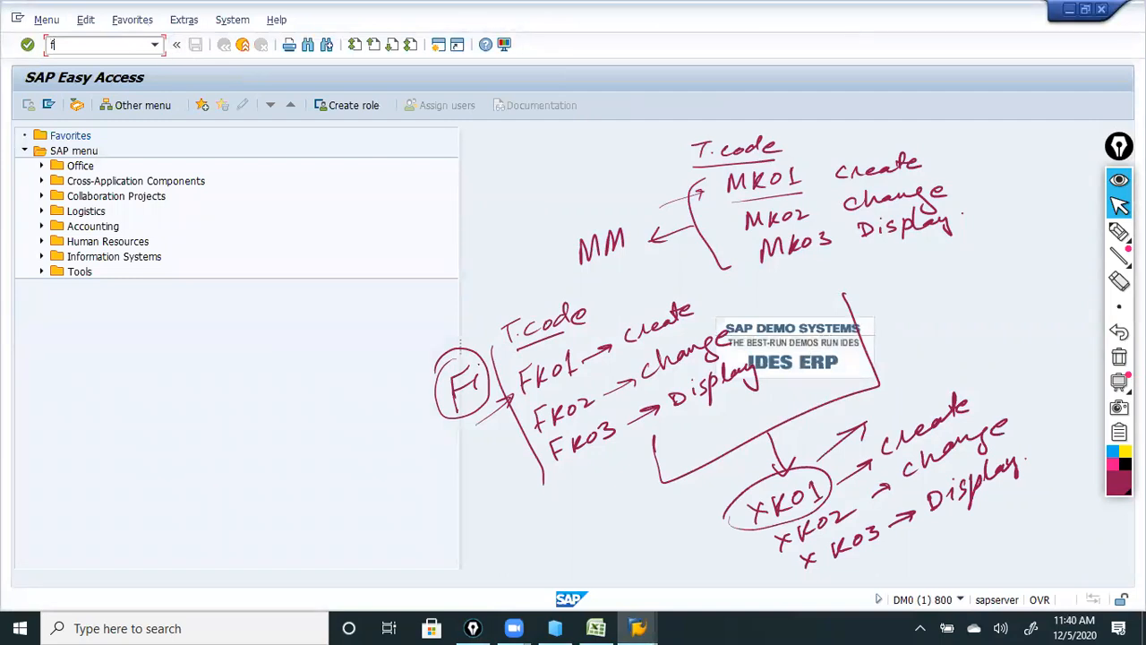
pyautogui.press('Return')
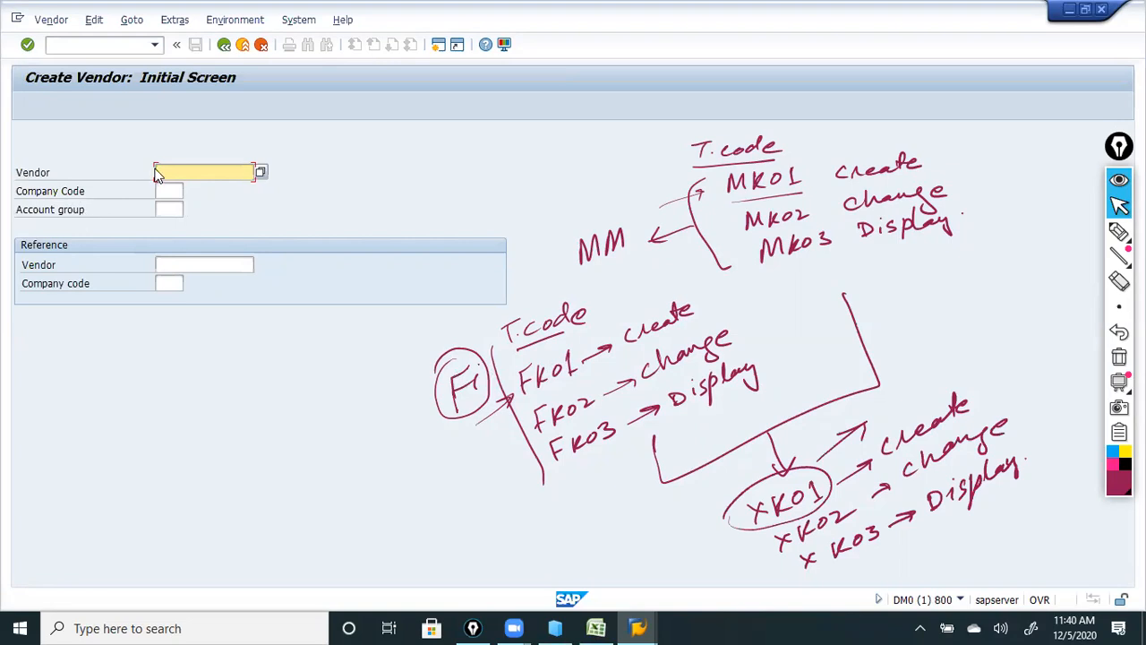
pyautogui.click(225, 45)
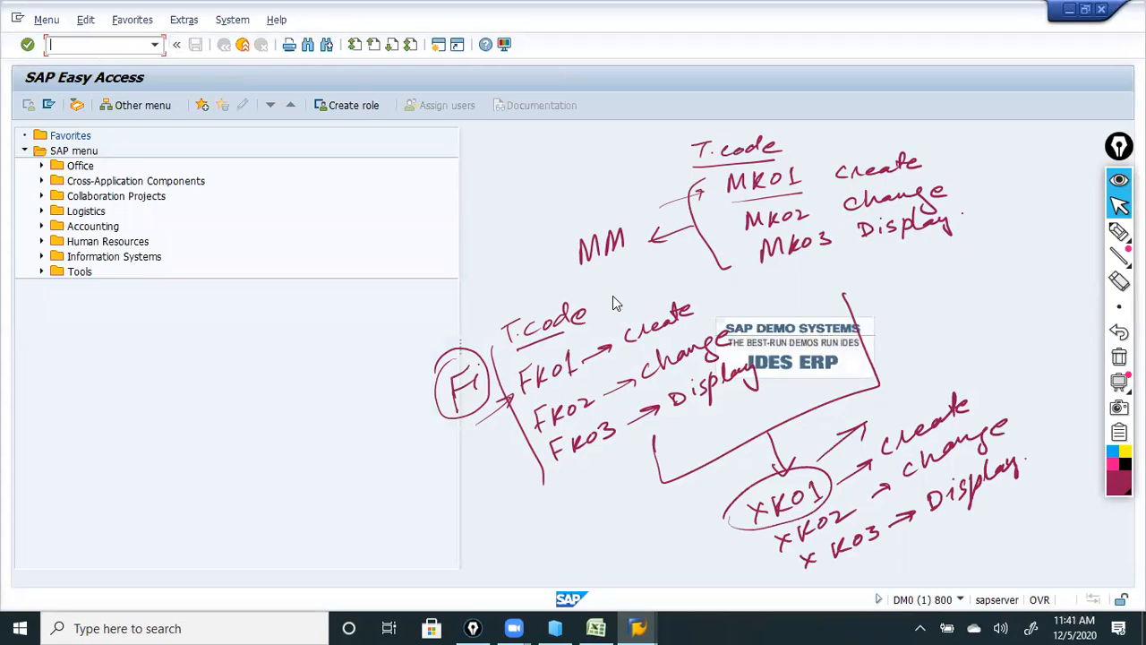
pyautogui.write('xk01')
pyautogui.press('Return')
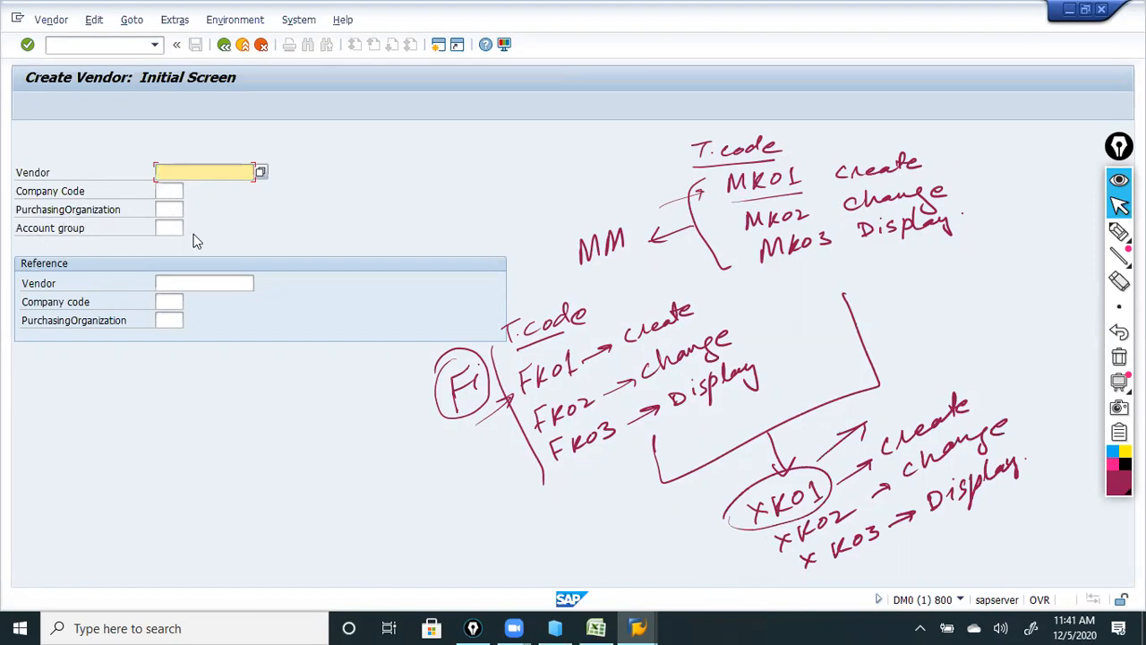
# Erase the remaining XK01 notes on the right side of the screen.
pyautogui.click(98, 190)
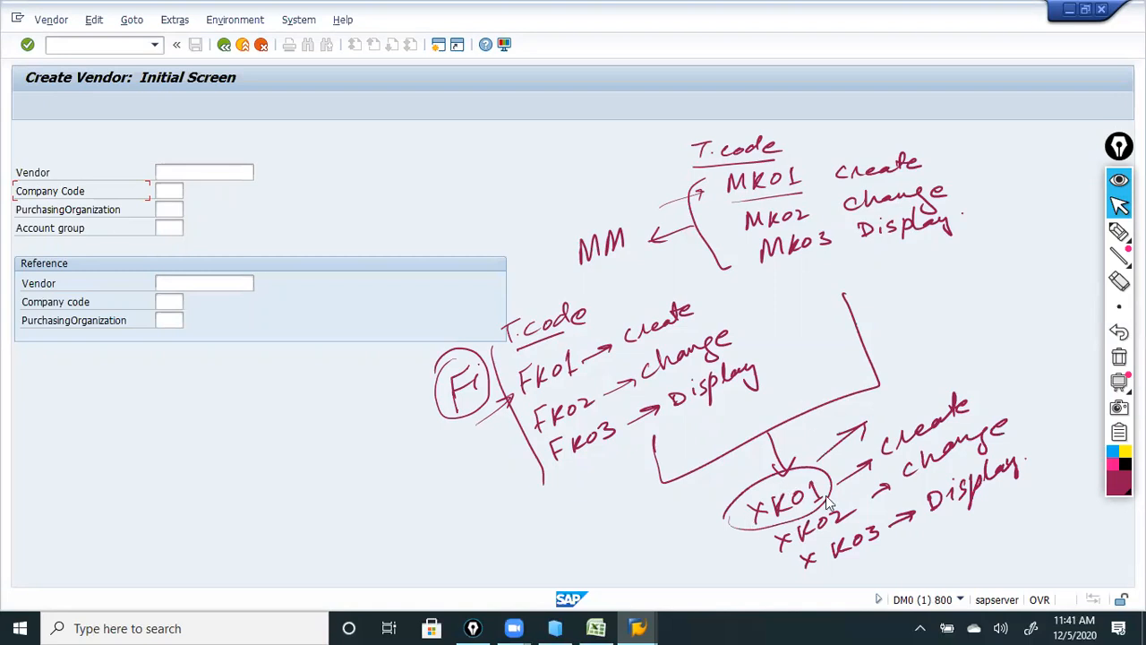
pyautogui.click(1120, 280)
pyautogui.moveTo(857, 424)
pyautogui.mouseDown()
pyautogui.moveTo(761, 511)
pyautogui.moveTo(803, 536)
pyautogui.moveTo(1024, 471)
pyautogui.moveTo(993, 456)
pyautogui.moveTo(934, 307)
pyautogui.moveTo(498, 472)
pyautogui.moveTo(650, 302)
pyautogui.moveTo(653, 223)
pyautogui.moveTo(559, 352)
pyautogui.moveTo(926, 205)
pyautogui.moveTo(994, 192)
pyautogui.moveTo(896, 171)
pyautogui.moveTo(795, 195)
pyautogui.moveTo(758, 235)
pyautogui.moveTo(824, 149)
pyautogui.moveTo(783, 146)
pyautogui.moveTo(728, 267)
pyautogui.mouseUp()
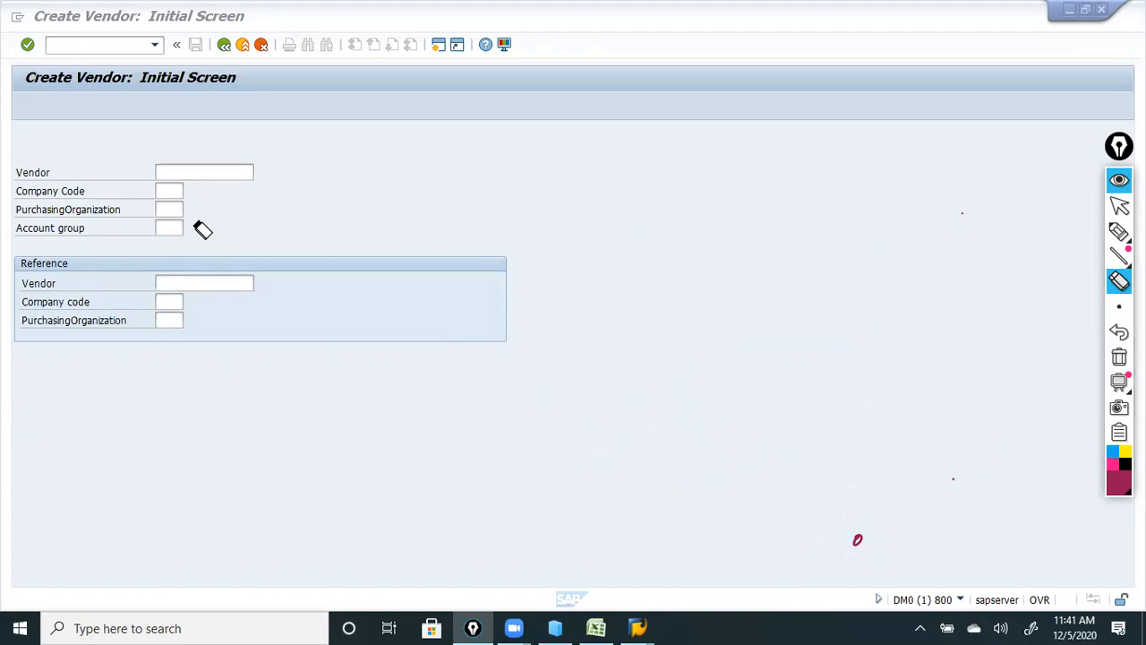
pyautogui.click(1121, 206)
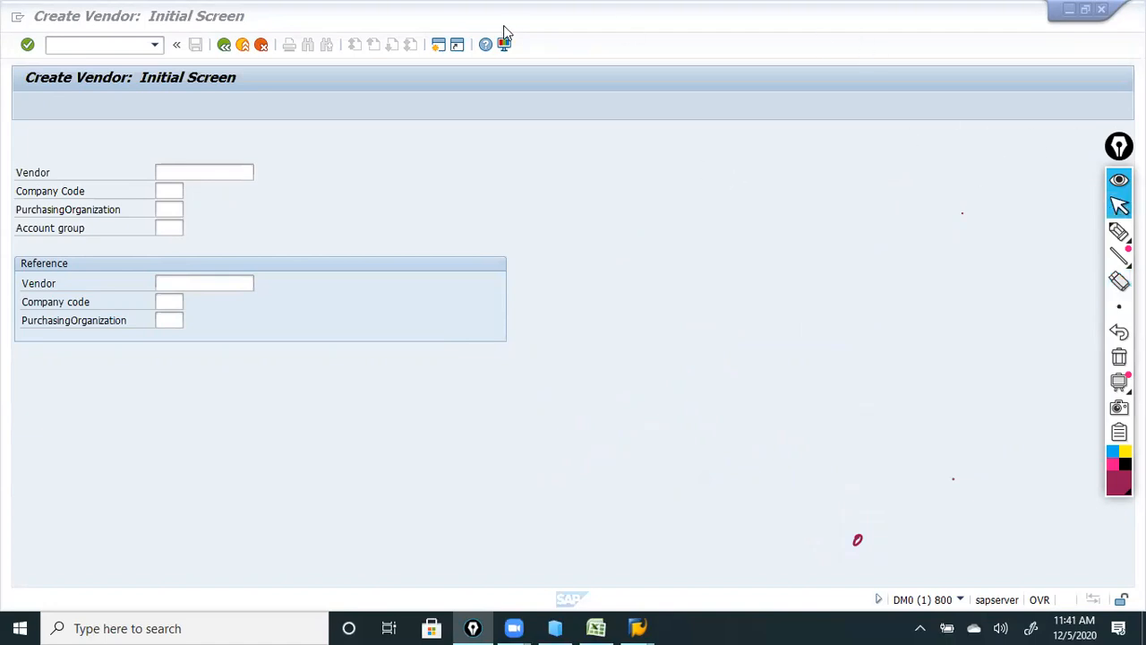
pyautogui.click(215, 174)
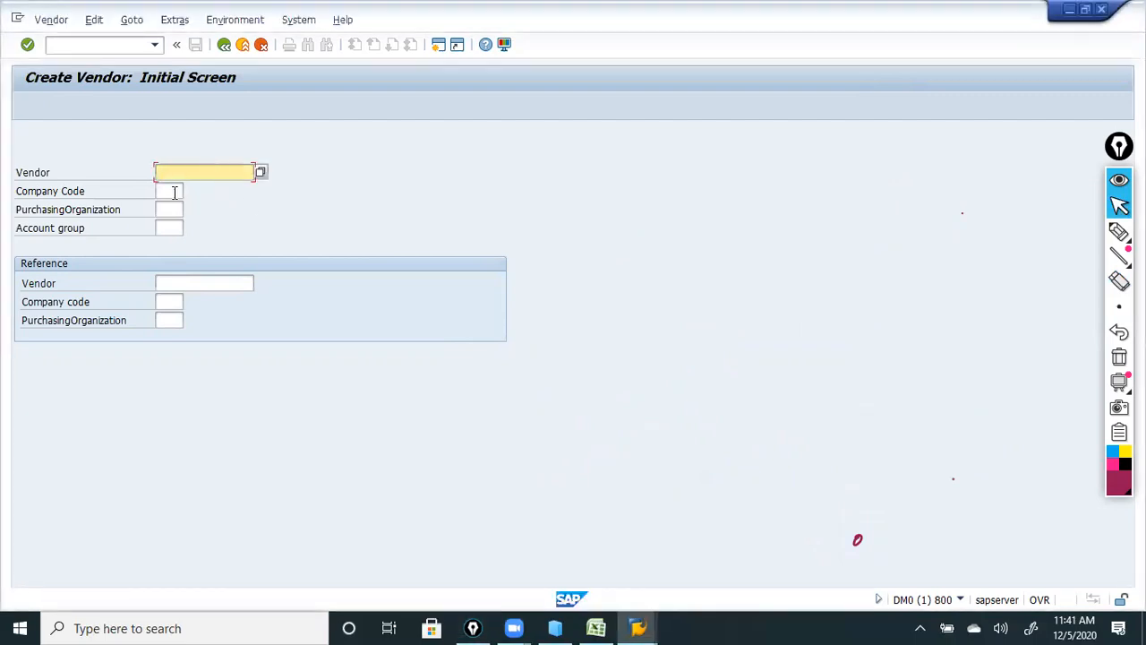
# Enter company code 1k01, purchasing organization LK01 and account group 1123, then confirm.
pyautogui.click(174, 193)
pyautogui.write('1k01')
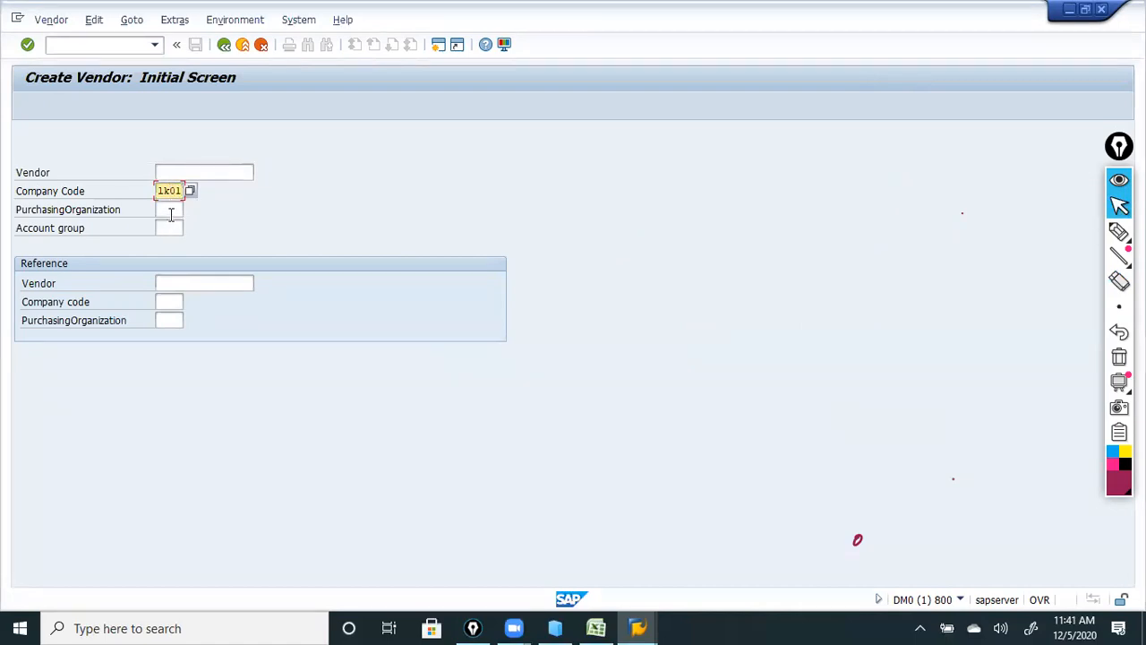
pyautogui.click(171, 211)
pyautogui.write('1k01')
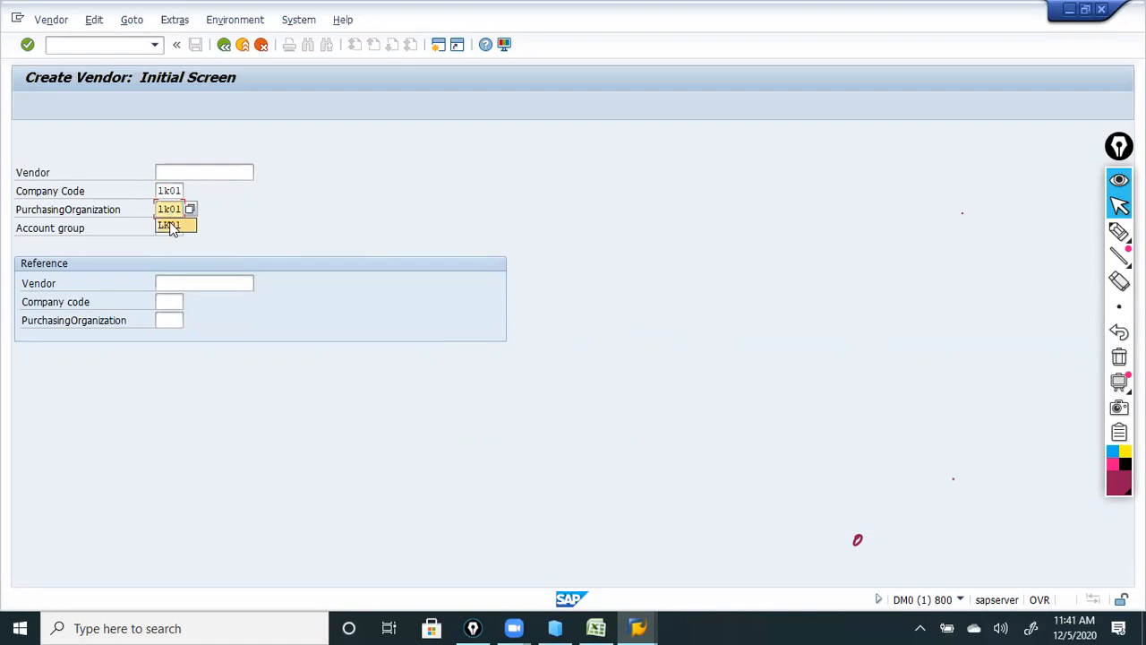
pyautogui.click(170, 225)
pyautogui.click(169, 228)
pyautogui.write('1123')
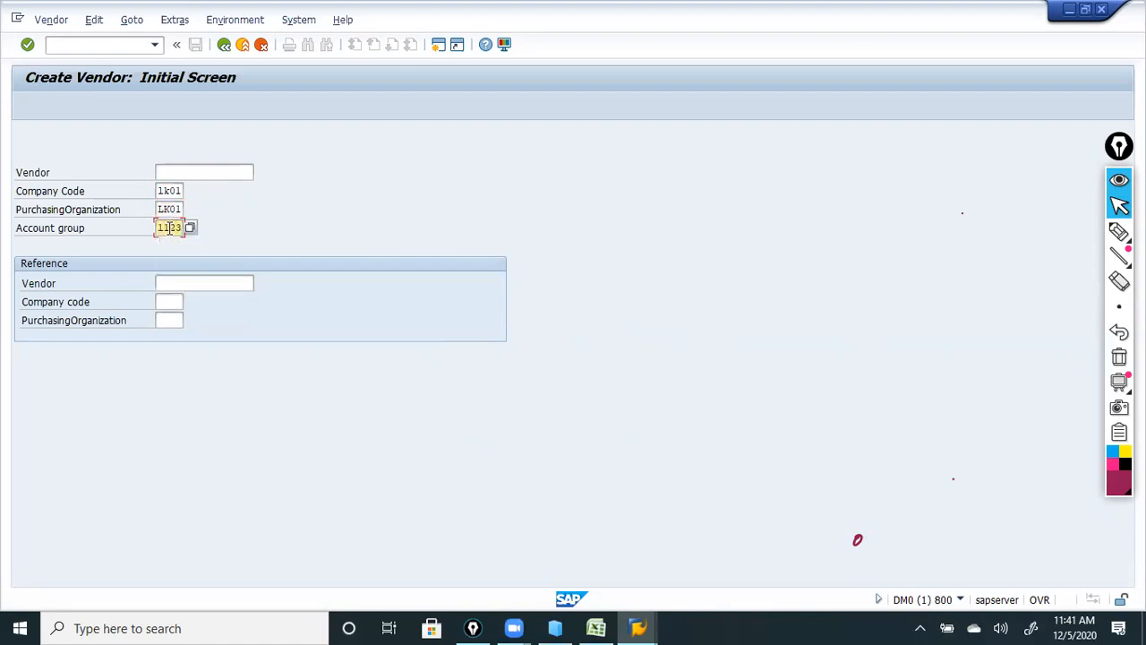
pyautogui.click(27, 50)
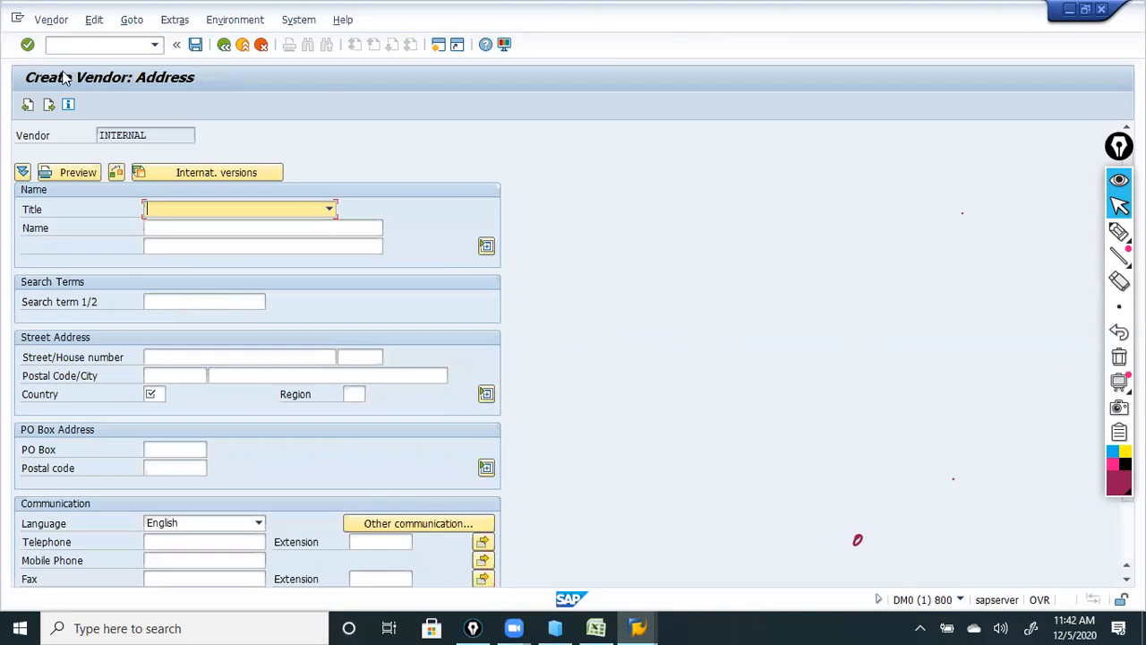
# Set the title to Company and enter the vendor's name on both name lines.
pyautogui.click(153, 213)
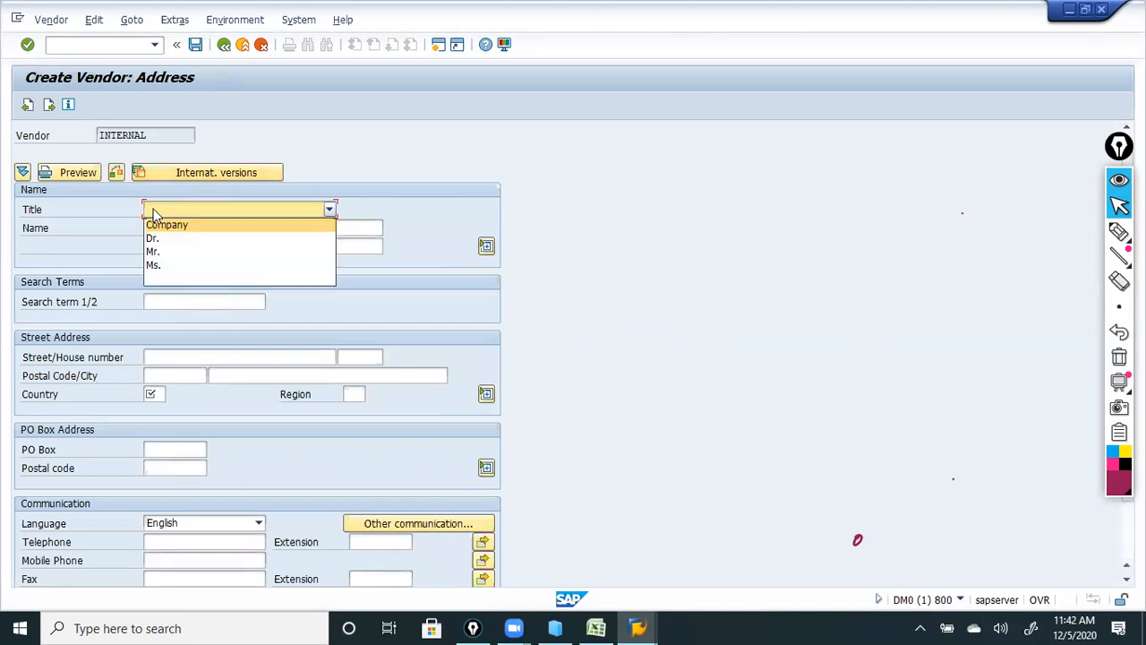
pyautogui.click(172, 223)
pyautogui.click(173, 225)
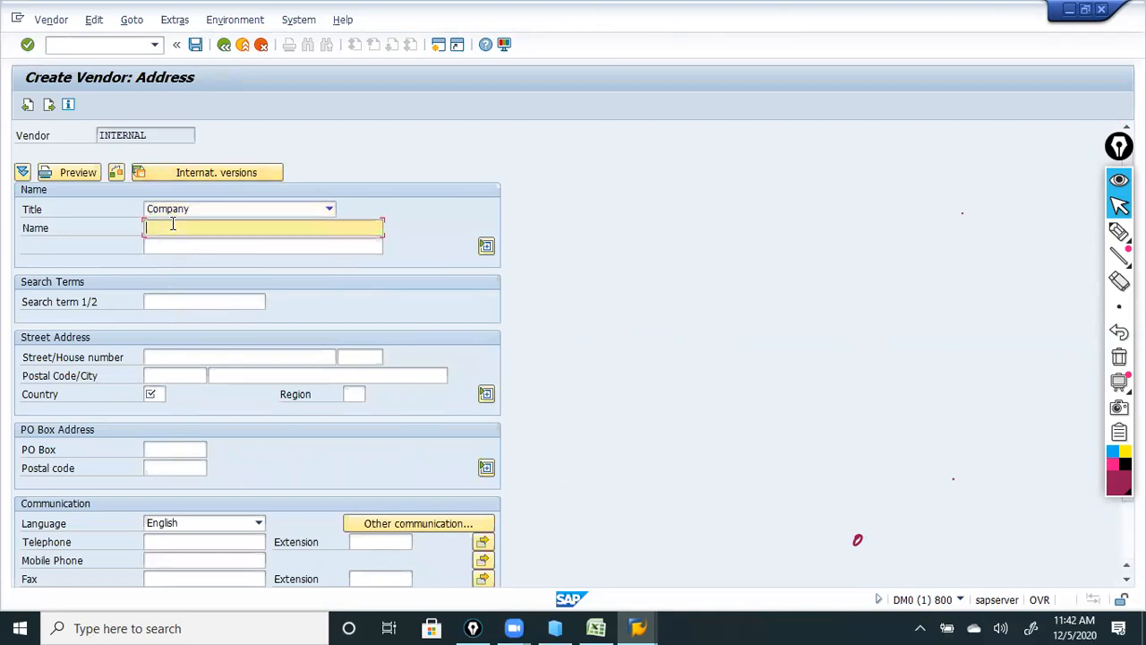
pyautogui.write('ali pvt ld')
pyautogui.click(167, 245)
pyautogui.write('ali')
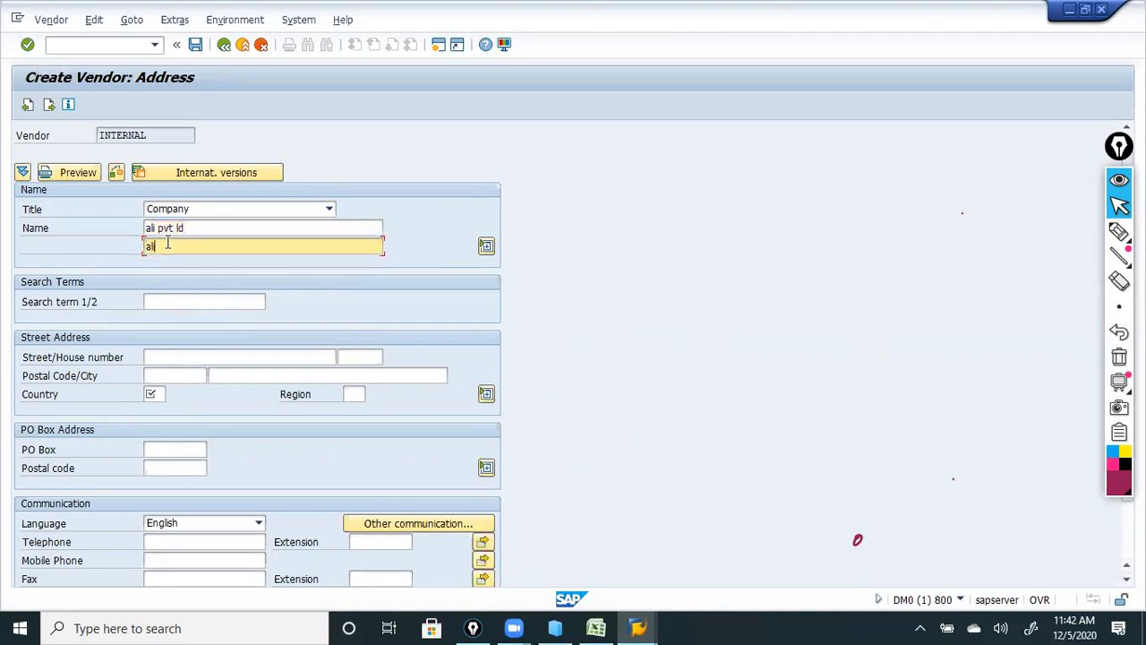
pyautogui.write(' pvt ltd')
# Enter a search term, street 1234, postal code 09 and country pk.
pyautogui.click(159, 303)
pyautogui.write('ali')
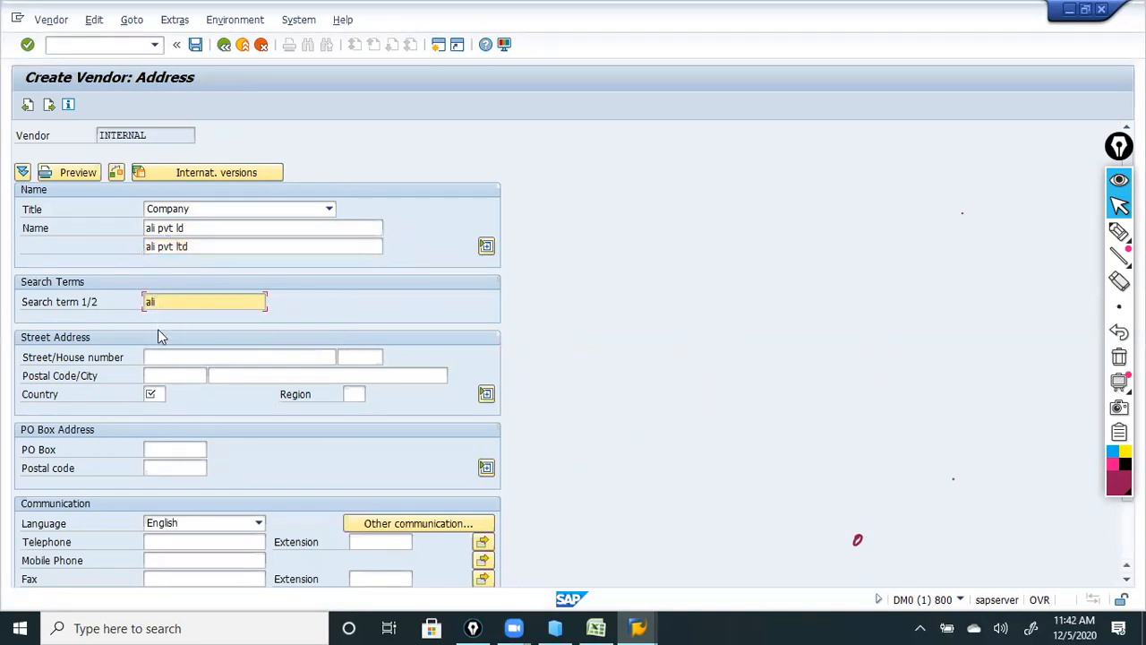
pyautogui.click(165, 358)
pyautogui.write('1234')
pyautogui.click(177, 377)
pyautogui.write('09876')
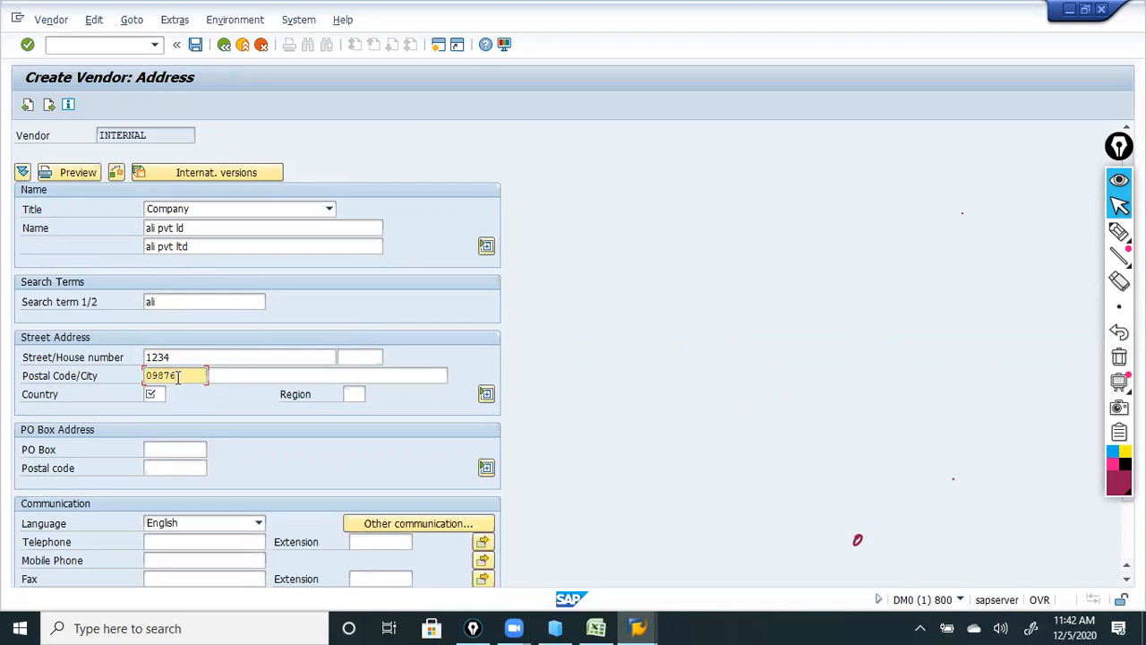
pyautogui.click(156, 394)
pyautogui.write('pk')
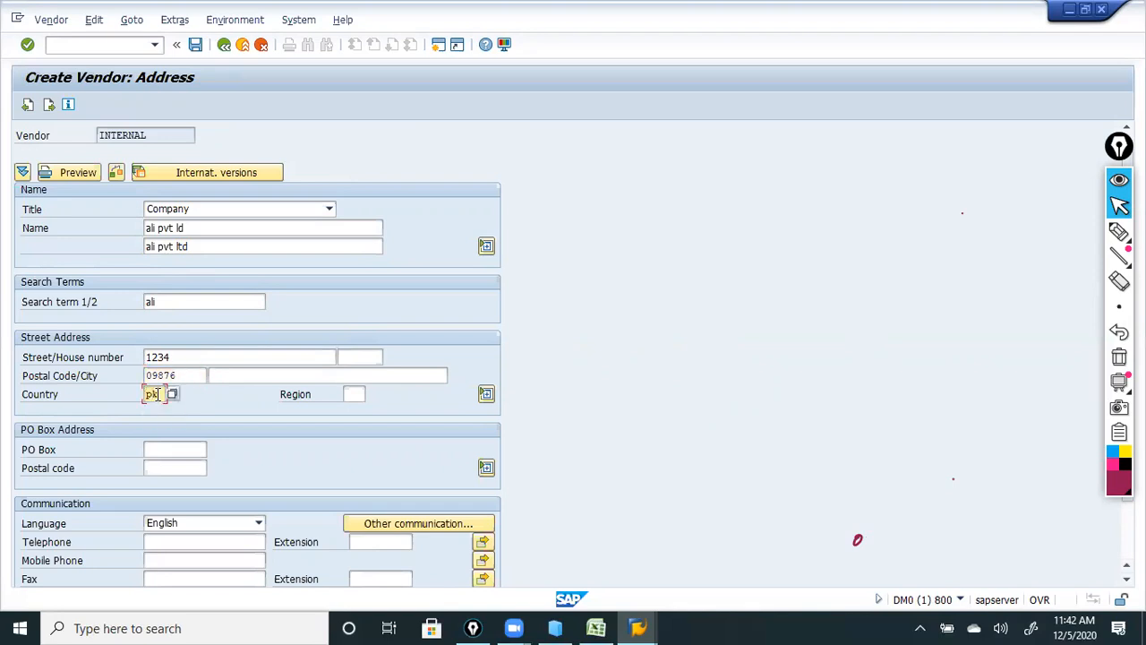
pyautogui.click(165, 448)
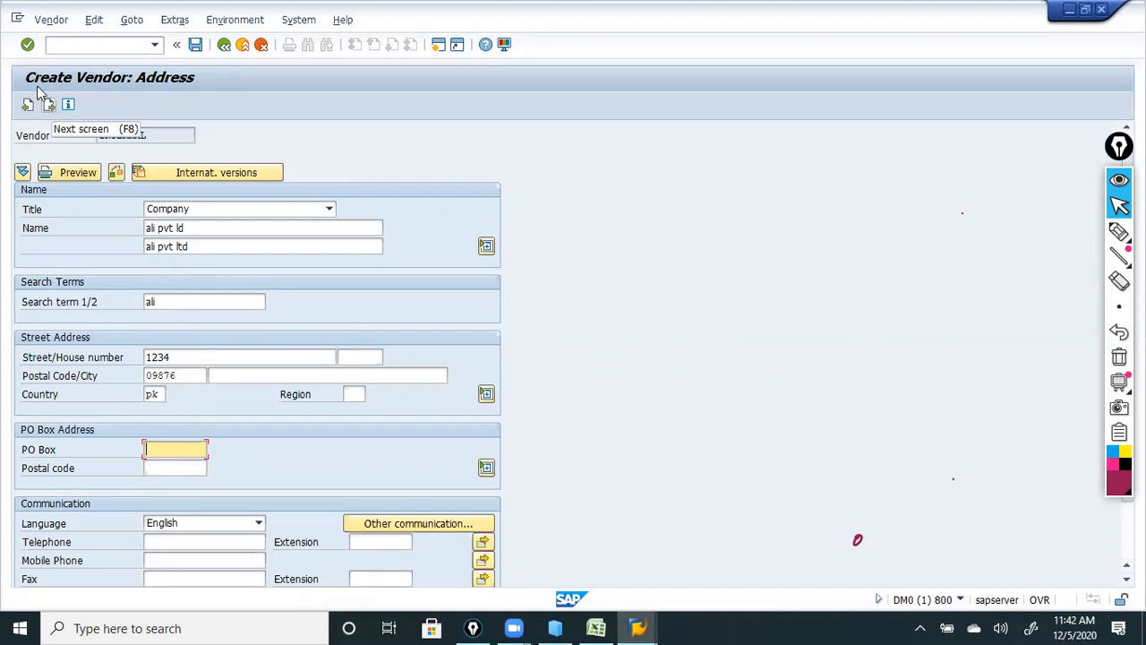
# Confirm the address, skip the Control and Payment transactions screens, reaching LK01 accounting information.
pyautogui.click(26, 48)
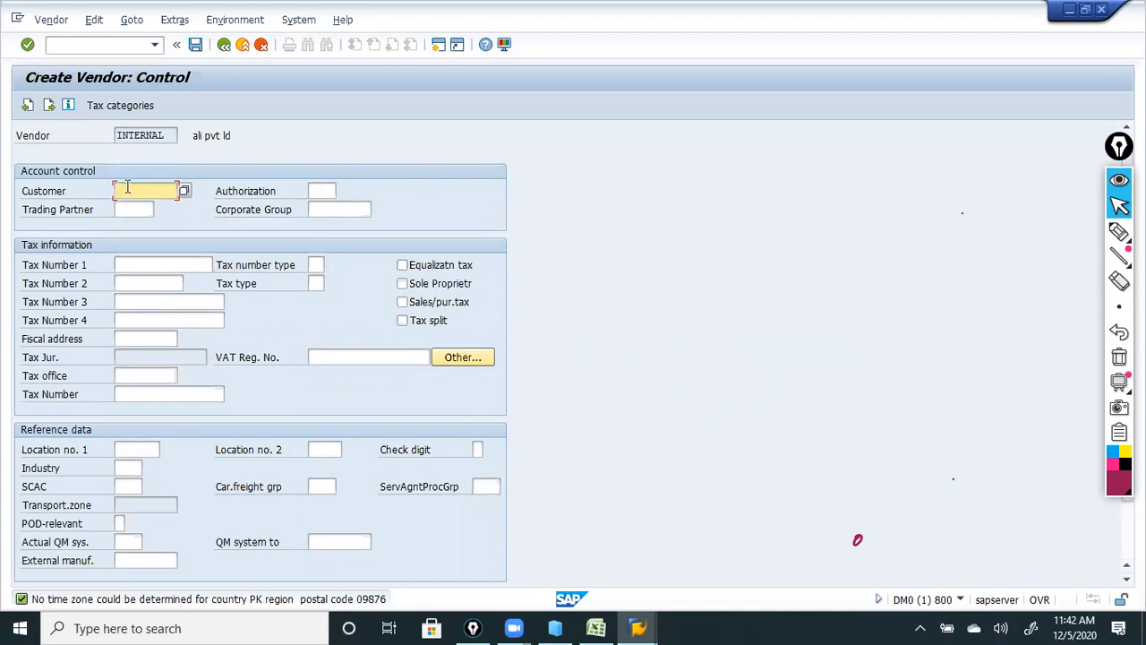
pyautogui.click(48, 106)
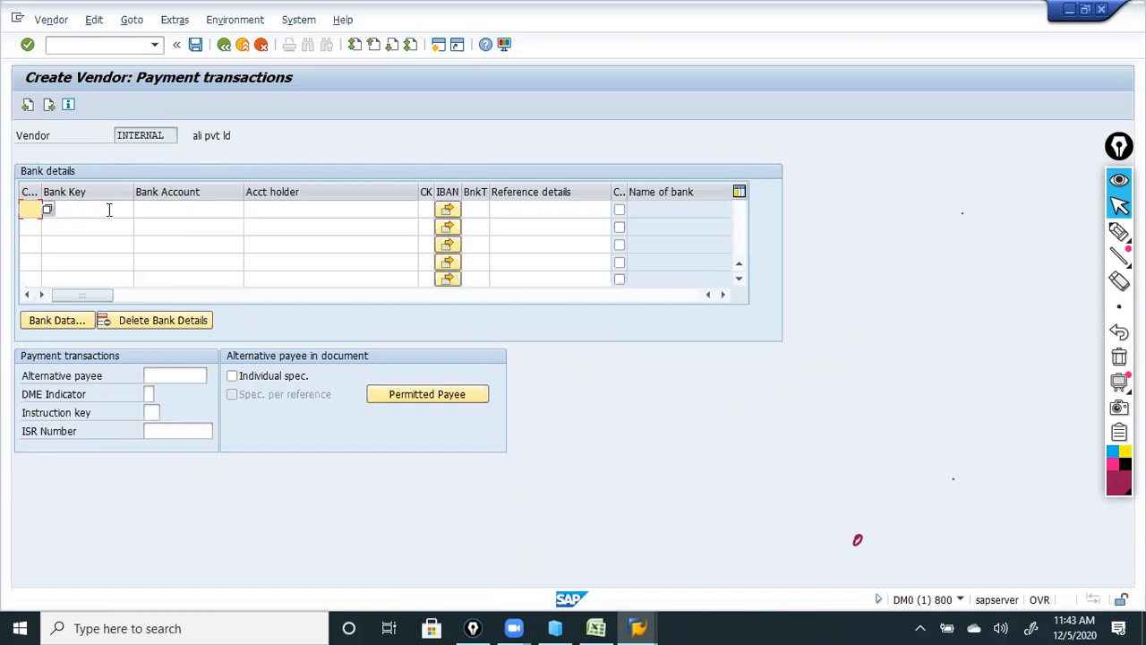
pyautogui.click(27, 45)
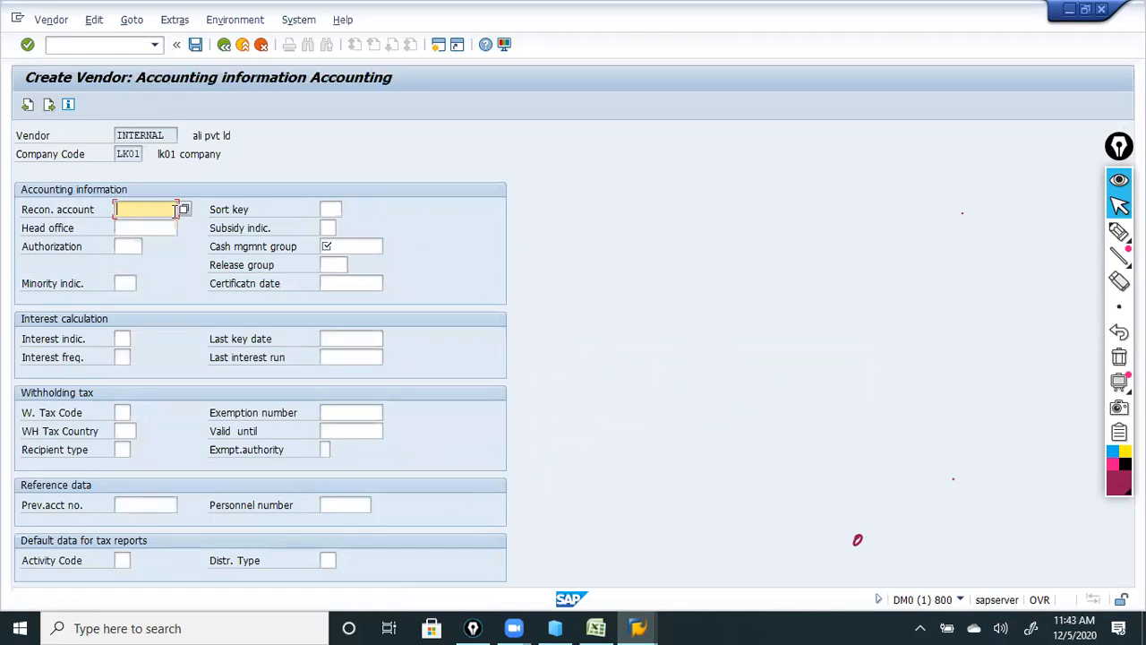
# Pick reconciliation account 200100 (account payable) from the F4 list and confirm the accounting data.
pyautogui.click(184, 211)
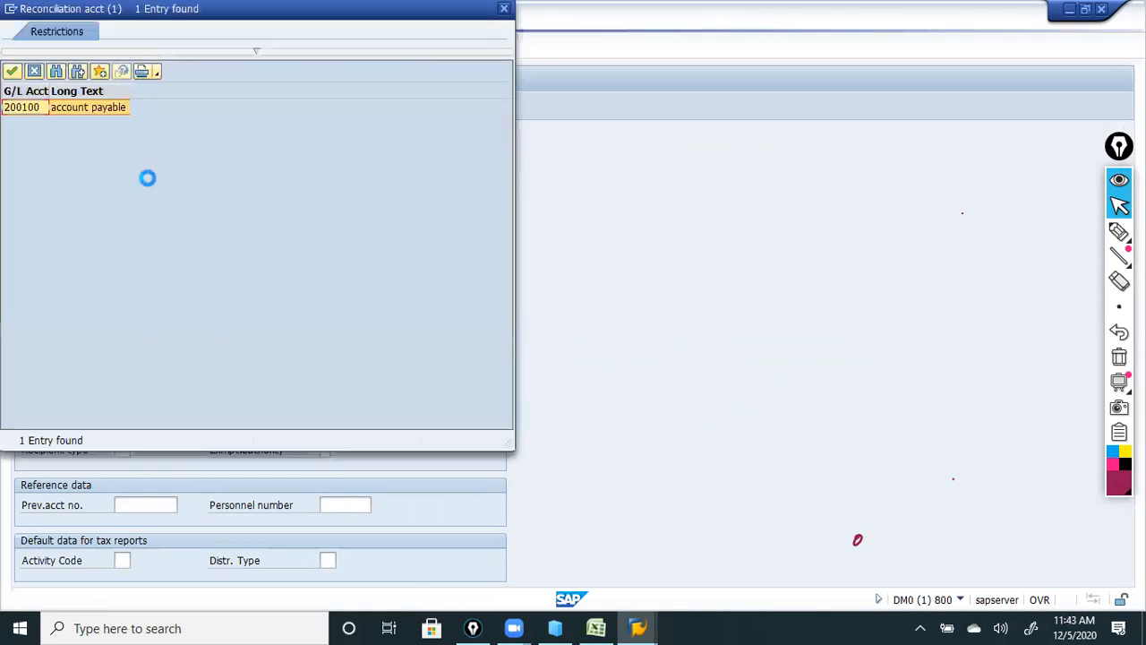
pyautogui.doubleClick(64, 107)
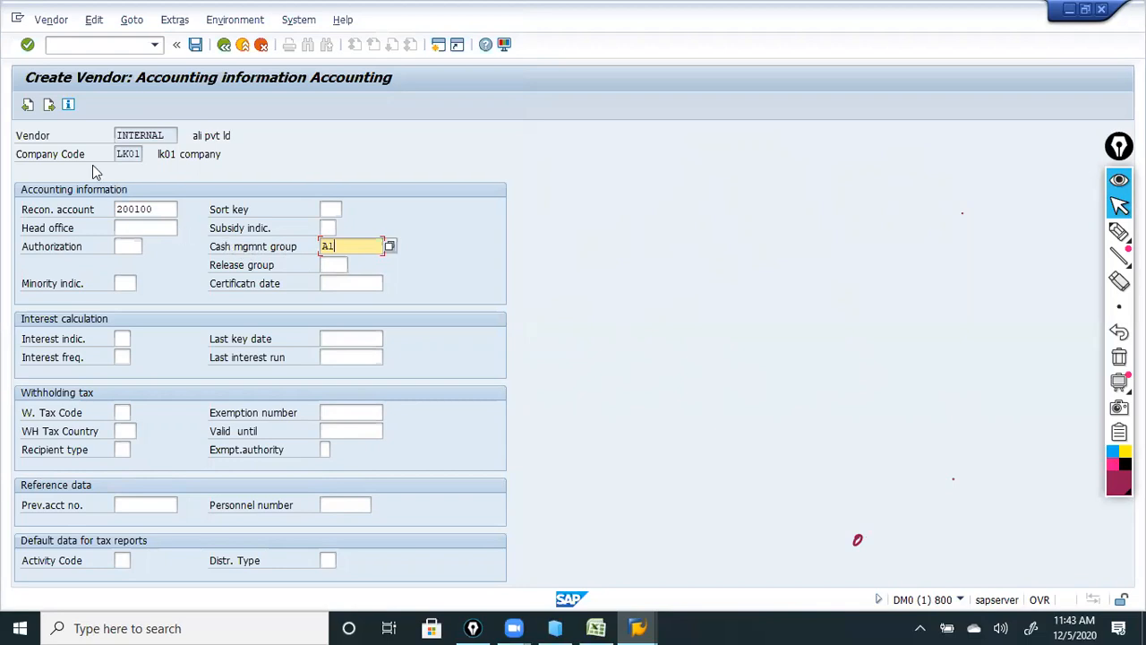
pyautogui.click(25, 50)
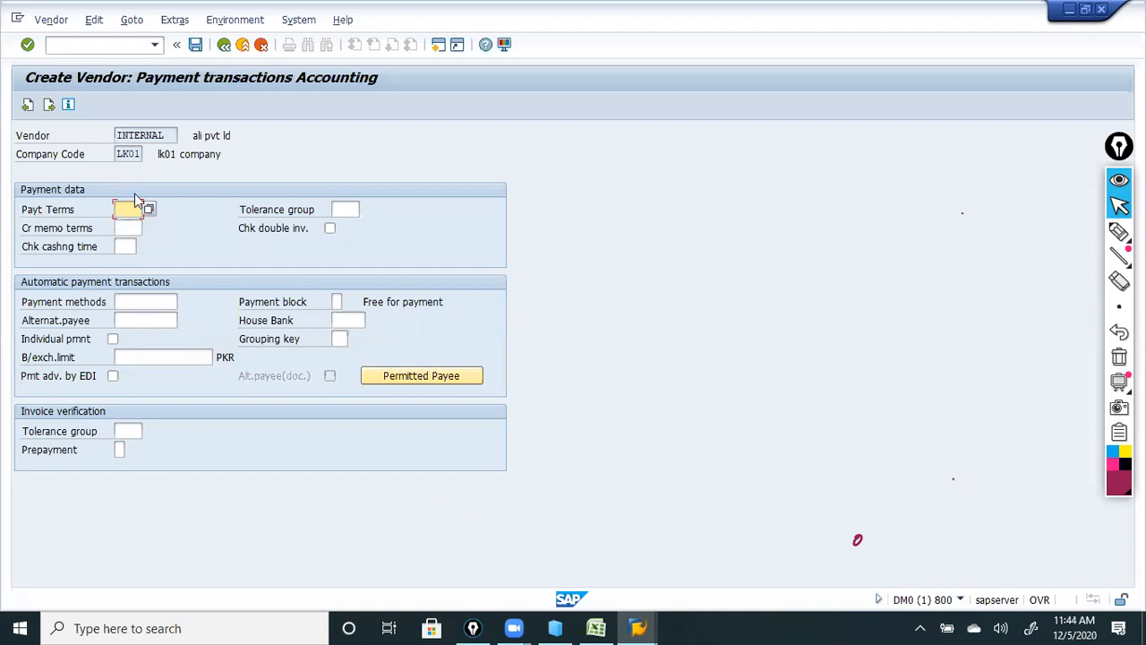
# Leave the tolerance group blank and proceed to Correspondence Accounting.
pyautogui.click(343, 208)
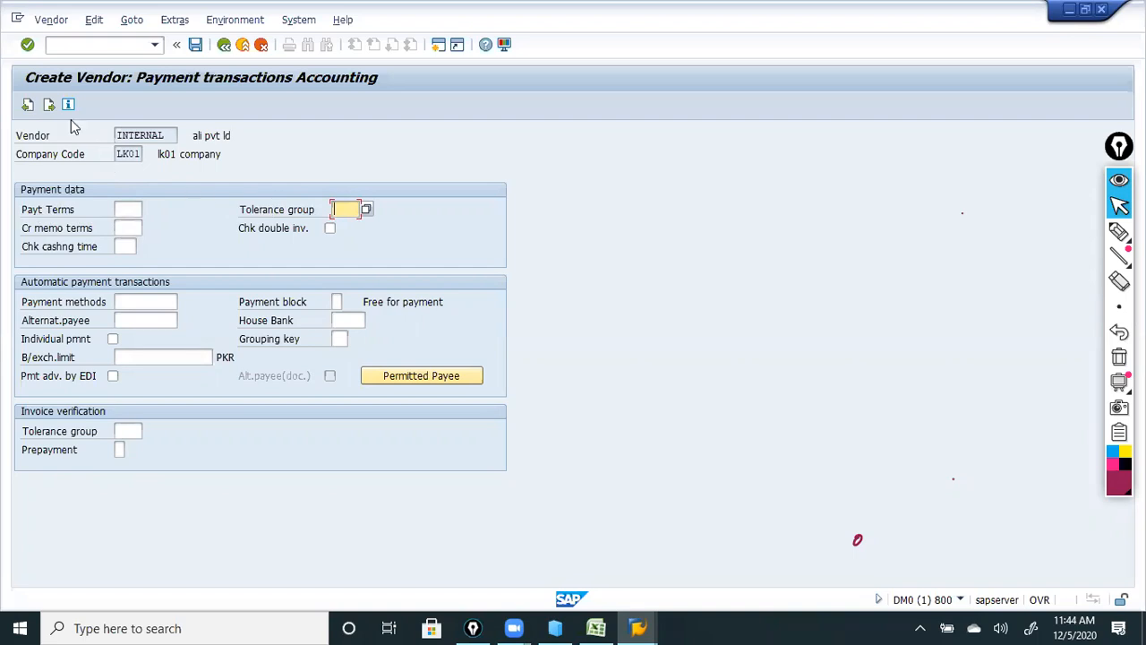
pyautogui.click(28, 45)
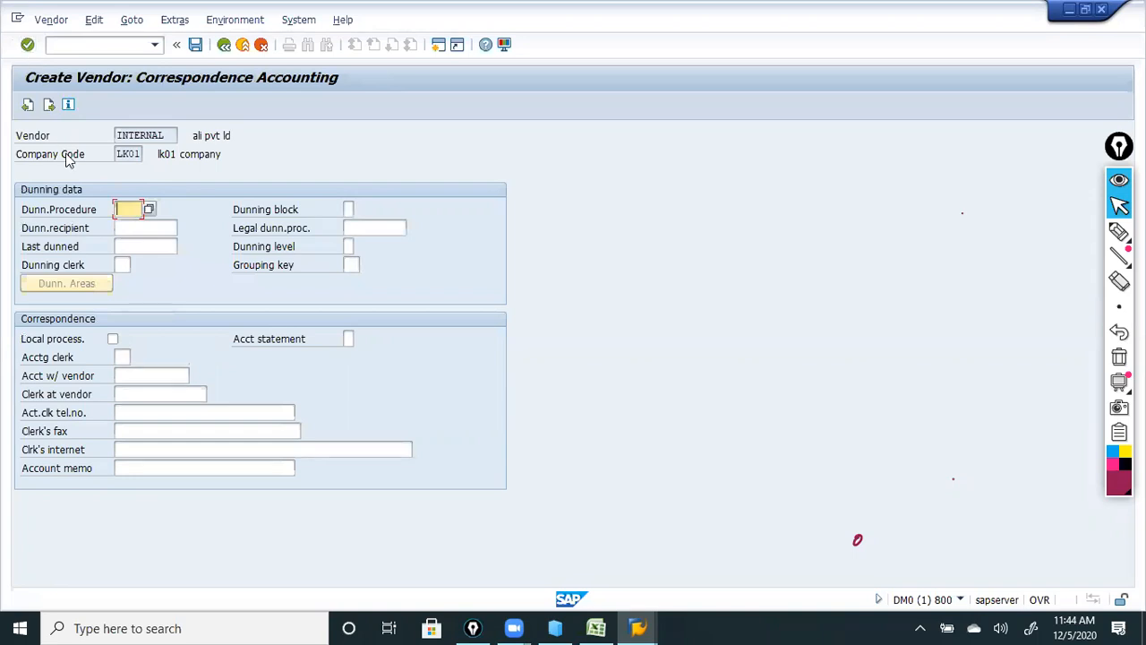
# Leave the dunning procedure blank and confirm the Correspondence Accounting screen.
pyautogui.click(76, 215)
pyautogui.click(134, 212)
pyautogui.click(28, 45)
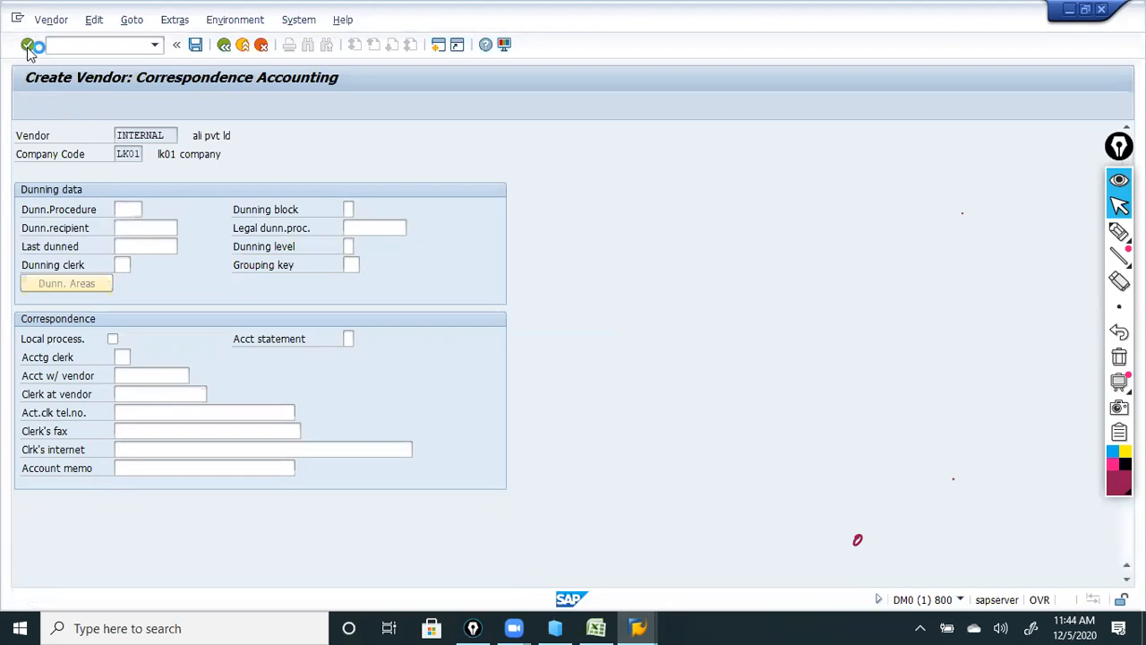
# Choose PKR as order currency, pass the partner functions screen, and save the vendor.
pyautogui.write('P')
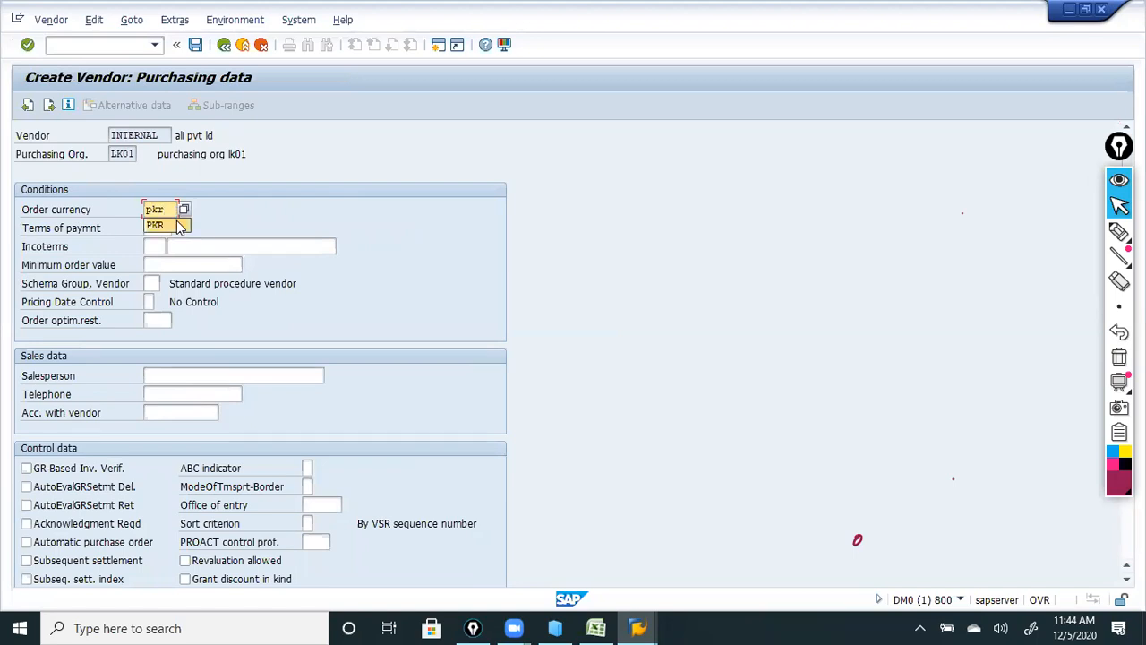
pyautogui.click(174, 227)
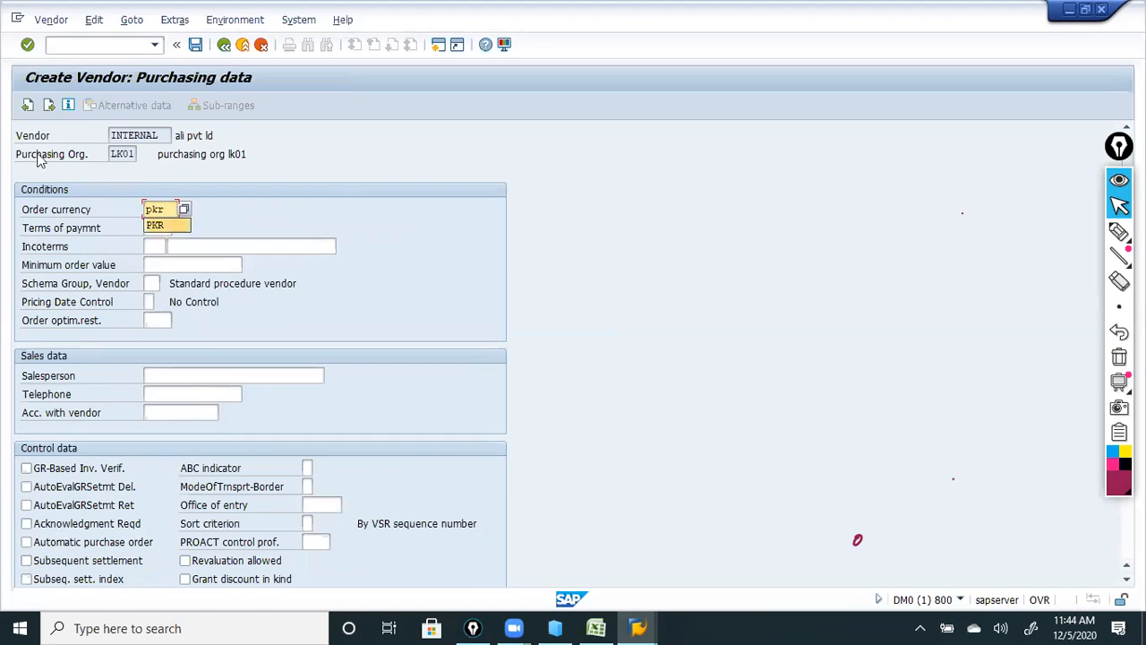
pyautogui.click(27, 45)
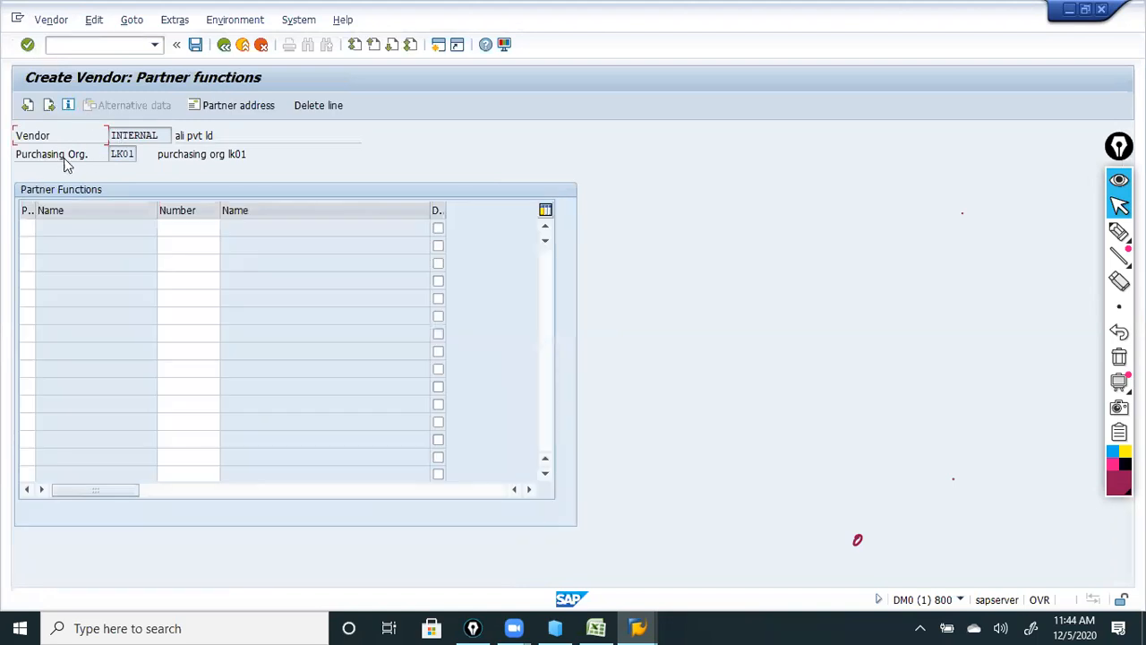
pyautogui.click(28, 226)
pyautogui.click(204, 228)
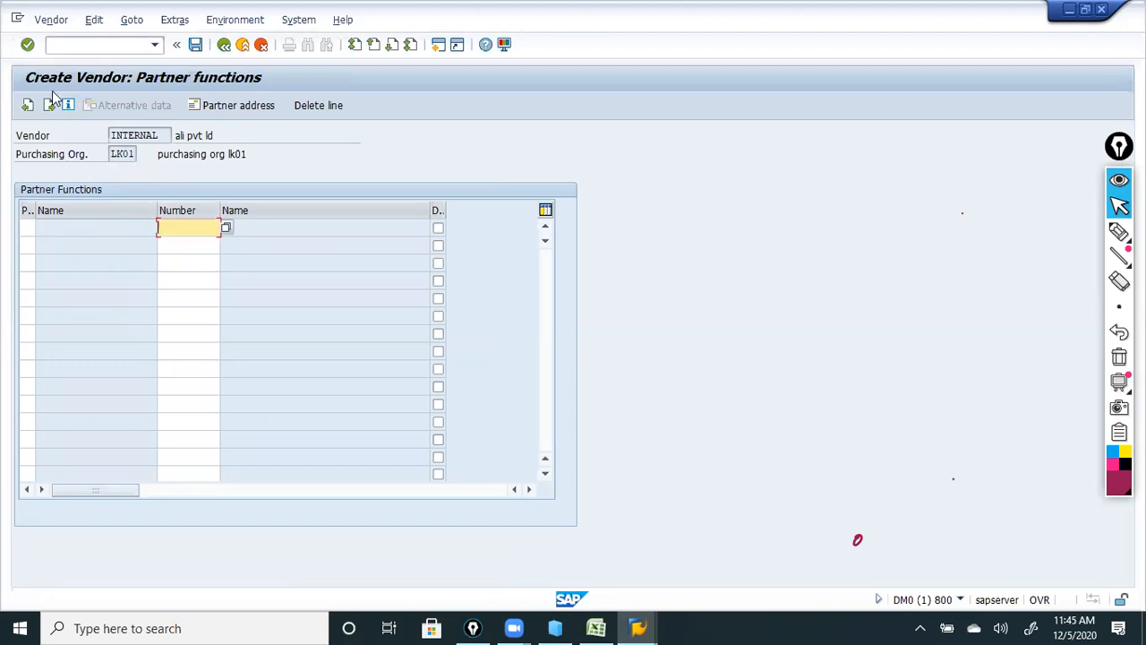
pyautogui.click(26, 46)
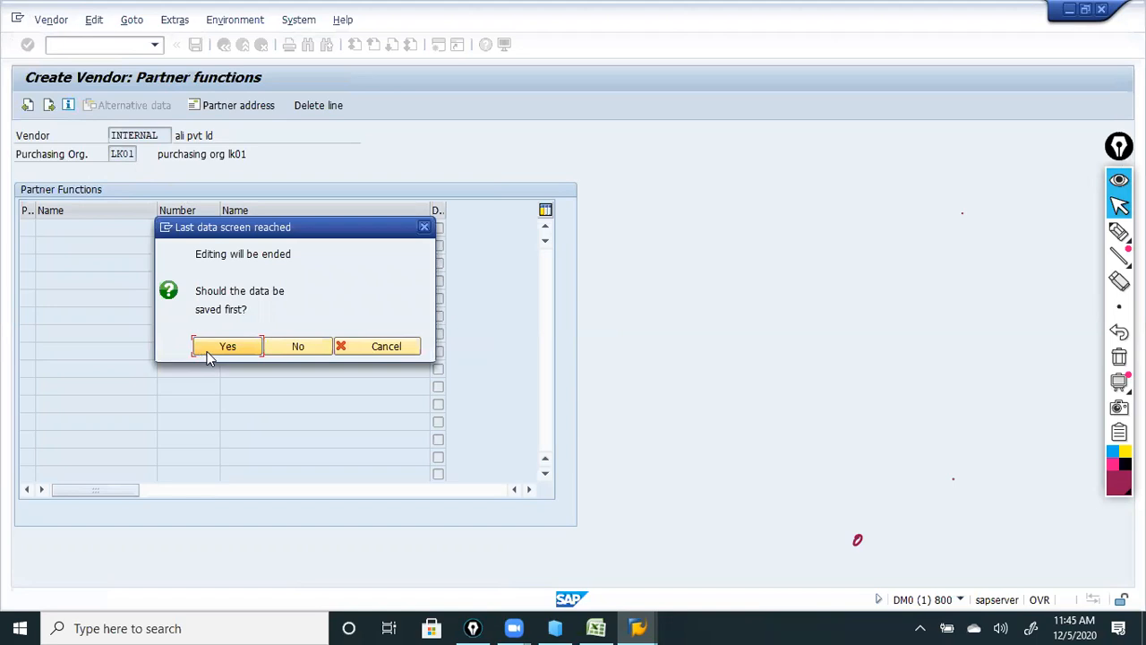
pyautogui.click(207, 354)
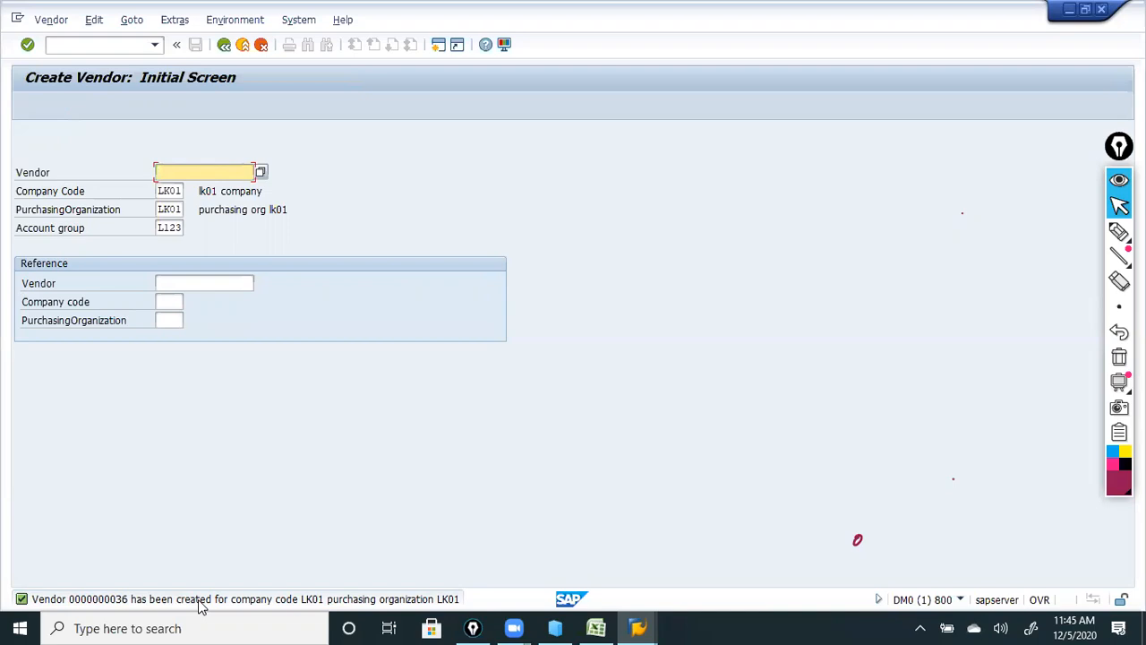
pyautogui.click(1119, 231)
pyautogui.moveTo(650, 178)
pyautogui.mouseDown()
pyautogui.moveTo(641, 192)
pyautogui.moveTo(682, 195)
pyautogui.moveTo(800, 186)
pyautogui.moveTo(819, 173)
pyautogui.mouseUp()
pyautogui.moveTo(575, 183); pyautogui.dragTo(613, 175)
pyautogui.moveTo(596, 255)
pyautogui.mouseDown()
pyautogui.moveTo(635, 240)
pyautogui.moveTo(724, 248)
pyautogui.moveTo(826, 231)
pyautogui.mouseUp()
pyautogui.moveTo(611, 305); pyautogui.dragTo(685, 282)
pyautogui.moveTo(672, 285)
pyautogui.mouseDown()
pyautogui.moveTo(674, 304)
pyautogui.moveTo(931, 274)
pyautogui.mouseUp()
pyautogui.moveTo(839, 194)
pyautogui.mouseDown()
pyautogui.moveTo(884, 208)
pyautogui.moveTo(903, 231)
pyautogui.mouseUp()
pyautogui.moveTo(936, 285); pyautogui.dragTo(959, 263)
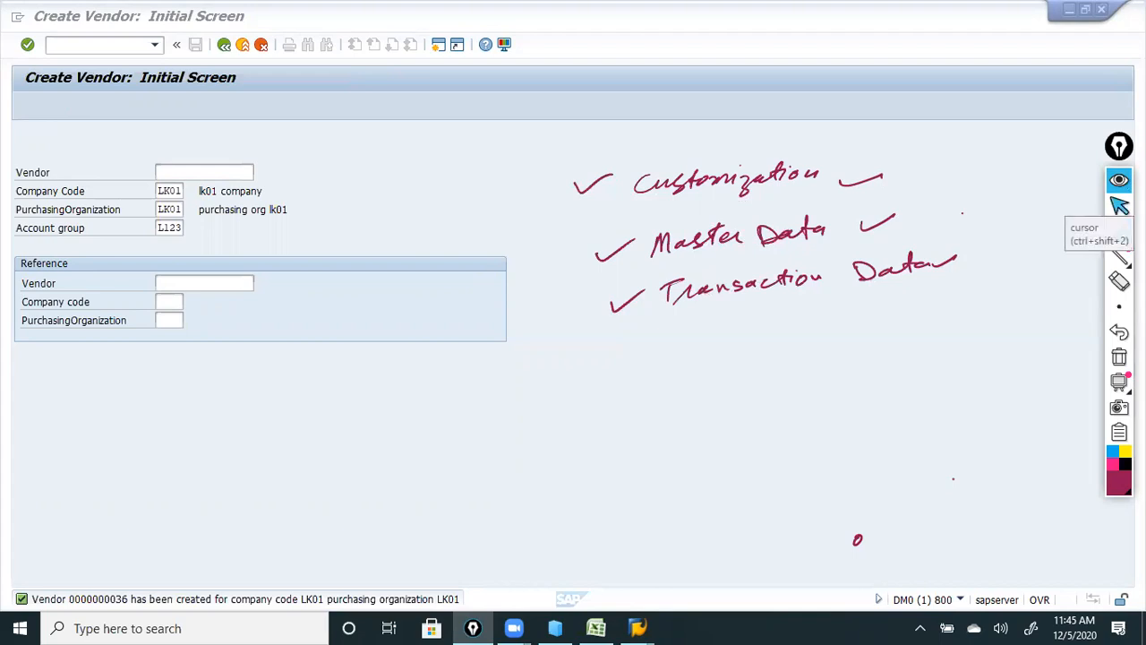
pyautogui.click(1120, 232)
pyautogui.moveTo(621, 331)
pyautogui.mouseDown()
pyautogui.moveTo(747, 268)
pyautogui.moveTo(964, 295)
pyautogui.moveTo(607, 346)
pyautogui.mouseUp()
pyautogui.moveTo(698, 153); pyautogui.dragTo(788, 126)
pyautogui.moveTo(797, 192); pyautogui.dragTo(764, 205)
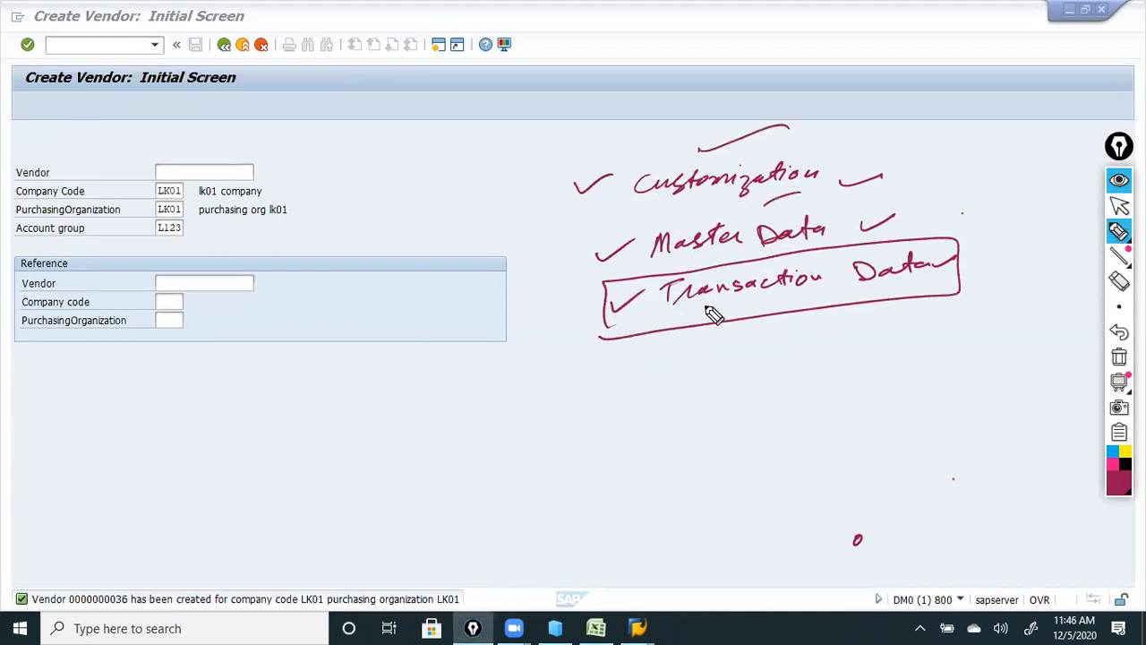
pyautogui.click(1120, 280)
pyautogui.moveTo(777, 318)
pyautogui.mouseDown()
pyautogui.moveTo(619, 325)
pyautogui.moveTo(873, 171)
pyautogui.moveTo(722, 146)
pyautogui.moveTo(881, 185)
pyautogui.moveTo(796, 251)
pyautogui.mouseUp()
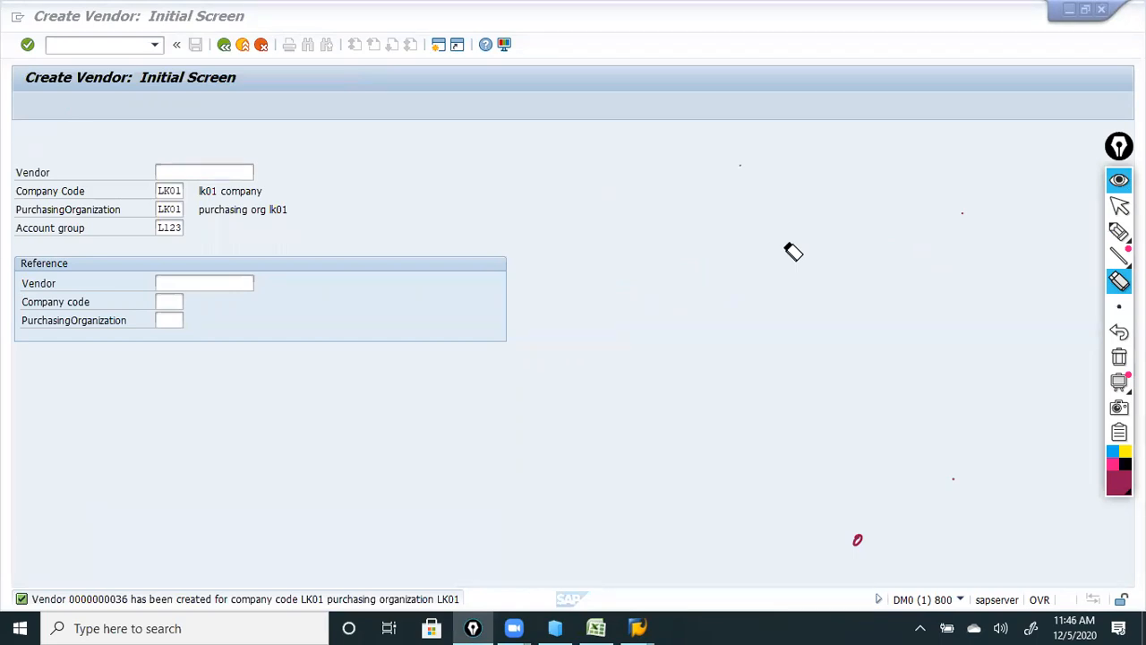
pyautogui.click(1120, 206)
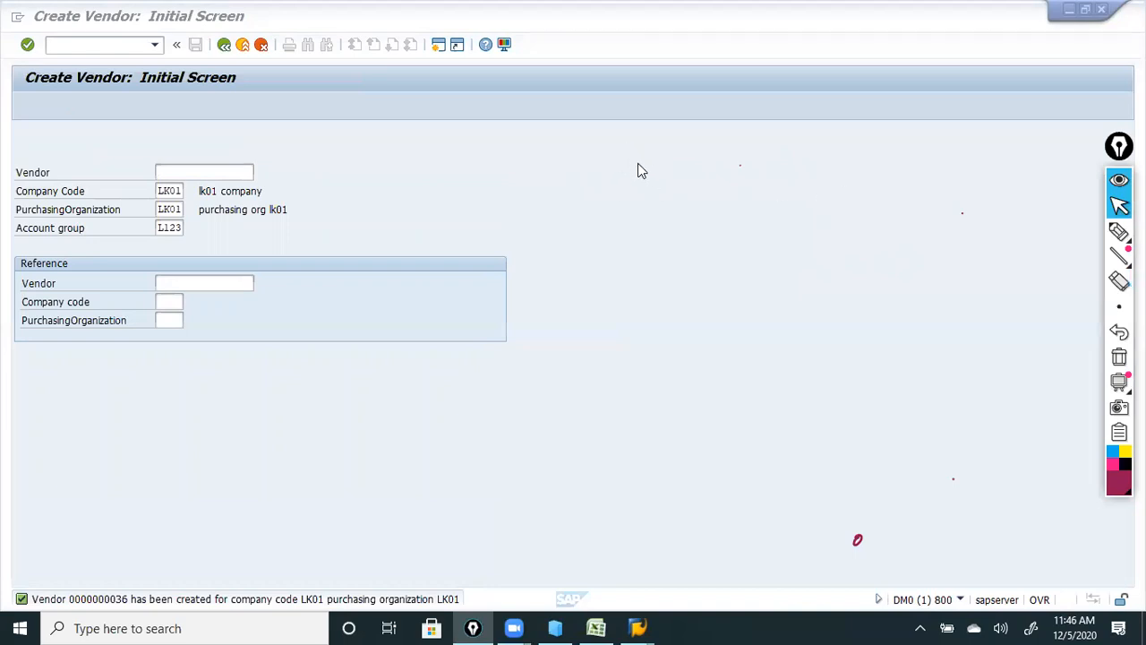
pyautogui.click(1120, 231)
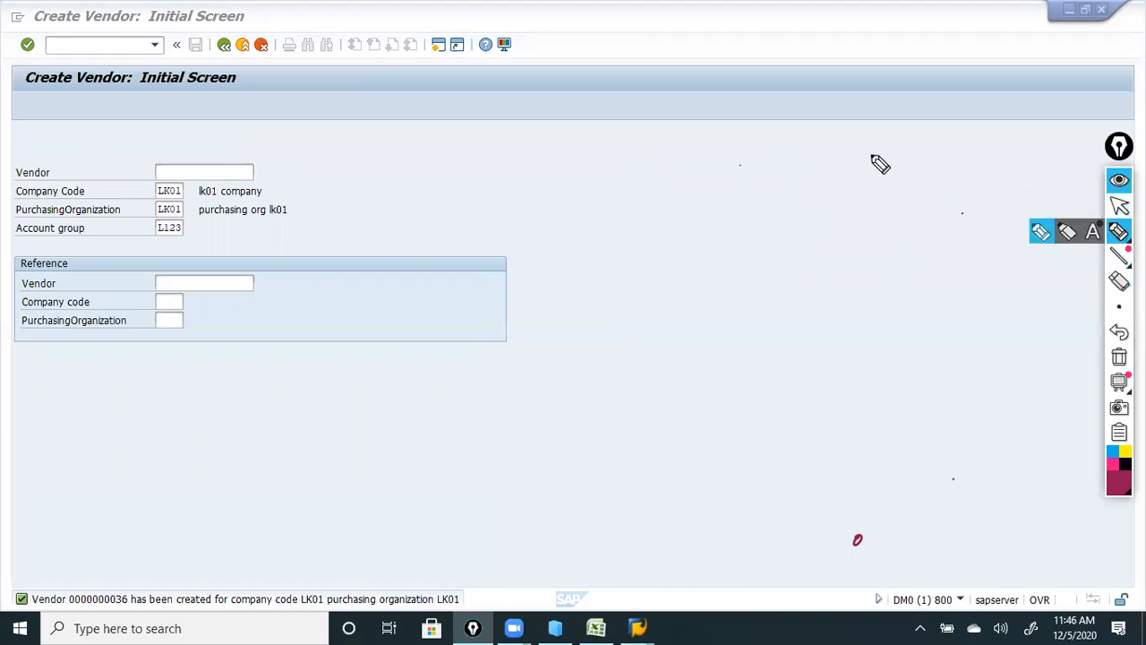
pyautogui.moveTo(635, 177)
pyautogui.mouseDown()
pyautogui.moveTo(635, 164)
pyautogui.moveTo(691, 174)
pyautogui.moveTo(773, 158)
pyautogui.moveTo(786, 188)
pyautogui.moveTo(829, 146)
pyautogui.moveTo(906, 161)
pyautogui.moveTo(1000, 148)
pyautogui.moveTo(1018, 171)
pyautogui.moveTo(1012, 161)
pyautogui.moveTo(573, 215)
pyautogui.moveTo(621, 259)
pyautogui.moveTo(636, 238)
pyautogui.moveTo(706, 254)
pyautogui.moveTo(766, 239)
pyautogui.mouseUp()
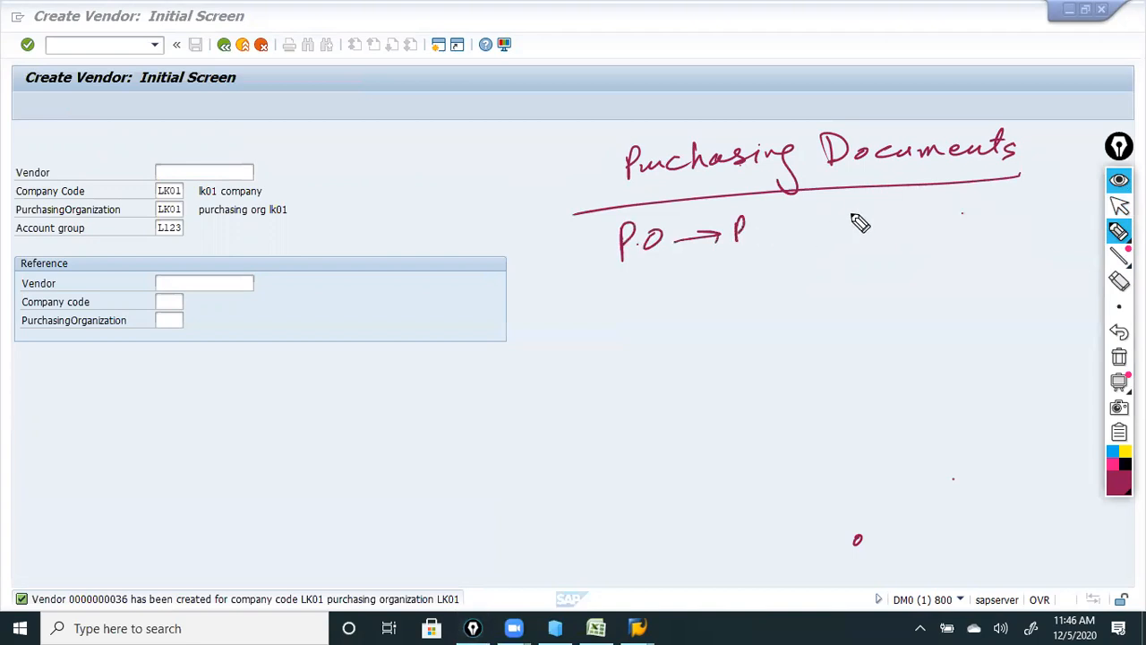
pyautogui.moveTo(894, 214); pyautogui.dragTo(976, 207)
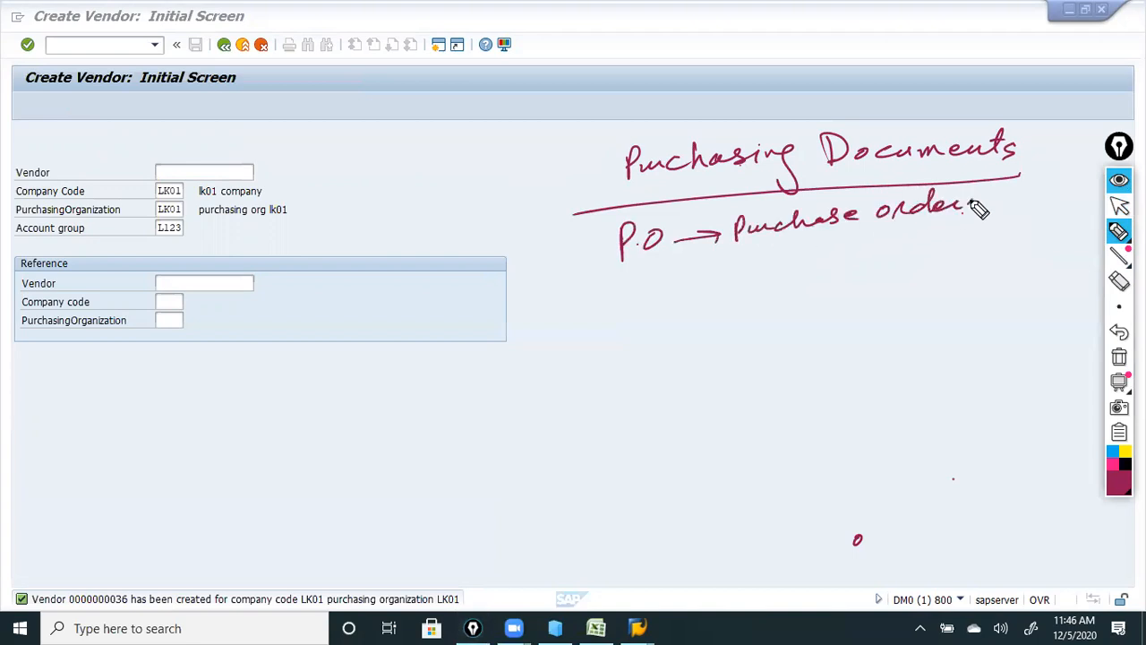
pyautogui.moveTo(628, 287)
pyautogui.mouseDown()
pyautogui.moveTo(653, 289)
pyautogui.moveTo(650, 299)
pyautogui.moveTo(794, 273)
pyautogui.moveTo(887, 273)
pyautogui.moveTo(942, 251)
pyautogui.moveTo(1087, 268)
pyautogui.mouseUp()
pyautogui.click(667, 290)
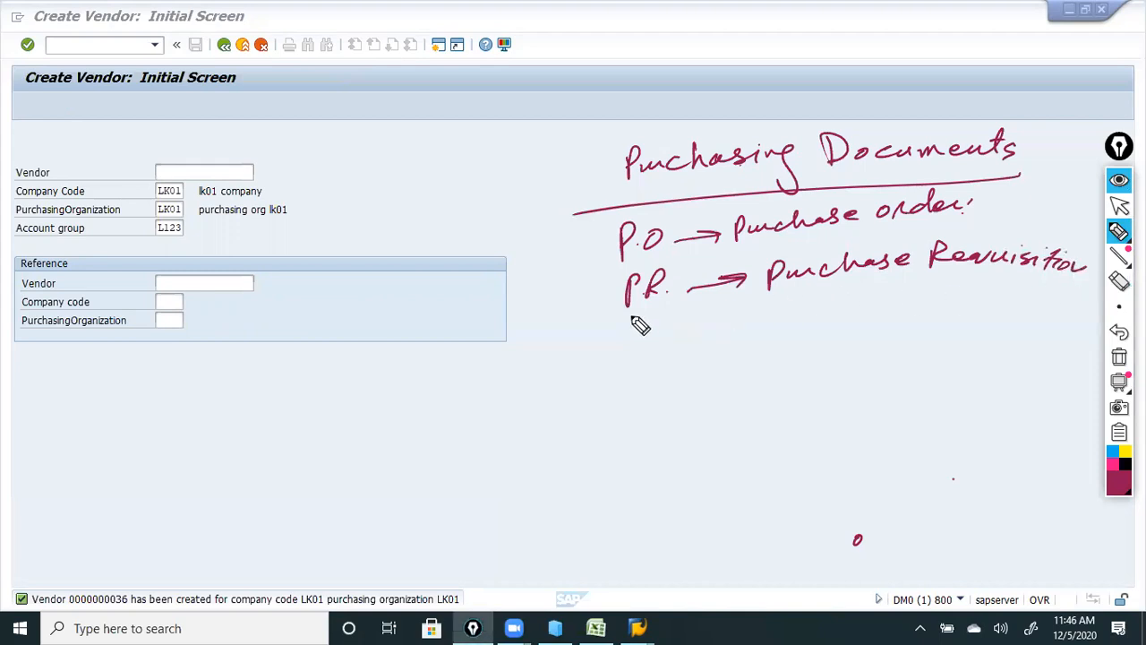
pyautogui.moveTo(634, 334)
pyautogui.mouseDown()
pyautogui.moveTo(634, 357)
pyautogui.moveTo(637, 346)
pyautogui.moveTo(651, 357)
pyautogui.moveTo(895, 350)
pyautogui.mouseUp()
pyautogui.moveTo(931, 337); pyautogui.dragTo(980, 342)
pyautogui.moveTo(806, 380)
pyautogui.mouseDown()
pyautogui.moveTo(809, 399)
pyautogui.moveTo(946, 382)
pyautogui.mouseUp()
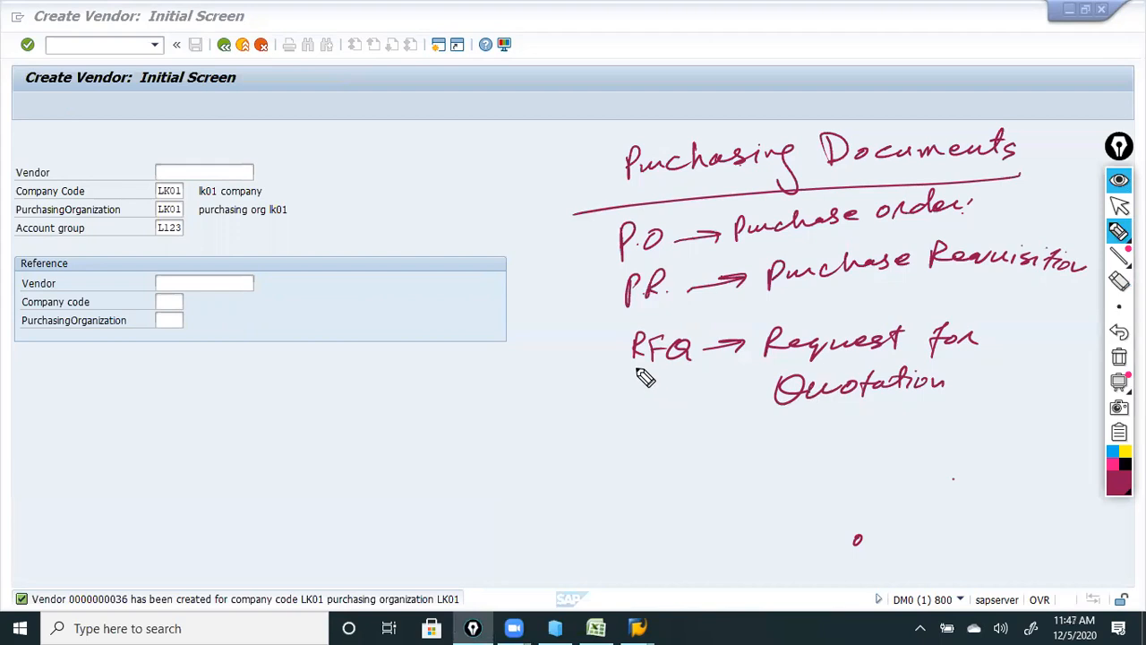
# Draw a bracket arrow toward the form and write 'MM Transaction Data' beneath it.
pyautogui.moveTo(570, 140); pyautogui.dragTo(600, 430)
pyautogui.moveTo(589, 345)
pyautogui.mouseDown()
pyautogui.moveTo(530, 413)
pyautogui.moveTo(545, 412)
pyautogui.mouseUp()
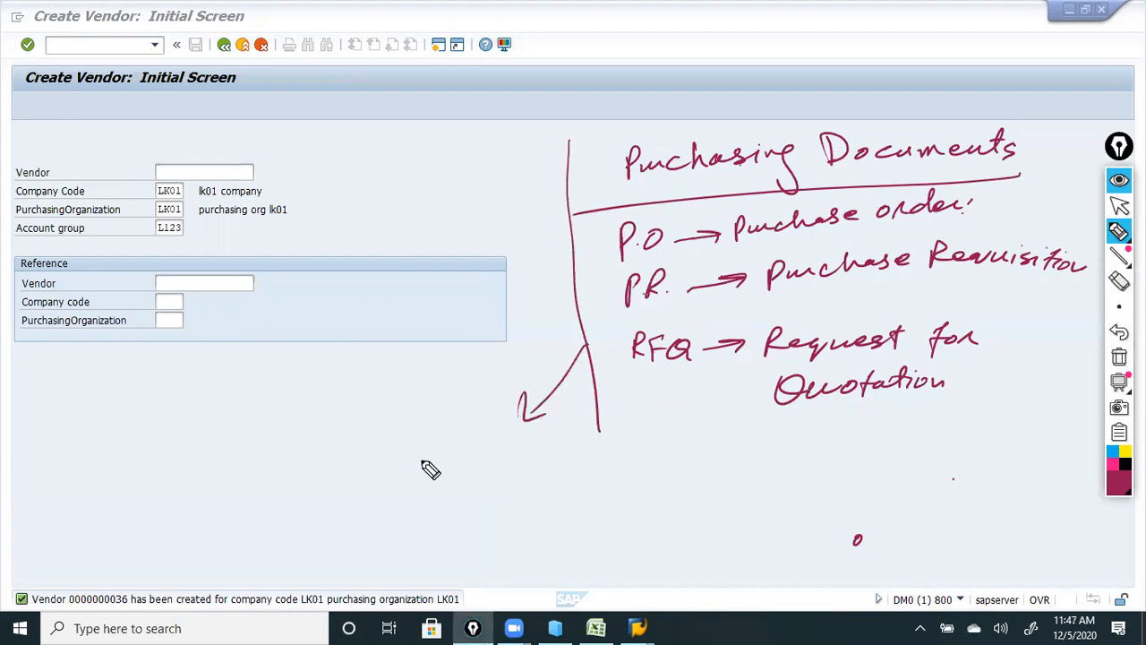
pyautogui.moveTo(392, 488)
pyautogui.mouseDown()
pyautogui.moveTo(445, 451)
pyautogui.moveTo(519, 464)
pyautogui.moveTo(670, 448)
pyautogui.mouseUp()
pyautogui.moveTo(543, 493)
pyautogui.mouseDown()
pyautogui.moveTo(594, 507)
pyautogui.moveTo(671, 486)
pyautogui.mouseUp()
pyautogui.click(662, 487)
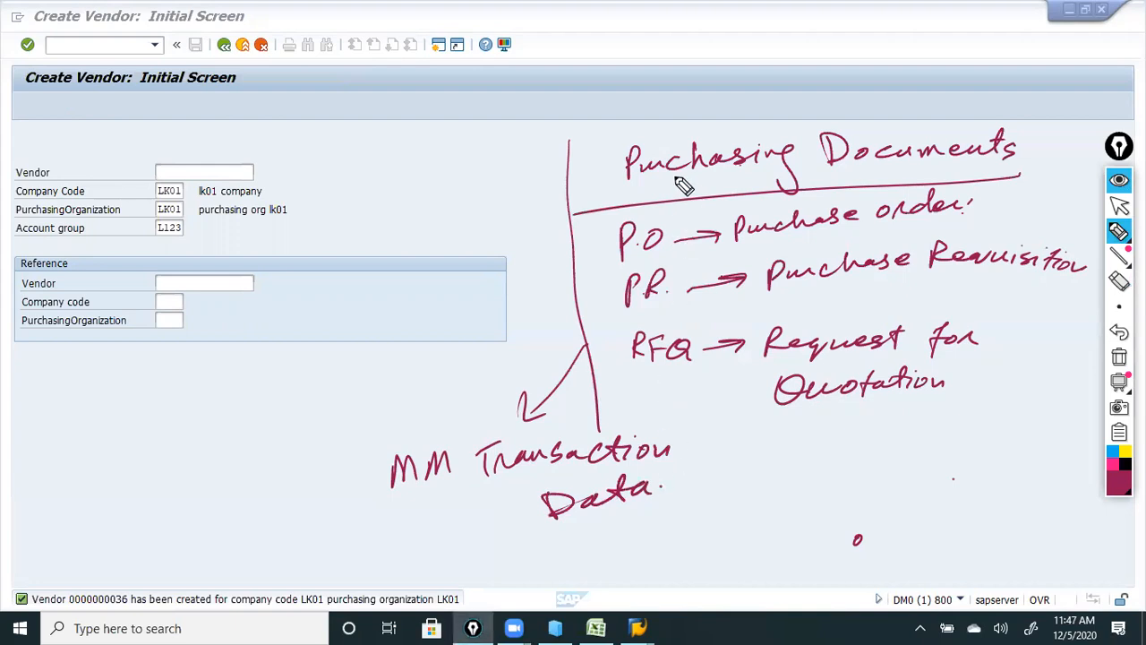
# Arrow from P.O to Purchases Dr. 1000 (Expense) and Vendor A/c Cr. 1000 (Liability), circled.
pyautogui.moveTo(611, 252)
pyautogui.mouseDown()
pyautogui.moveTo(269, 439)
pyautogui.moveTo(279, 439)
pyautogui.mouseUp()
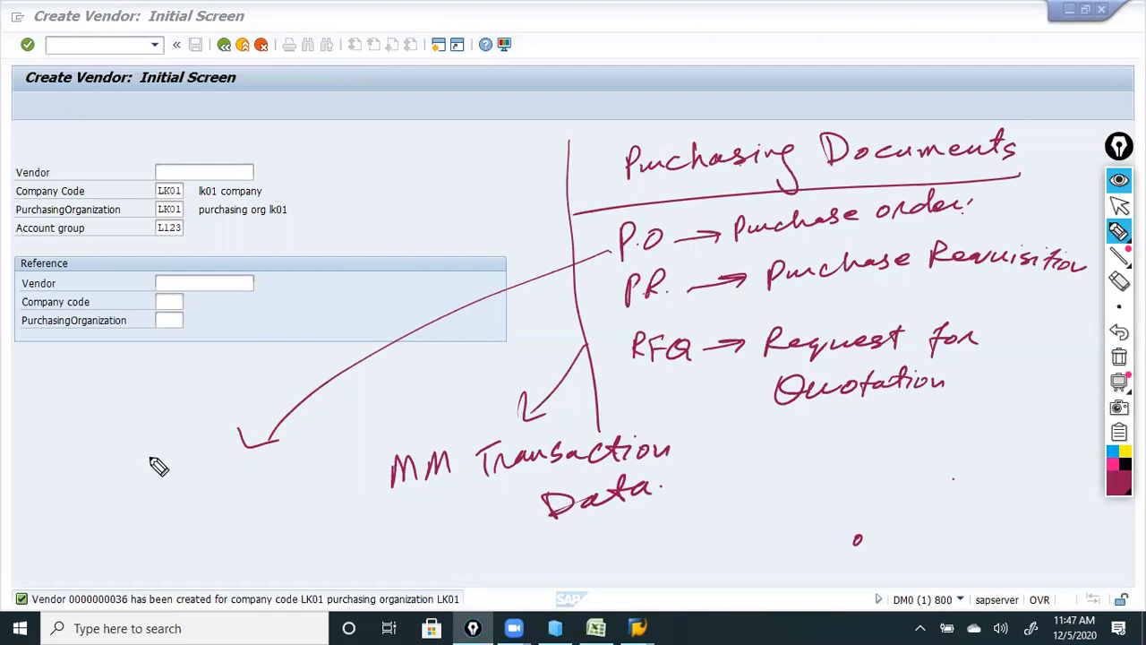
pyautogui.moveTo(239, 436); pyautogui.dragTo(300, 435)
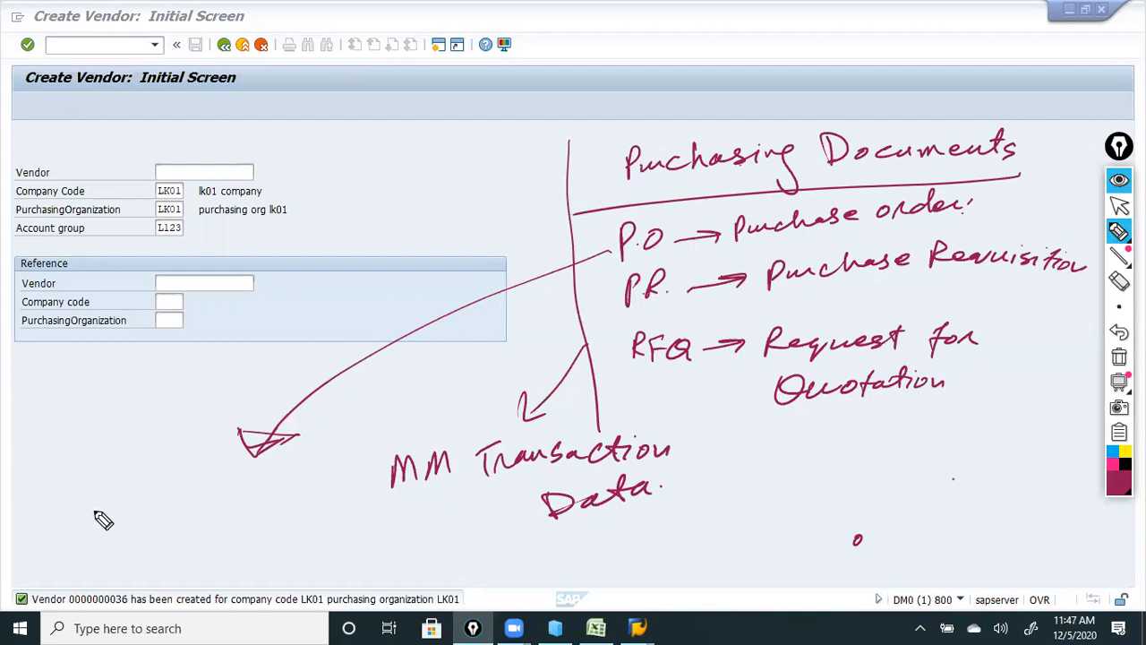
pyautogui.moveTo(88, 496)
pyautogui.mouseDown()
pyautogui.moveTo(96, 507)
pyautogui.moveTo(230, 507)
pyautogui.moveTo(339, 483)
pyautogui.mouseUp()
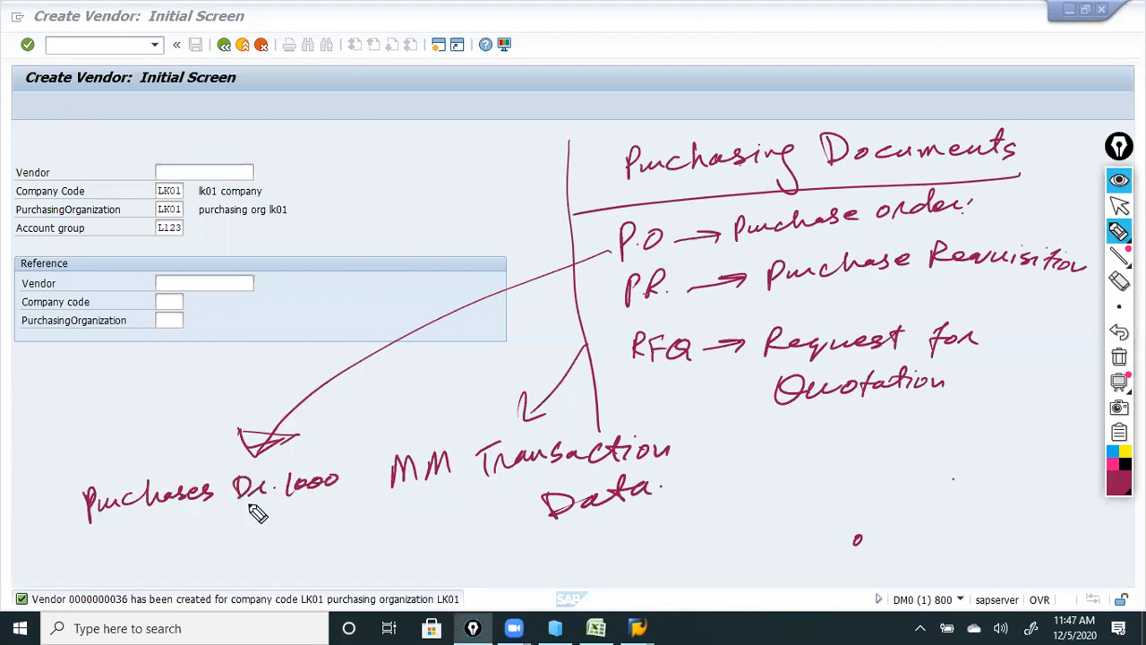
pyautogui.moveTo(154, 535)
pyautogui.mouseDown()
pyautogui.moveTo(233, 522)
pyautogui.moveTo(322, 532)
pyautogui.moveTo(410, 520)
pyautogui.mouseUp()
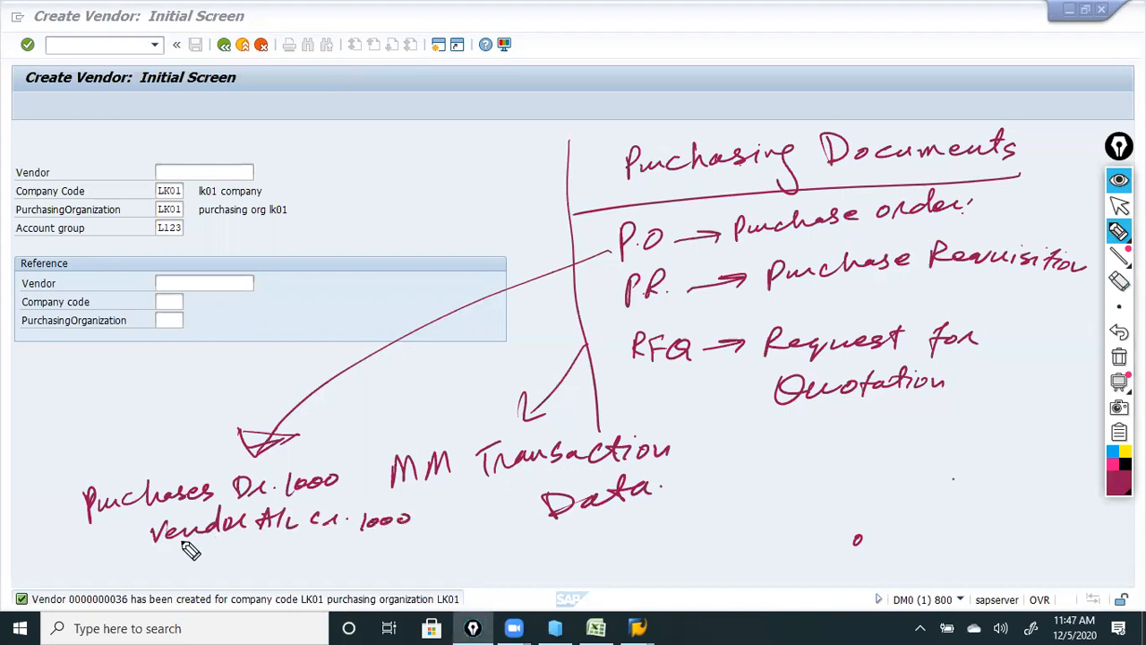
pyautogui.moveTo(152, 547)
pyautogui.mouseDown()
pyautogui.moveTo(153, 564)
pyautogui.moveTo(303, 562)
pyautogui.moveTo(316, 573)
pyautogui.mouseUp()
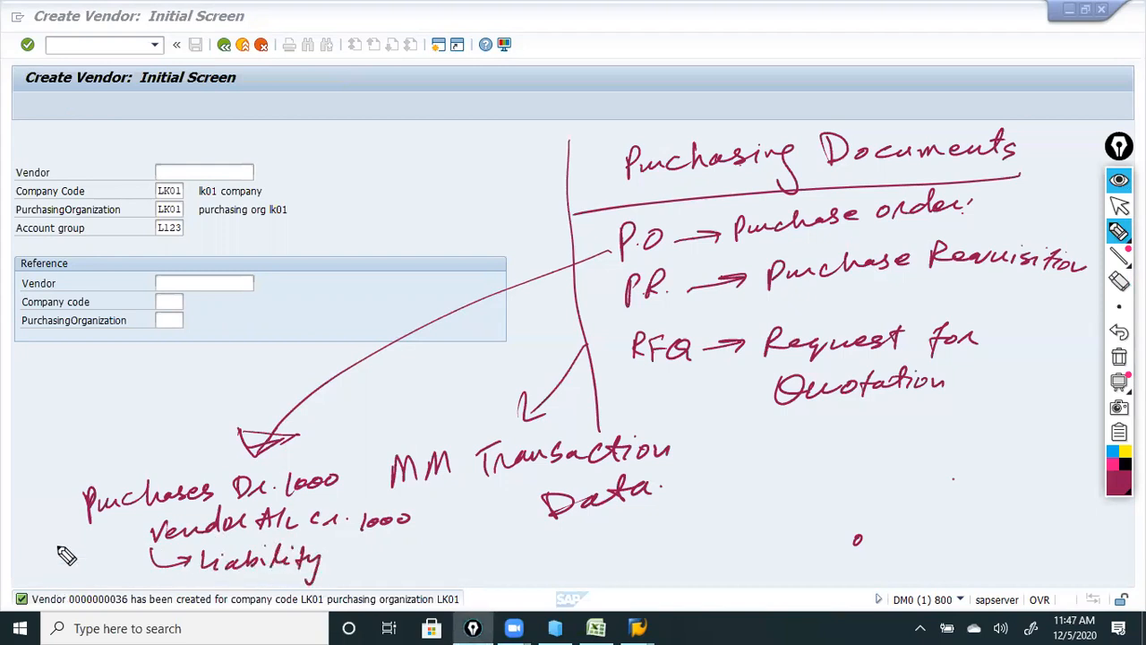
pyautogui.moveTo(75, 502)
pyautogui.mouseDown()
pyautogui.moveTo(102, 468)
pyautogui.moveTo(133, 450)
pyautogui.moveTo(154, 461)
pyautogui.moveTo(207, 421)
pyautogui.mouseUp()
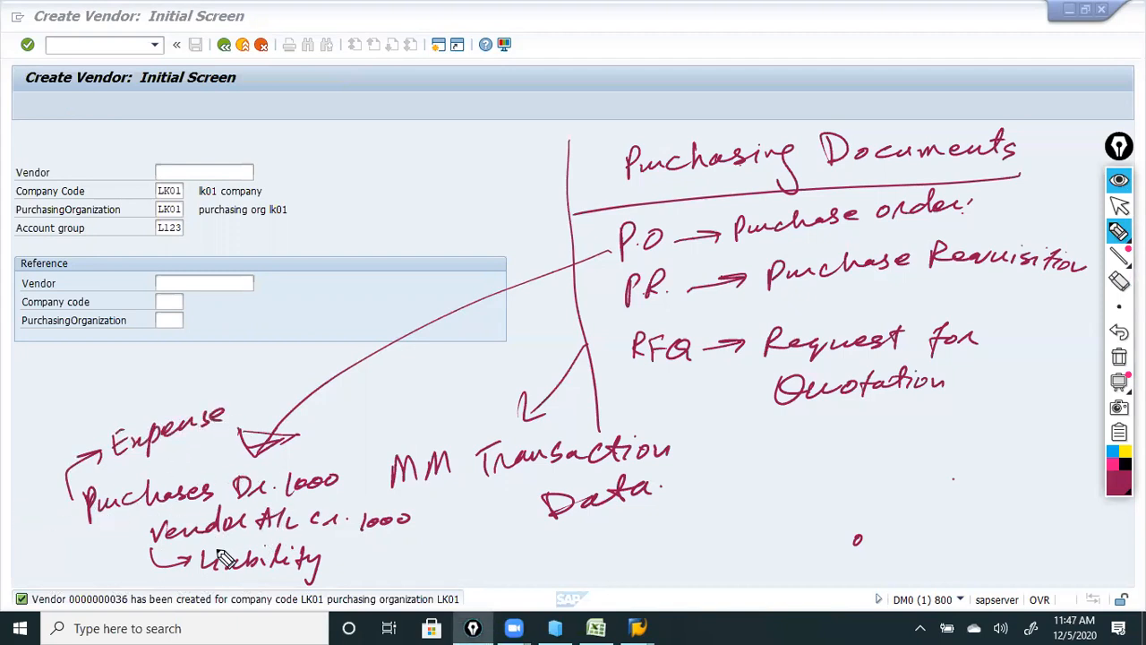
pyautogui.moveTo(52, 515)
pyautogui.mouseDown()
pyautogui.moveTo(36, 446)
pyautogui.moveTo(199, 389)
pyautogui.moveTo(351, 412)
pyautogui.moveTo(366, 488)
pyautogui.moveTo(460, 499)
pyautogui.moveTo(440, 556)
pyautogui.moveTo(211, 589)
pyautogui.moveTo(70, 555)
pyautogui.moveTo(50, 518)
pyautogui.mouseUp()
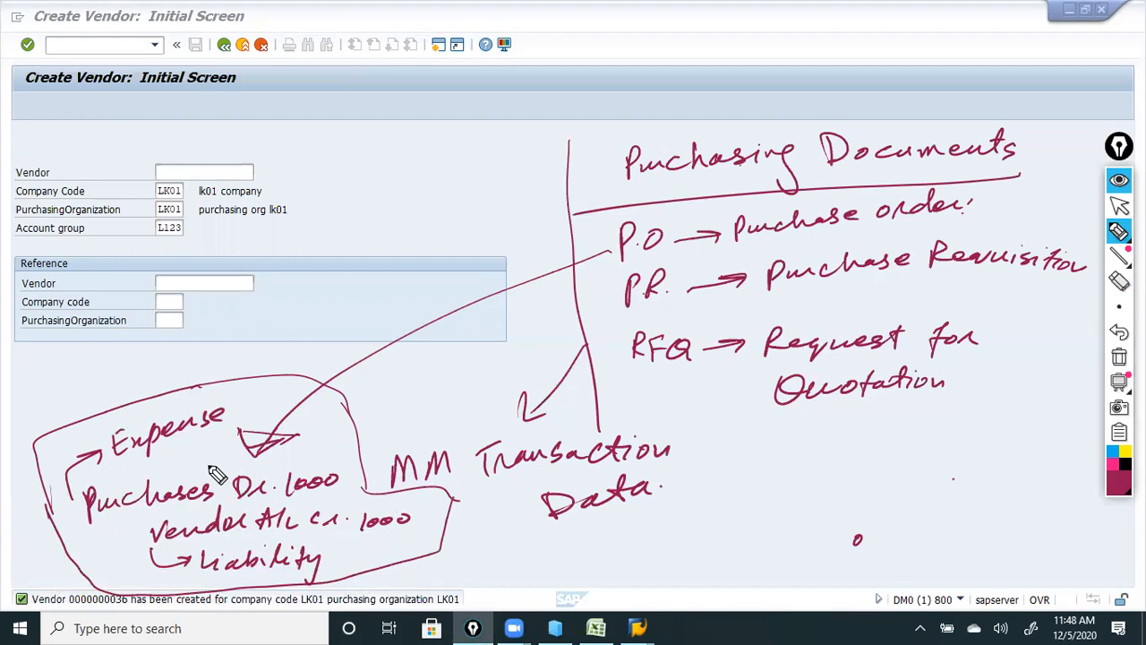
# Write 'Transaction Data' and draw arrows from the FI note to P.O, P.R. and RFQ.
pyautogui.moveTo(124, 411)
pyautogui.mouseDown()
pyautogui.moveTo(143, 369)
pyautogui.moveTo(199, 378)
pyautogui.moveTo(312, 335)
pyautogui.moveTo(430, 313)
pyautogui.moveTo(446, 302)
pyautogui.moveTo(430, 264)
pyautogui.moveTo(466, 258)
pyautogui.mouseUp()
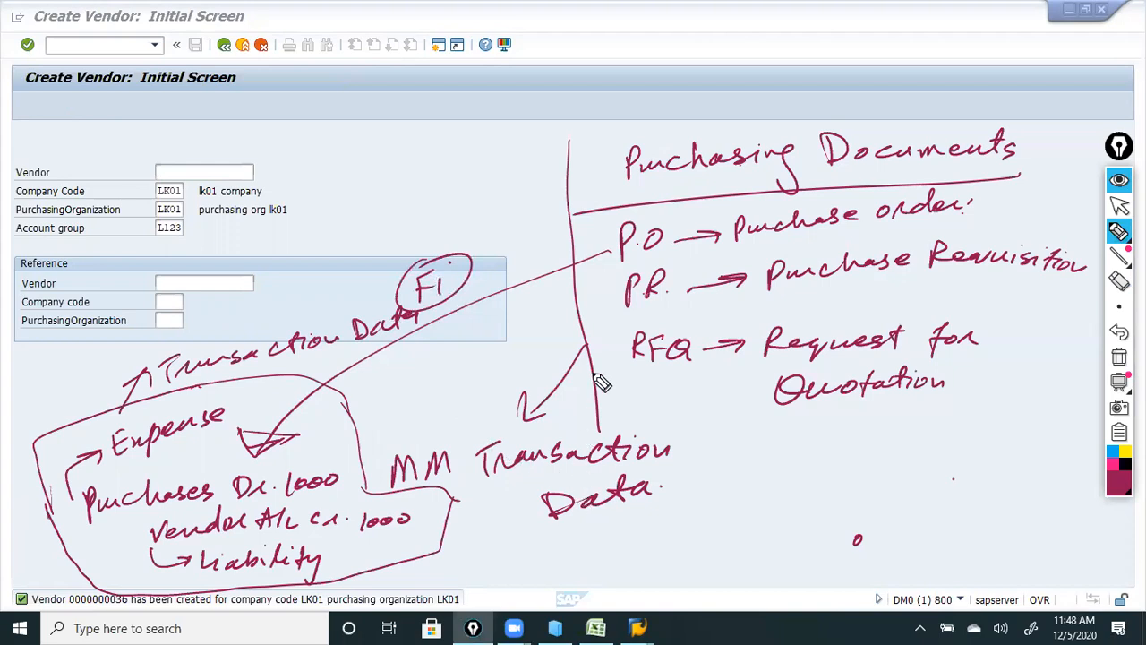
pyautogui.moveTo(564, 274); pyautogui.dragTo(616, 244)
pyautogui.moveTo(596, 247); pyautogui.dragTo(606, 260)
pyautogui.moveTo(554, 307); pyautogui.dragTo(612, 287)
pyautogui.moveTo(595, 281); pyautogui.dragTo(602, 301)
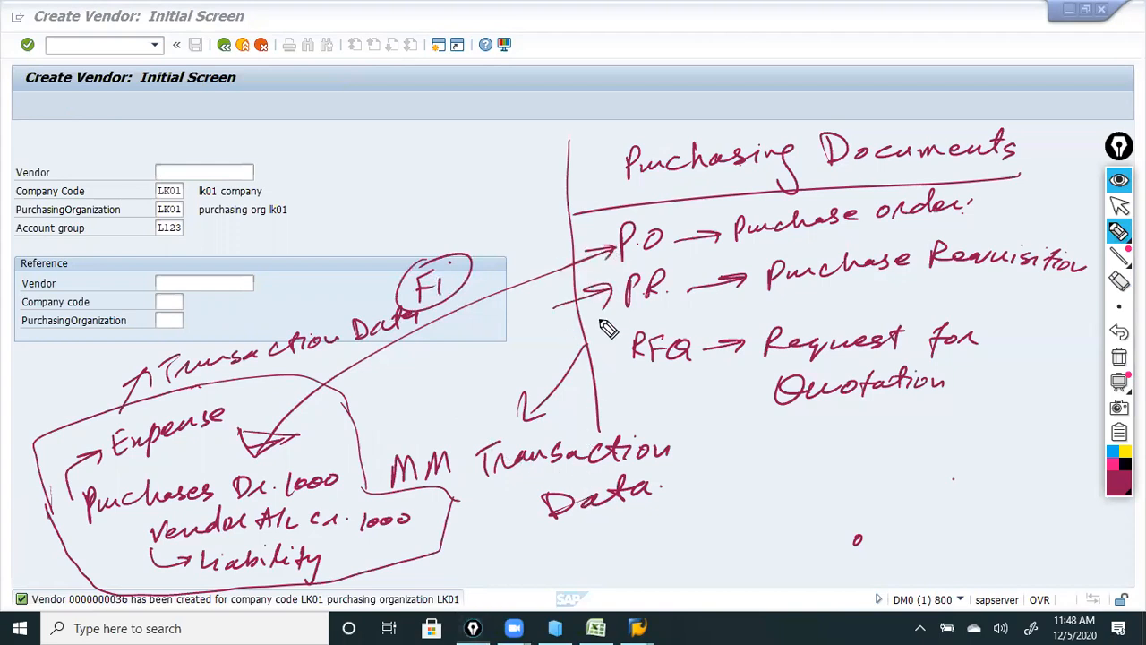
pyautogui.moveTo(594, 387); pyautogui.dragTo(633, 358)
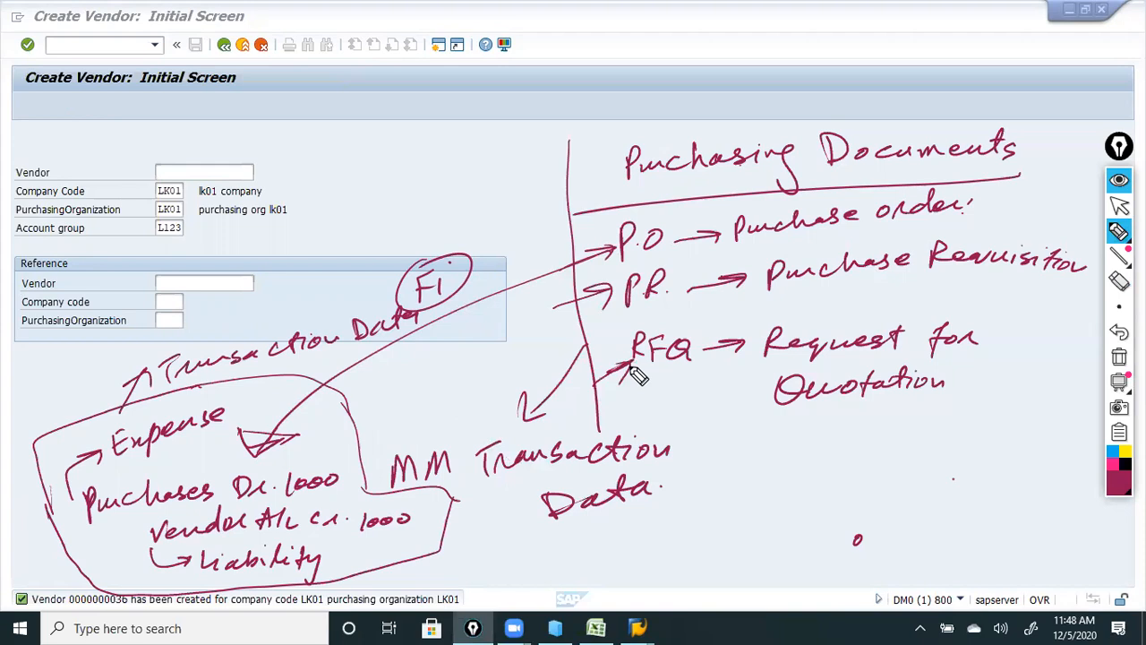
# Write underlined 'FI and MM integration', then erase the purchasing documents notes.
pyautogui.moveTo(362, 179)
pyautogui.mouseDown()
pyautogui.moveTo(353, 211)
pyautogui.moveTo(385, 178)
pyautogui.moveTo(384, 206)
pyautogui.moveTo(514, 174)
pyautogui.mouseUp()
pyautogui.moveTo(353, 215); pyautogui.dragTo(506, 182)
pyautogui.moveTo(391, 223)
pyautogui.mouseDown()
pyautogui.moveTo(393, 238)
pyautogui.moveTo(426, 234)
pyautogui.mouseUp()
pyautogui.moveTo(431, 225)
pyautogui.mouseDown()
pyautogui.moveTo(458, 231)
pyautogui.moveTo(543, 192)
pyautogui.mouseUp()
pyautogui.moveTo(502, 157)
pyautogui.mouseDown()
pyautogui.moveTo(409, 146)
pyautogui.moveTo(369, 172)
pyautogui.mouseUp()
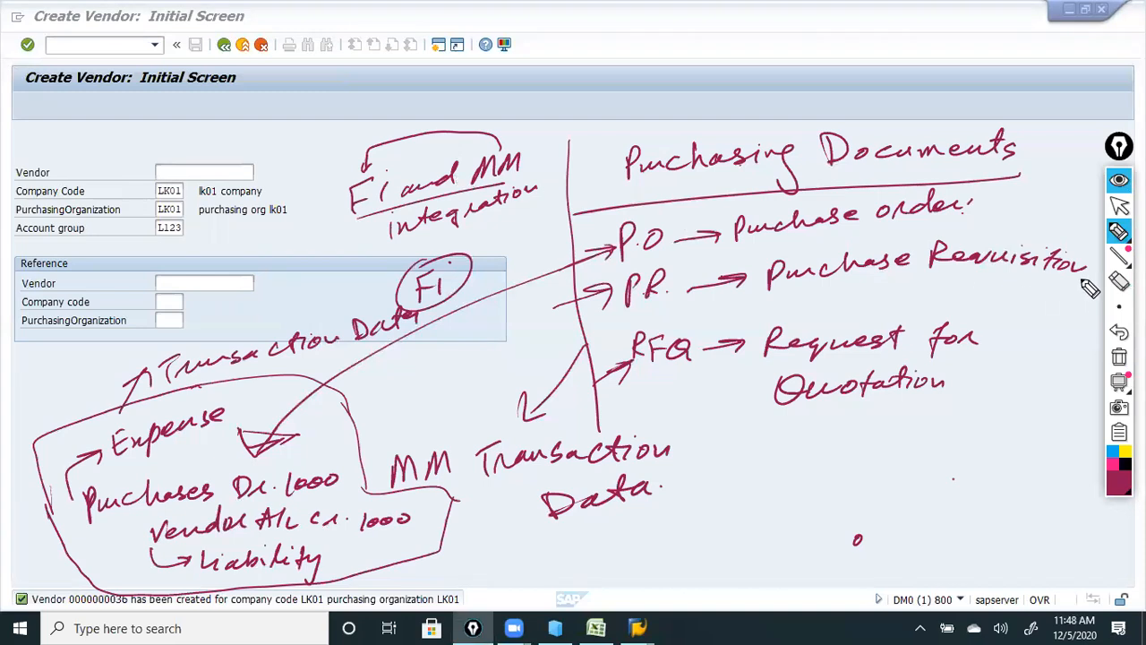
pyautogui.click(1117, 281)
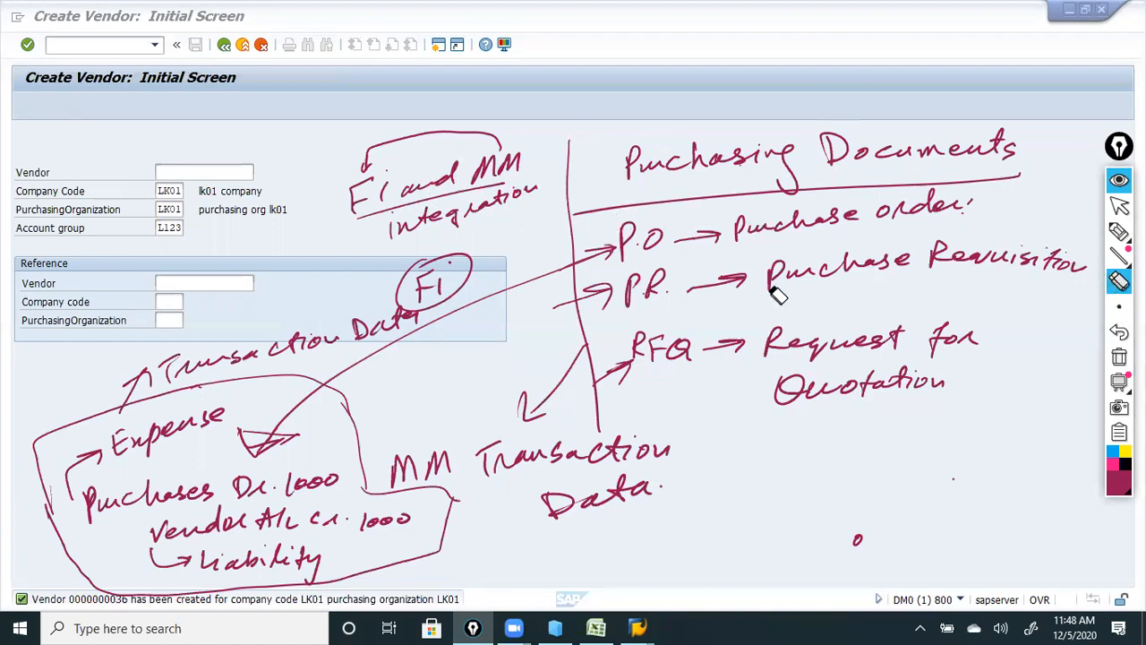
pyautogui.moveTo(811, 207)
pyautogui.mouseDown()
pyautogui.moveTo(893, 160)
pyautogui.moveTo(683, 301)
pyautogui.moveTo(801, 417)
pyautogui.moveTo(851, 410)
pyautogui.moveTo(716, 317)
pyautogui.moveTo(662, 441)
pyautogui.moveTo(474, 450)
pyautogui.moveTo(612, 435)
pyautogui.moveTo(566, 465)
pyautogui.moveTo(287, 566)
pyautogui.moveTo(333, 556)
pyautogui.moveTo(439, 476)
pyautogui.moveTo(269, 461)
pyautogui.moveTo(296, 445)
pyautogui.moveTo(224, 420)
pyautogui.moveTo(125, 408)
pyautogui.moveTo(255, 335)
pyautogui.moveTo(330, 336)
pyautogui.moveTo(408, 317)
pyautogui.mouseUp()
# Erase the leftover annotation ink and go back to the SAP Easy Access menu.
pyautogui.moveTo(482, 223)
pyautogui.mouseDown()
pyautogui.moveTo(394, 223)
pyautogui.moveTo(391, 158)
pyautogui.mouseUp()
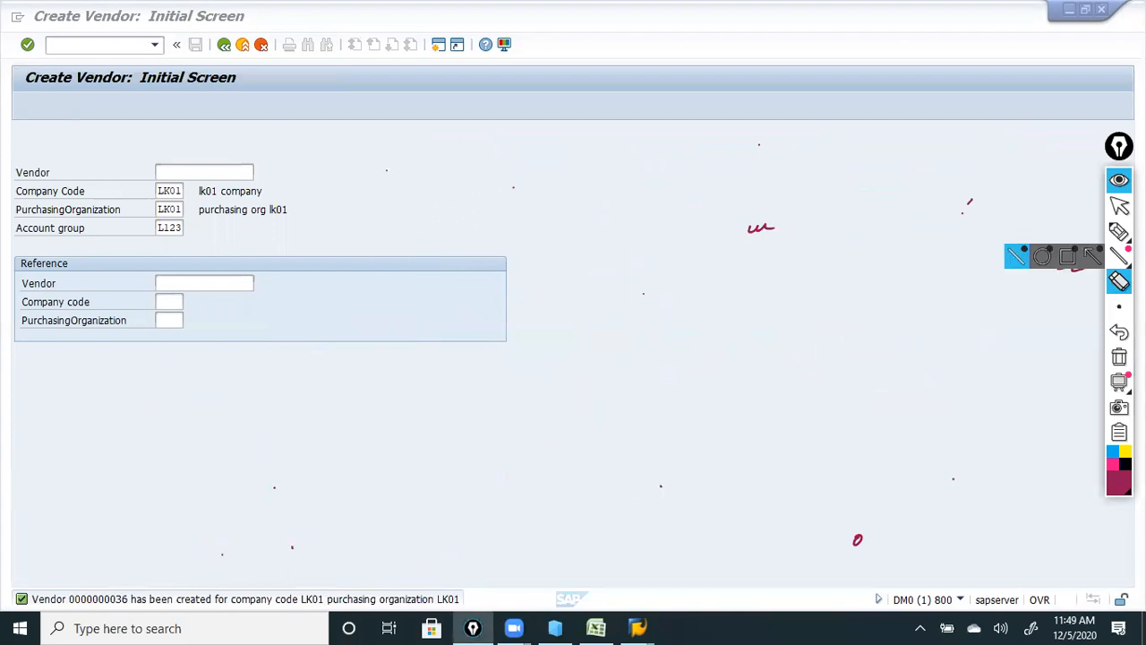
pyautogui.click(1119, 206)
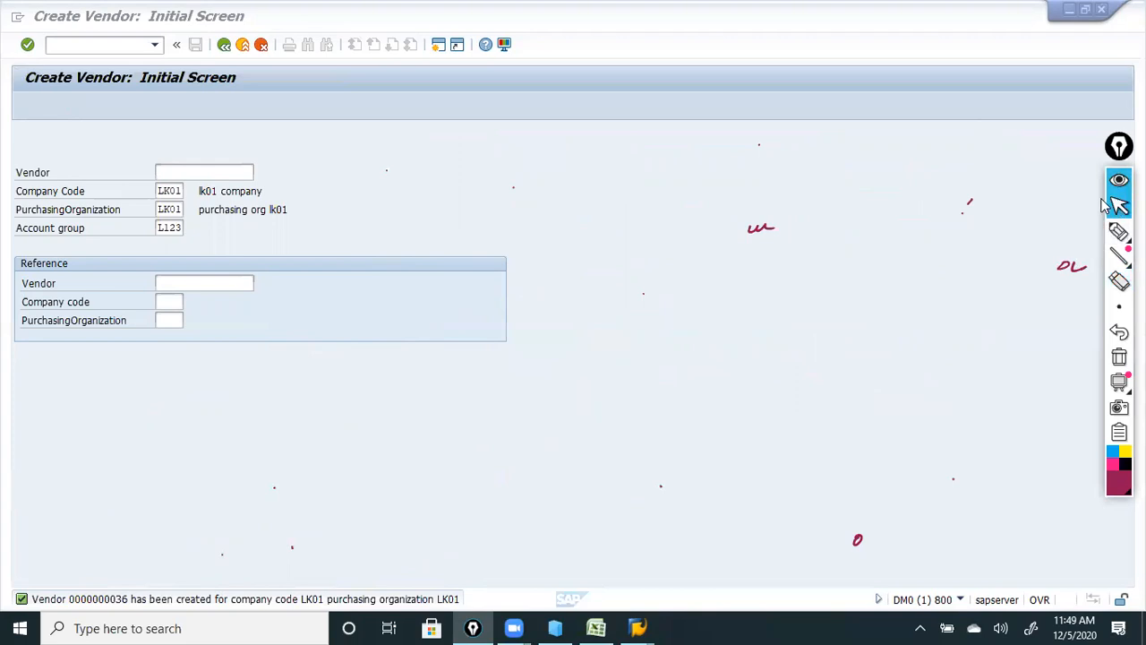
pyautogui.click(1120, 282)
pyautogui.moveTo(1088, 265); pyautogui.dragTo(1075, 274)
pyautogui.moveTo(790, 231); pyautogui.dragTo(761, 229)
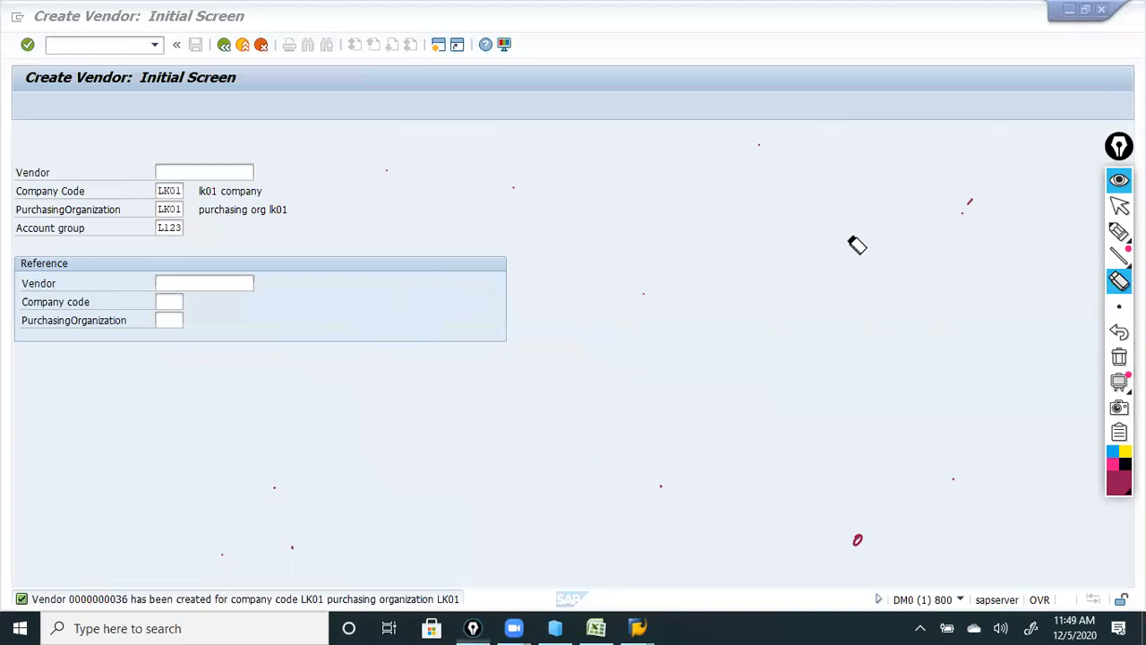
pyautogui.click(1120, 206)
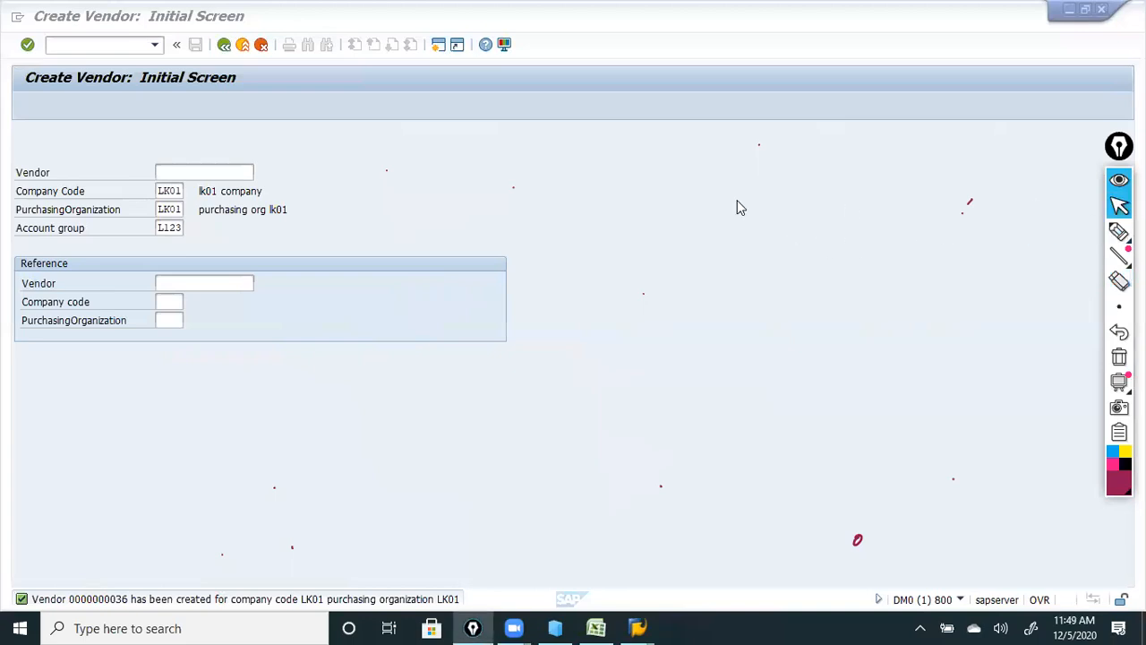
pyautogui.click(223, 47)
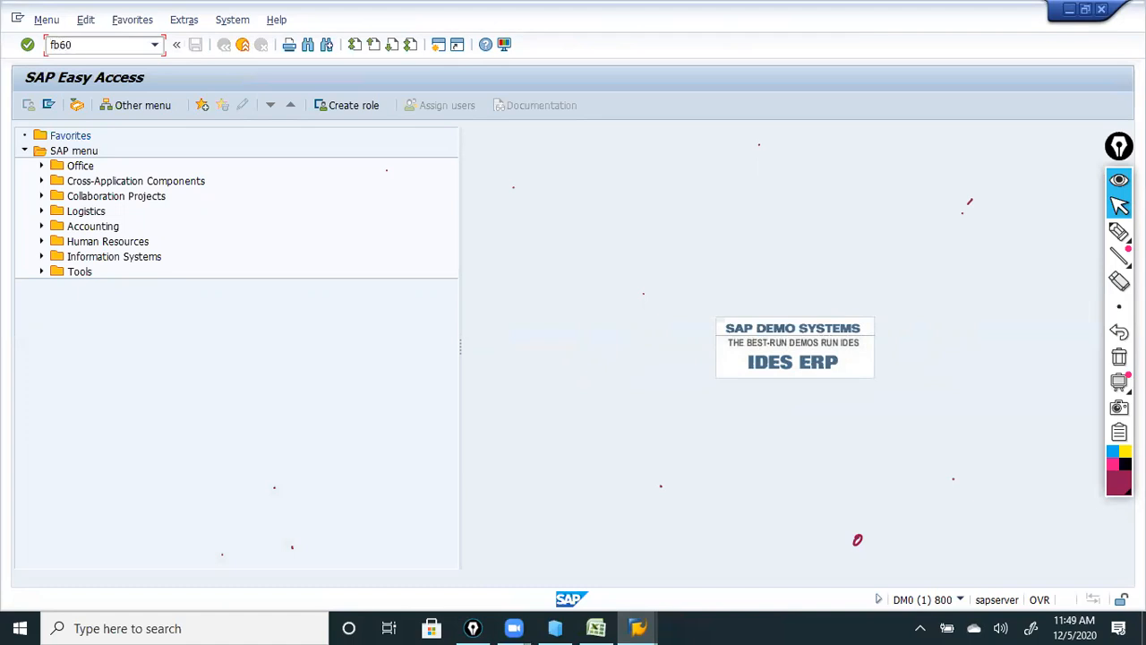
# Handwrite the note 'Vendor Invoice, FB60 → Purchases A/c Dr. 1000, Vendor A/c Cr. 1000'.
pyautogui.click(1119, 231)
pyautogui.moveTo(578, 215)
pyautogui.mouseDown()
pyautogui.moveTo(720, 220)
pyautogui.moveTo(836, 194)
pyautogui.mouseUp()
pyautogui.moveTo(571, 256); pyautogui.dragTo(846, 213)
pyautogui.moveTo(620, 267)
pyautogui.mouseDown()
pyautogui.moveTo(618, 292)
pyautogui.moveTo(635, 265)
pyautogui.mouseUp()
pyautogui.moveTo(618, 280); pyautogui.dragTo(643, 291)
pyautogui.moveTo(643, 267)
pyautogui.mouseDown()
pyautogui.moveTo(645, 290)
pyautogui.moveTo(683, 267)
pyautogui.moveTo(744, 260)
pyautogui.mouseUp()
pyautogui.moveTo(732, 256); pyautogui.dragTo(735, 267)
pyautogui.moveTo(803, 229)
pyautogui.mouseDown()
pyautogui.moveTo(803, 249)
pyautogui.moveTo(815, 237)
pyautogui.moveTo(926, 225)
pyautogui.moveTo(980, 200)
pyautogui.moveTo(1013, 205)
pyautogui.moveTo(1095, 182)
pyautogui.mouseUp()
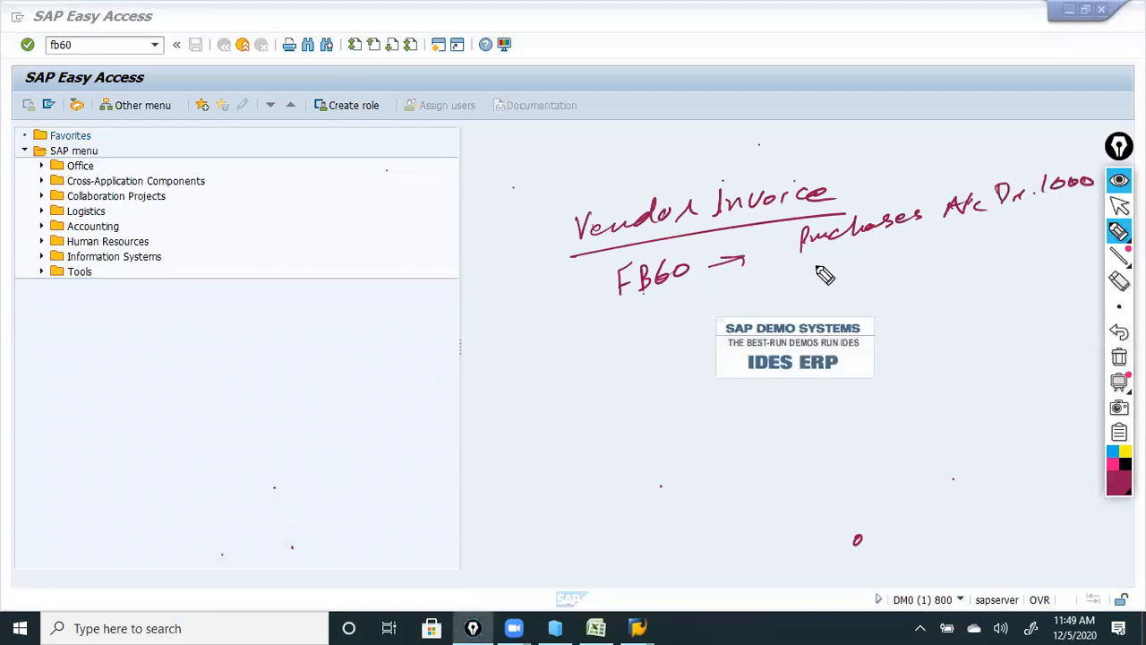
pyautogui.moveTo(851, 254)
pyautogui.mouseDown()
pyautogui.moveTo(912, 261)
pyautogui.moveTo(1055, 224)
pyautogui.moveTo(1091, 228)
pyautogui.mouseUp()
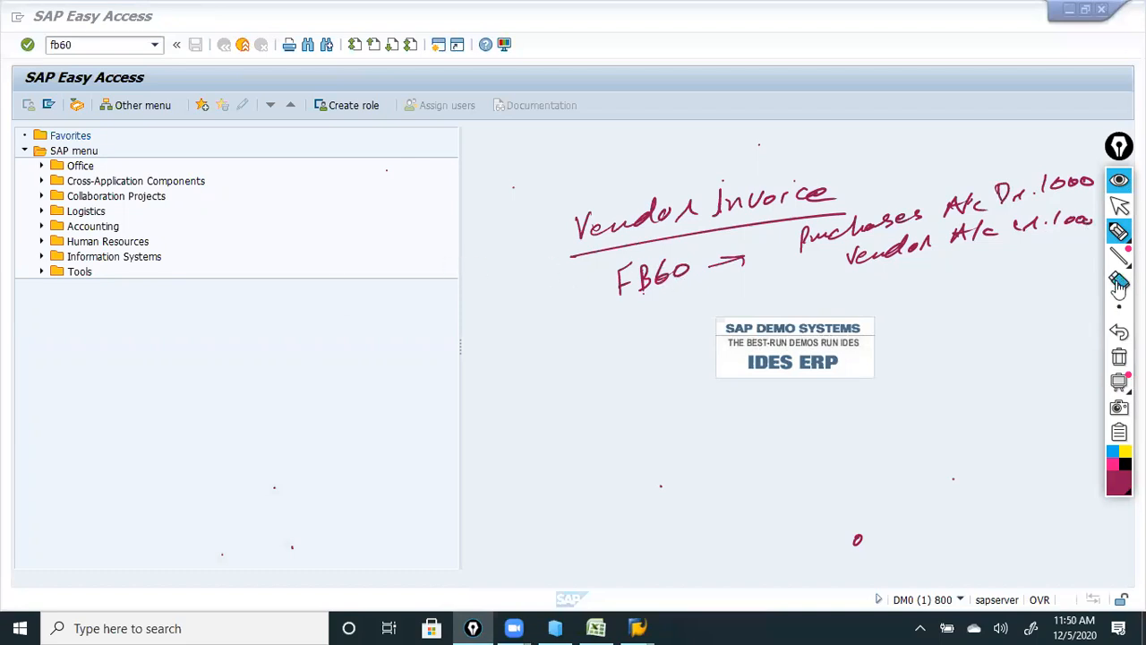
pyautogui.click(1120, 205)
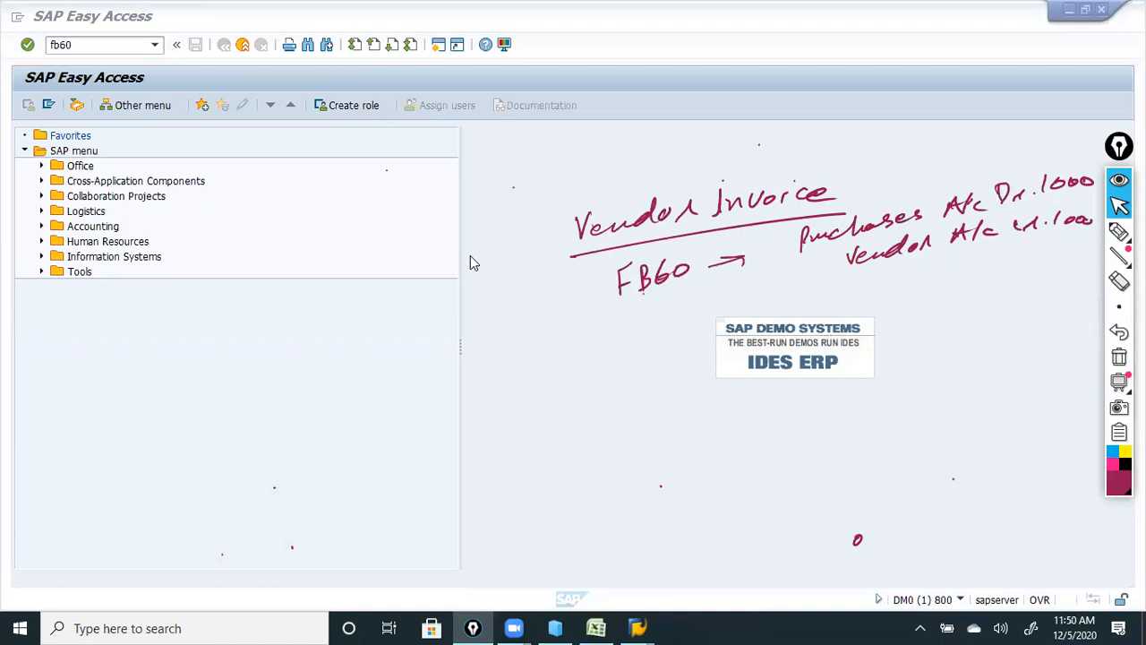
pyautogui.click(28, 45)
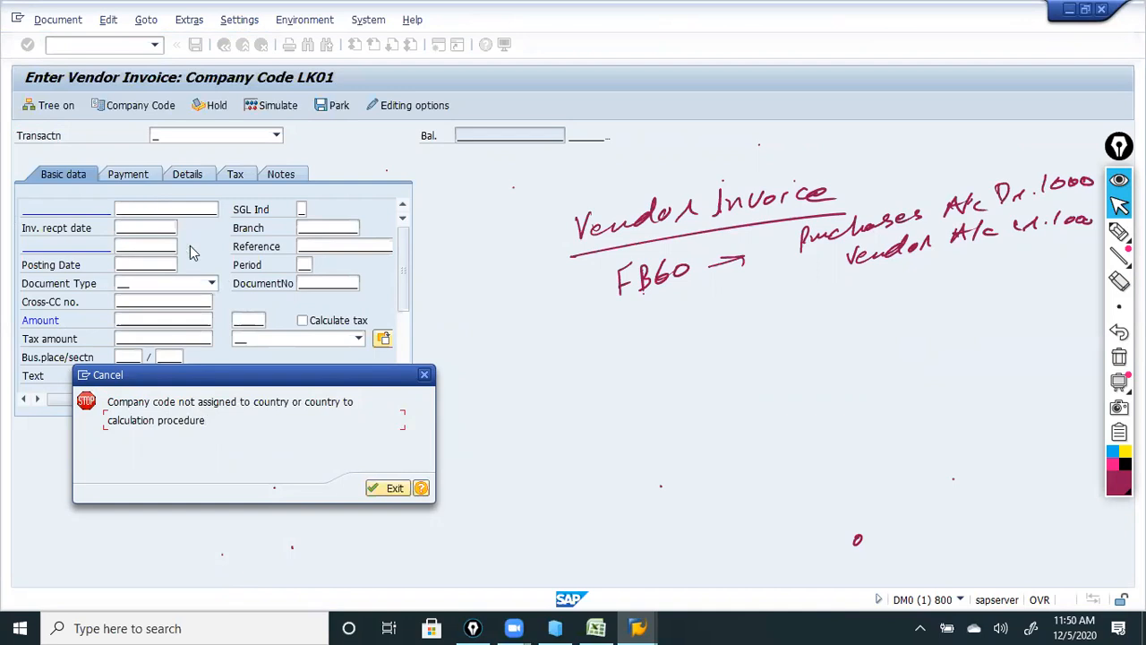
pyautogui.click(425, 377)
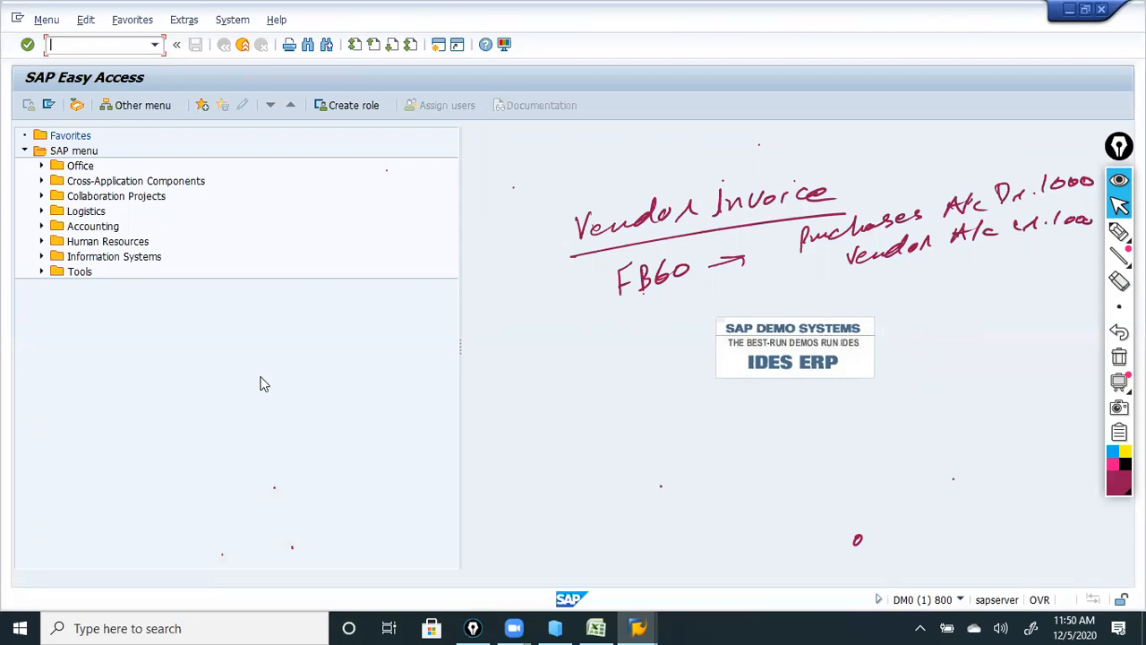
# Erase the handwritten invoice notes and log off from the SAP system.
pyautogui.click(1119, 281)
pyautogui.moveTo(828, 226)
pyautogui.mouseDown()
pyautogui.moveTo(982, 238)
pyautogui.moveTo(995, 209)
pyautogui.moveTo(1110, 220)
pyautogui.moveTo(666, 299)
pyautogui.moveTo(701, 240)
pyautogui.moveTo(767, 192)
pyautogui.mouseUp()
pyautogui.click(1119, 232)
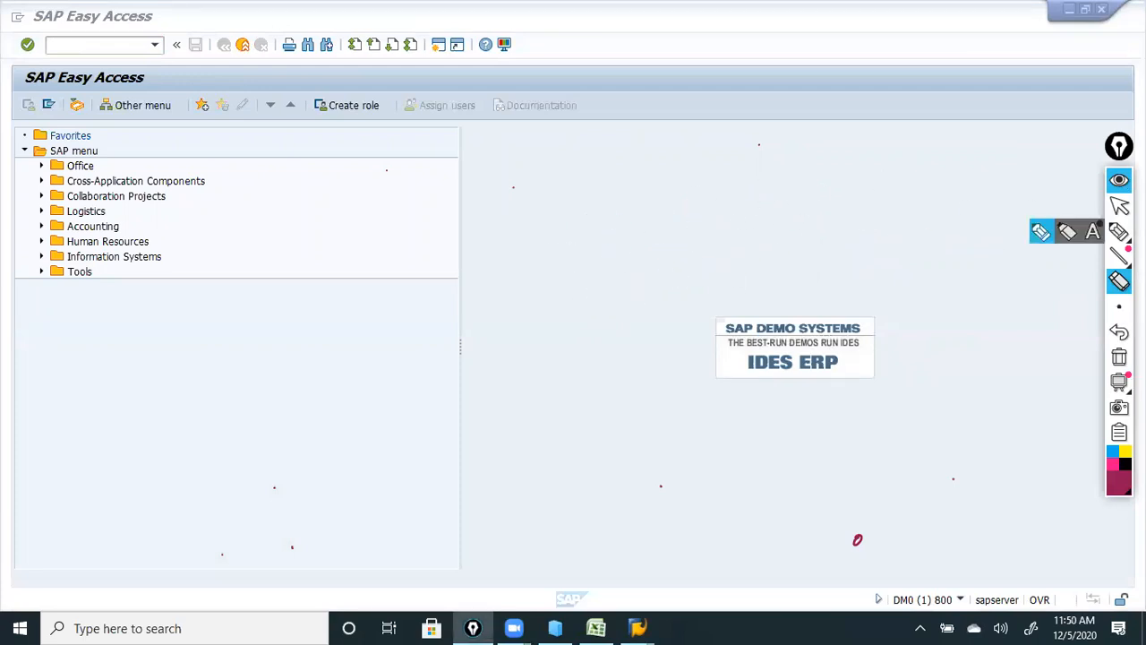
pyautogui.click(1120, 205)
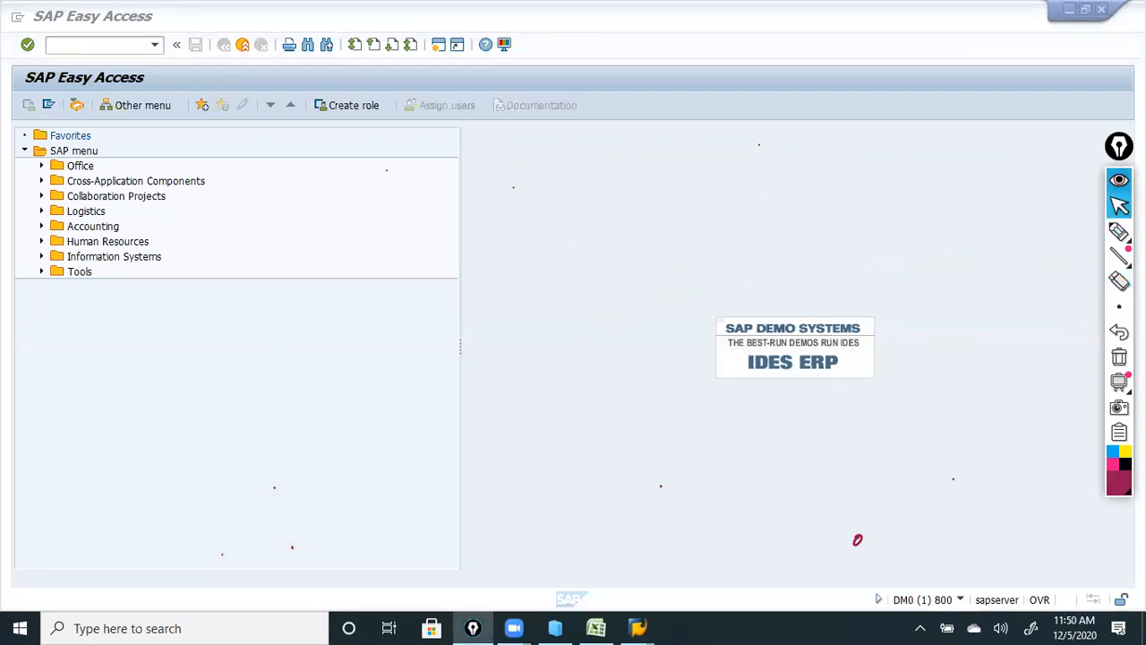
pyautogui.click(1114, 12)
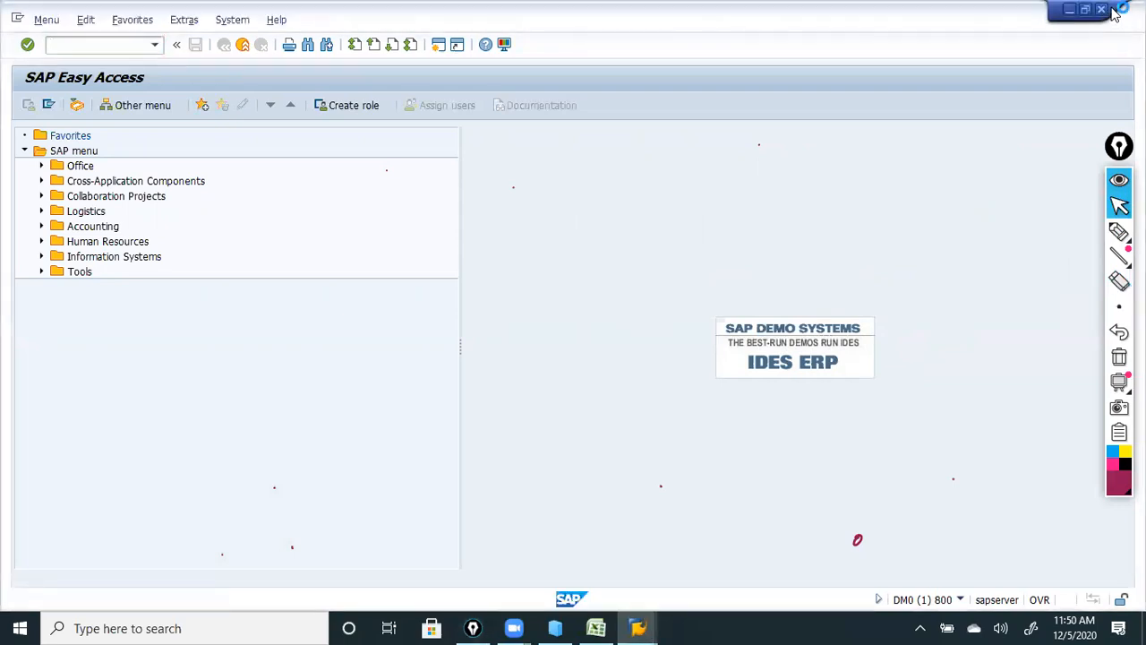
pyautogui.click(1114, 13)
pyautogui.click(184, 314)
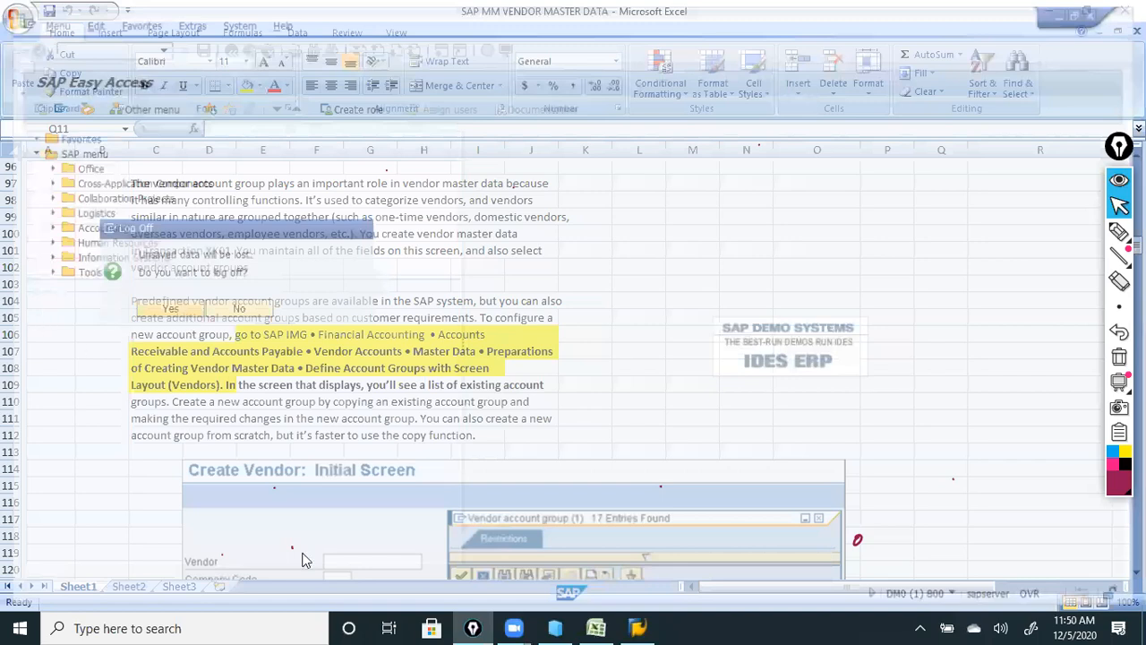
# Log back on to the IDS system in client 100 and start FB60 for company code TM01.
pyautogui.click(638, 628)
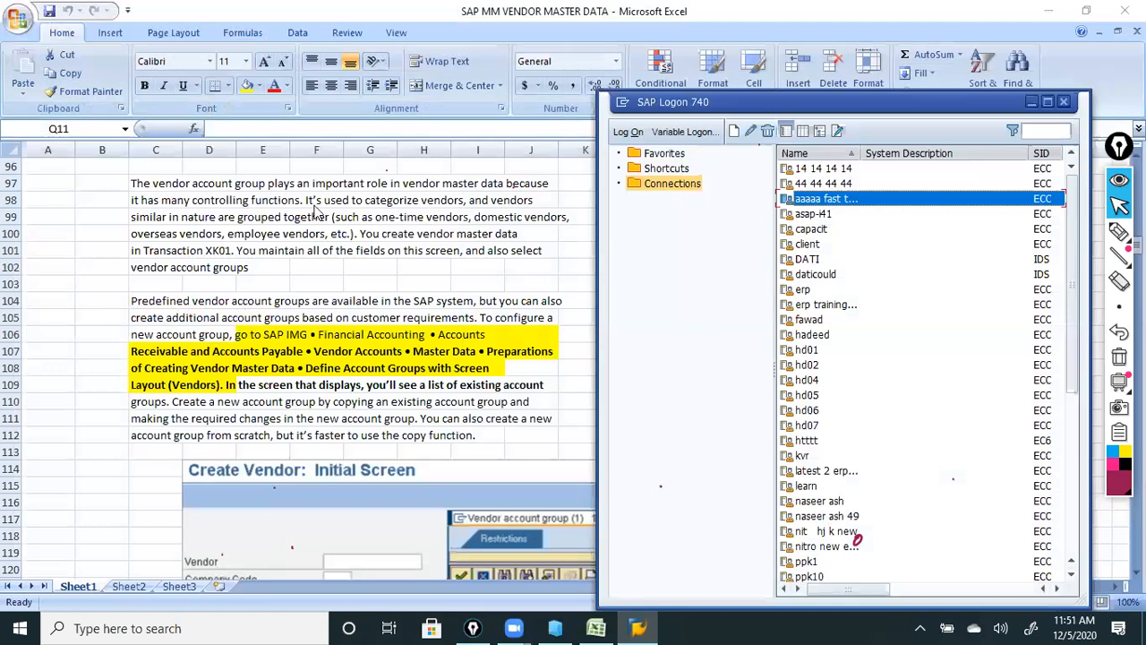
pyautogui.doubleClick(816, 274)
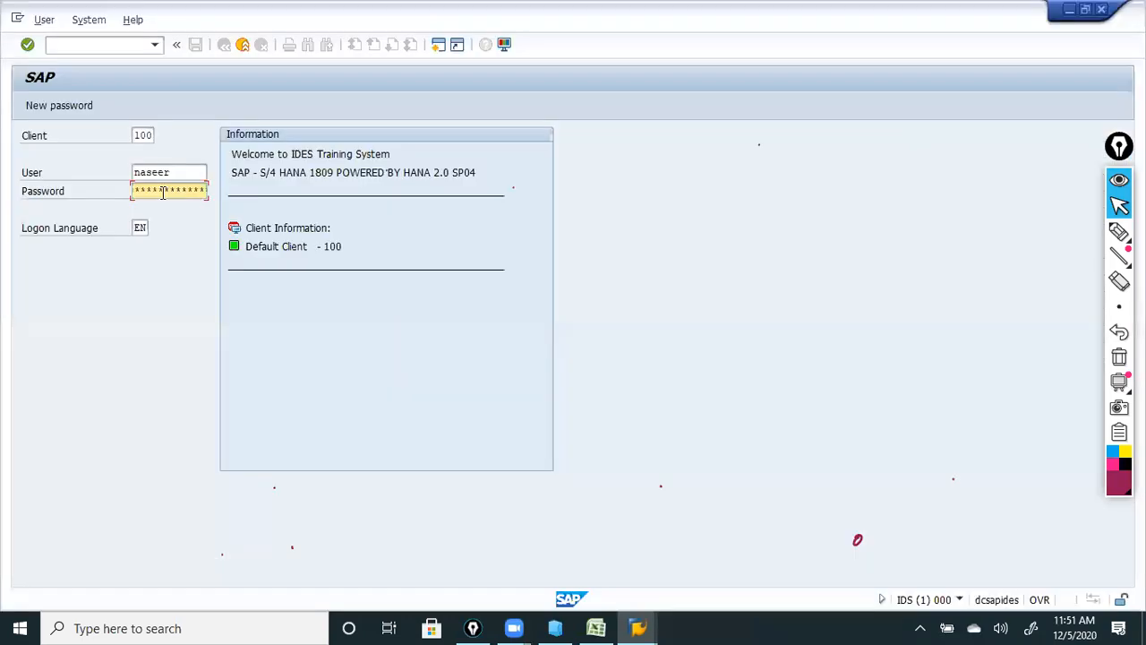
pyautogui.click(163, 191)
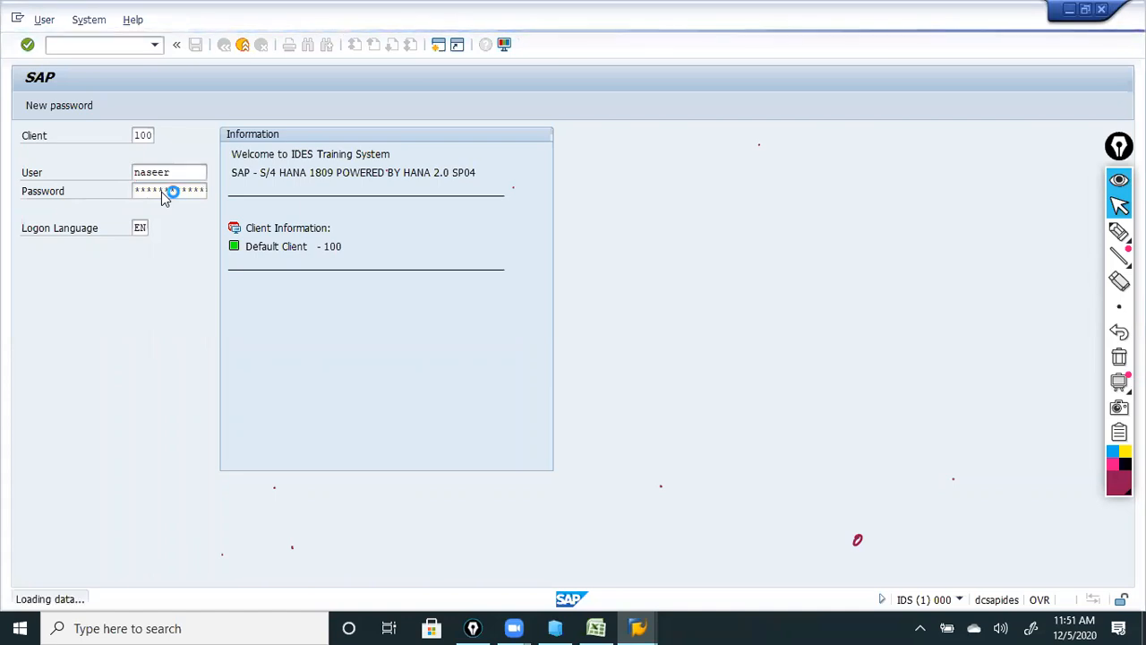
pyautogui.write('fb60')
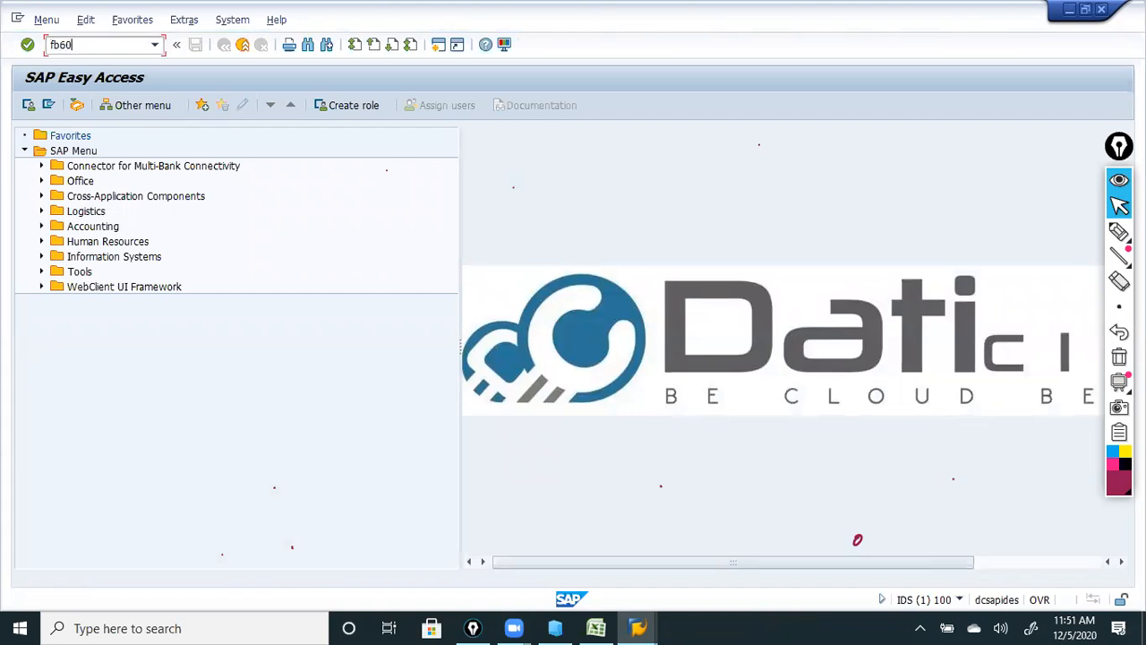
pyautogui.press('Return')
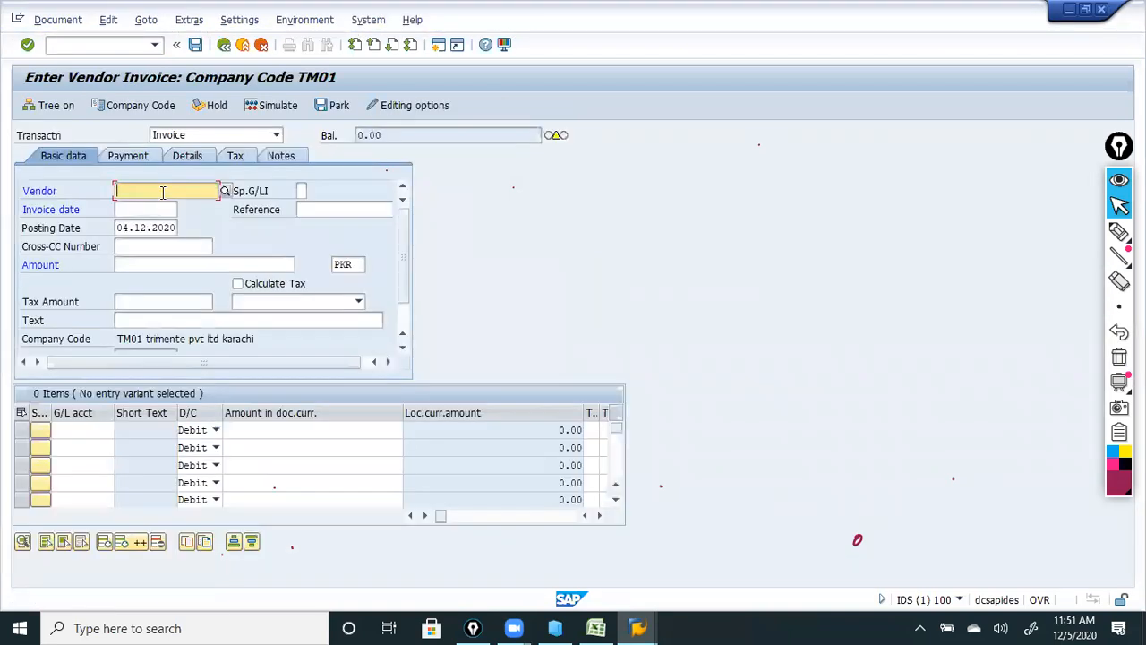
# Choose vendor 1000 via a company code TM01 search and enter amount 12000 PKR.
pyautogui.click(163, 192)
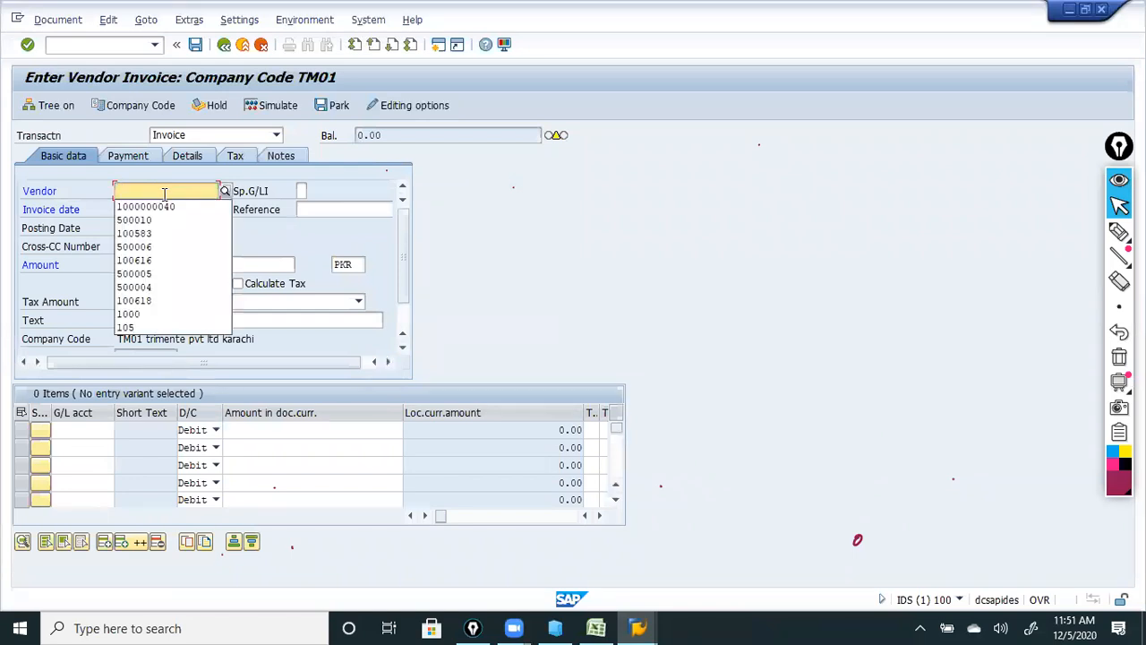
pyautogui.click(226, 192)
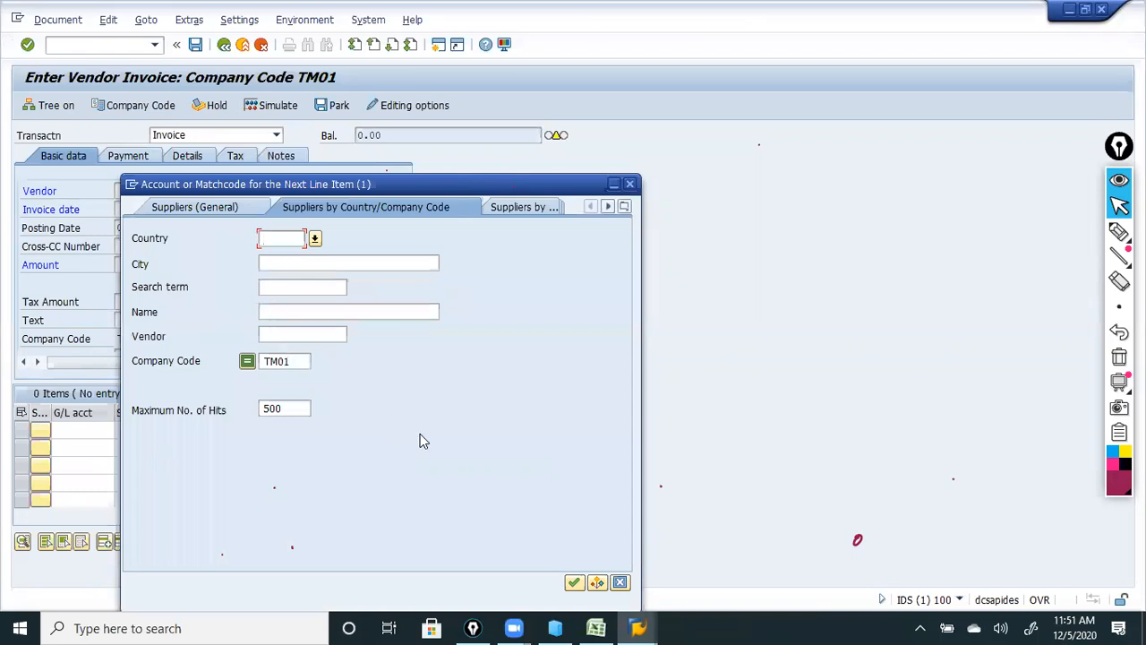
pyautogui.click(574, 585)
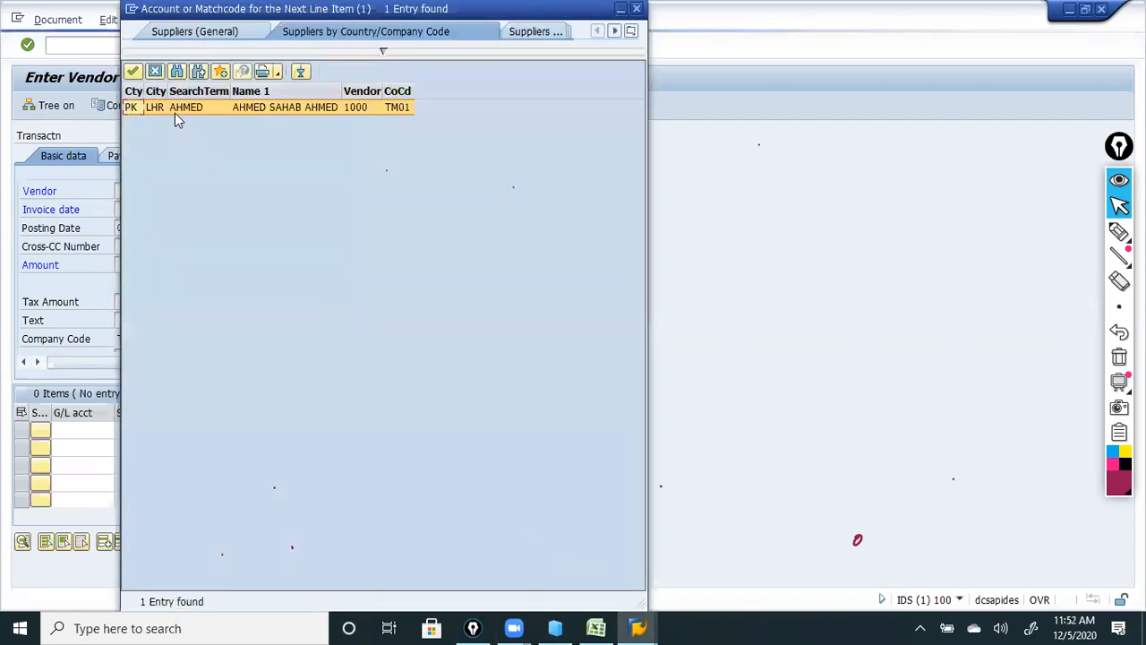
pyautogui.doubleClick(177, 108)
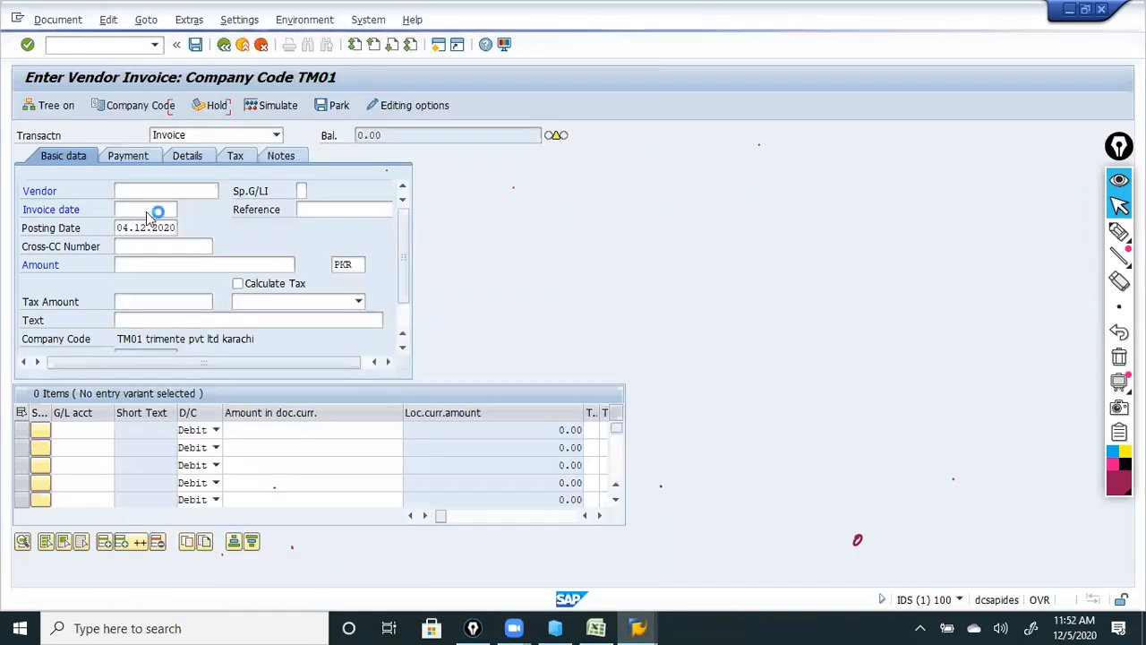
pyautogui.click(159, 265)
pyautogui.write('12000')
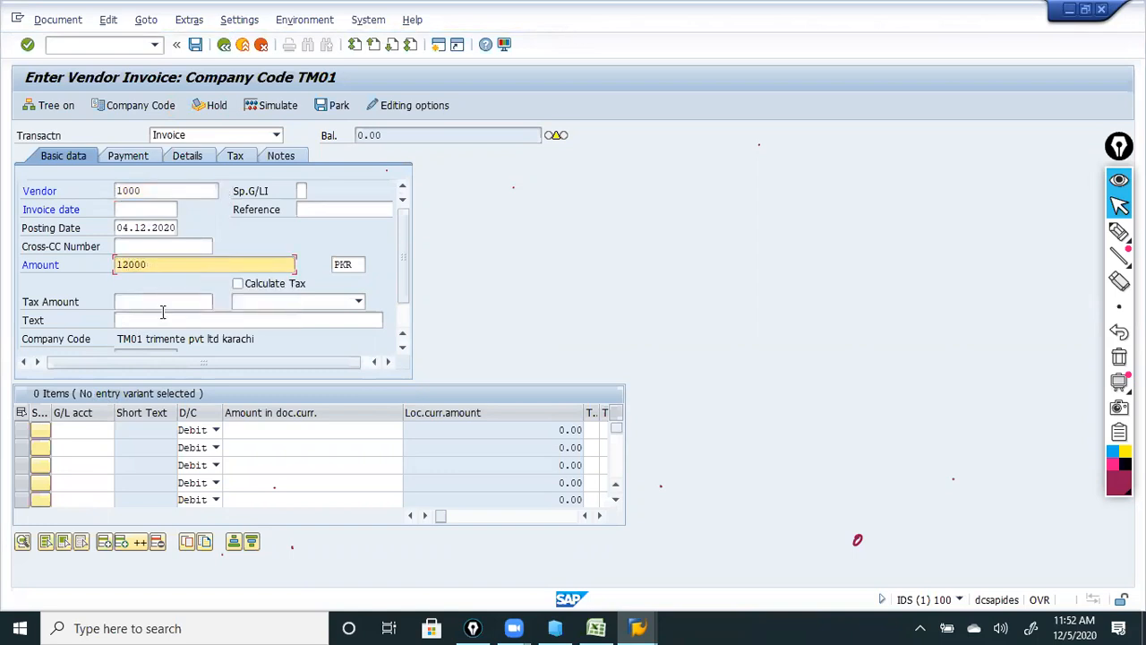
pyautogui.click(102, 428)
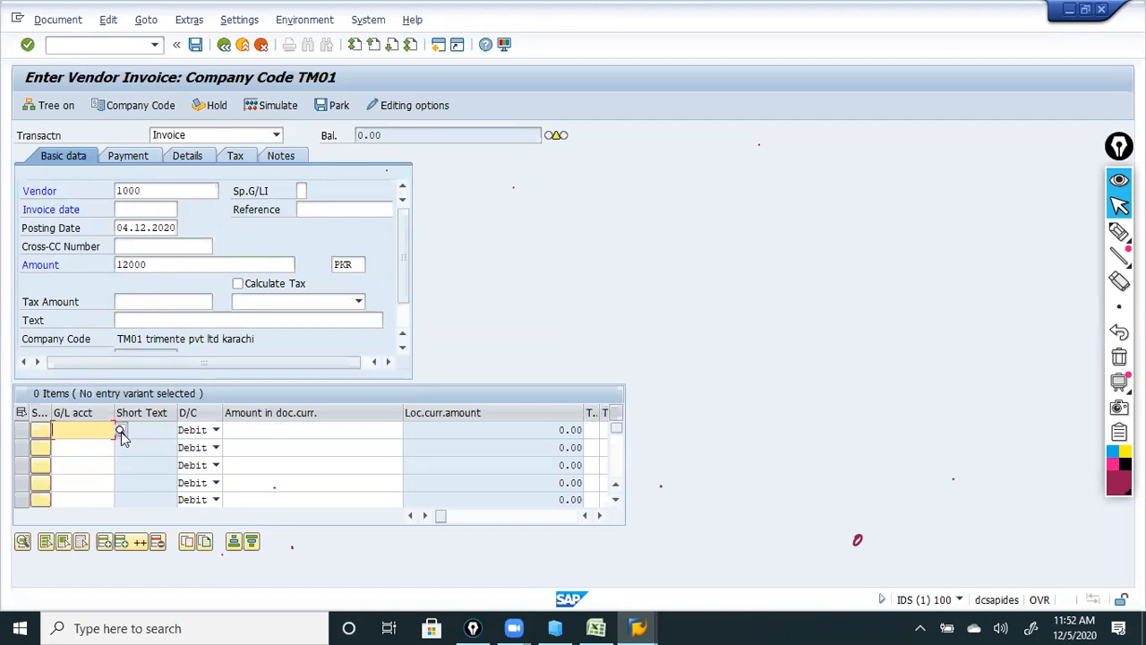
# Look up and assign G/L account 301 to the first item line.
pyautogui.click(121, 432)
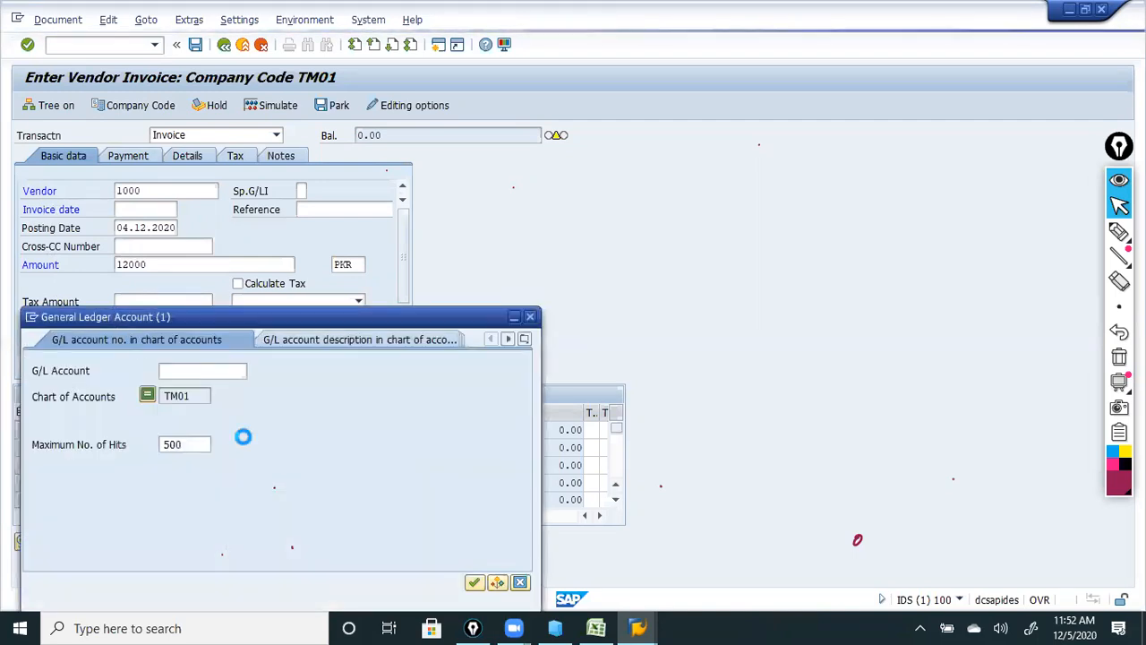
pyautogui.click(474, 584)
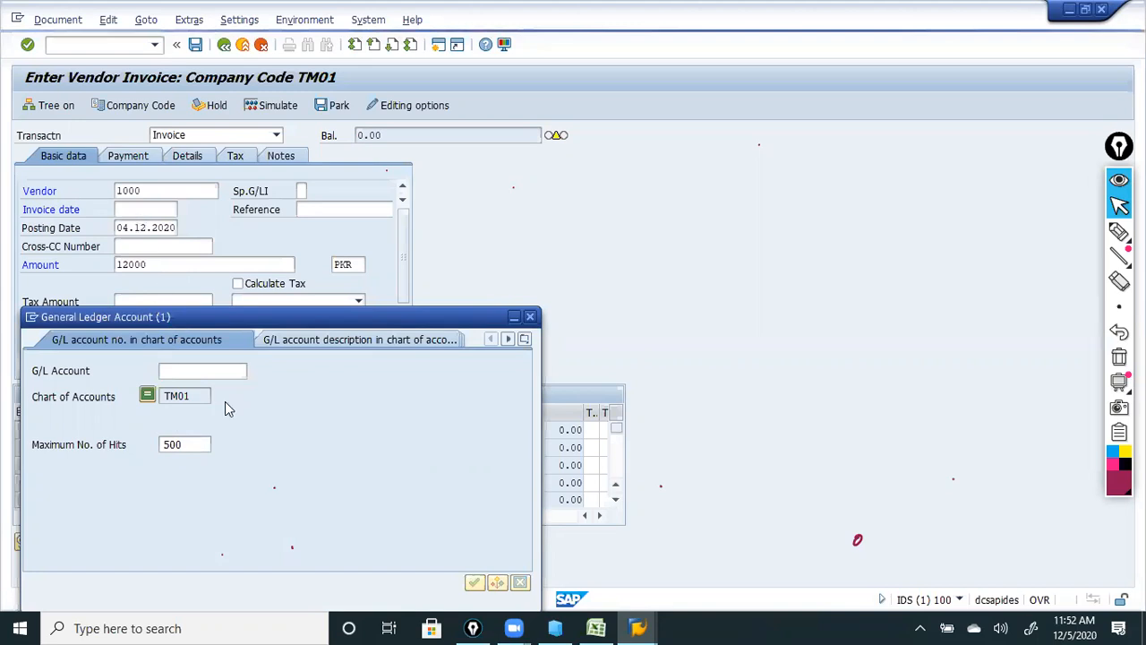
pyautogui.press('Escape')
pyautogui.click(265, 429)
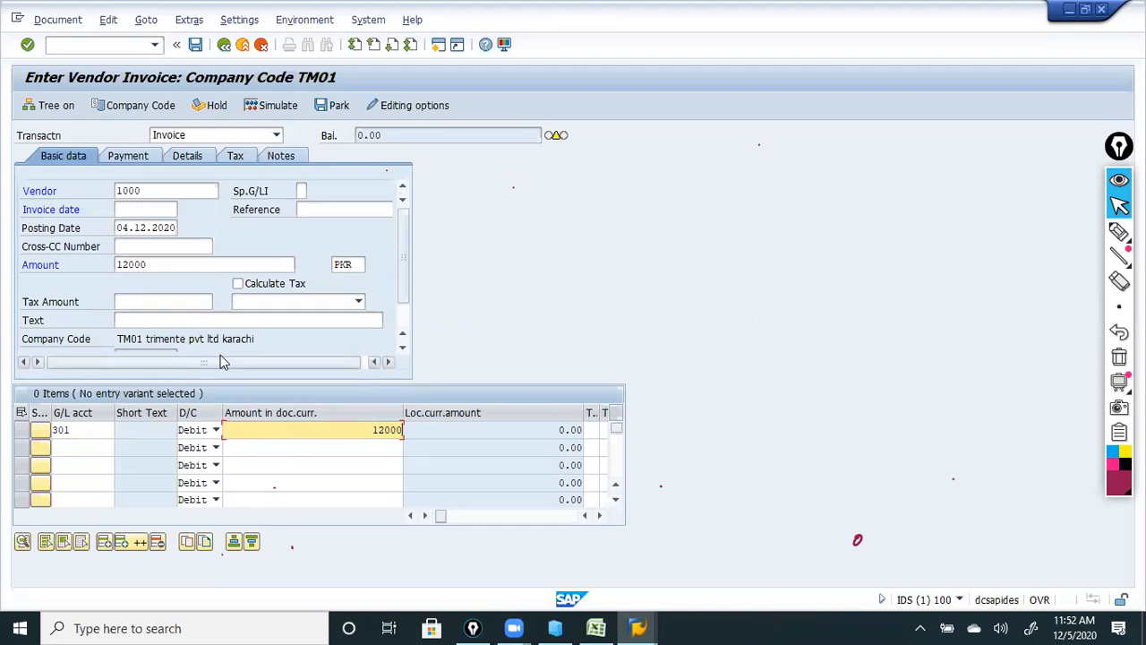
# Enter reference 1234 and check the header entries.
pyautogui.click(328, 211)
pyautogui.write('1234')
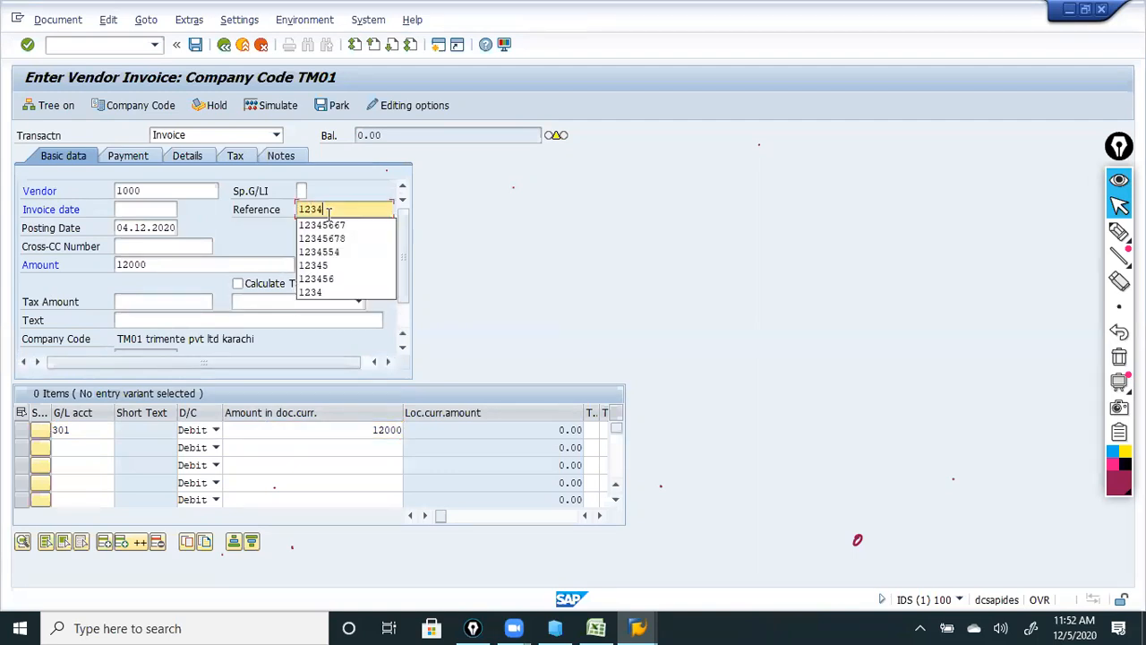
pyautogui.click(28, 45)
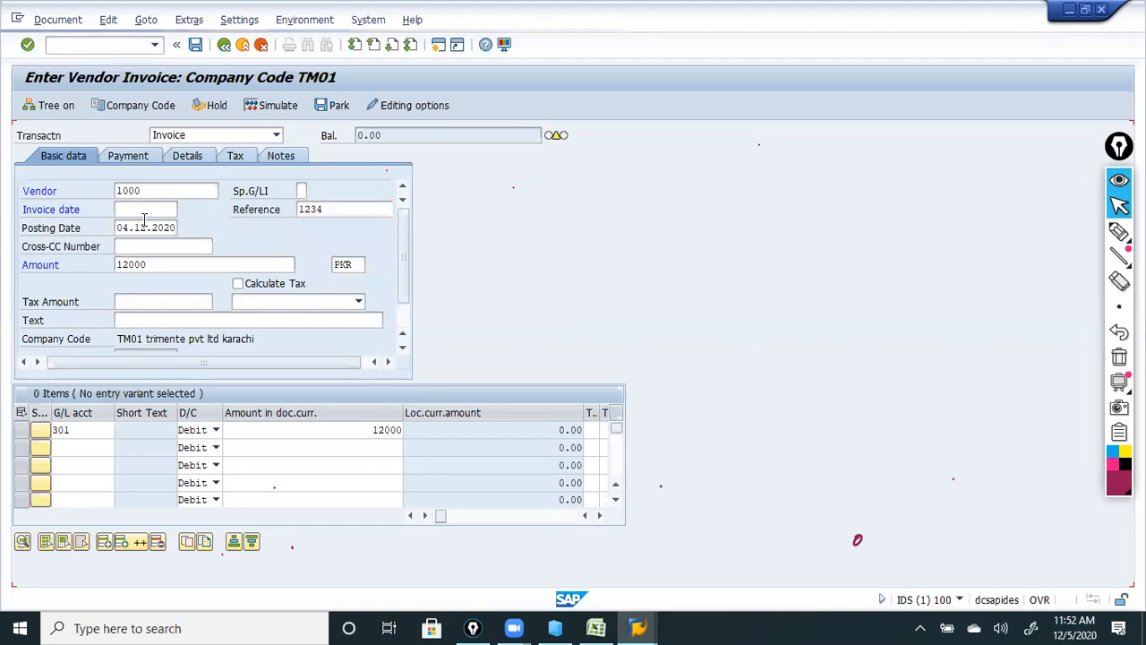
pyautogui.press('Return')
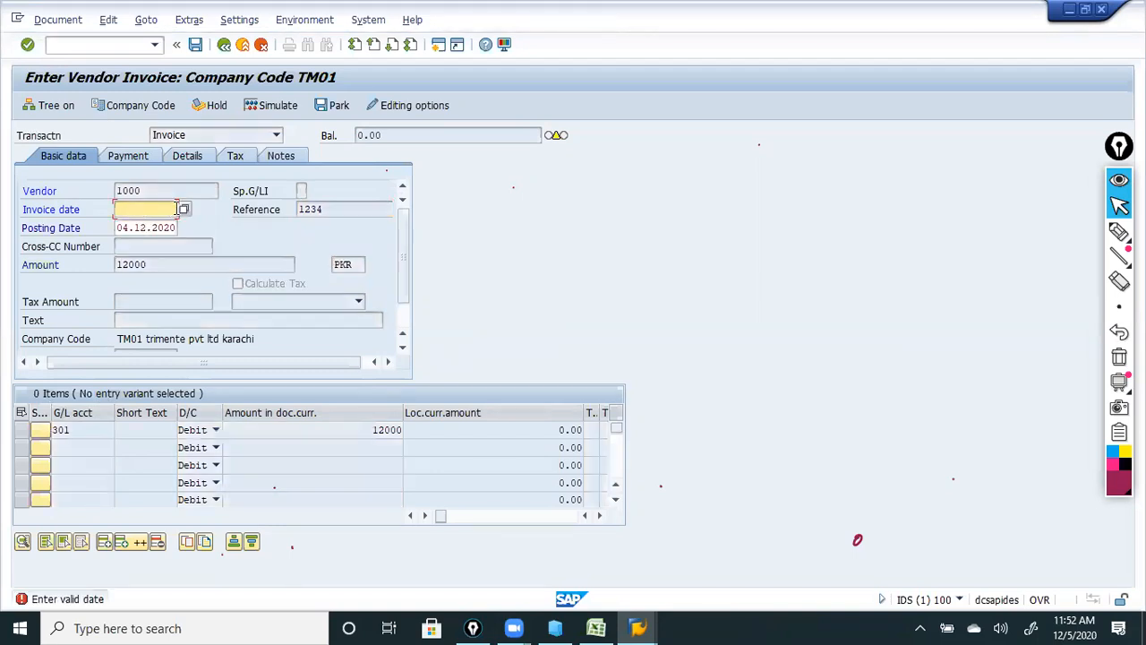
# Set invoice date 03.12.2020 from the calendar and validate the invoice as balanced.
pyautogui.click(184, 209)
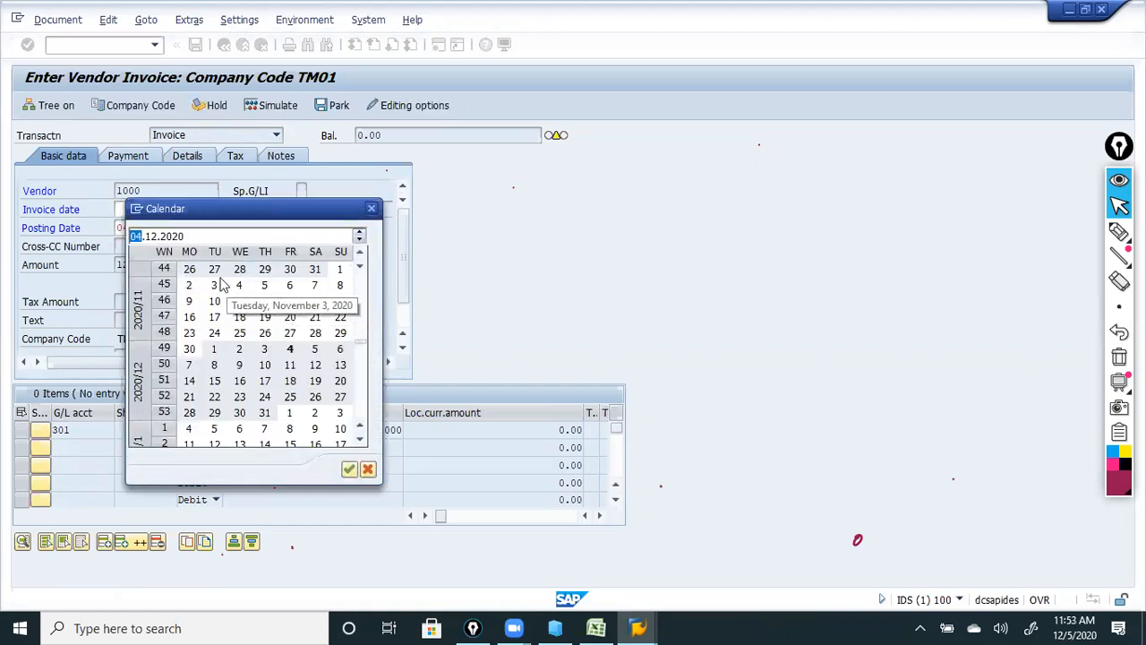
pyautogui.doubleClick(265, 351)
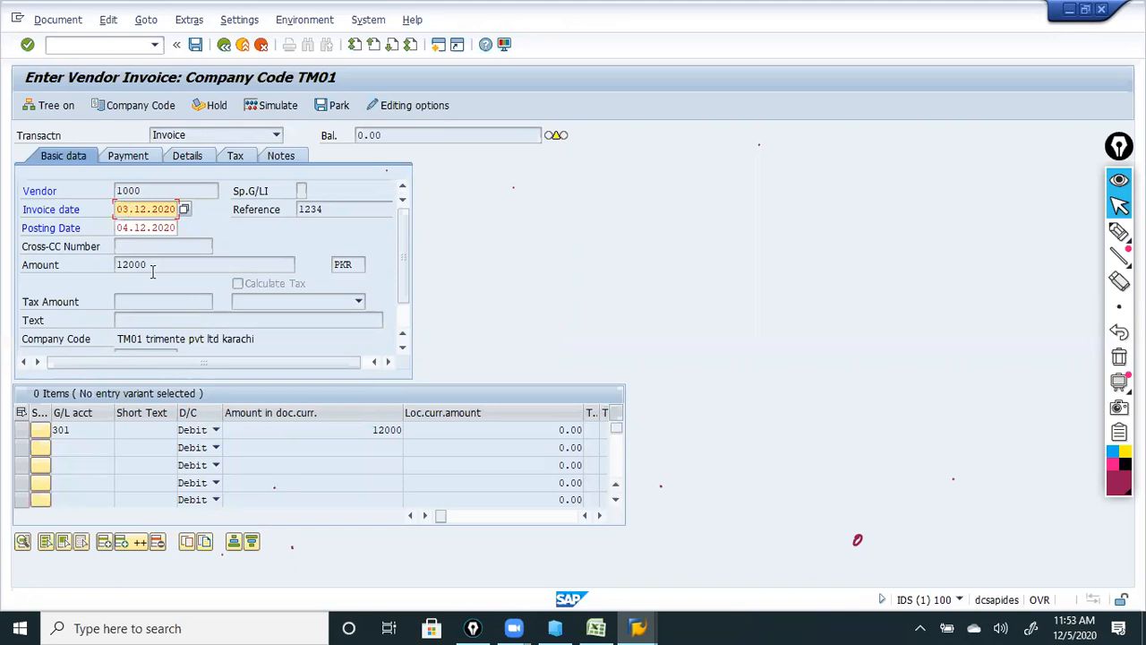
pyautogui.click(27, 45)
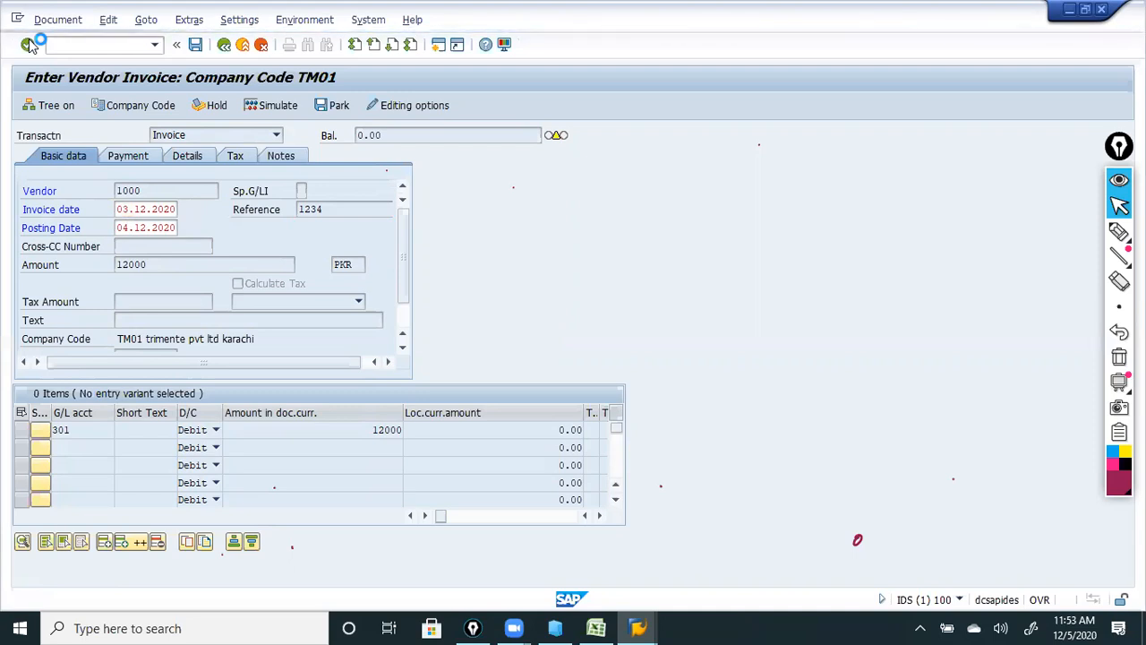
pyautogui.click(105, 189)
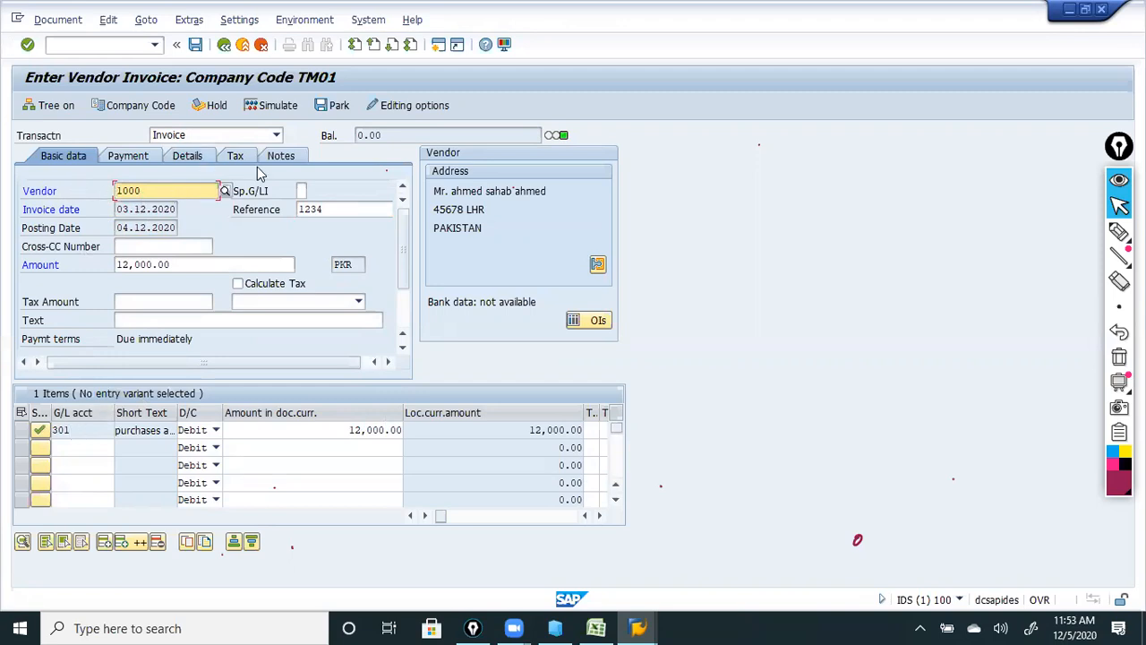
# Simulate the invoice to show the Document Overview: 1000 credited, 301 debited 12,000.00 PKR.
pyautogui.click(272, 106)
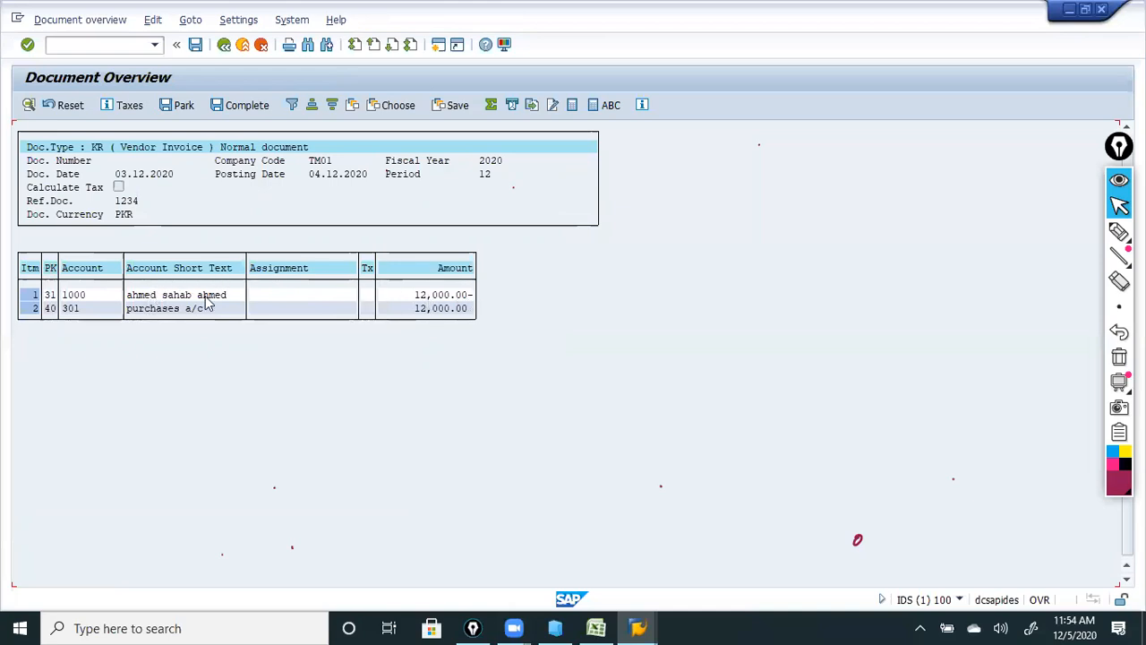
# Save the invoice from the Document Overview, creating document 601 in TM01.
pyautogui.click(196, 47)
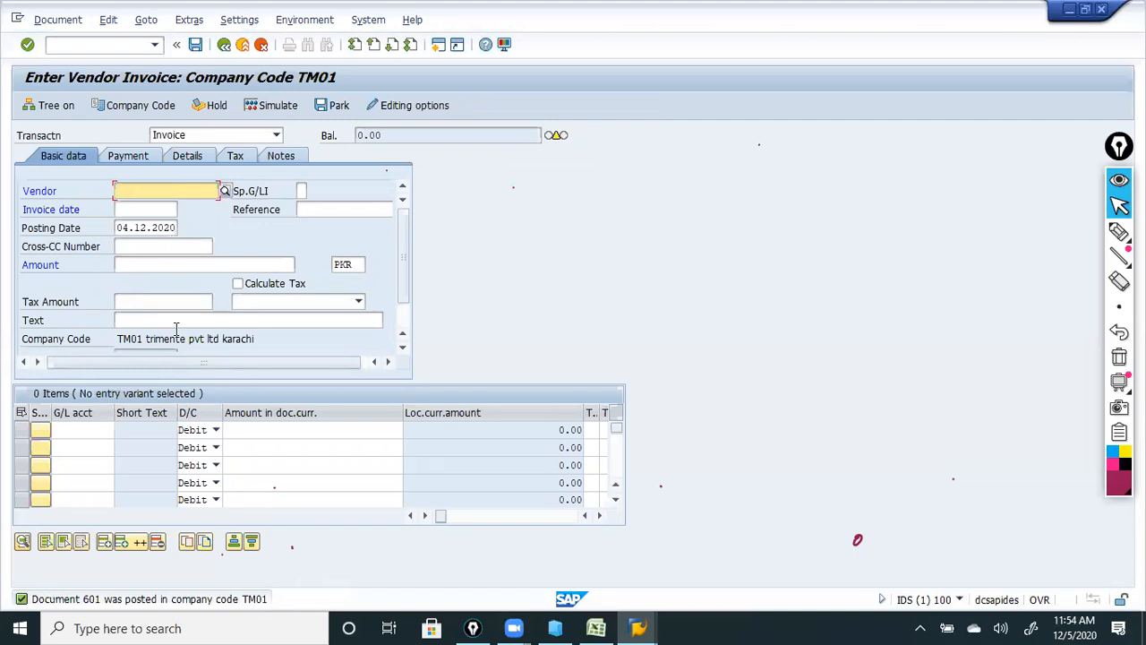
# Exit the blank Enter Vendor Invoice screen, confirming Yes to discard unsaved data.
pyautogui.click(224, 45)
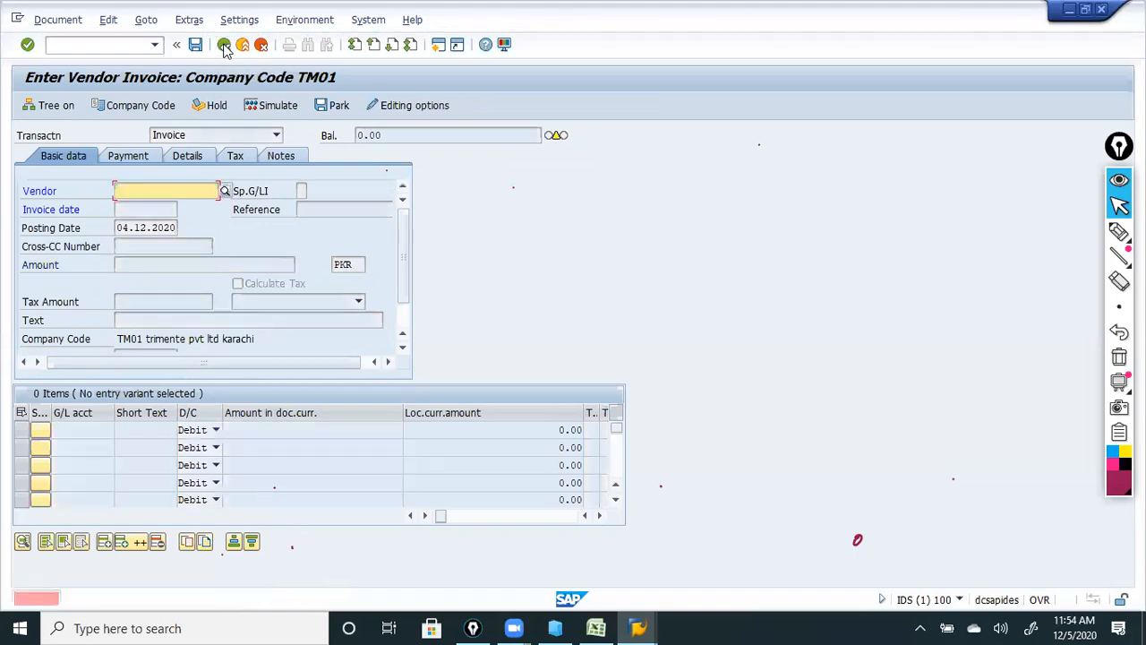
pyautogui.click(260, 45)
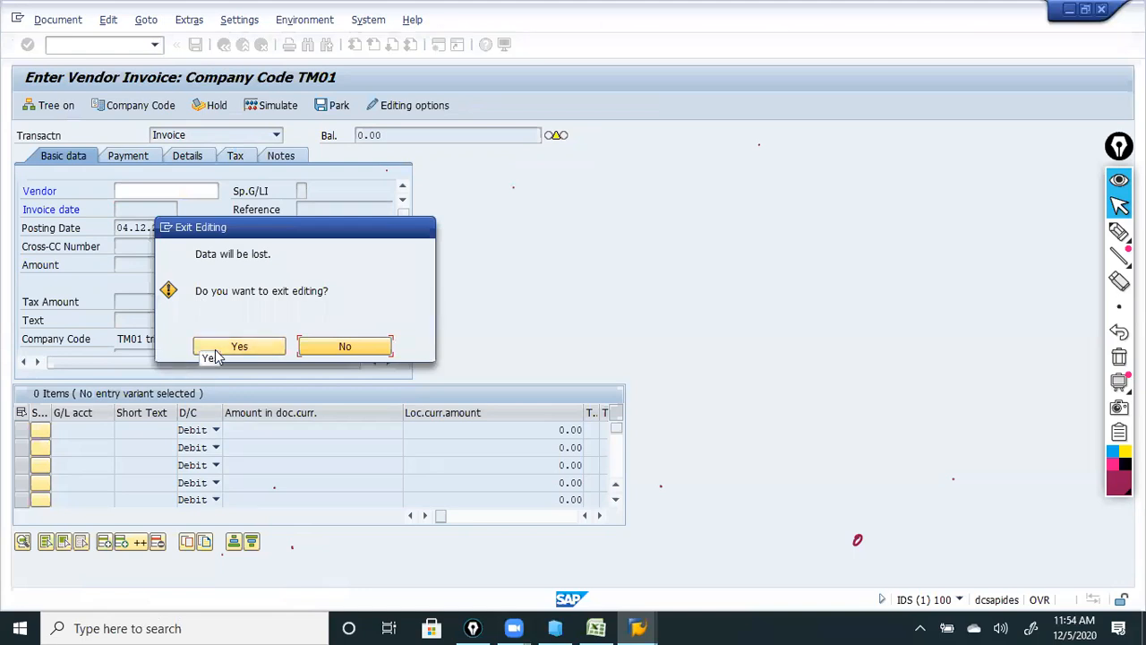
pyautogui.click(237, 348)
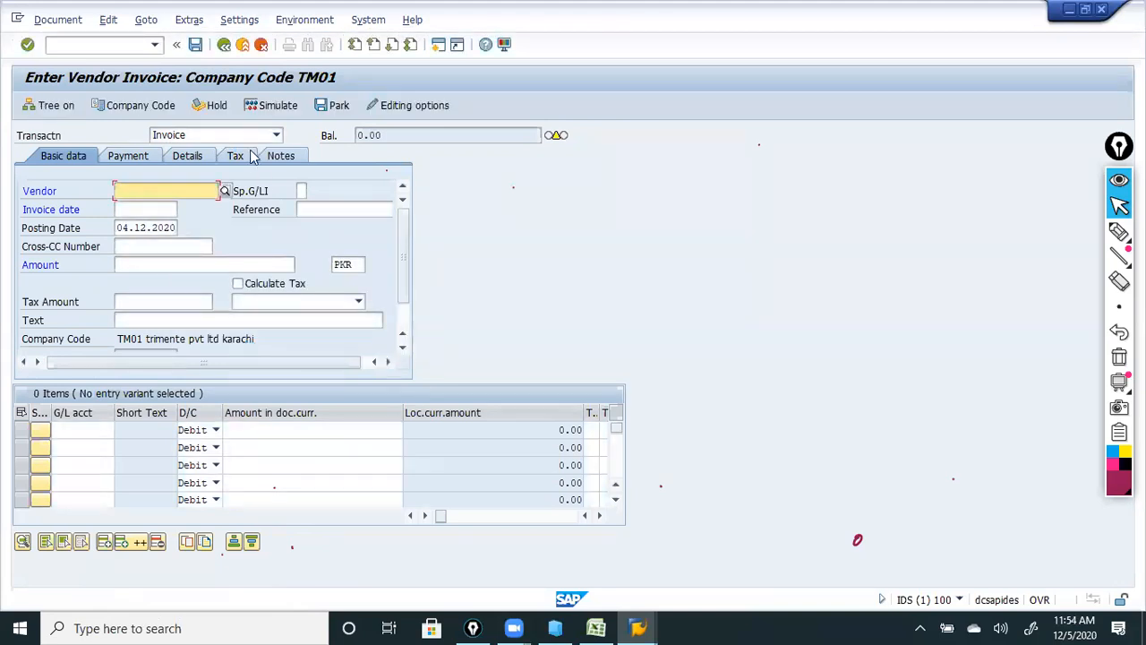
pyautogui.click(223, 45)
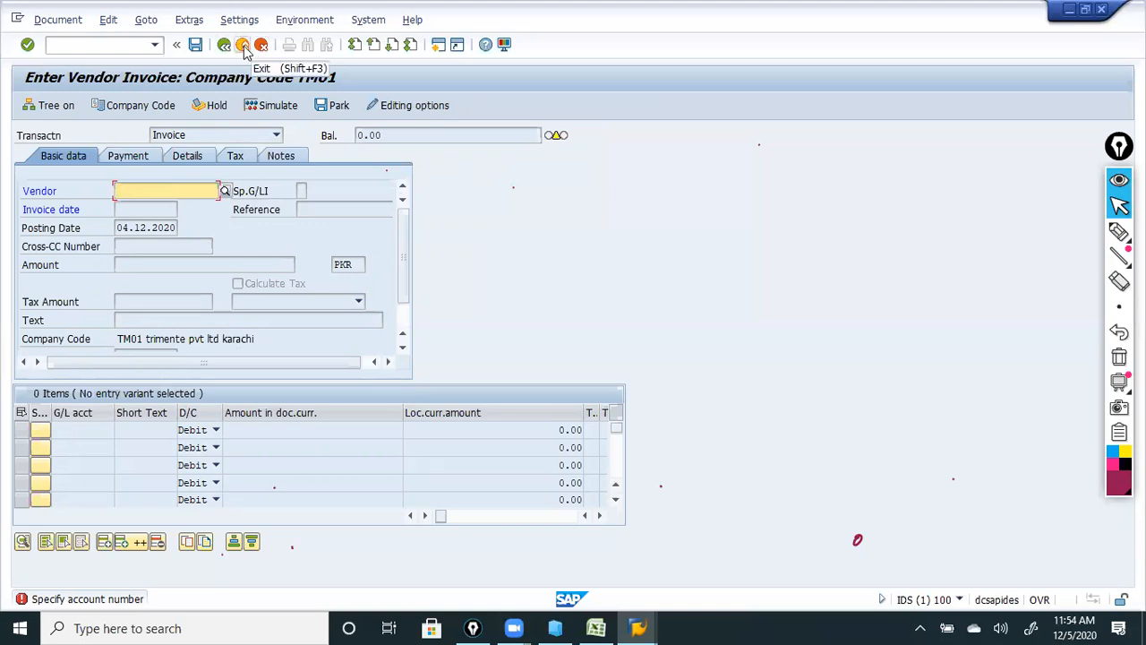
pyautogui.click(243, 47)
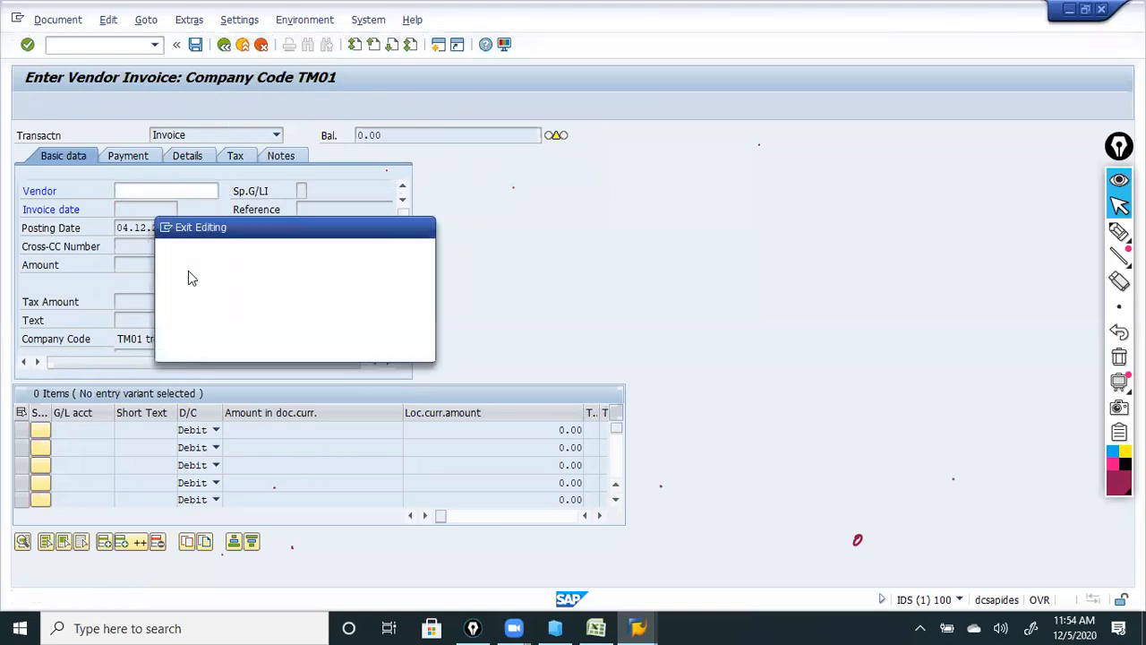
pyautogui.click(229, 345)
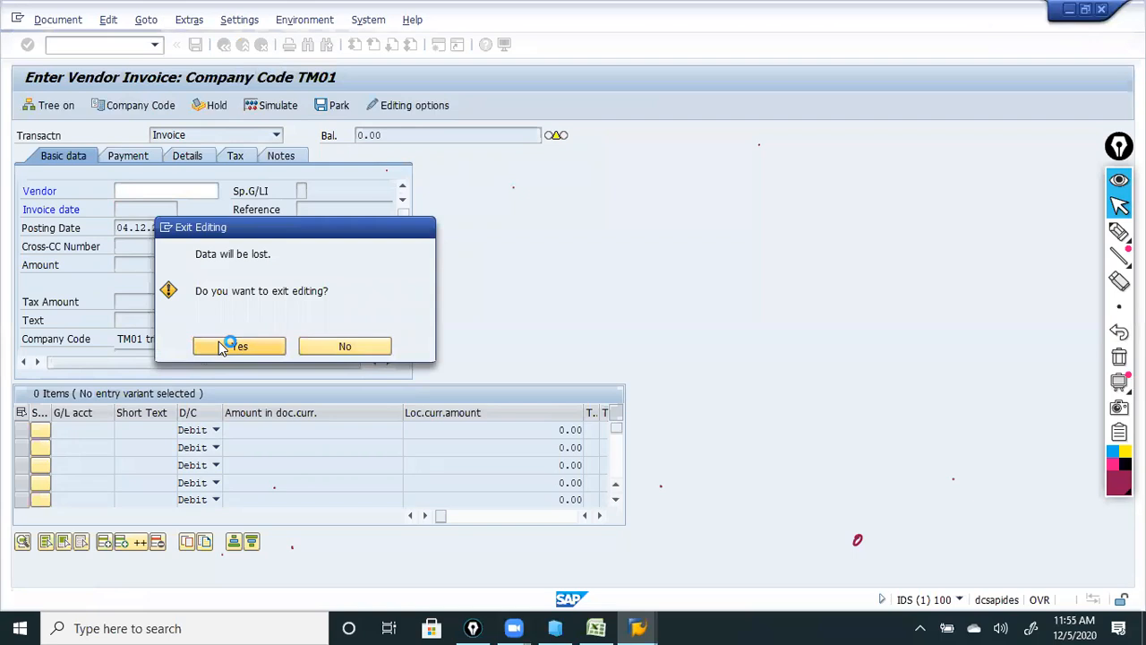